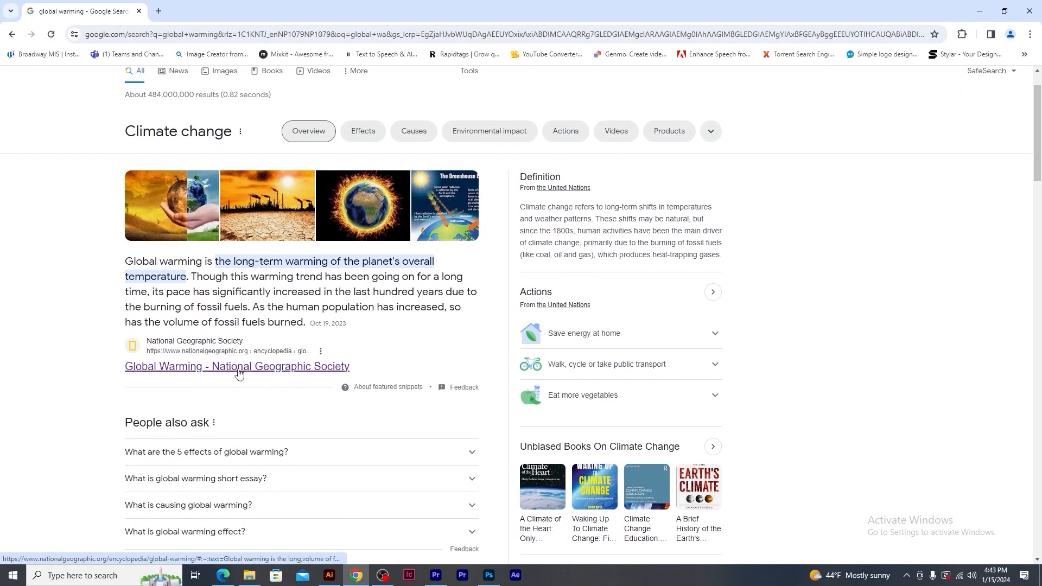
Step: Open the National Geographic "Global Warming" article and examine its title, body paragraphs and related resources
click(238, 367)
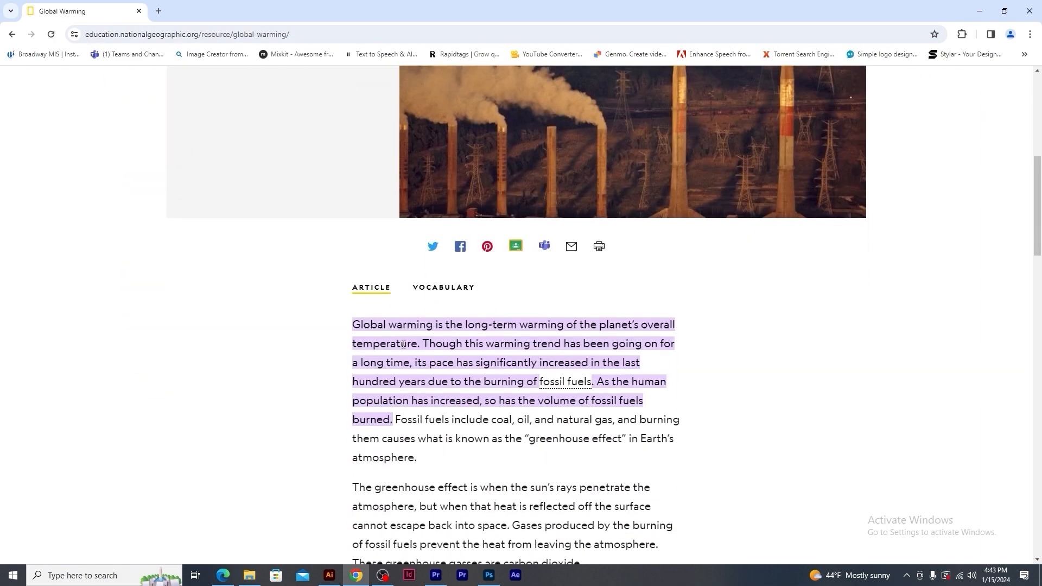
scroll(402, 345, up, 5)
scroll(402, 348, up, 2)
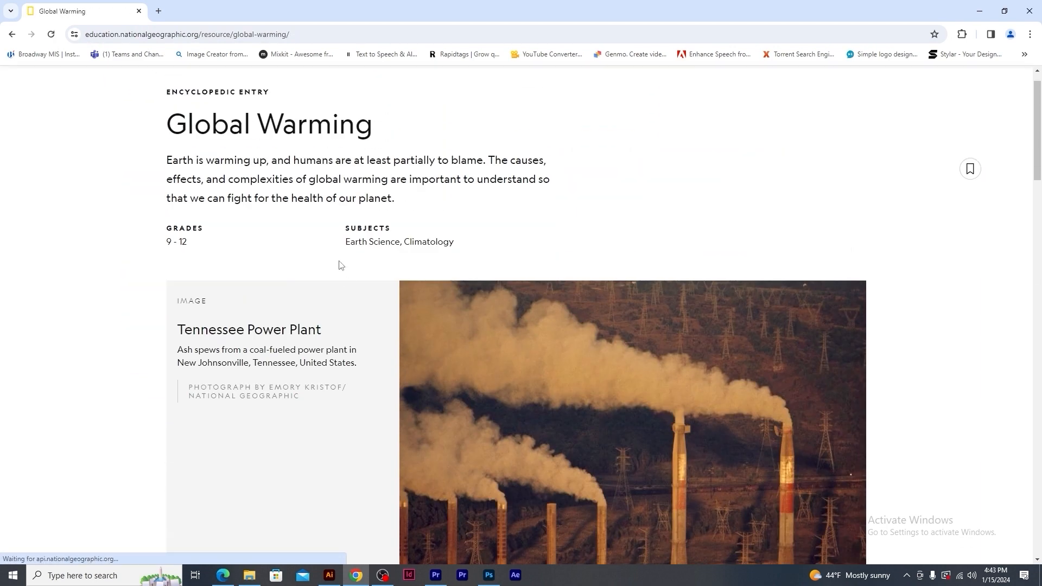
drag(167, 126, 397, 133)
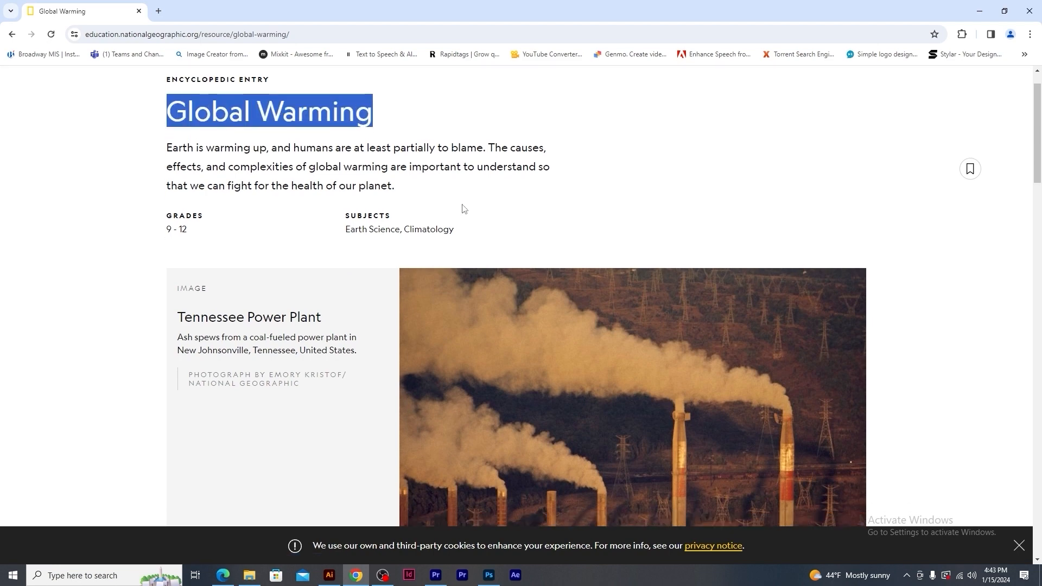
scroll(463, 209, down, 8)
scroll(463, 209, down, 2)
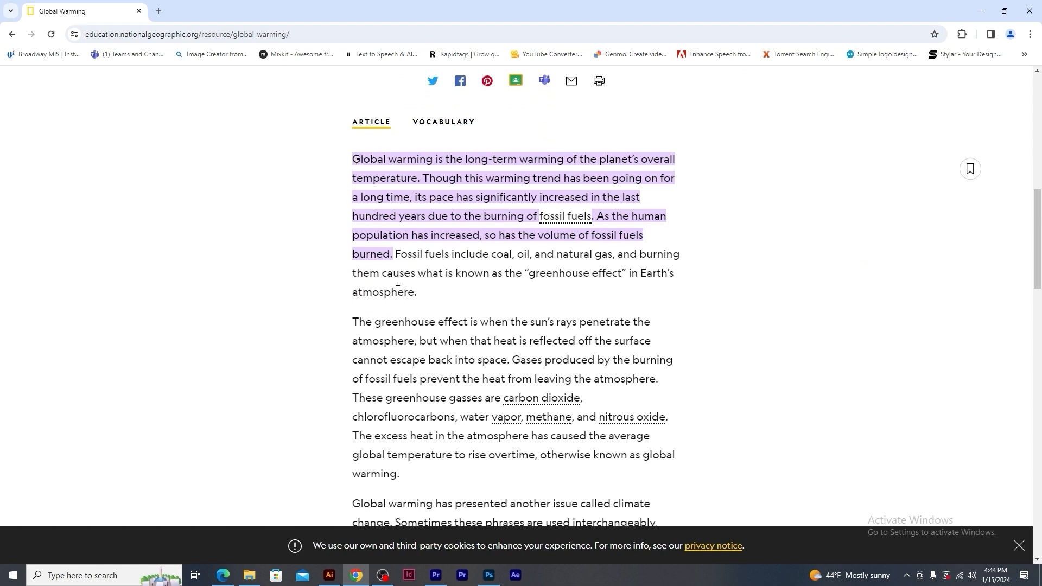
scroll(398, 290, down, 4)
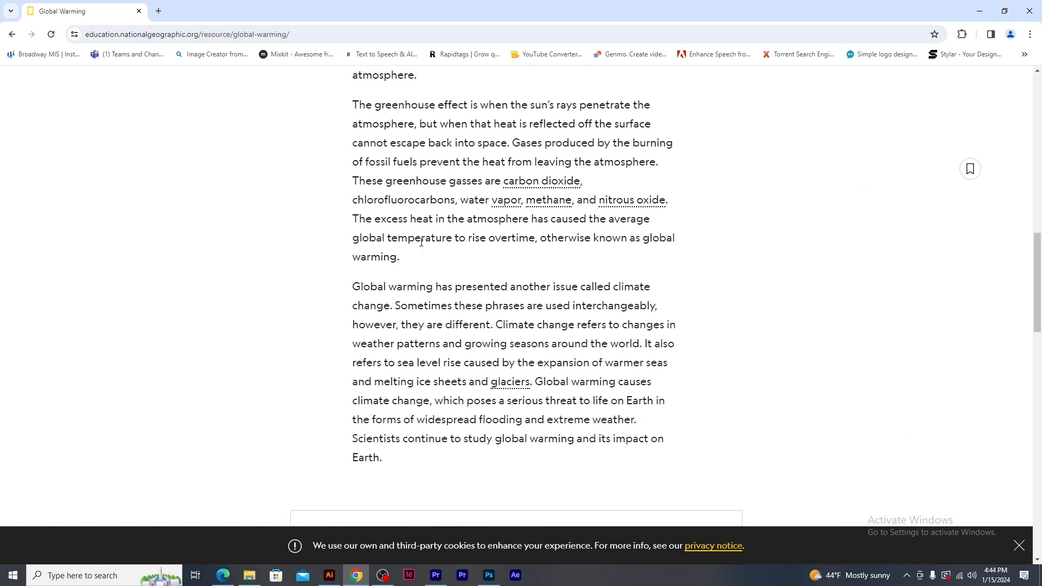
scroll(446, 357, down, 5)
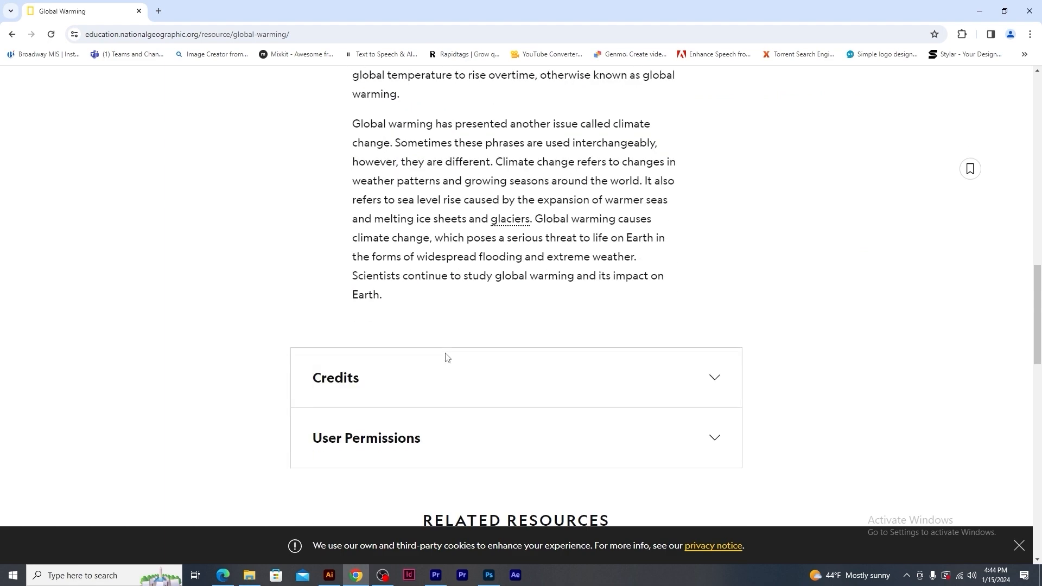
scroll(447, 357, down, 7)
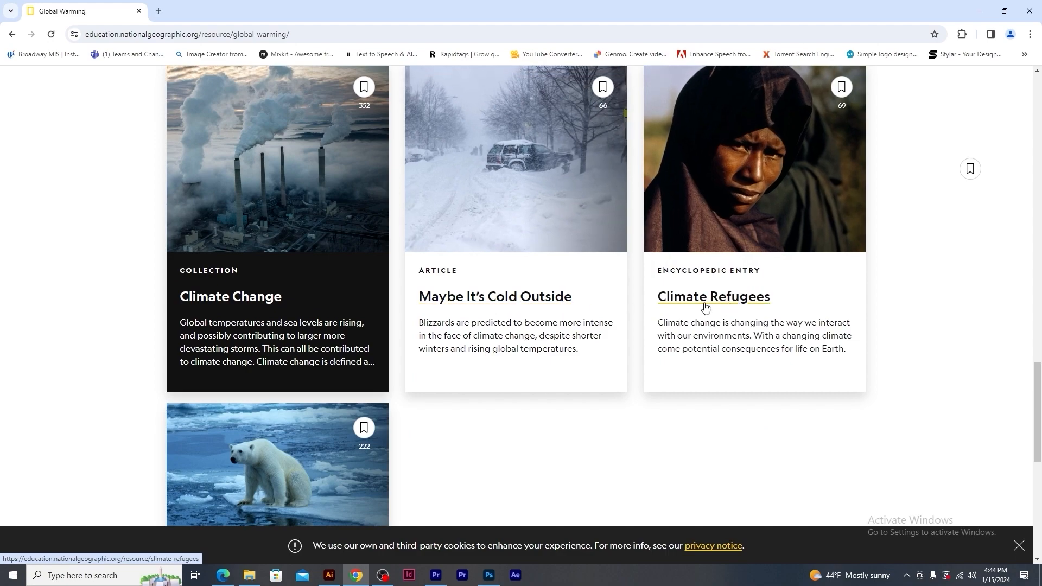
scroll(519, 307, down, 6)
scroll(519, 307, up, 10)
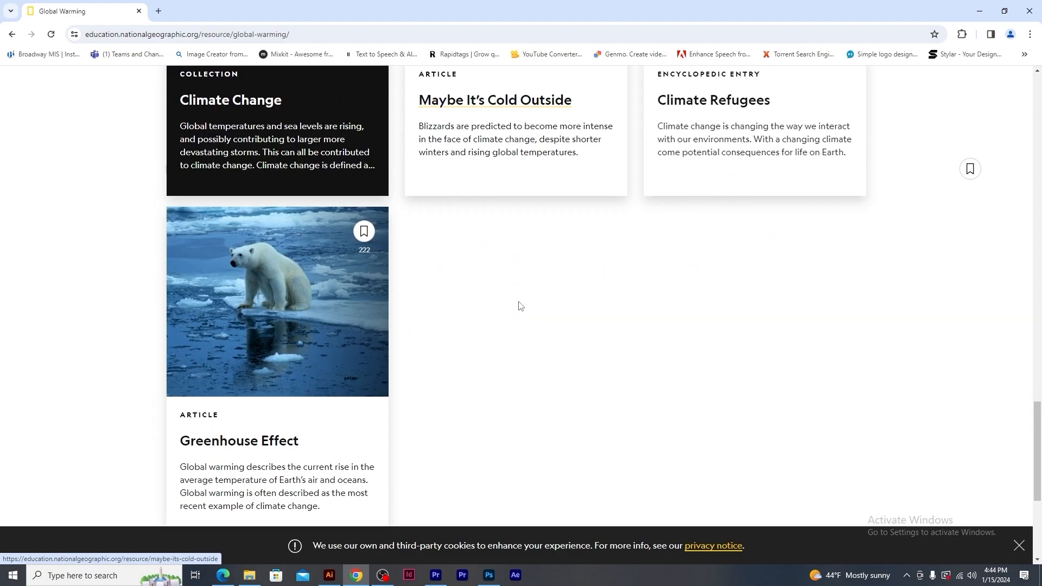
scroll(520, 305, up, 15)
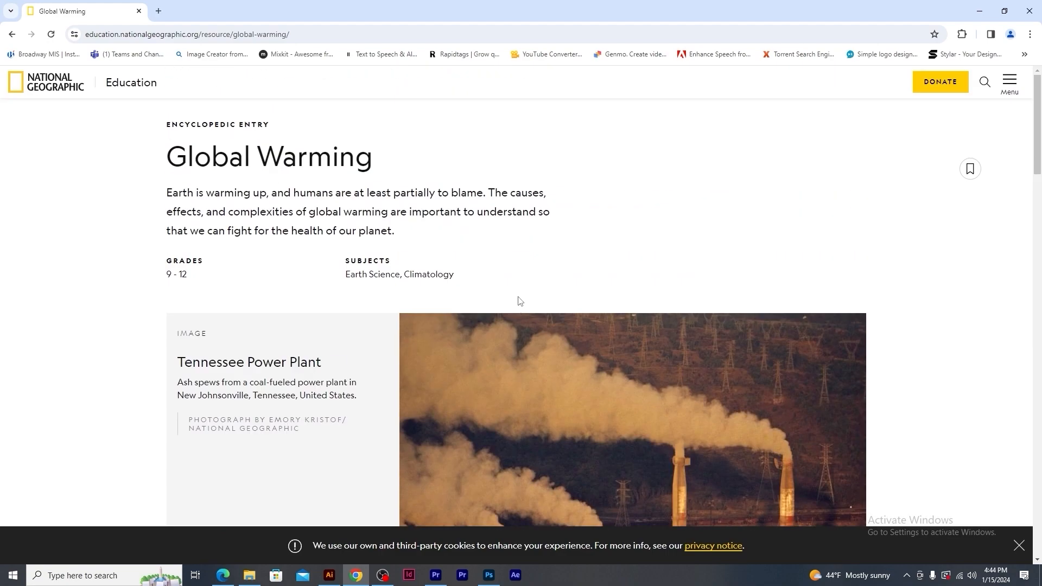
Step: Return to the search results, open the NRDC "Global Warming 101" article and examine its "What is global warming?" heading and text
click(12, 35)
scroll(390, 298, down, 5)
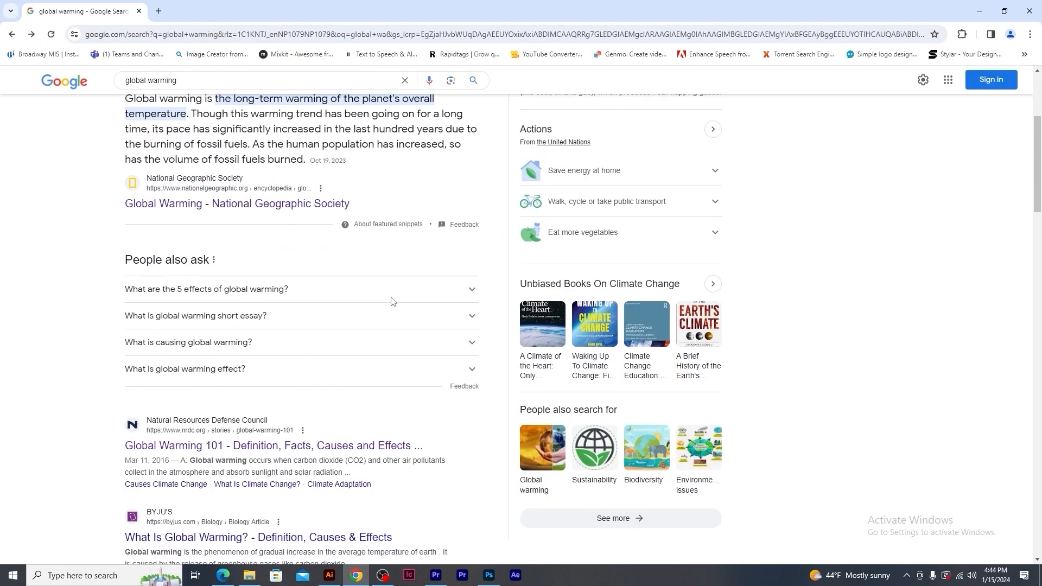
click(255, 337)
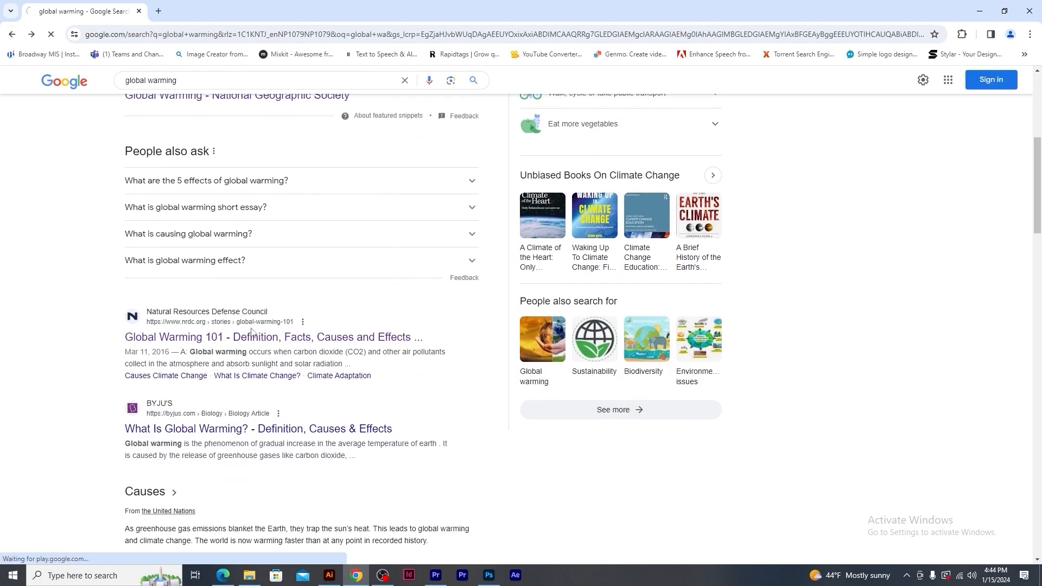
scroll(252, 333, down, 6)
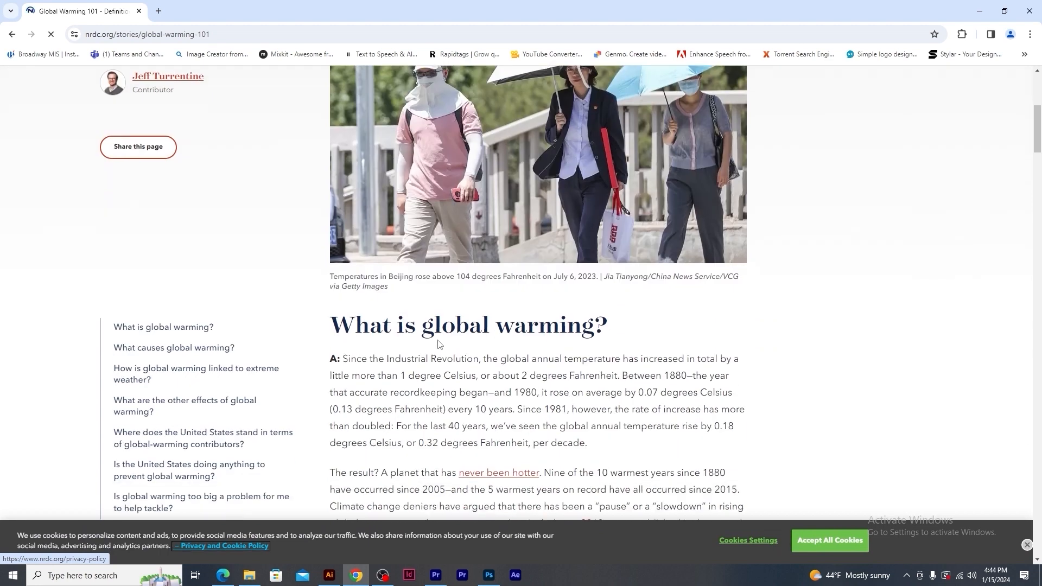
drag(331, 326, 654, 334)
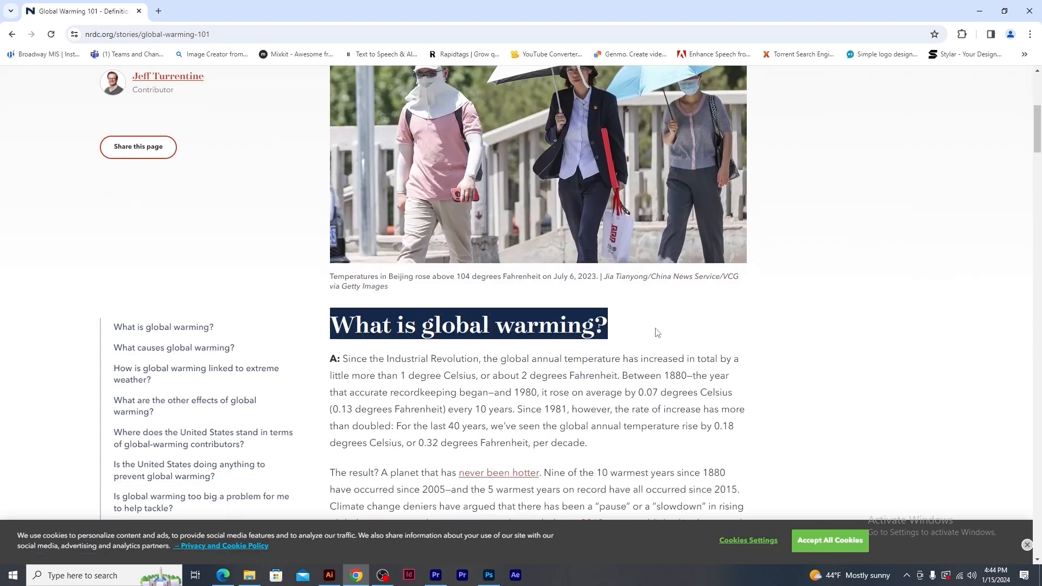
click(672, 333)
scroll(672, 333, down, 4)
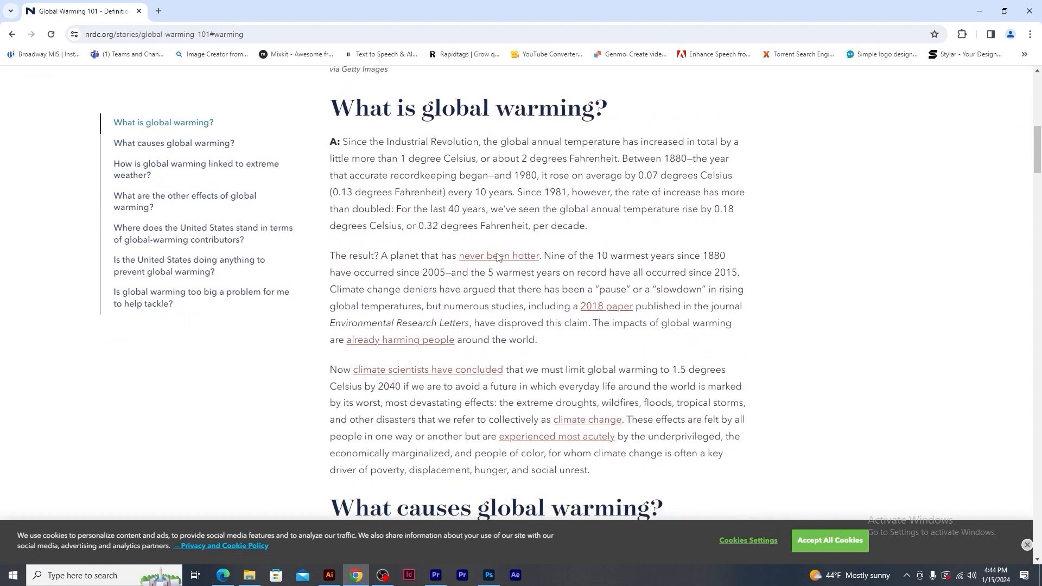
drag(344, 139, 683, 471)
click(680, 353)
Step: Examine the "What causes global warming?" heading and its paragraphs in the NRDC article
scroll(679, 353, down, 5)
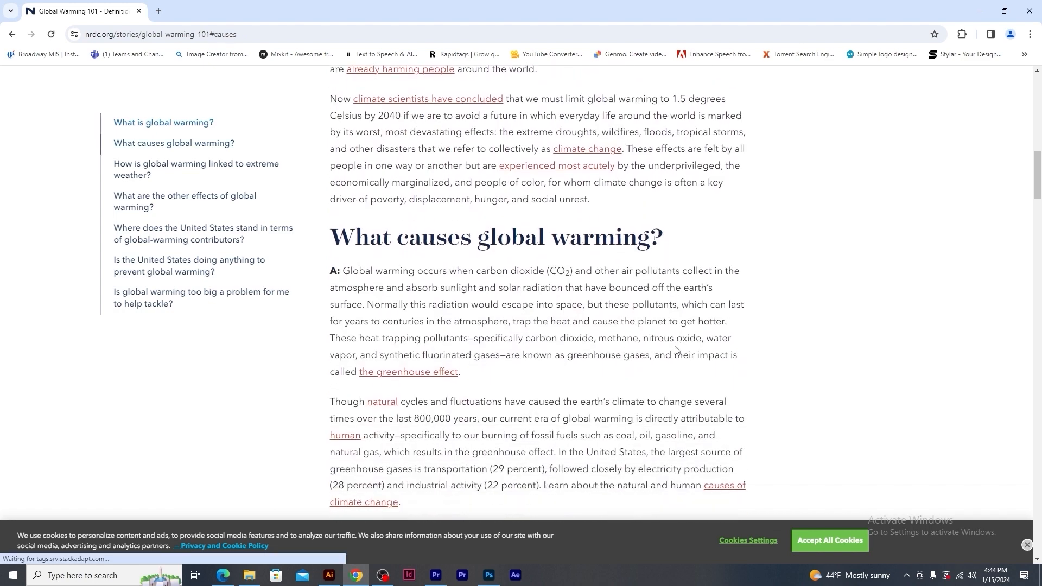
drag(342, 232, 673, 249)
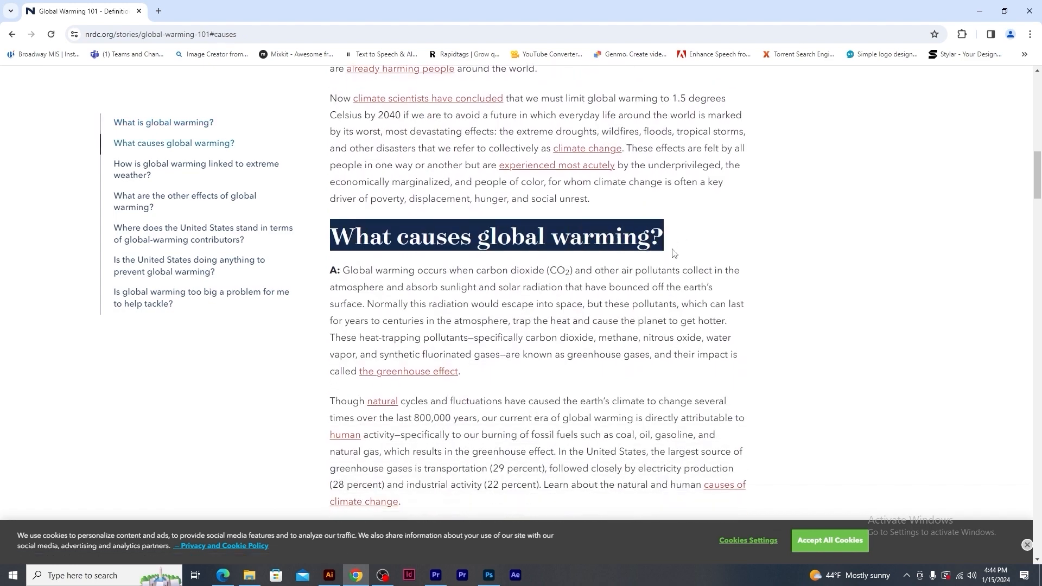
click(637, 284)
scroll(469, 163, down, 3)
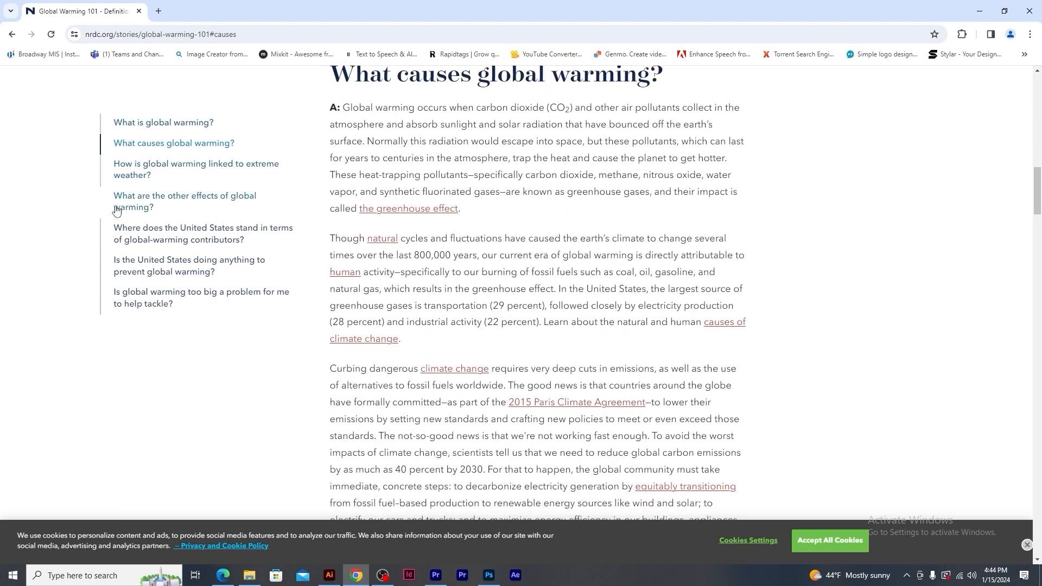
scroll(523, 310, down, 4)
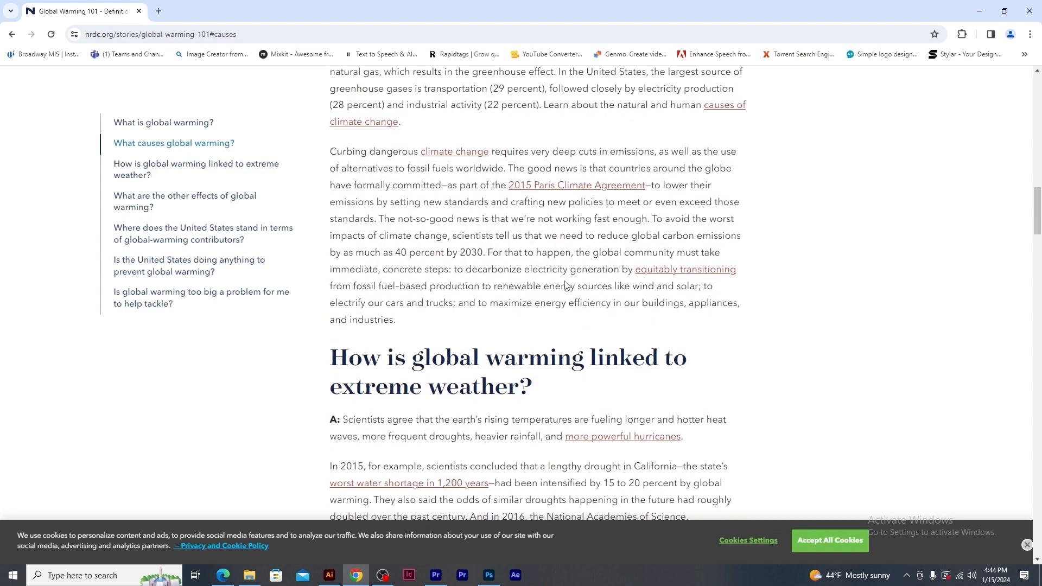
Step: Switch to Adobe Illustrator and choose the Type Tool from the group of type tools
click(329, 575)
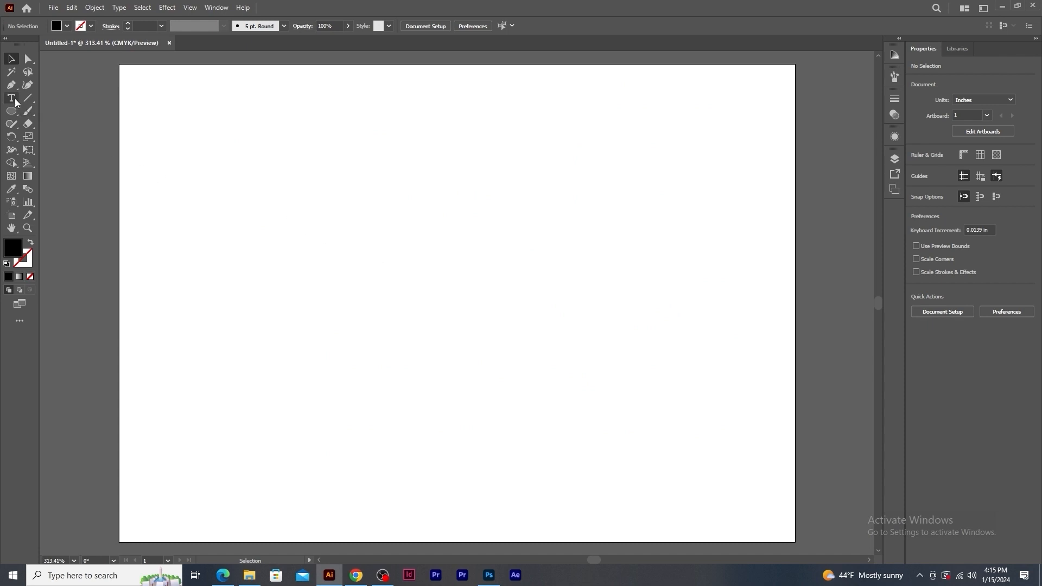
drag(15, 102, 37, 99)
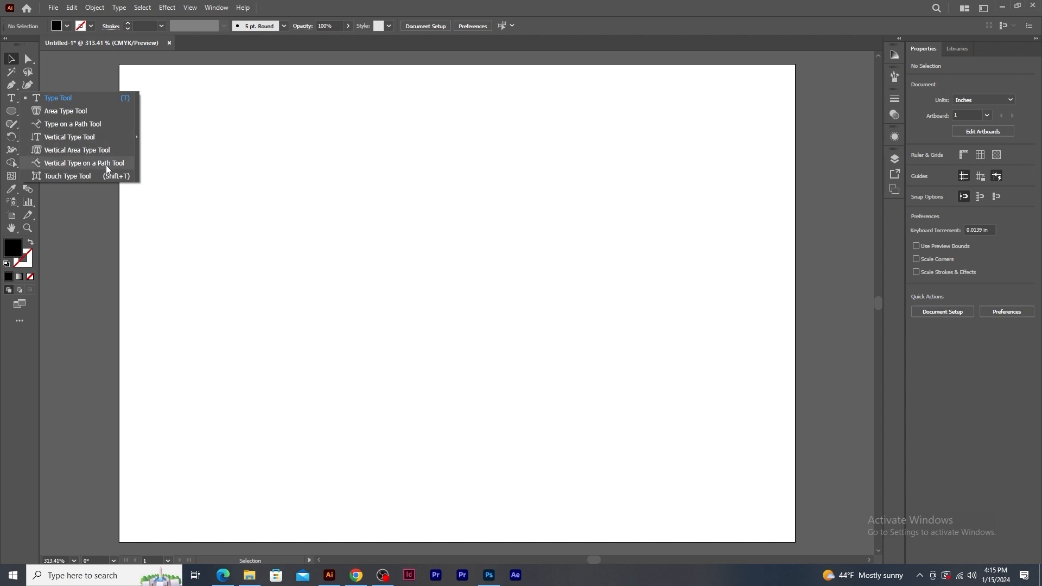
click(106, 101)
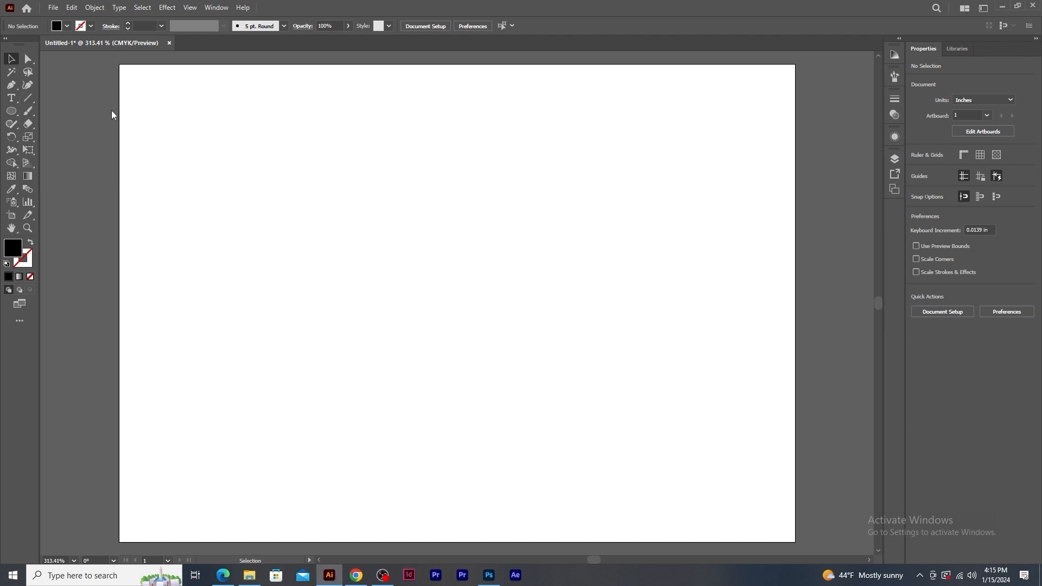
click(325, 214)
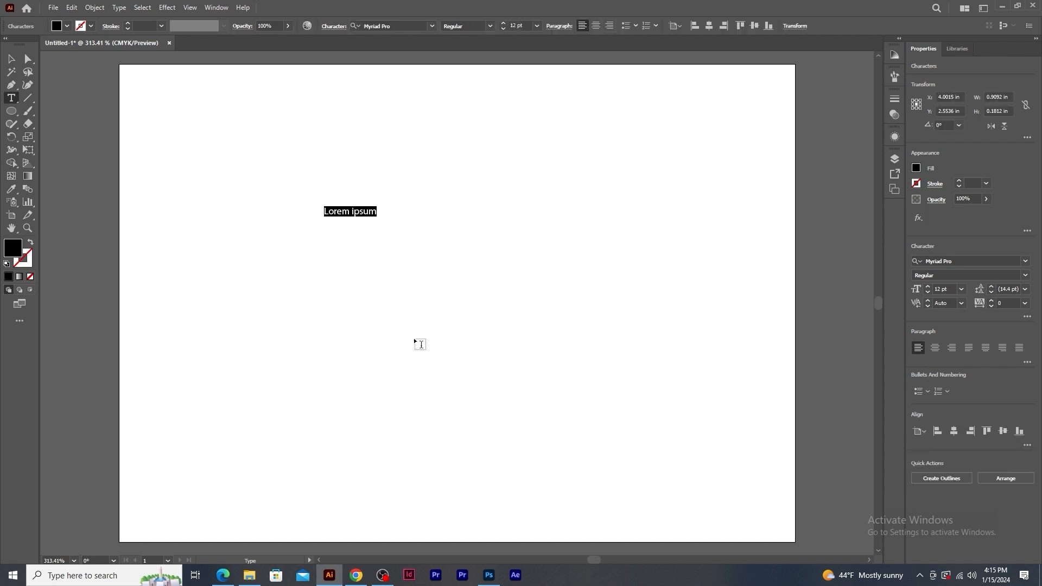
key(ctrl+z)
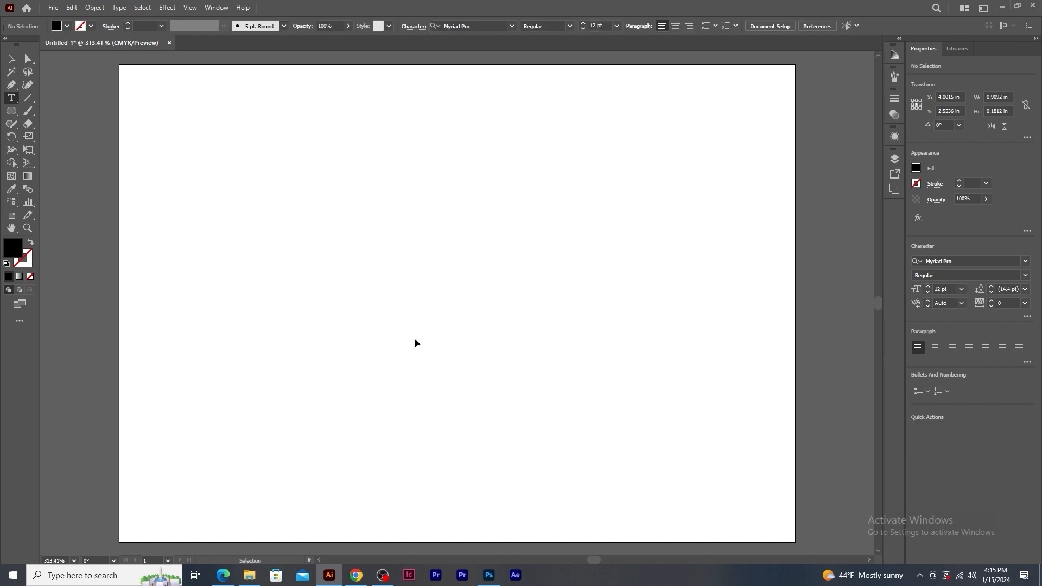
drag(274, 172, 596, 438)
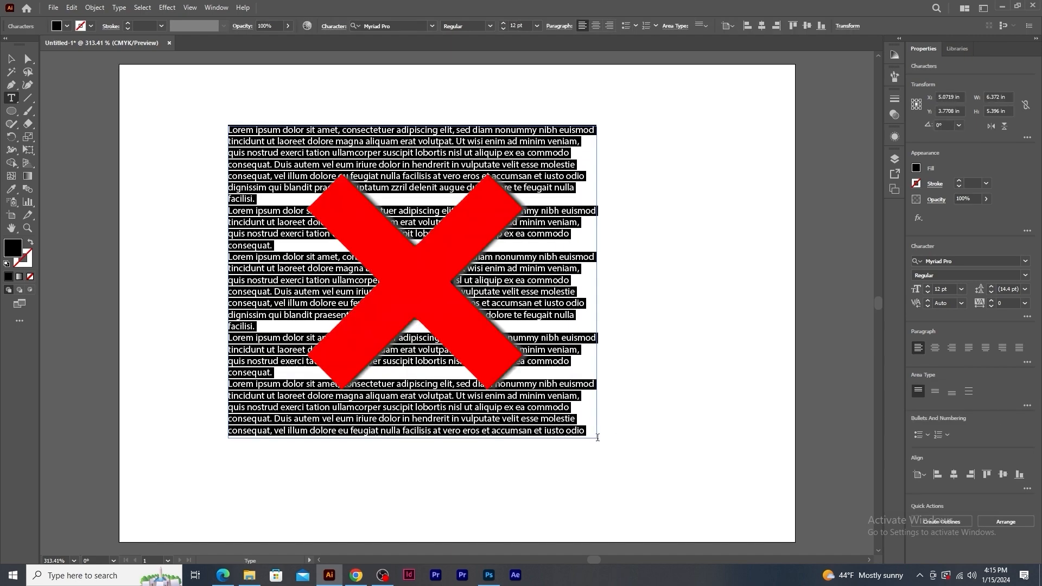
key(ctrl+z)
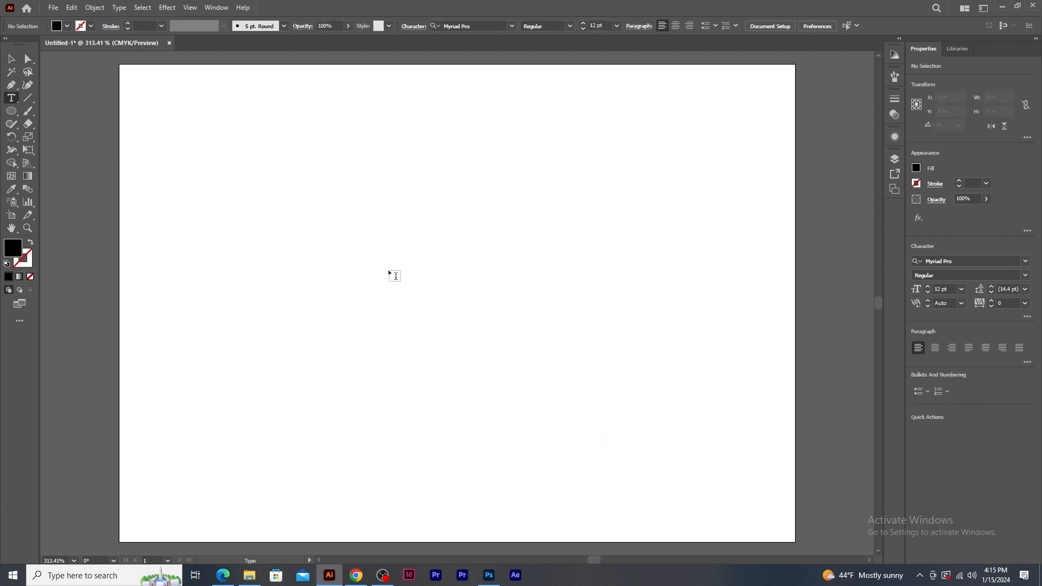
Step: Add point text on the artboard reading "ADOBE ILLUSTRATOR" on the first line and "GRAPHIC DESIGN" on the second
click(296, 195)
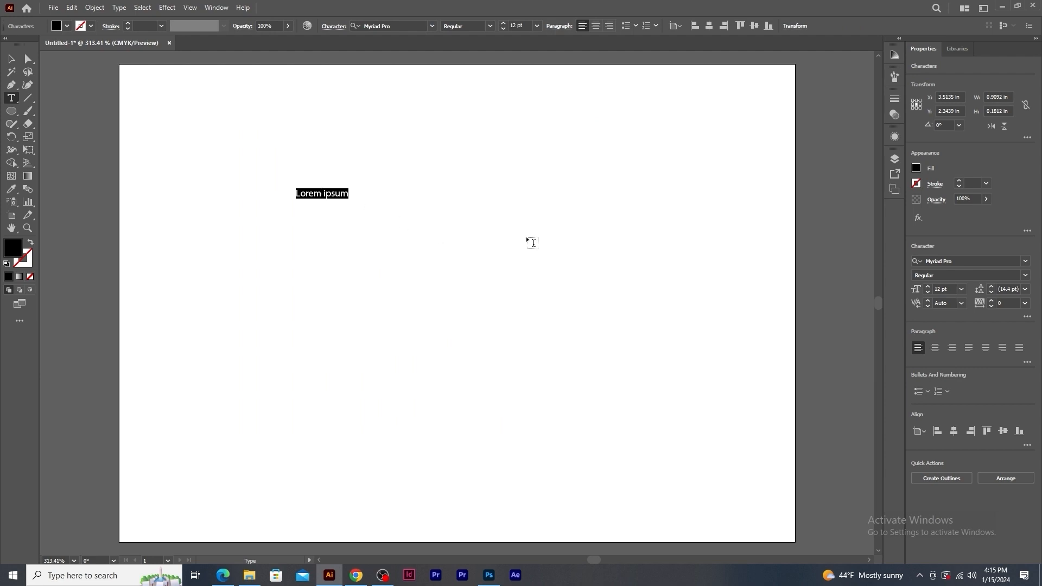
text(ADOBE)
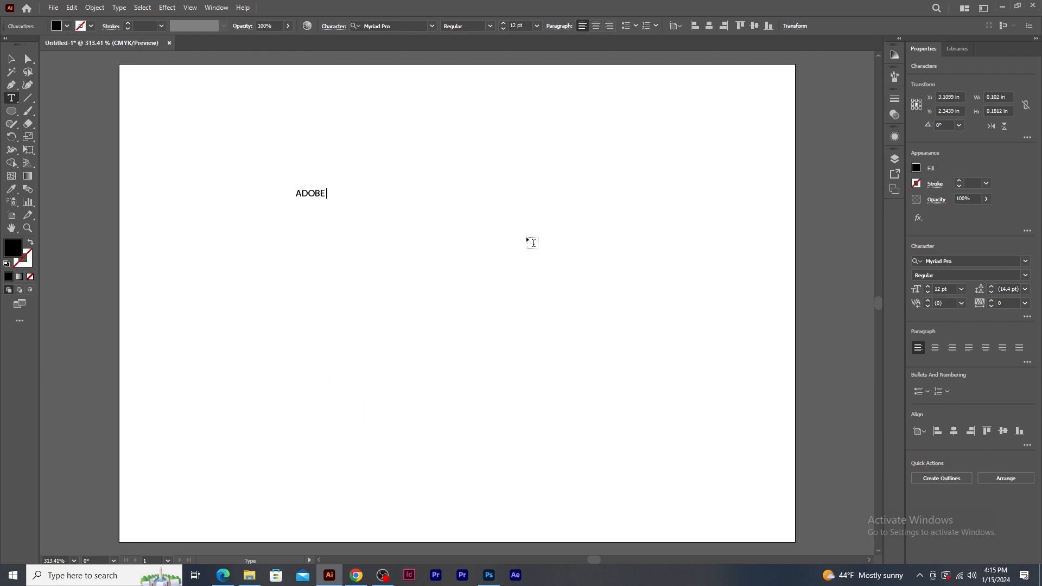
text( ILLUSTRATOR )
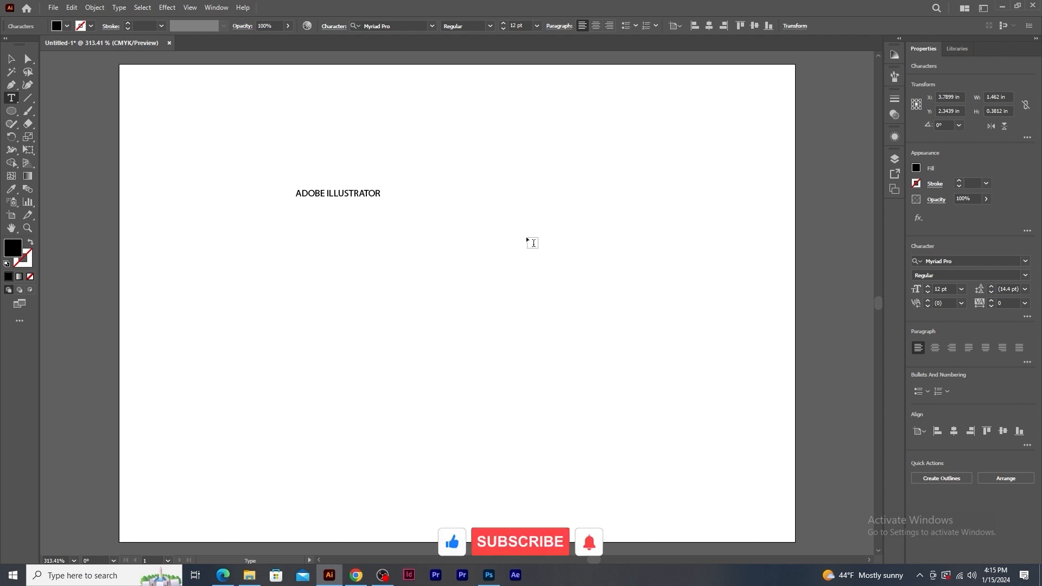
text(GRAPHIC)
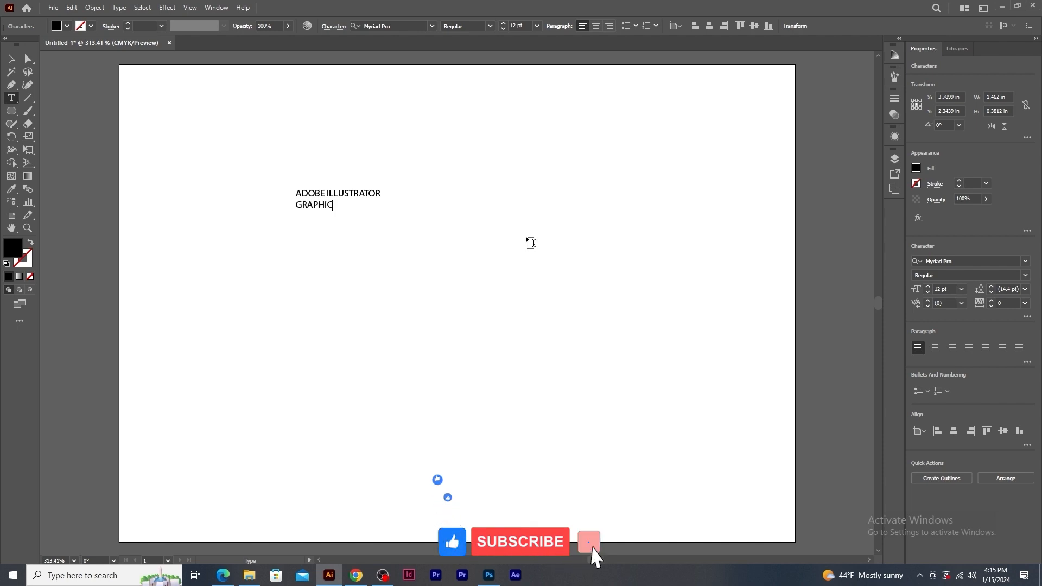
text( DESIGN)
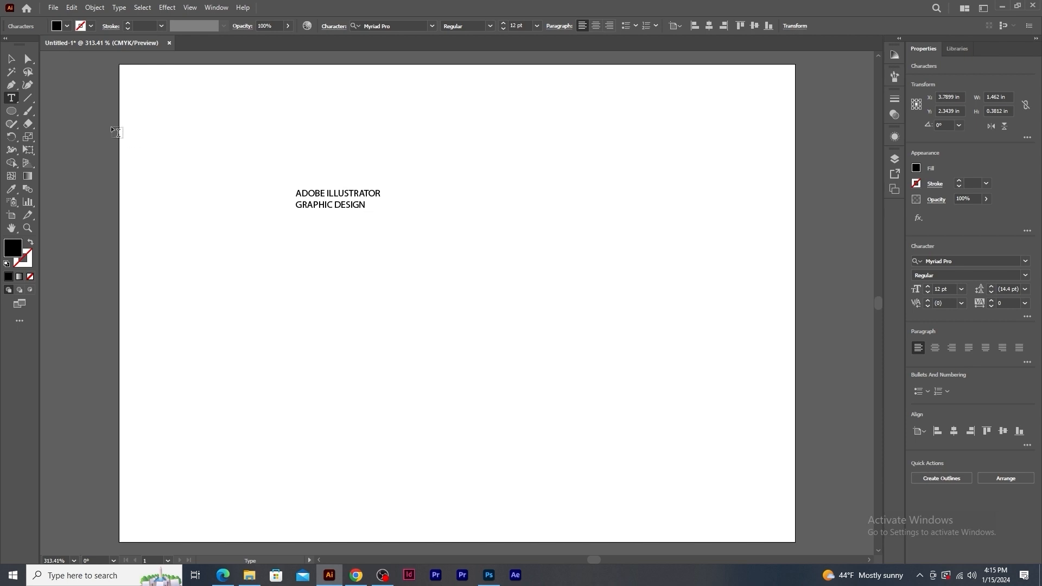
Step: Scale the two-line text up to about 52.6 pt and change its font to Bahnschrift
click(15, 64)
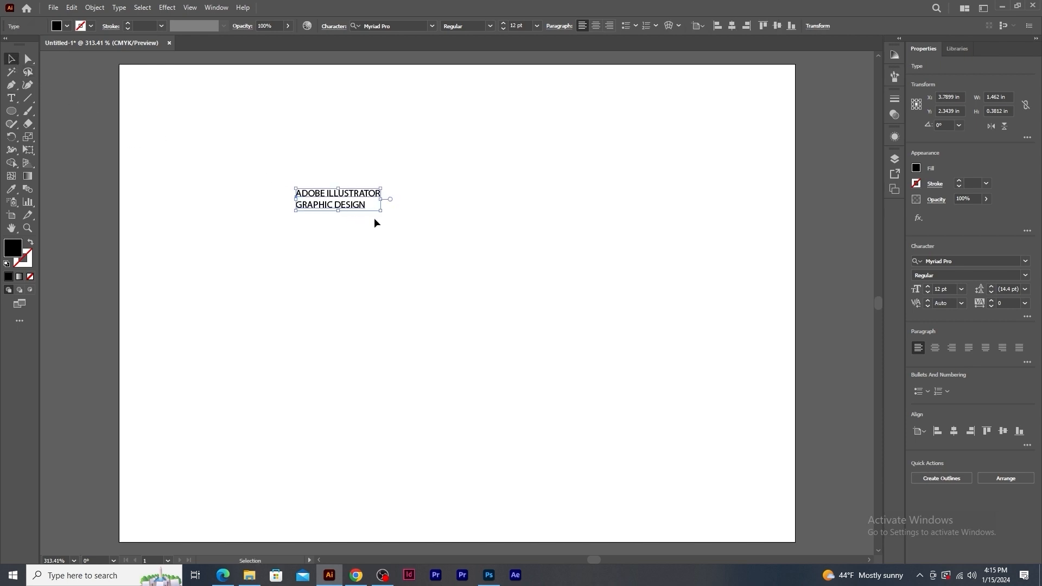
drag(381, 214, 667, 353)
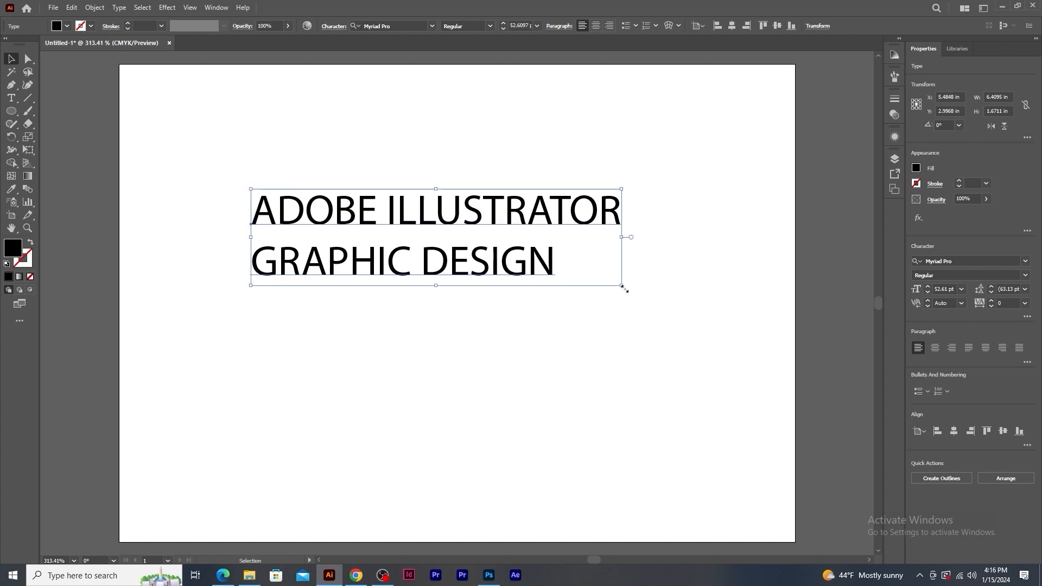
click(431, 26)
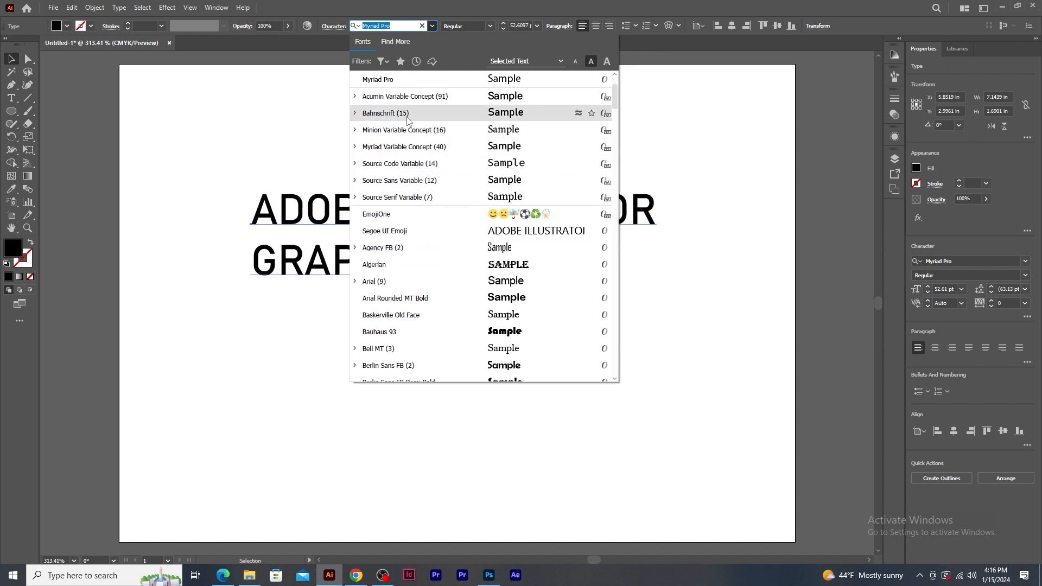
click(385, 113)
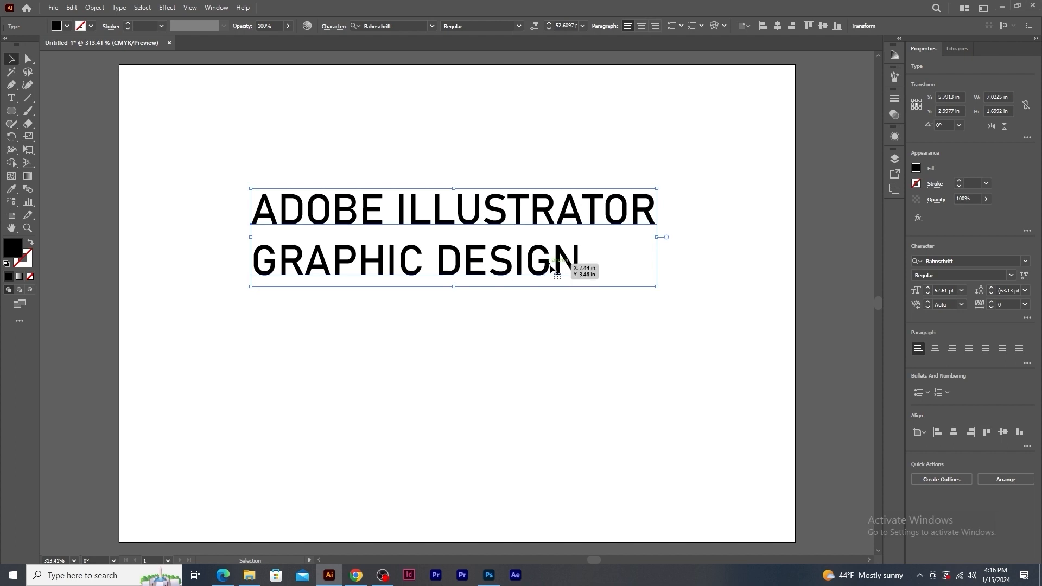
Step: Set the font style of the "ADOBE ILLUSTRATOR" line to Bold
click(11, 98)
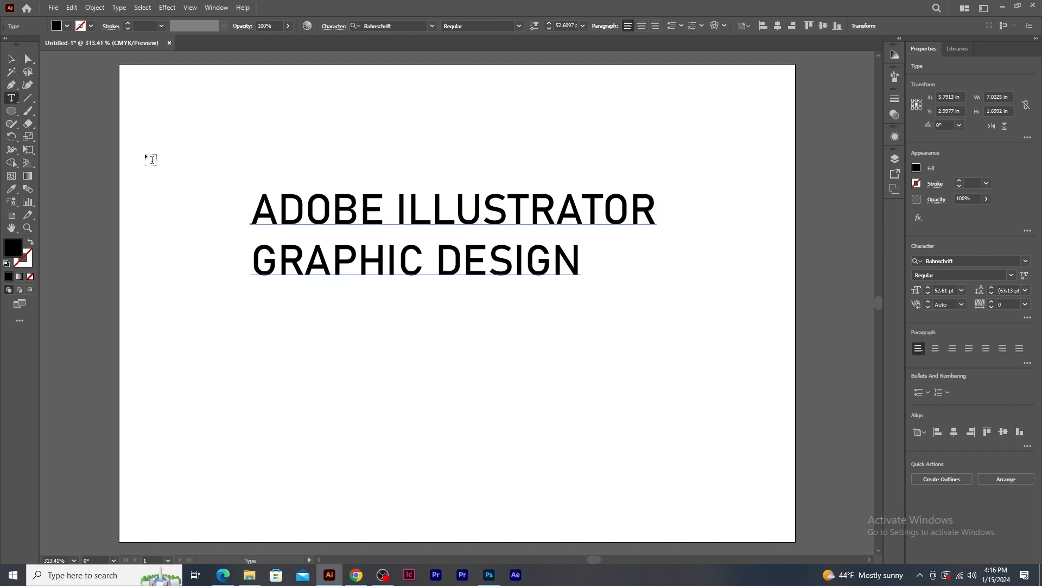
drag(251, 211, 692, 217)
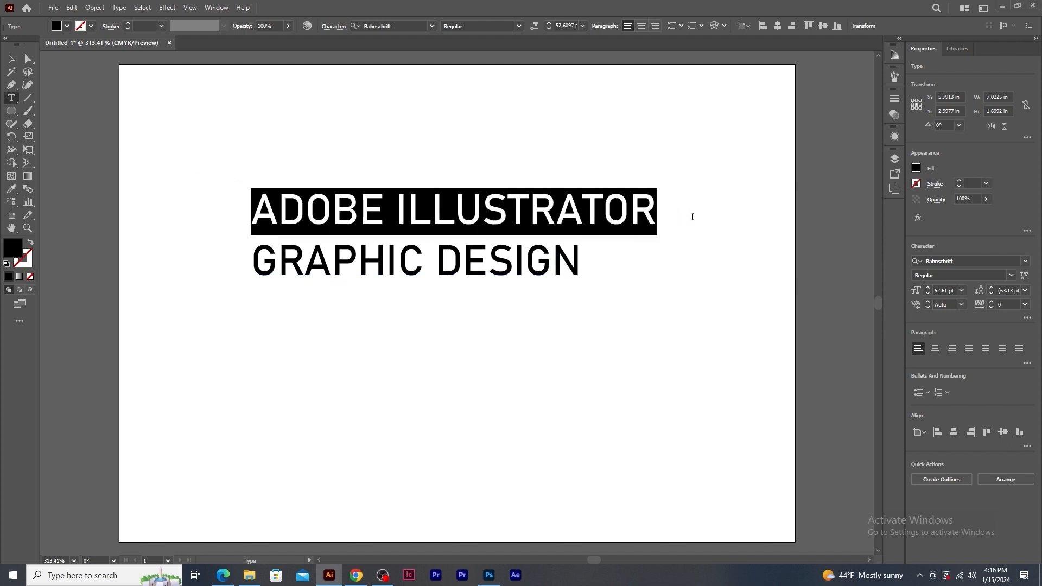
click(518, 26)
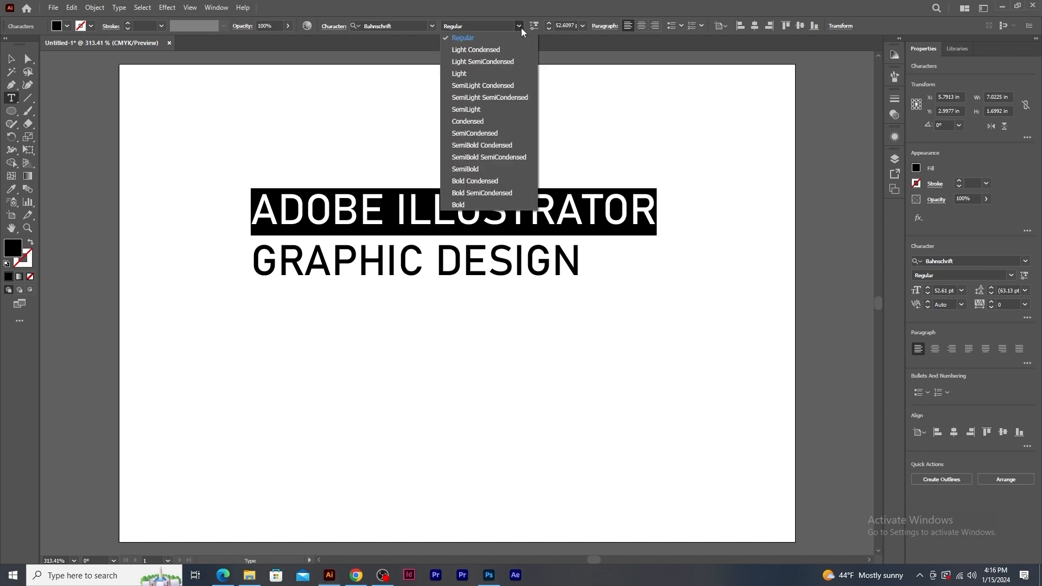
click(468, 201)
click(467, 205)
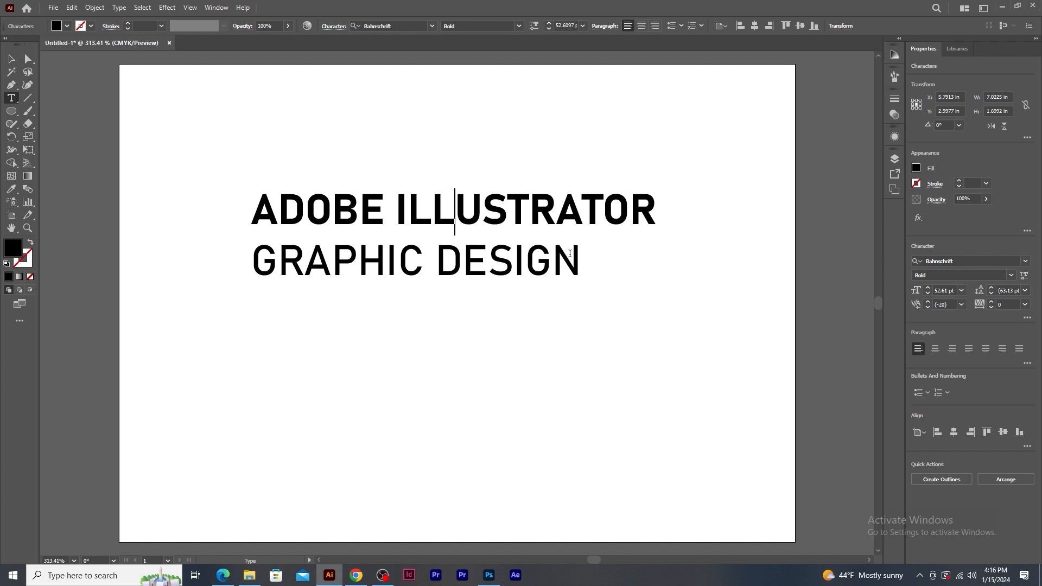
Step: Set the font style of the "GRAPHIC DESIGN" line to Light
drag(580, 255, 232, 250)
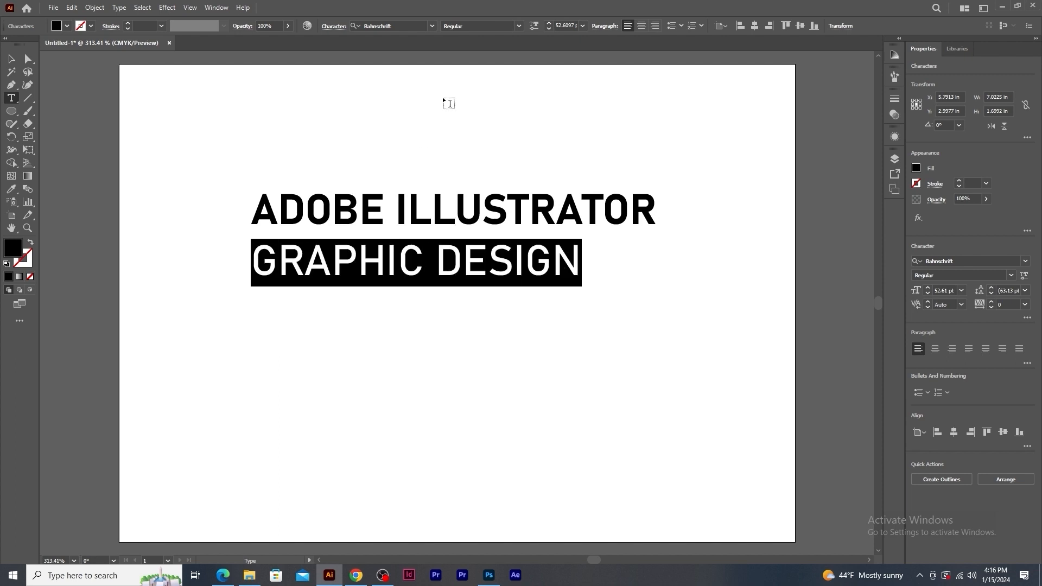
click(518, 26)
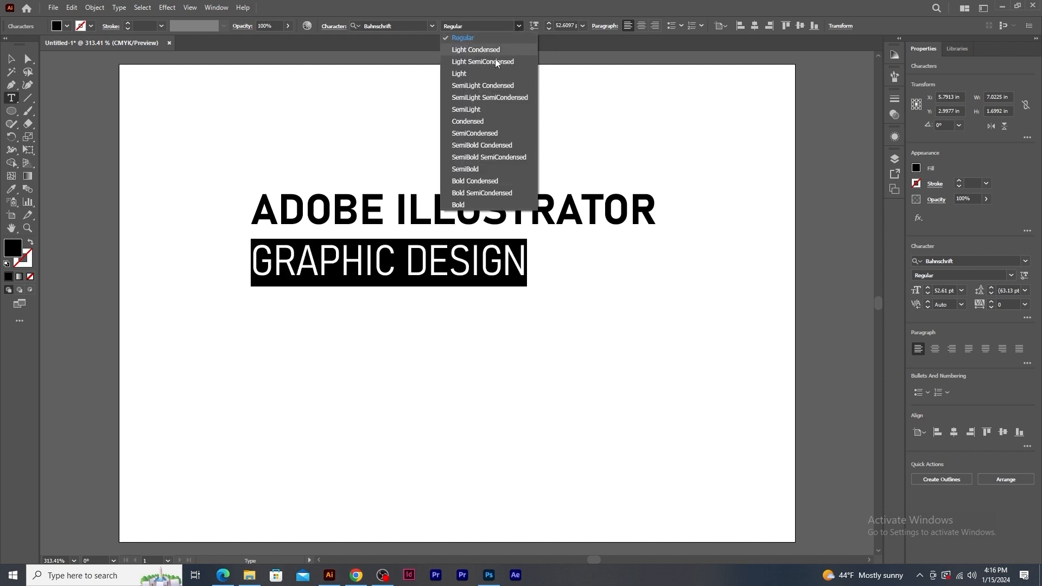
click(485, 73)
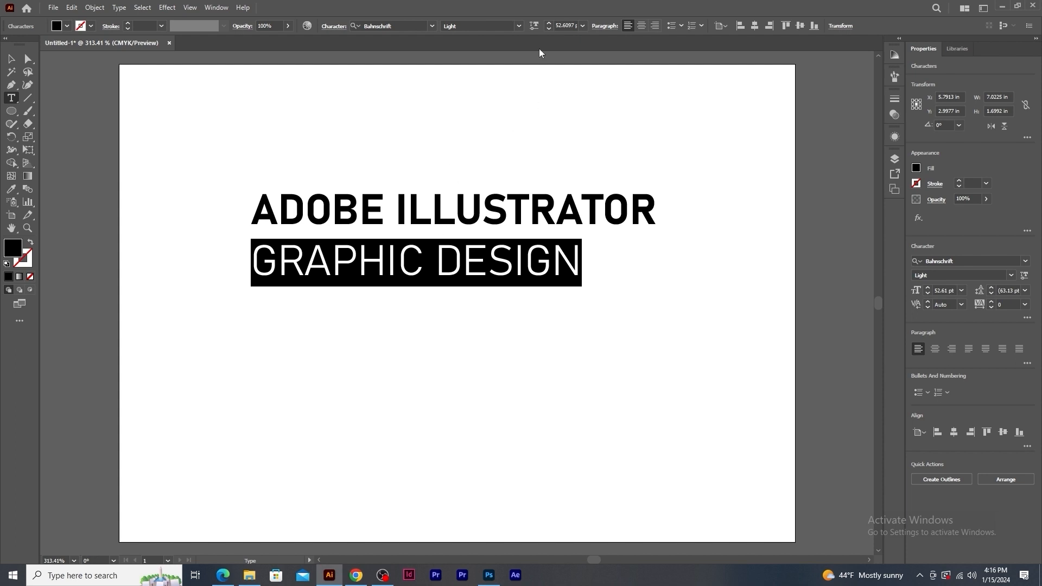
Step: Reduce the font size of the "GRAPHIC DESIGN" line to 35 pt
click(548, 29)
click(548, 28)
click(548, 28)
click(548, 29)
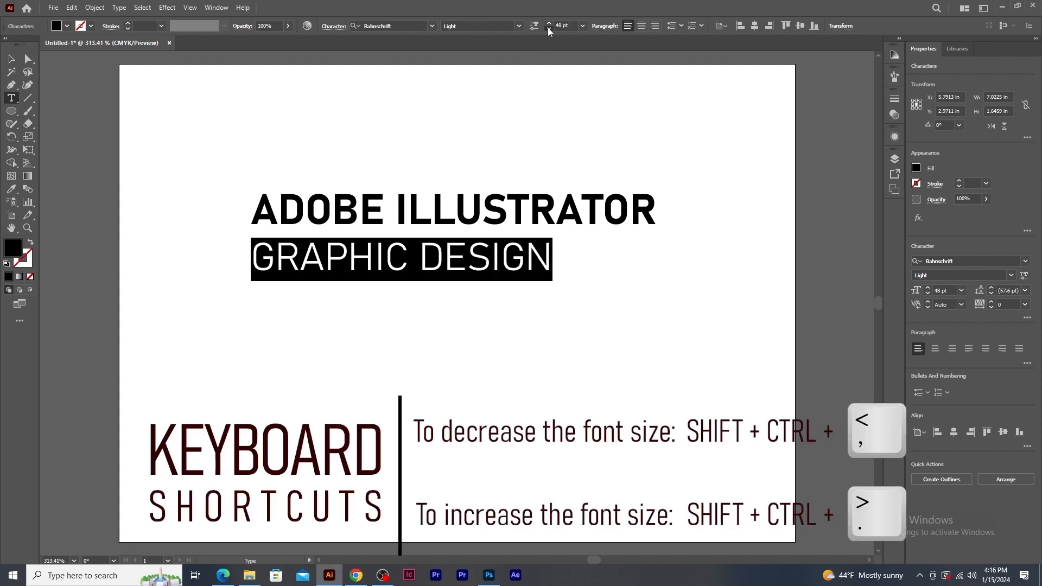
triple_click(548, 29)
triple_click(548, 28)
triple_click(548, 29)
triple_click(548, 28)
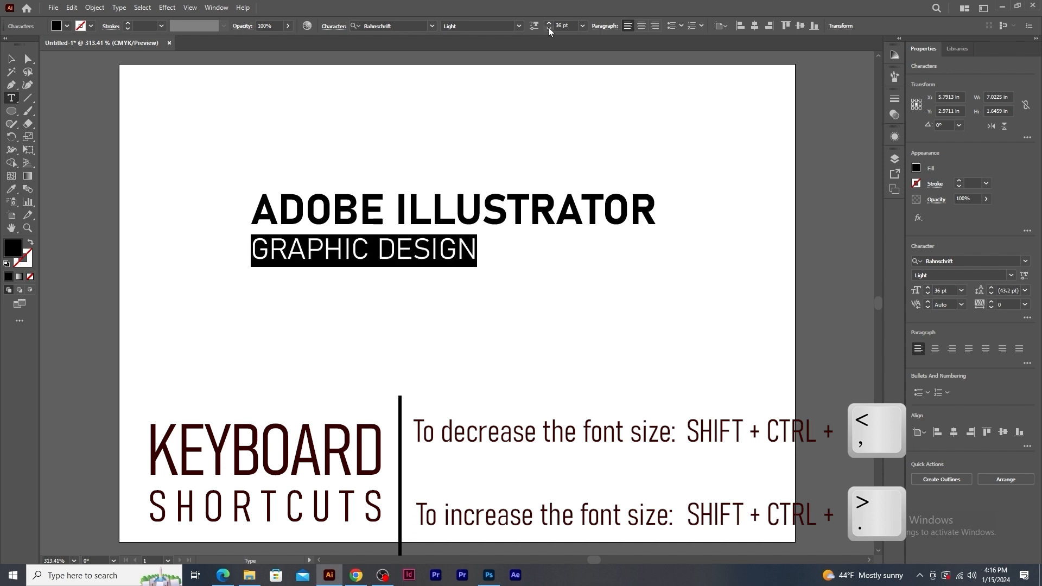
click(549, 28)
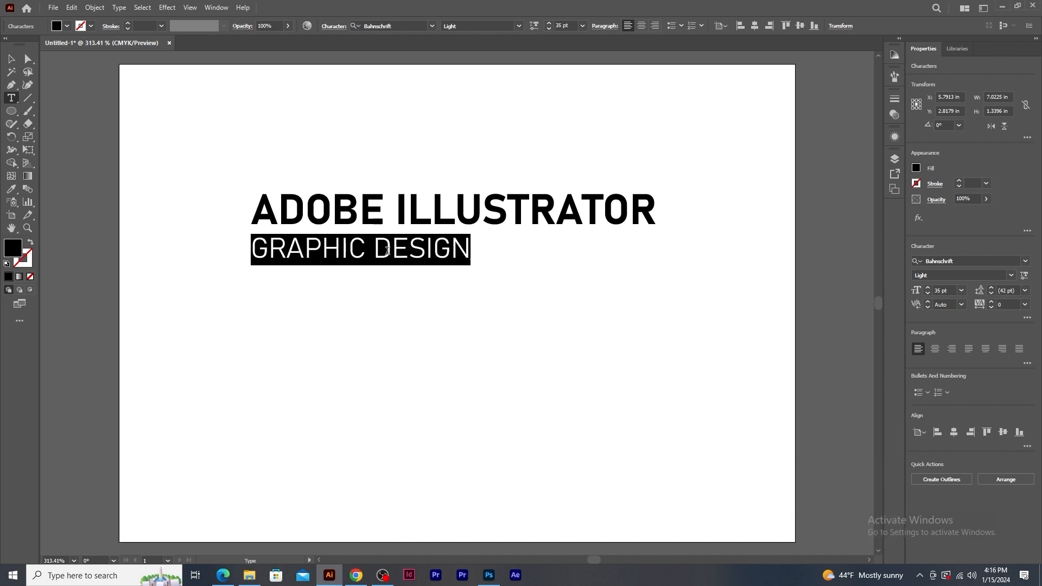
Step: Center-align the two-line text and move it back fully onto the artboard
click(11, 59)
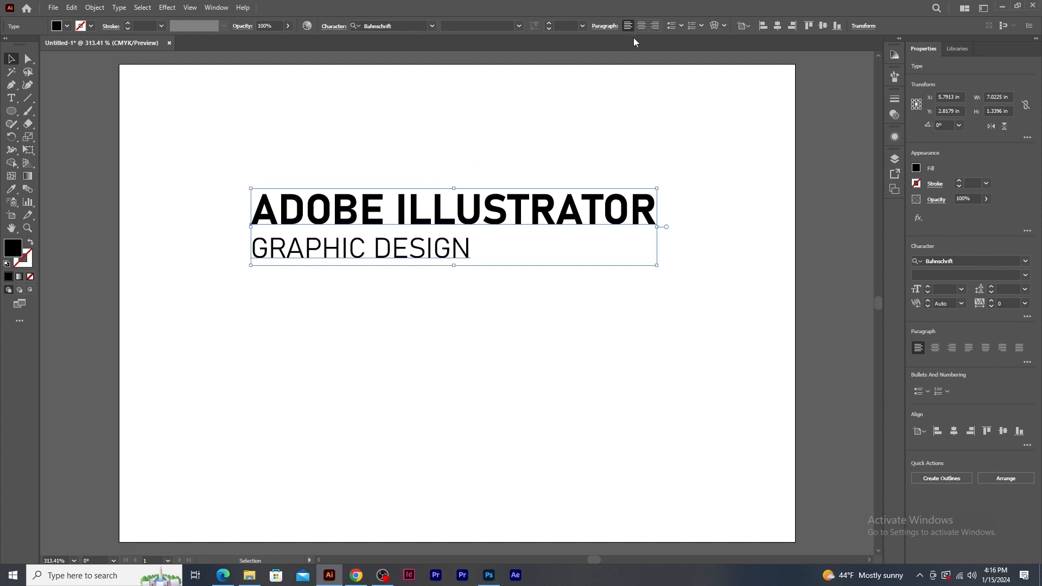
click(641, 26)
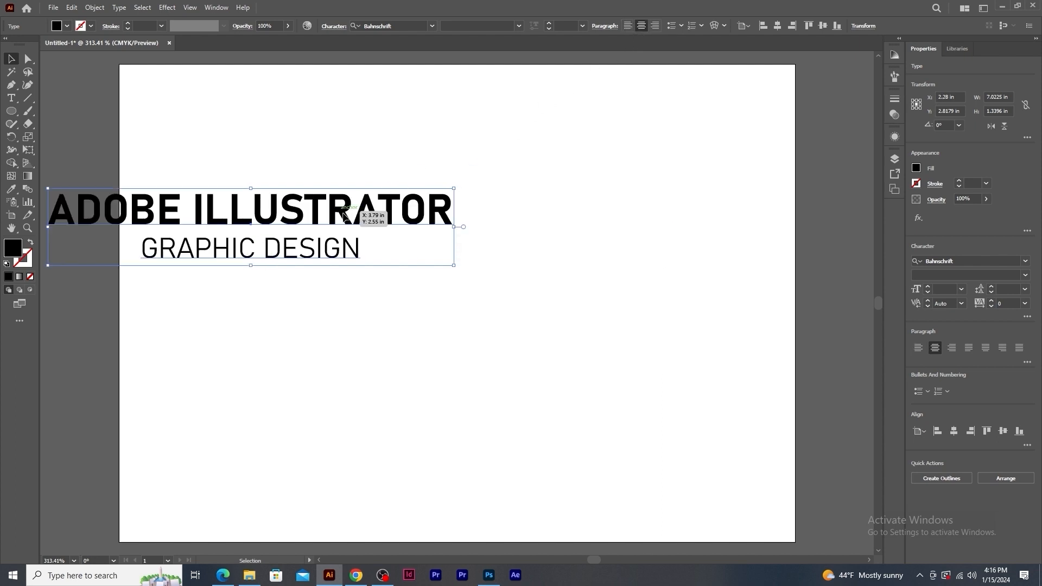
drag(344, 215, 541, 222)
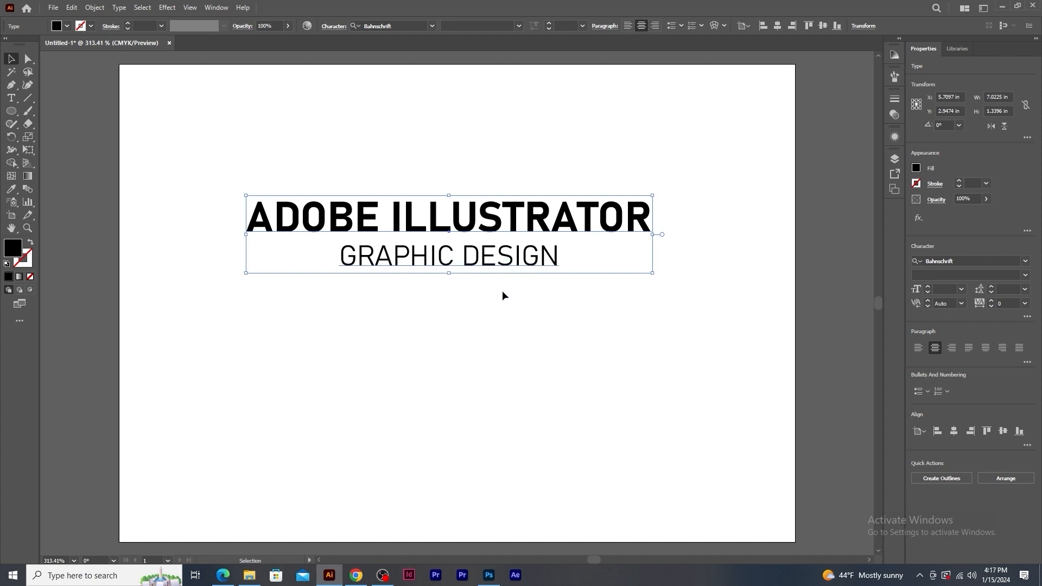
Step: Try right alignment on the two-line text, restore center alignment and reposition the text near the middle of the artboard
click(654, 26)
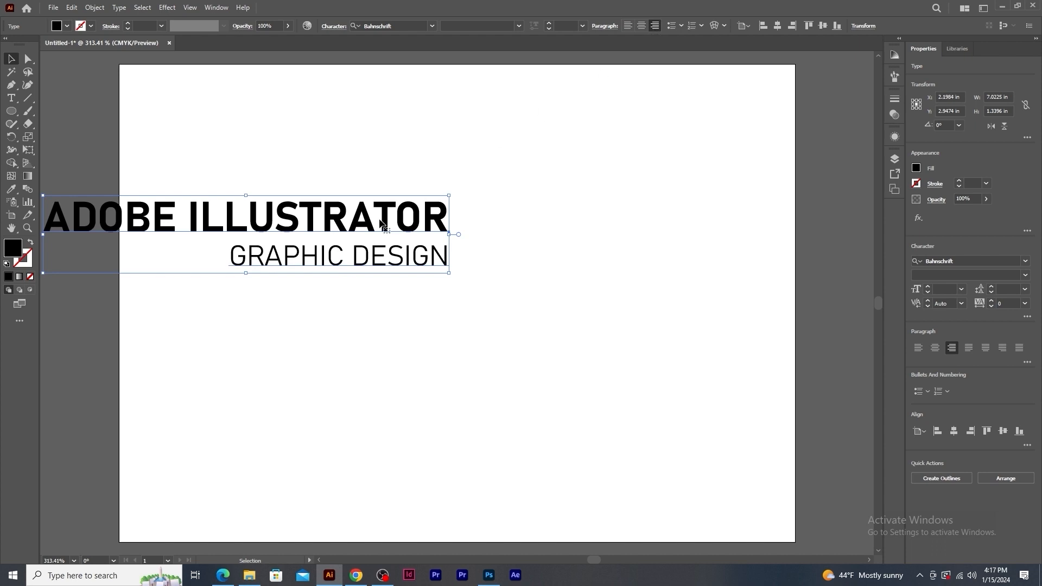
drag(380, 222, 604, 226)
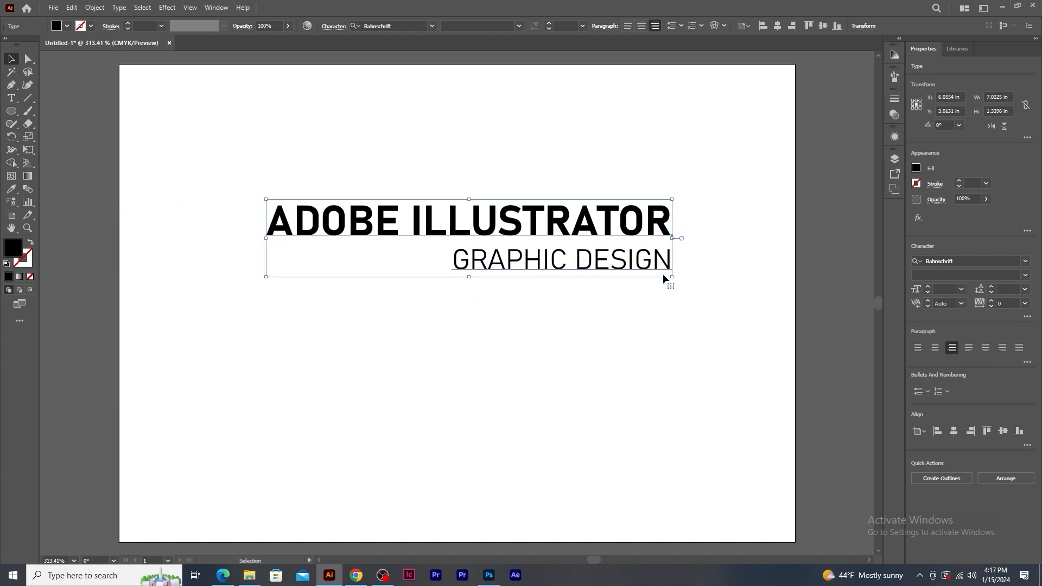
click(642, 26)
drag(676, 233, 456, 256)
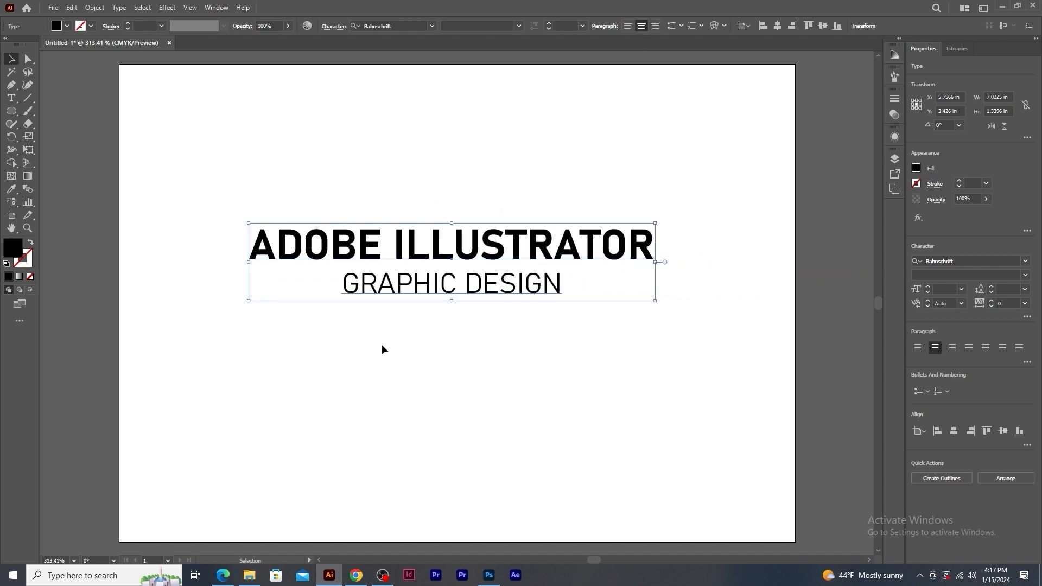
Step: Fill the "ADOBE ILLUSTRATOR" line with a green swatch, leaving the second line black
click(11, 98)
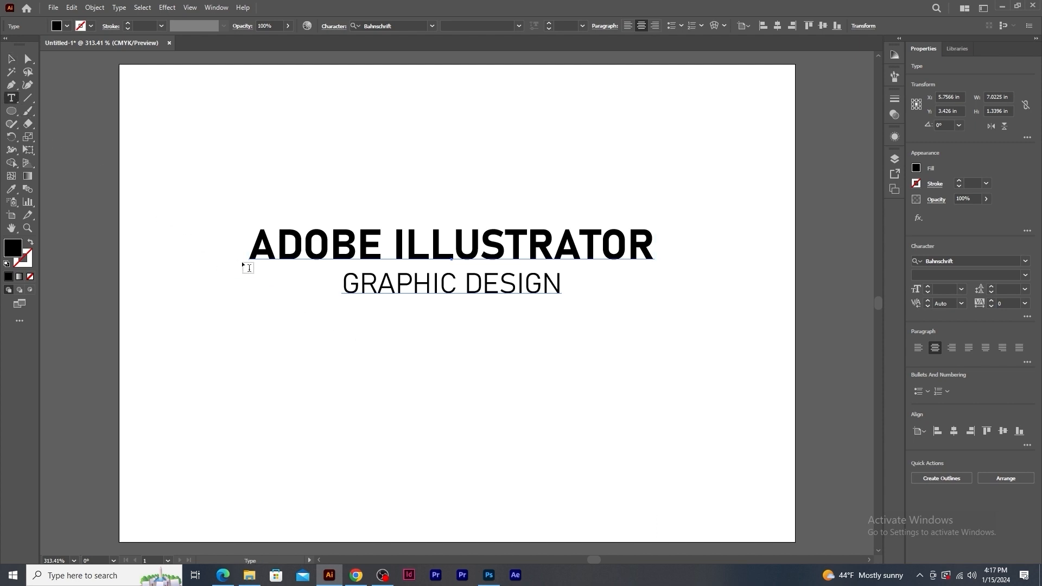
drag(256, 242, 674, 249)
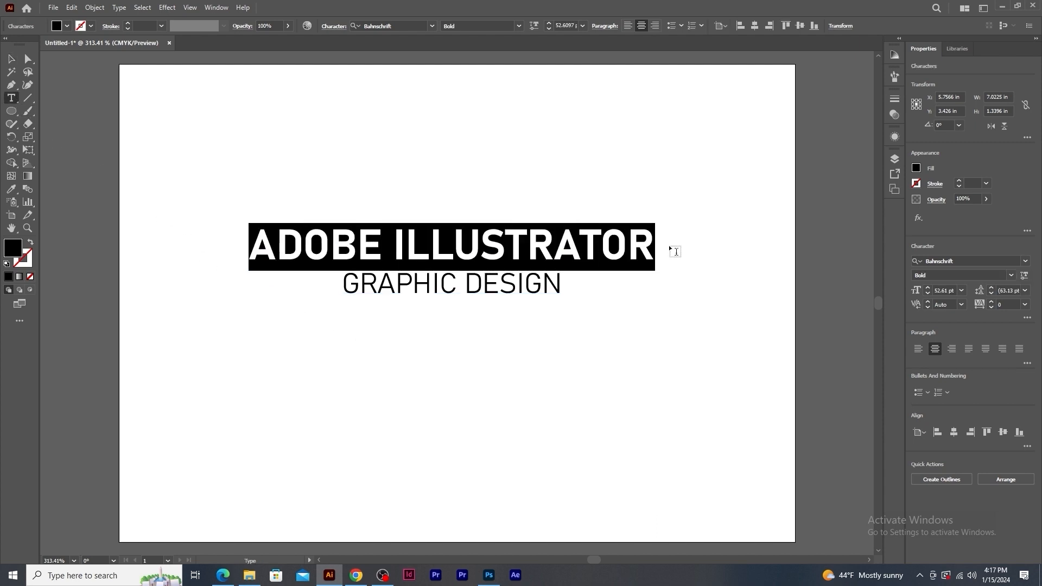
click(66, 26)
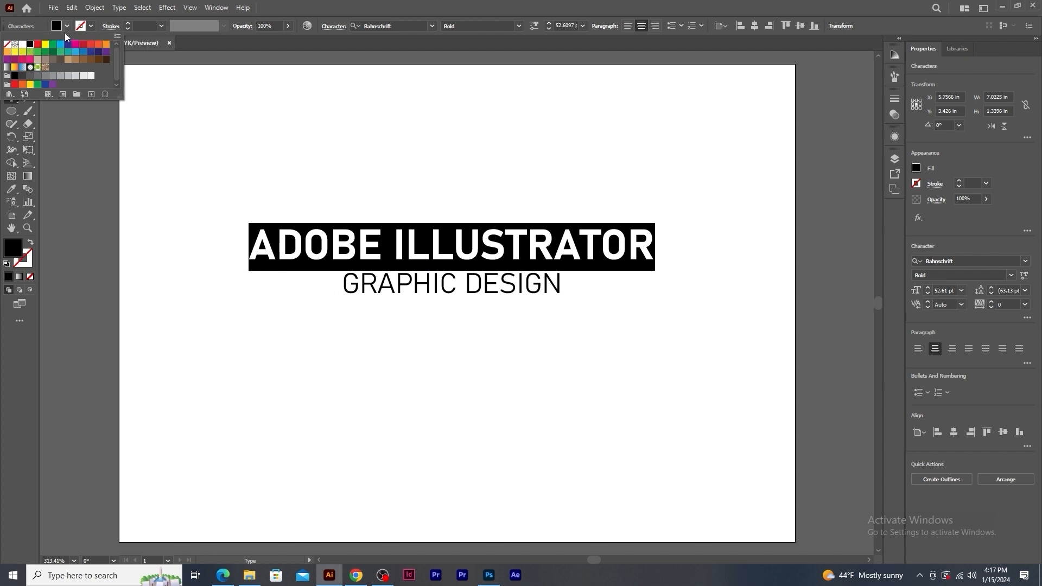
click(52, 47)
key(Escape)
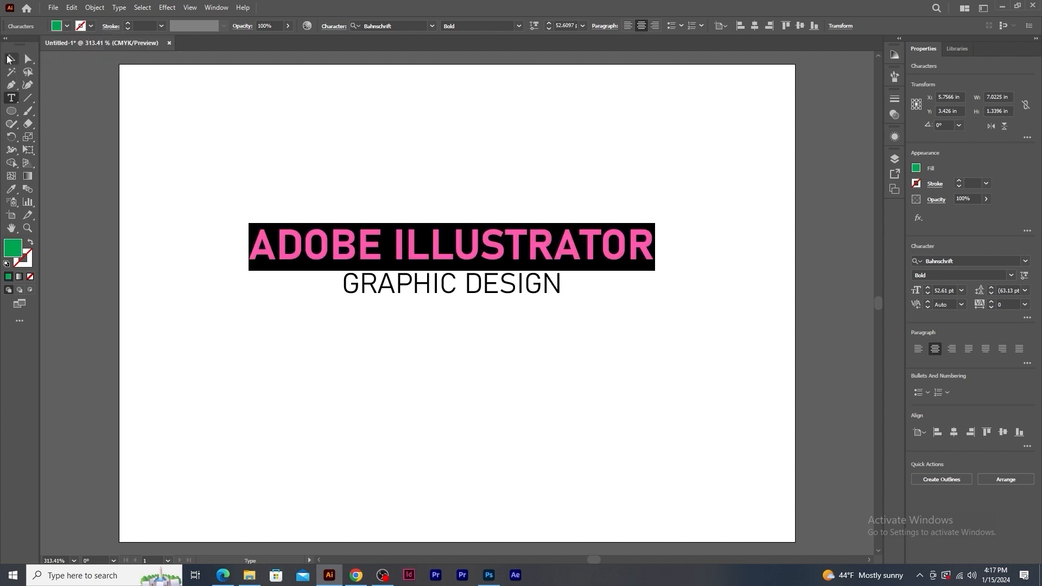
key(Escape)
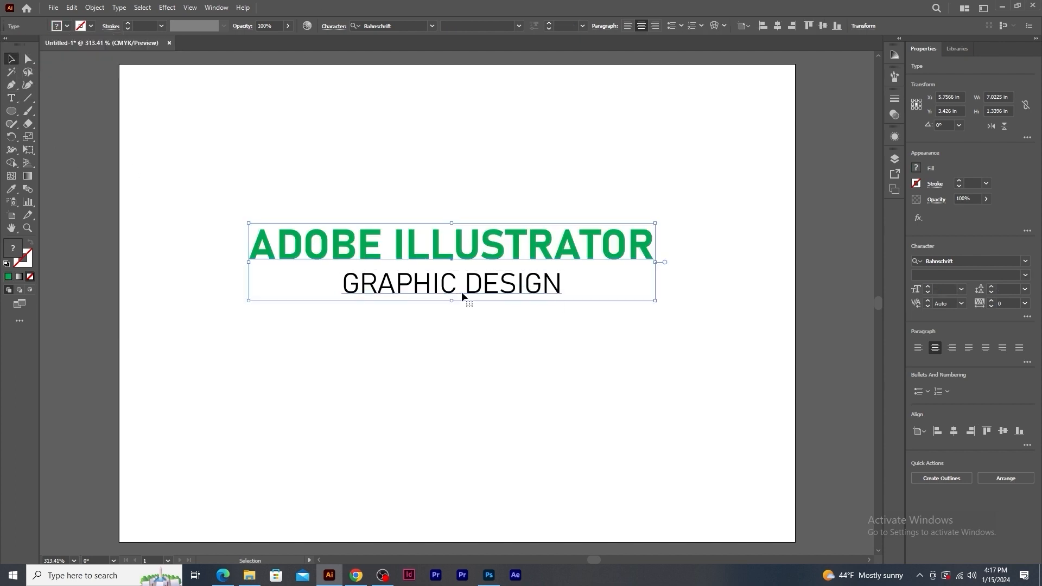
Step: Show the Character panel and place it beside the text on the artboard
click(217, 9)
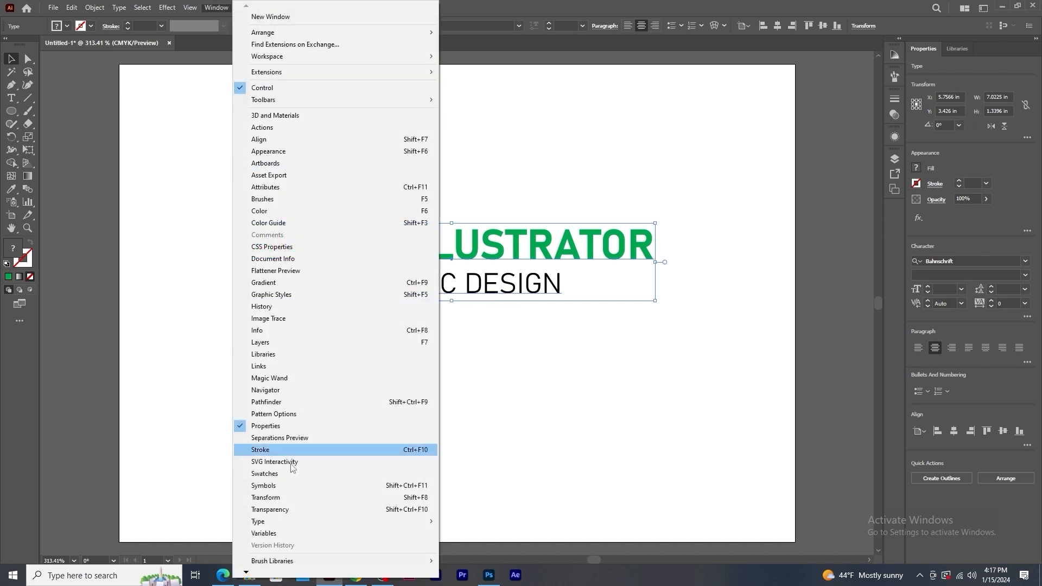
mouse_move(301, 523)
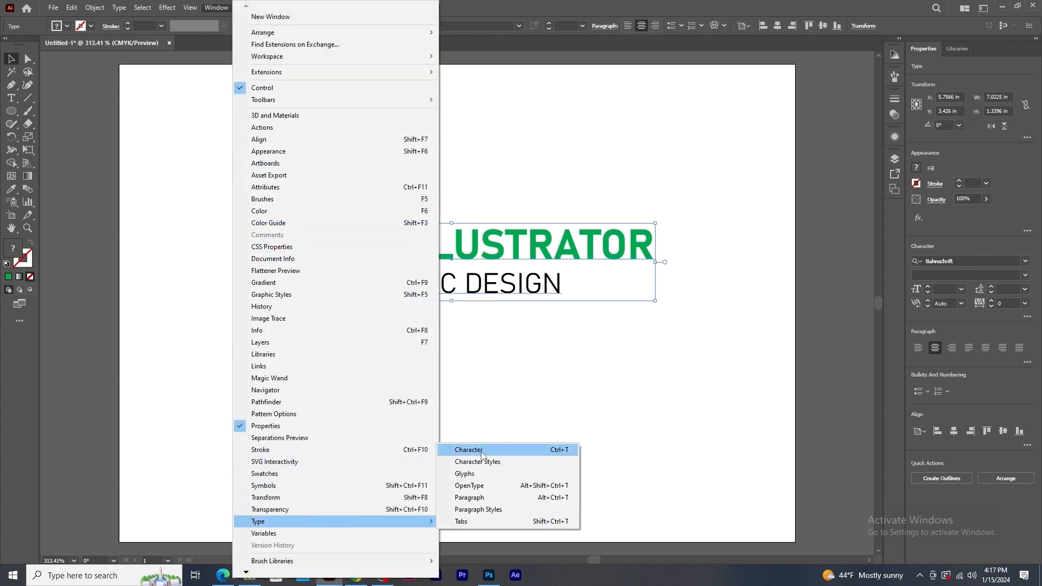
click(566, 453)
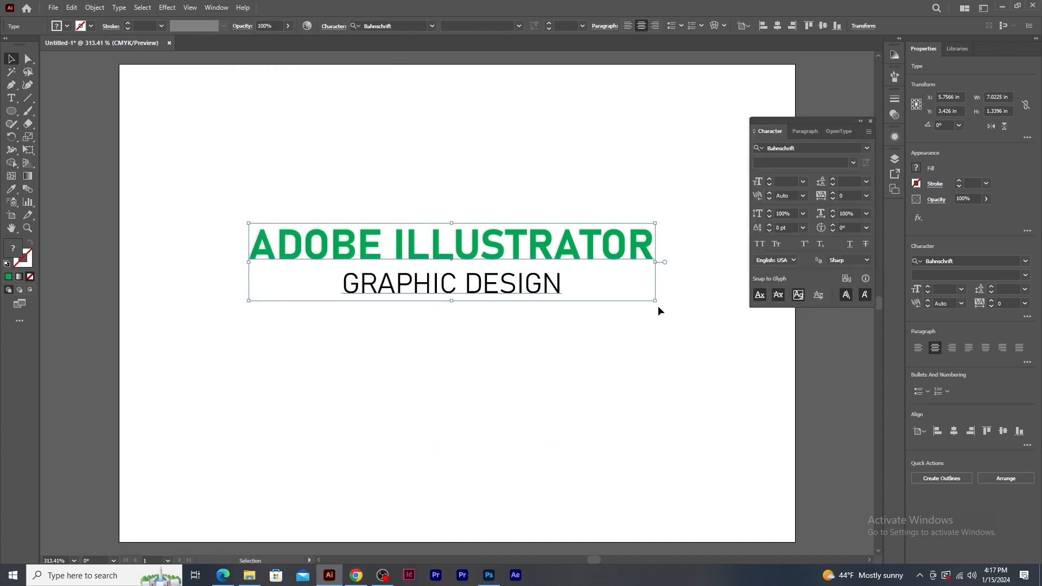
drag(820, 122, 758, 88)
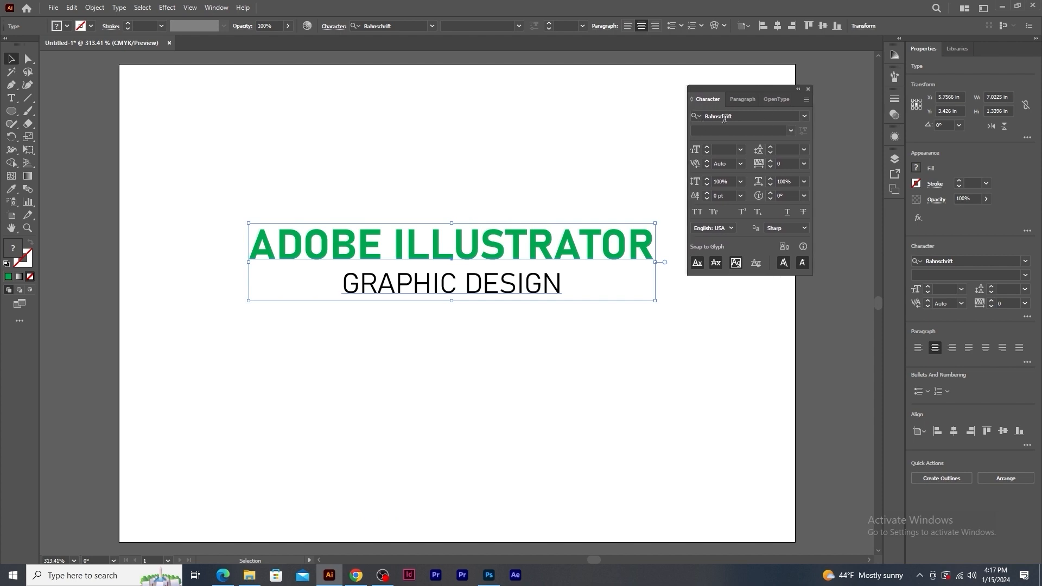
Step: Look through the font family, font style and font size choices in the Character settings
click(805, 116)
click(805, 116)
click(791, 129)
click(791, 129)
click(740, 150)
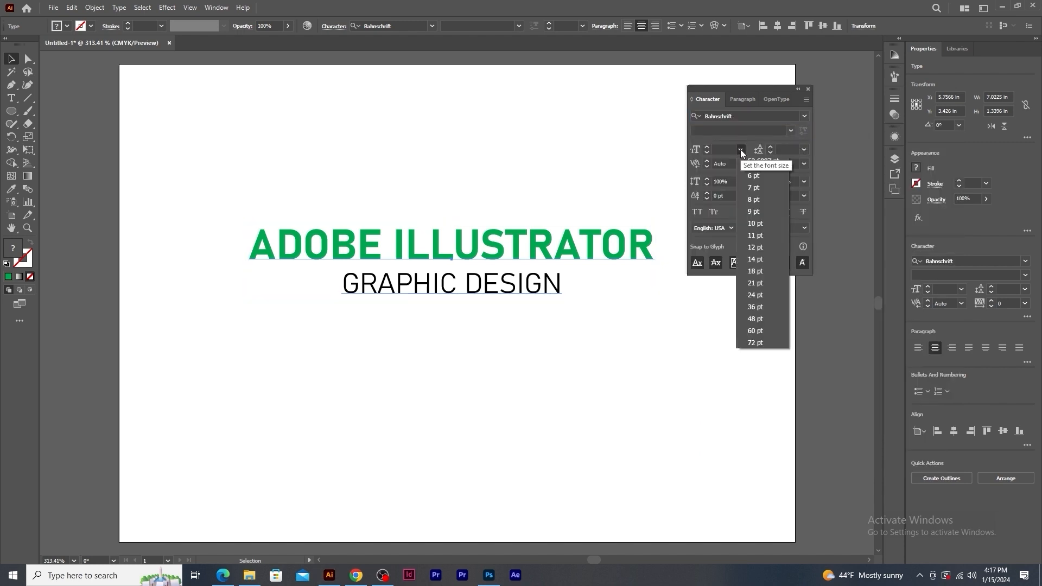
click(740, 149)
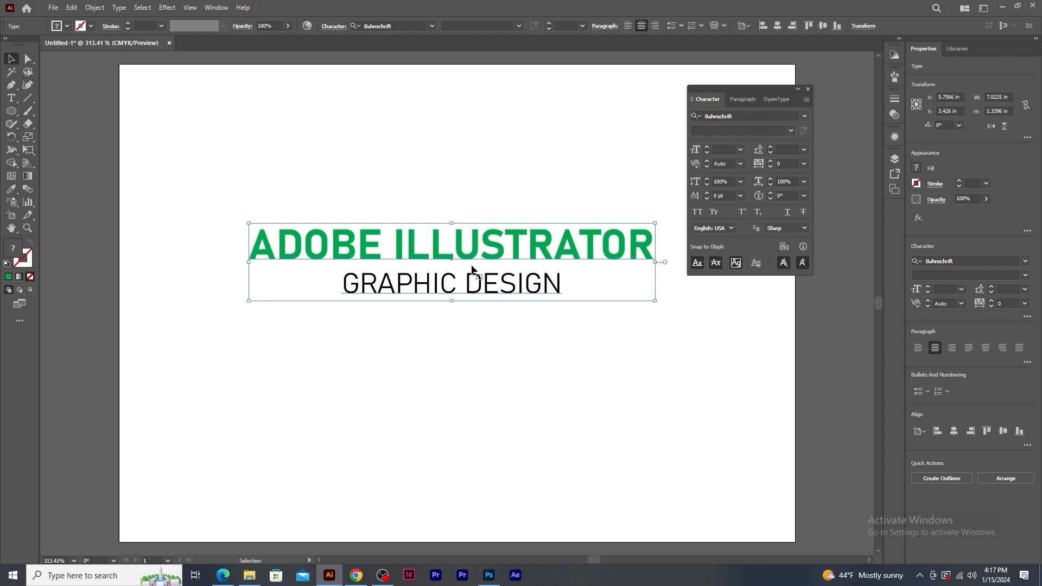
Step: Increase the leading between the two text lines to about 80 pt
click(788, 148)
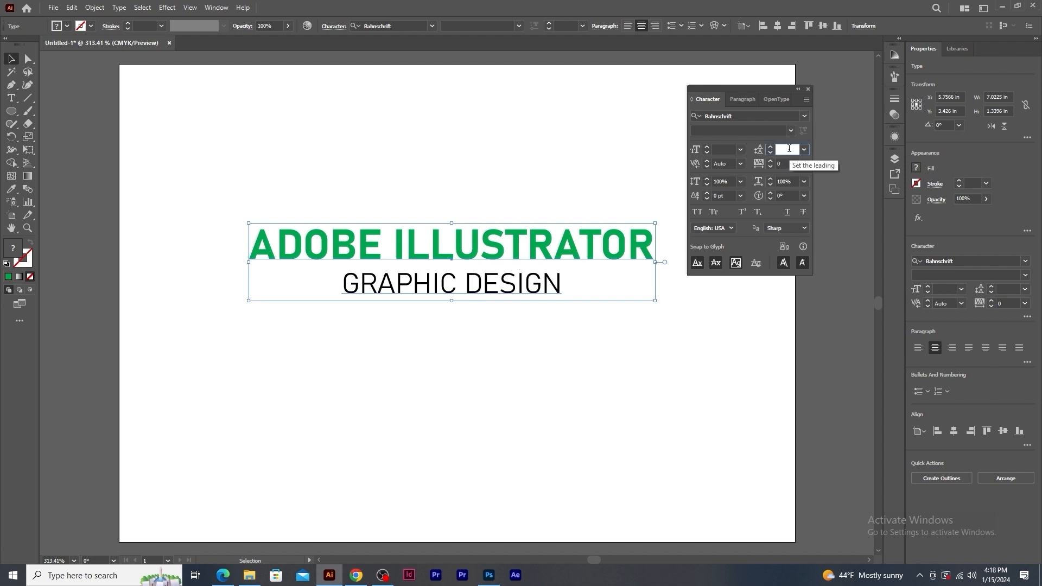
key(Up)
key(Up)
key(Up)
key(Up)
key(Up)
key(Up)
key(Up)
key(Up)
key(Up)
key(Up)
key(Up)
key(Up)
key(Up)
key(Up)
key(Up)
key(Up)
key(Up)
key(Up)
key(Up)
key(Up)
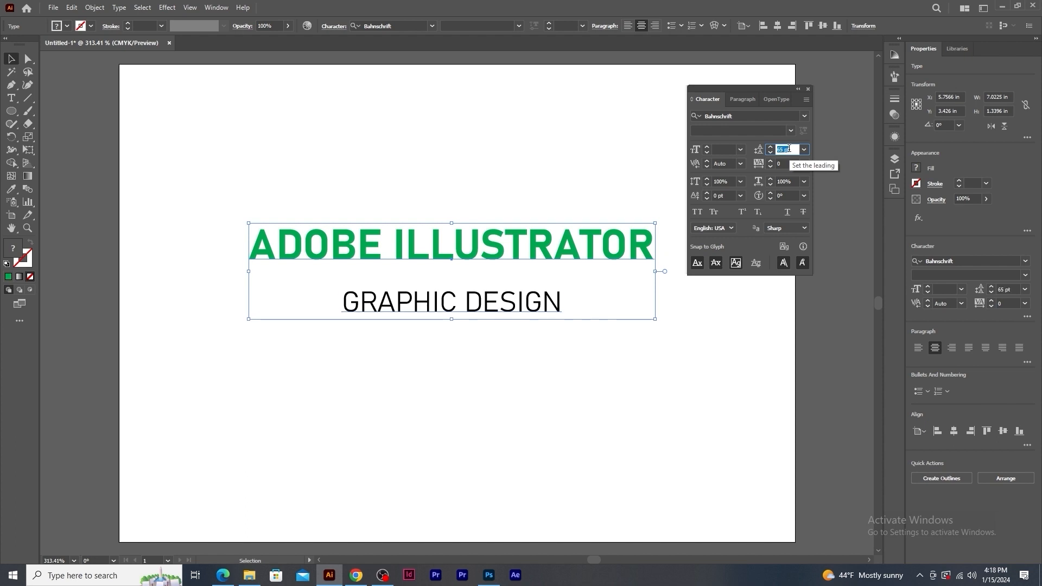
key(Up)
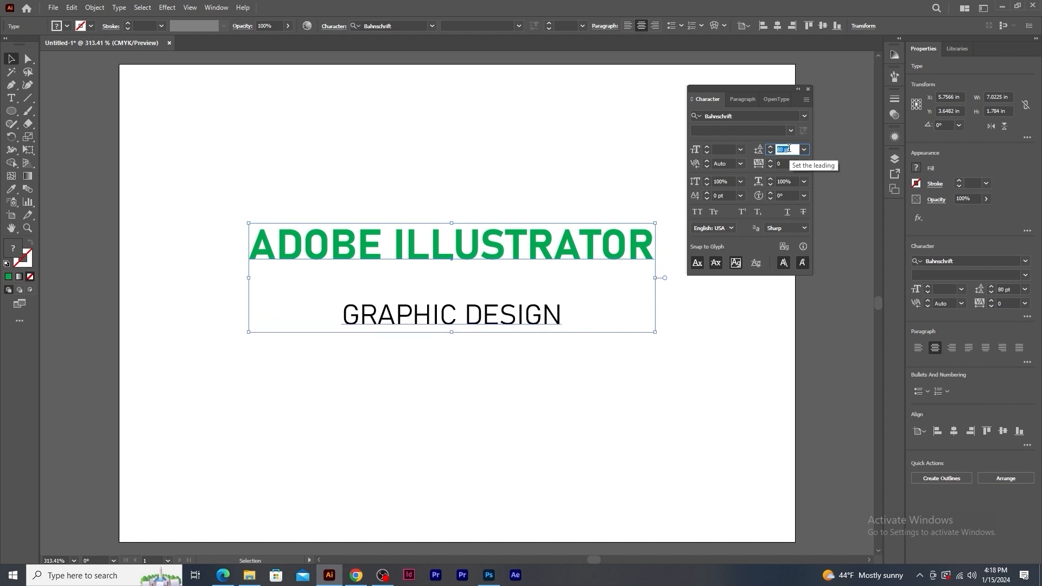
Step: Reduce the leading of the two-line text to 34 pt
key(Down)
key(Down)
key(Down)
key(Down)
key(Down)
key(Down)
key(Down)
key(Down)
key(Down)
key(Down)
key(Down)
key(Down)
key(Down)
key(Down)
key(Down)
key(Down)
key(Down)
key(Down)
key(Down)
key(Down)
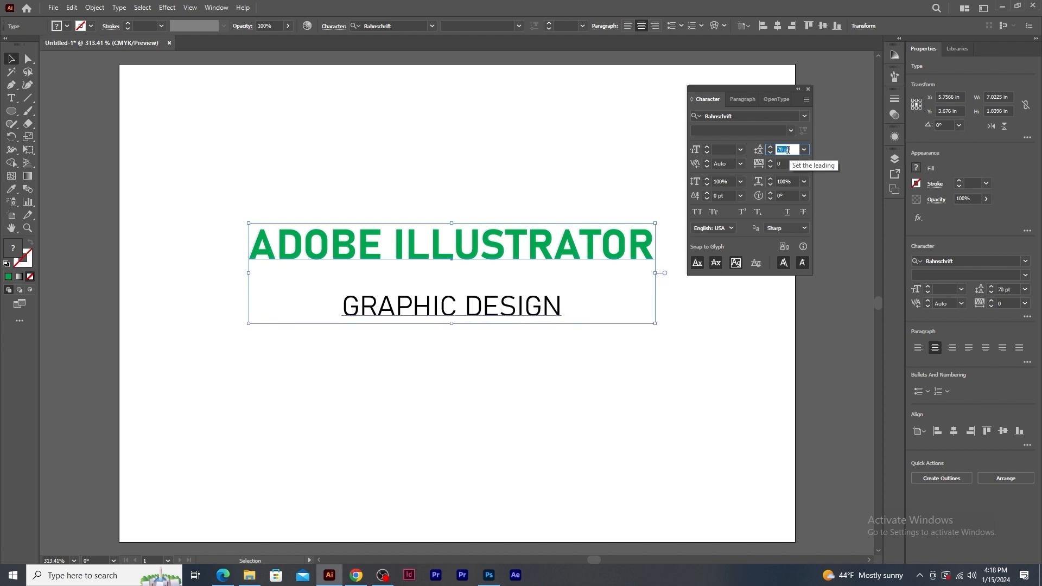
key(Down)
key(Down)
key(Down)
key(Down)
key(Down)
key(Down)
key(Down)
key(Down)
key(Down)
key(Down)
key(Down)
key(Down)
key(Down)
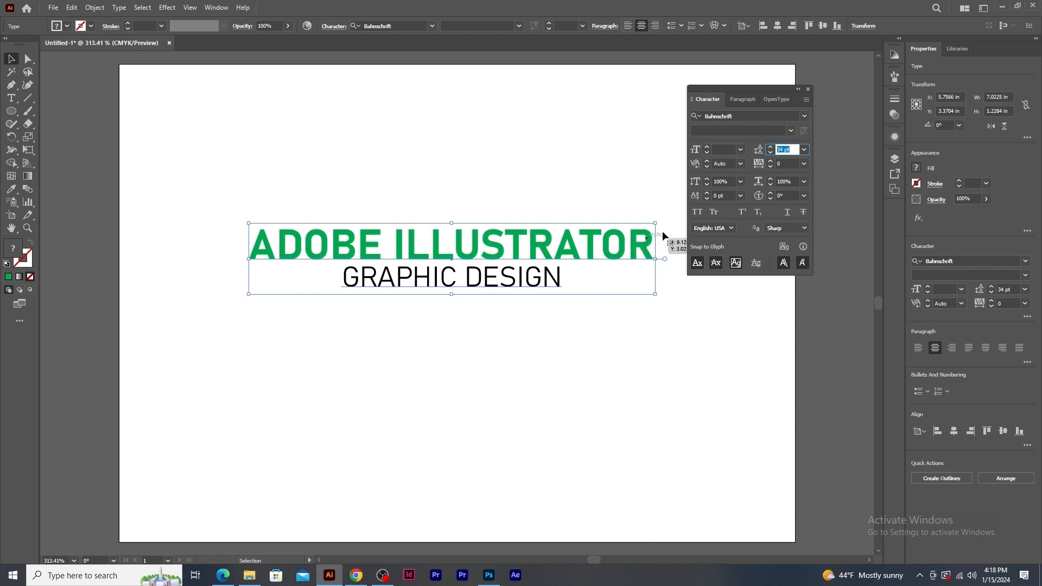
Step: Raise the tracking of the whole two-line text to 73 and reset it to 0
click(789, 164)
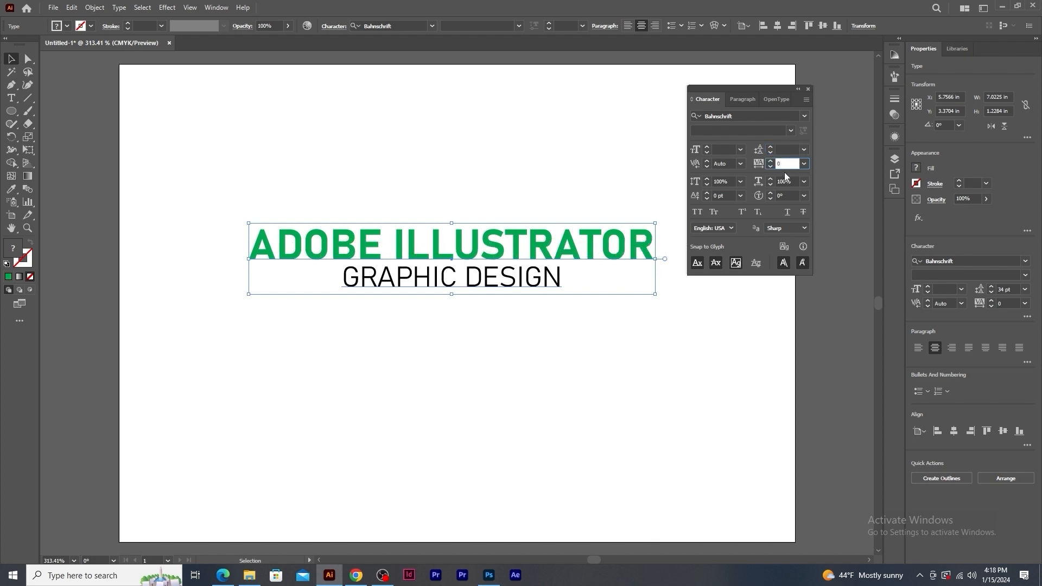
text(7)
key(Return)
key(Up)
key(Up)
key(Up)
key(Up)
key(Up)
key(Up)
key(Up)
key(Up)
key(Up)
key(Up)
key(Up)
key(Up)
key(Up)
key(Up)
key(Up)
key(Up)
key(Up)
key(Up)
key(Up)
key(Up)
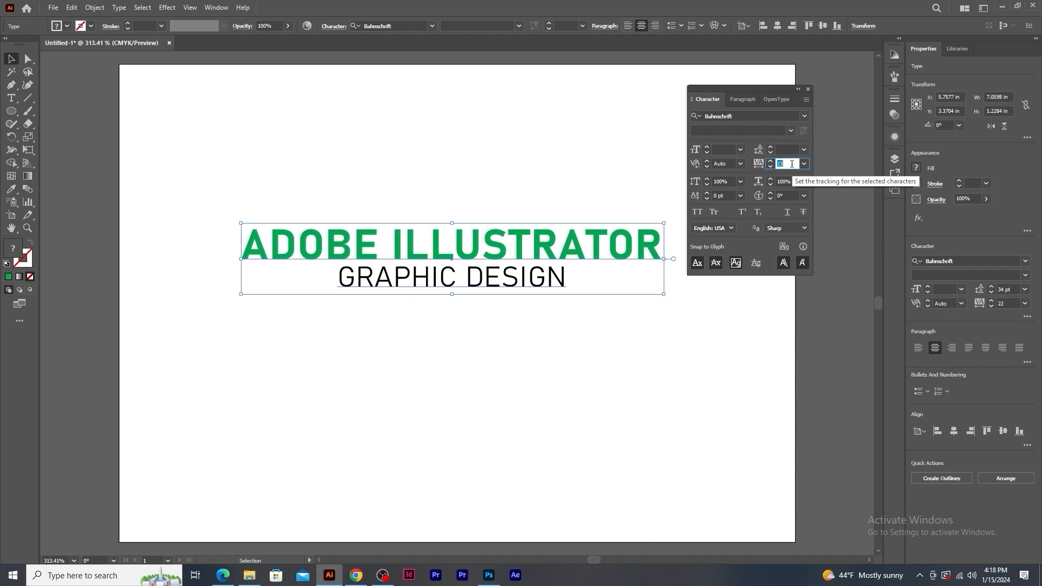
key(Up)
key(Up)
key(Up)
key(Up)
key(Up)
key(Up)
key(Up)
key(Up)
key(Up)
key(Up)
key(Up)
key(Up)
key(Up)
key(Up)
key(Up)
key(Up)
key(Up)
key(Up)
key(Up)
key(Up)
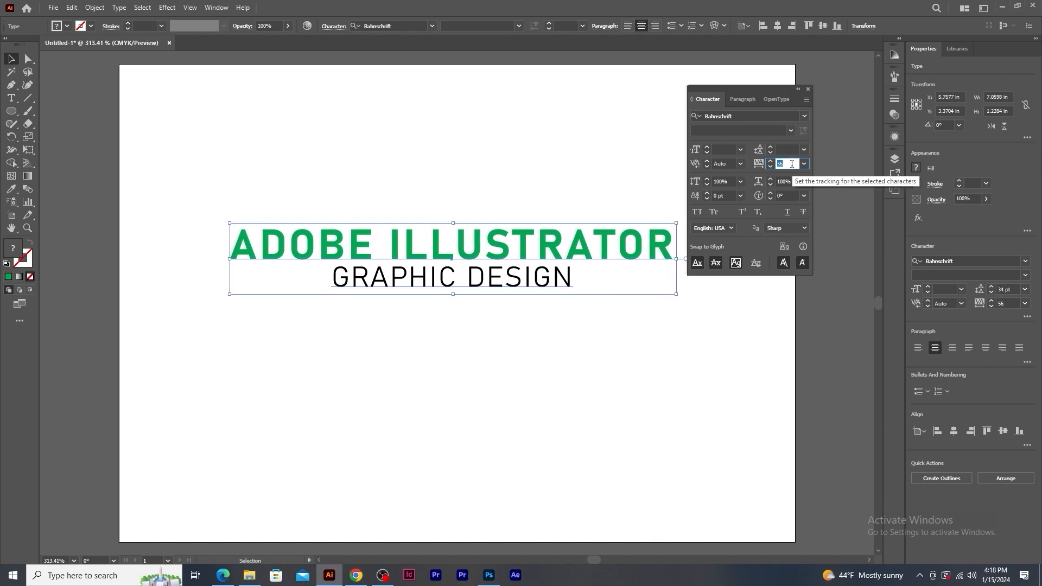
key(Up)
key(Up)
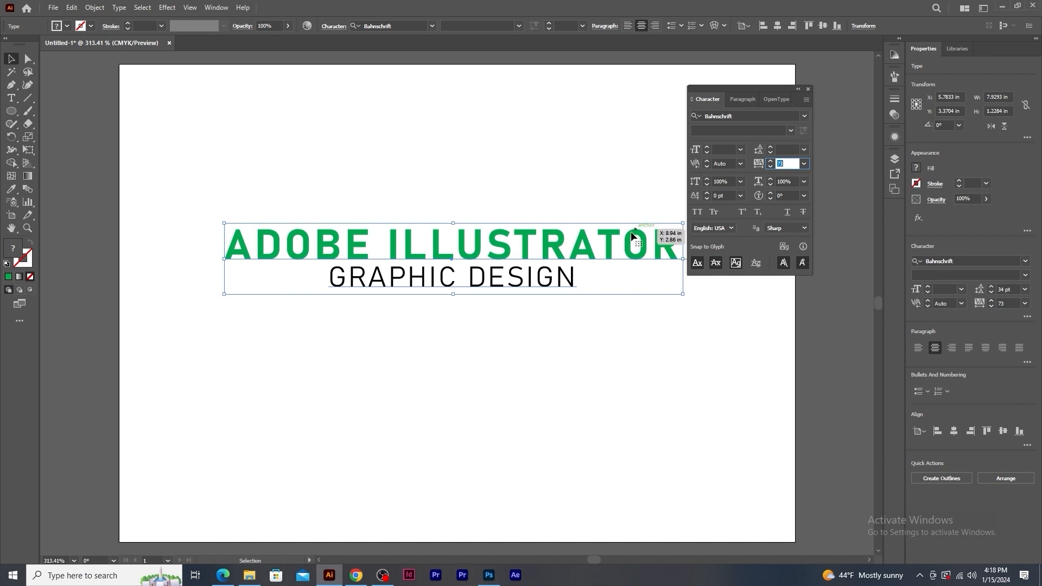
click(804, 164)
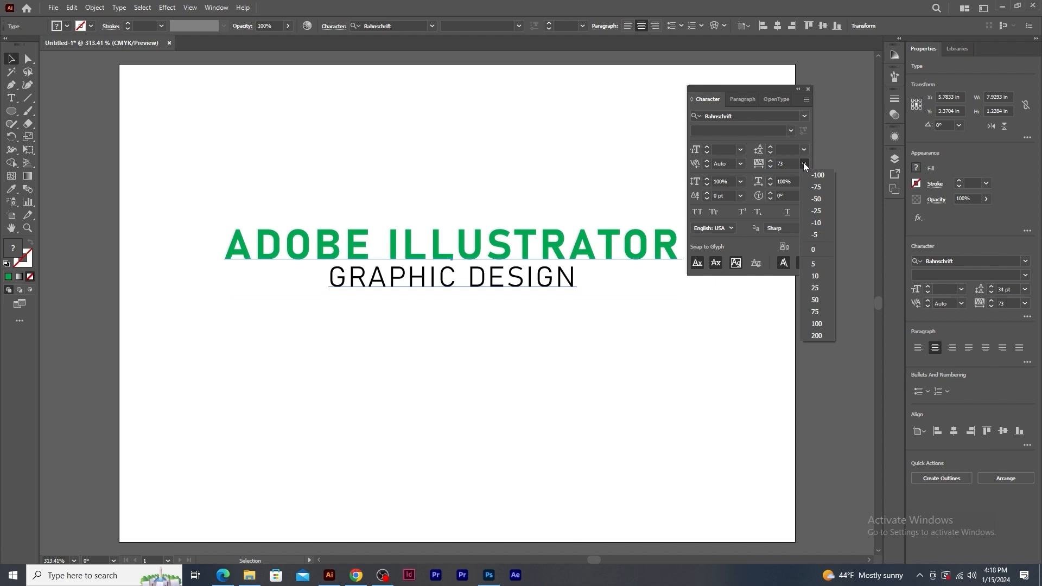
click(812, 249)
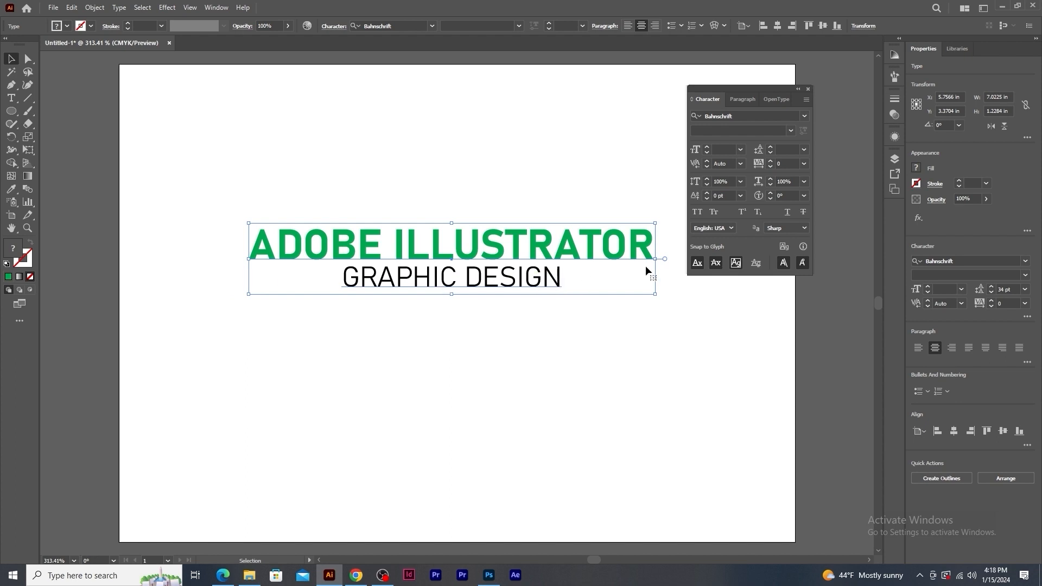
Step: Set the tracking of only the "GRAPHIC DESIGN" line to 500 so it spans the width of the heading
click(16, 101)
drag(344, 279, 571, 281)
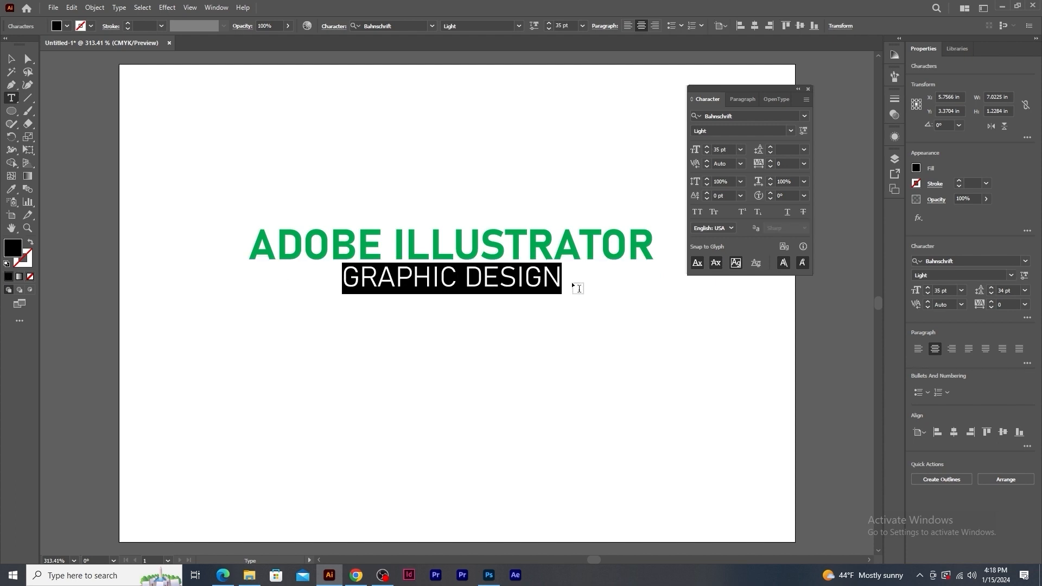
click(787, 162)
scroll(788, 162, up, 20)
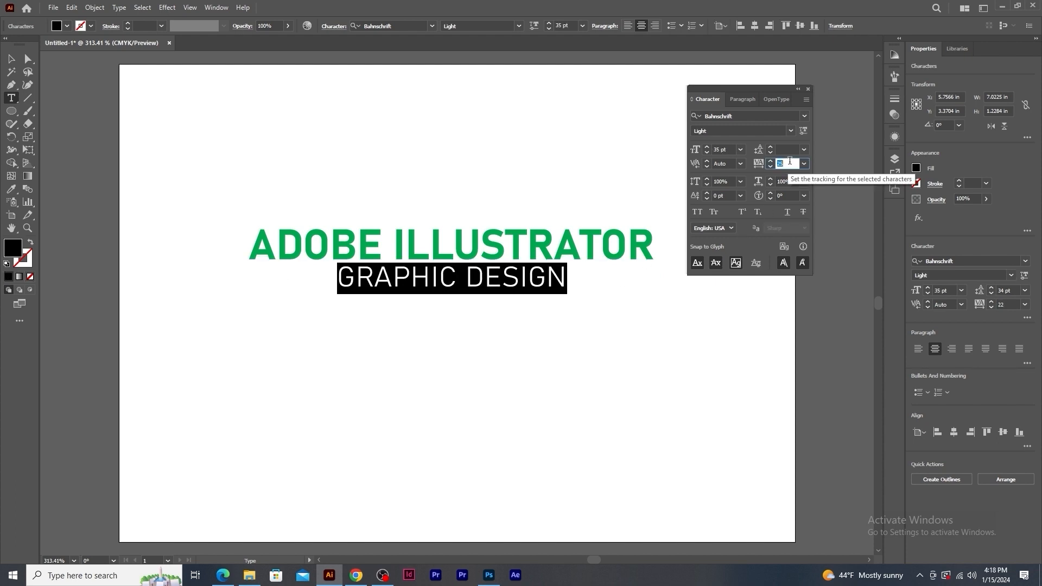
scroll(789, 160, up, 8)
text(500)
key(Return)
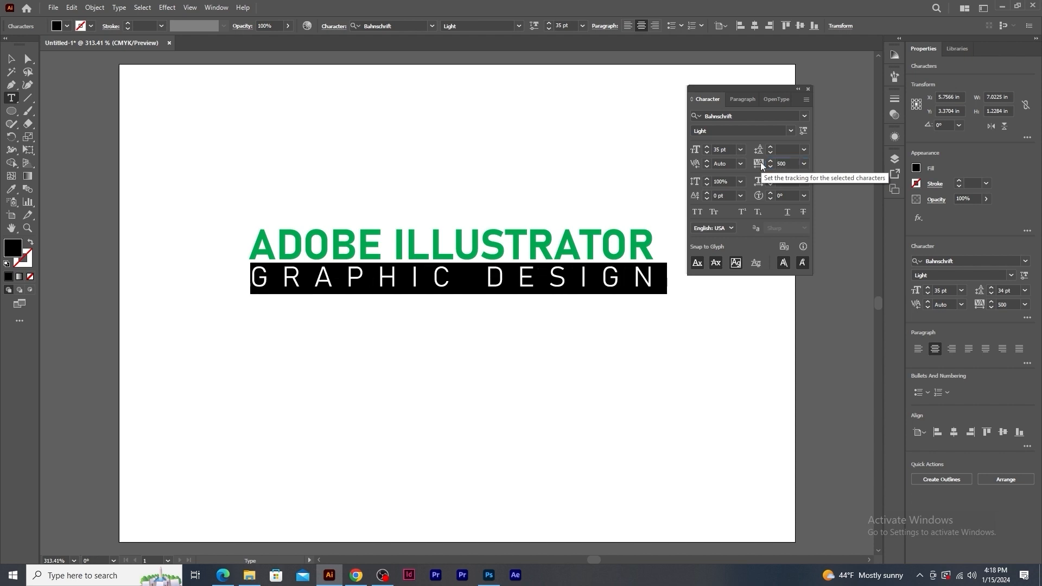
Step: Finish editing the text and move the two-line block straight up to the upper part of the artboard
click(626, 274)
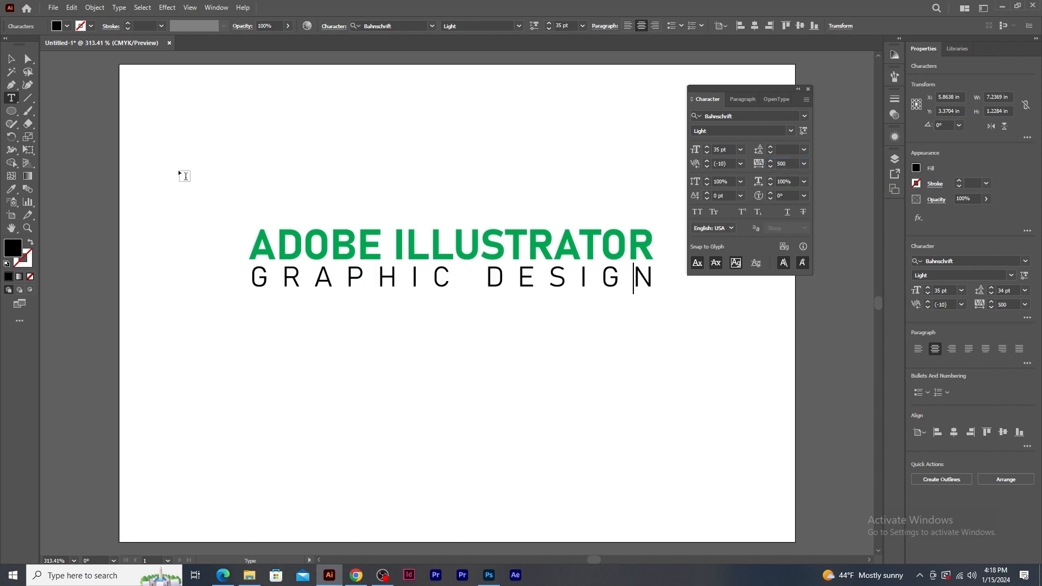
key(Escape)
drag(531, 266, 534, 164)
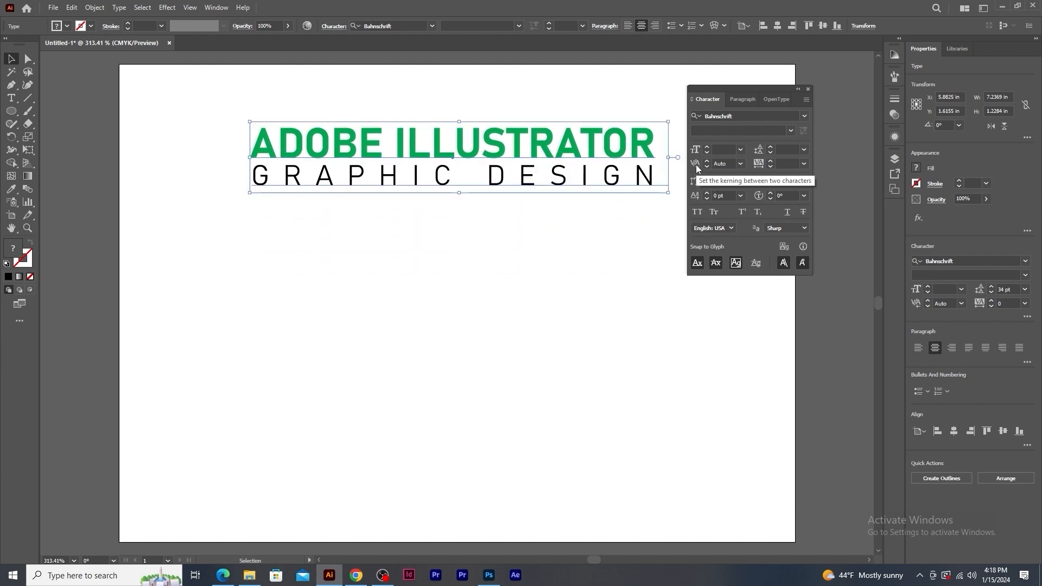
Step: Add a new text "Test" below the heading, with the character settings reset to their defaults
click(11, 99)
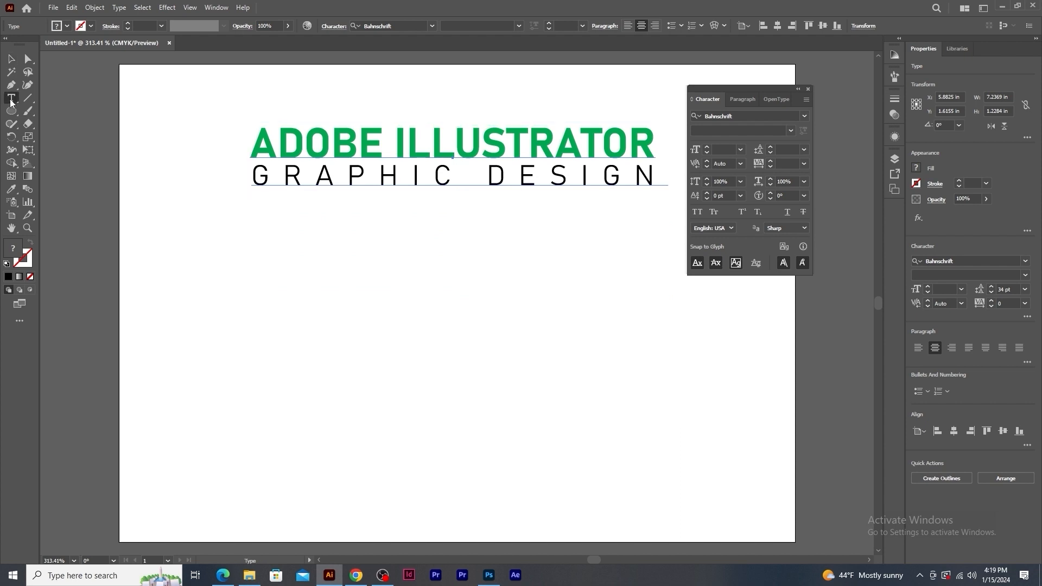
click(349, 320)
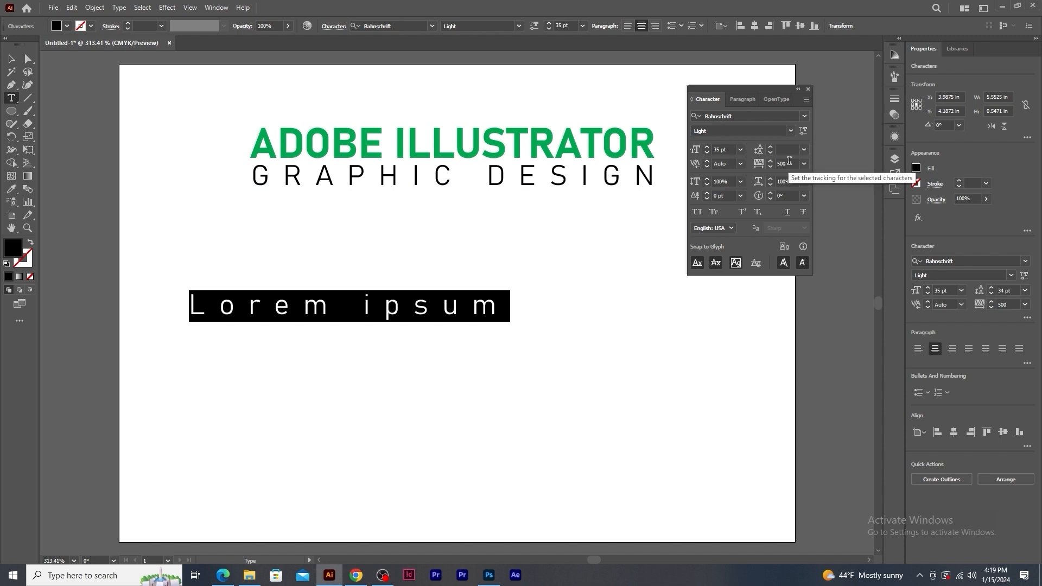
click(807, 100)
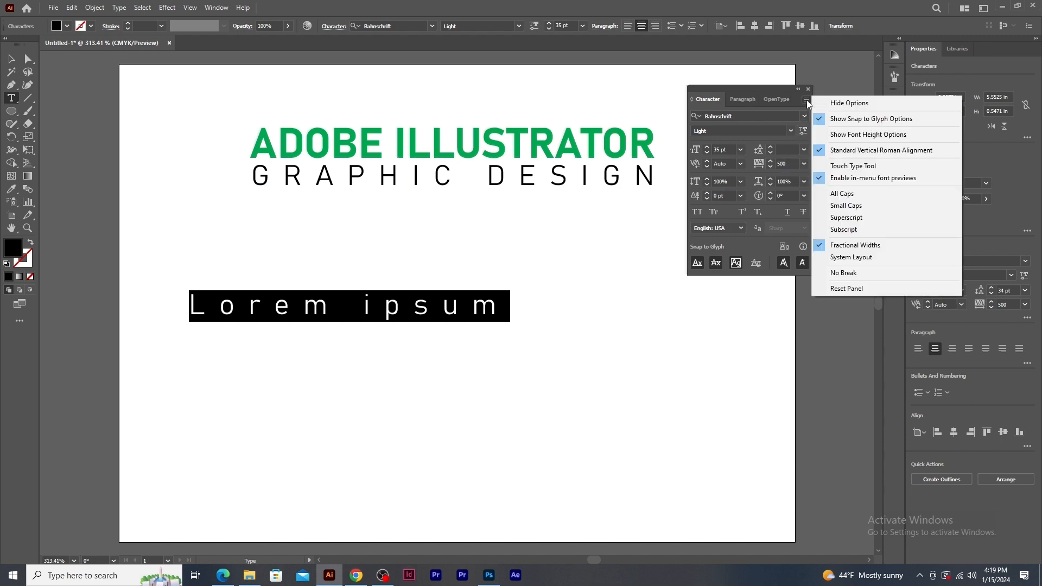
click(855, 290)
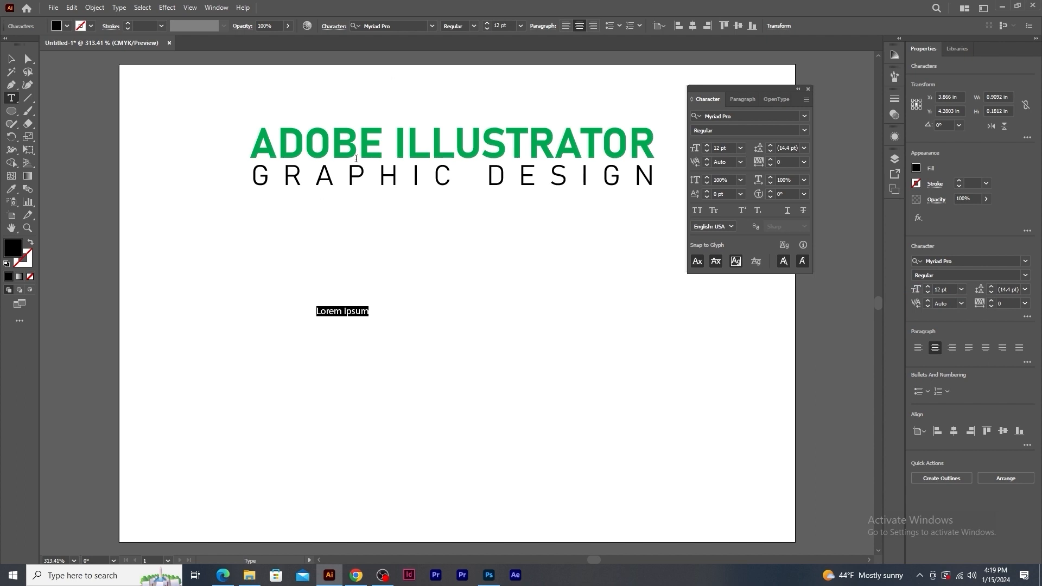
text(Test)
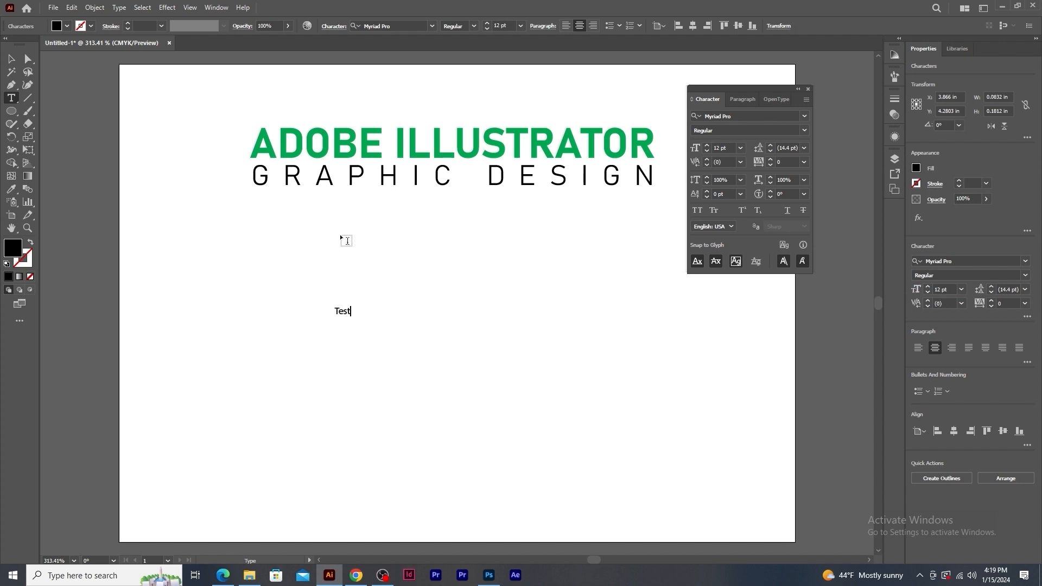
Step: Enlarge the "Test" text to about 192 pt, place it below the heading and set its font to Microsoft New Tai Lue
click(11, 59)
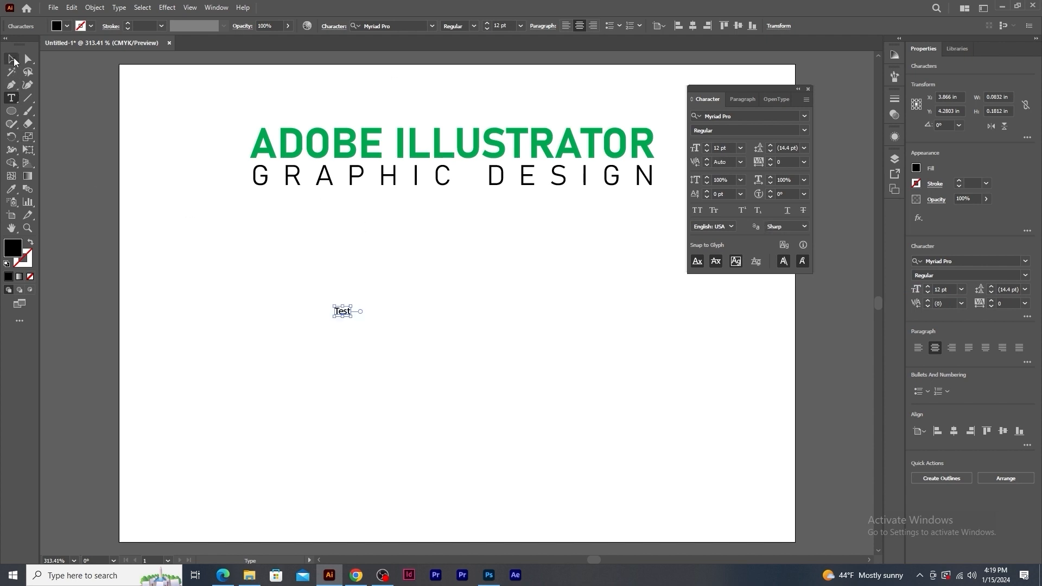
drag(351, 318, 475, 406)
drag(407, 333, 477, 350)
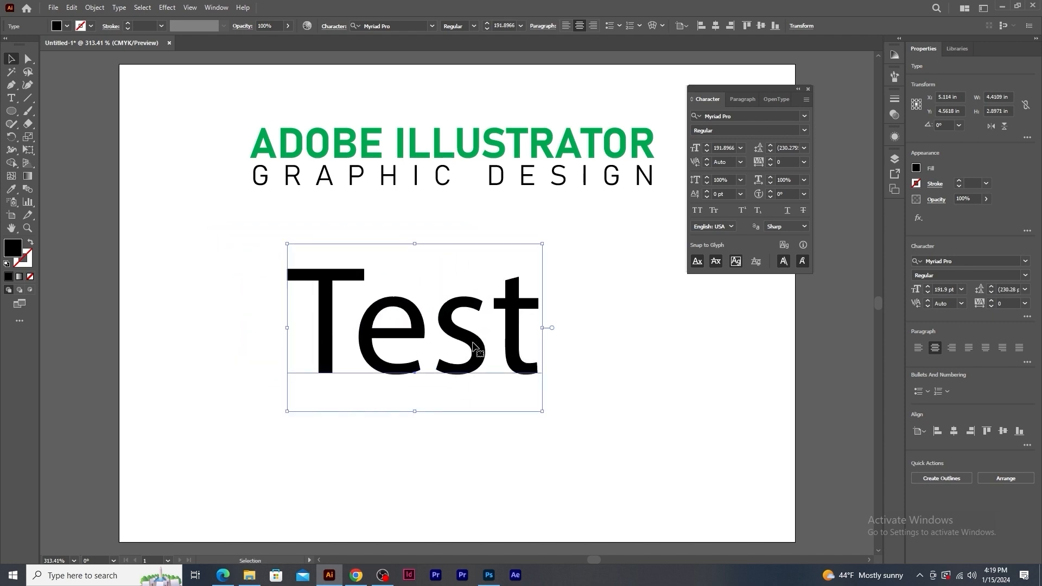
click(805, 115)
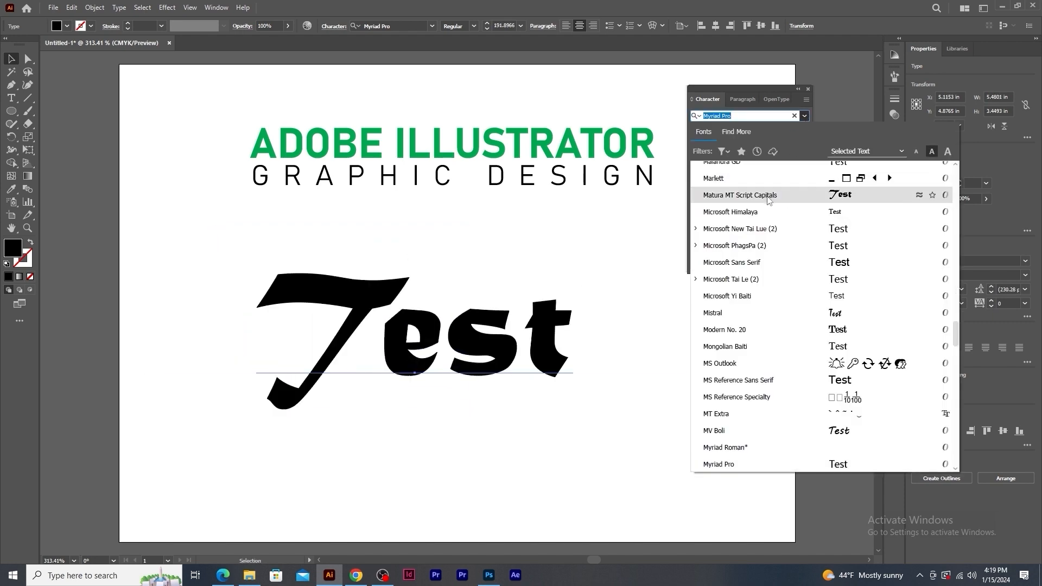
click(768, 241)
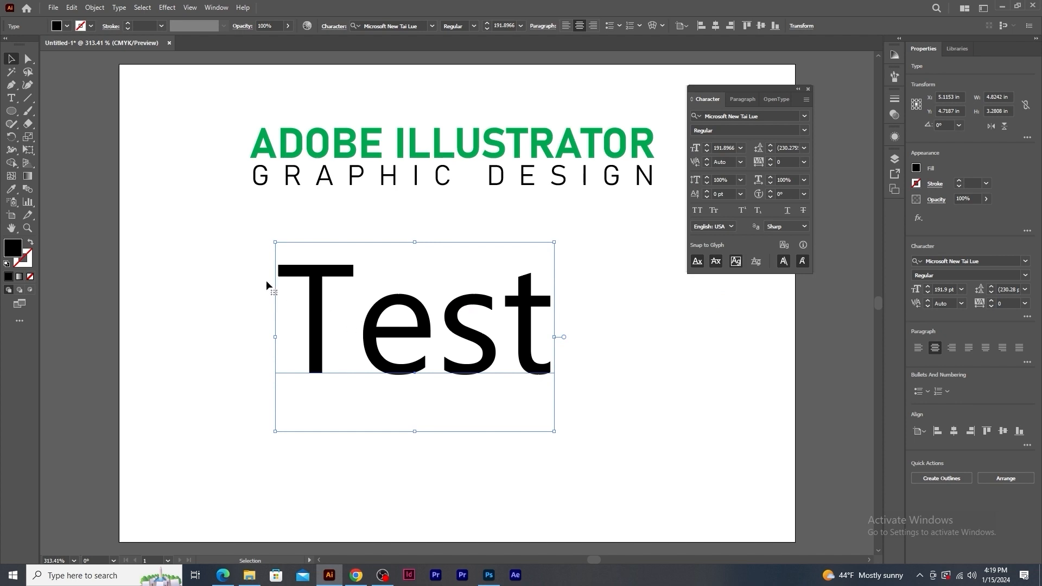
Step: Apply Optical kerning between the letters "T" and "e" of "Test"
click(11, 98)
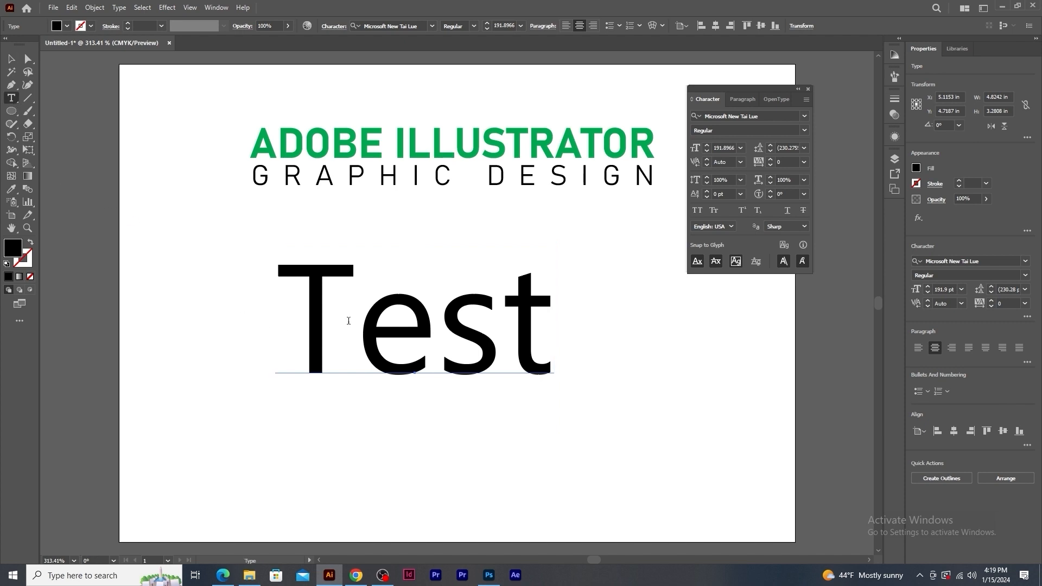
click(355, 312)
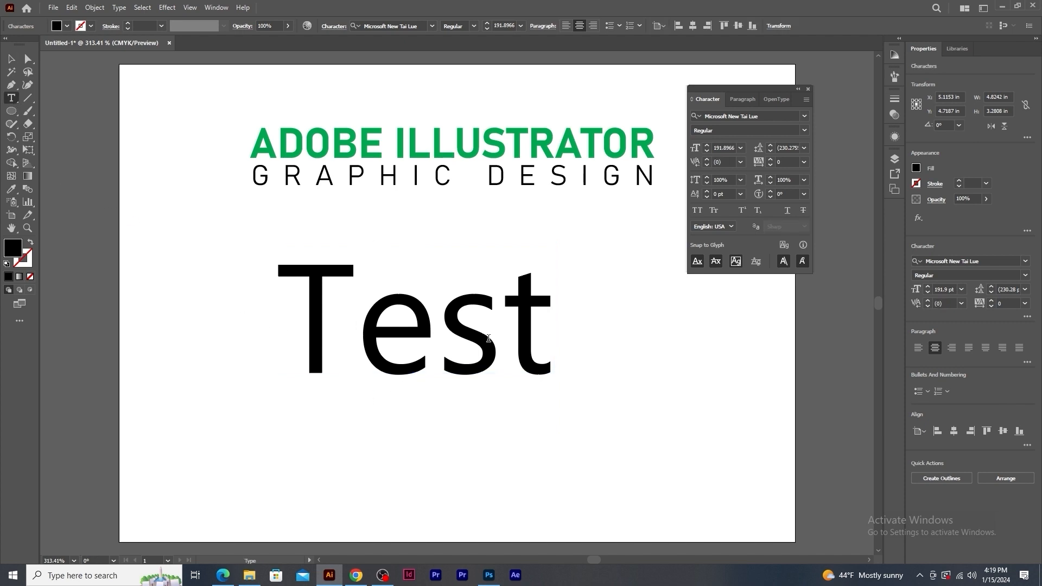
click(740, 163)
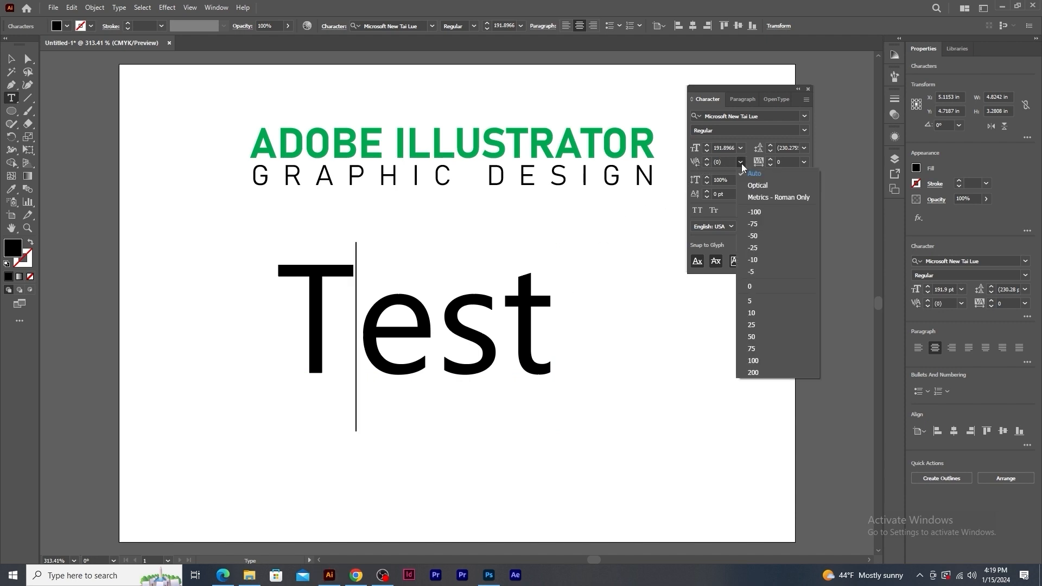
click(781, 188)
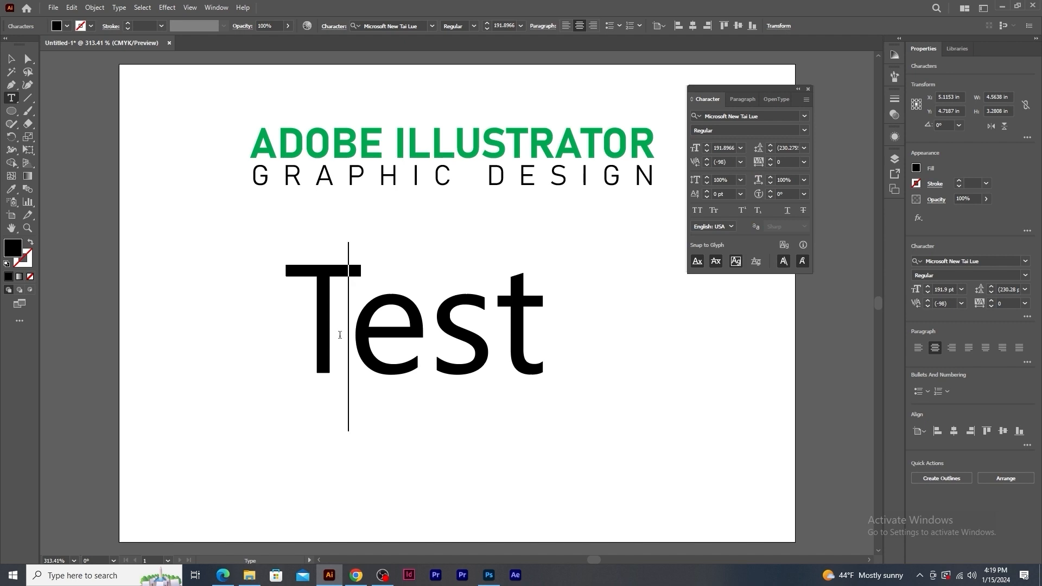
Step: Tighten the kerning between the "T" and "e" of "Test" to -131 and finish editing the text
click(729, 162)
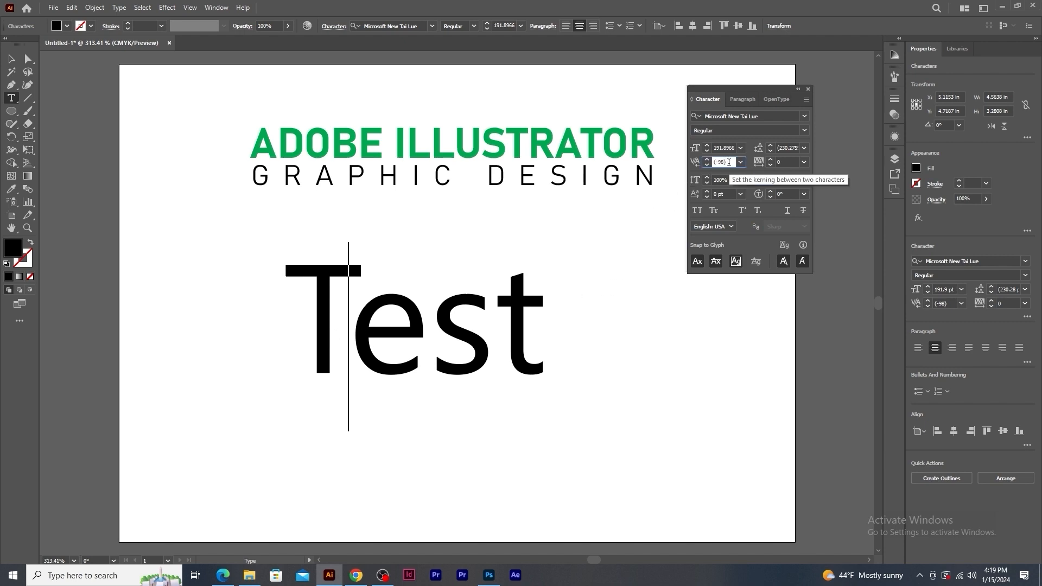
scroll(728, 162, down, 5)
scroll(729, 162, down, 20)
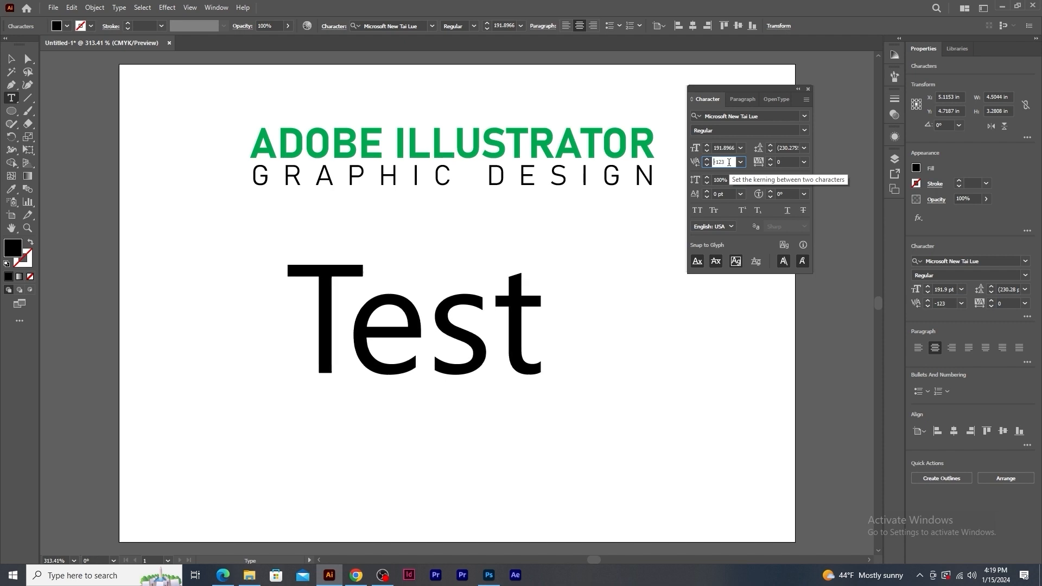
scroll(729, 162, down, 3)
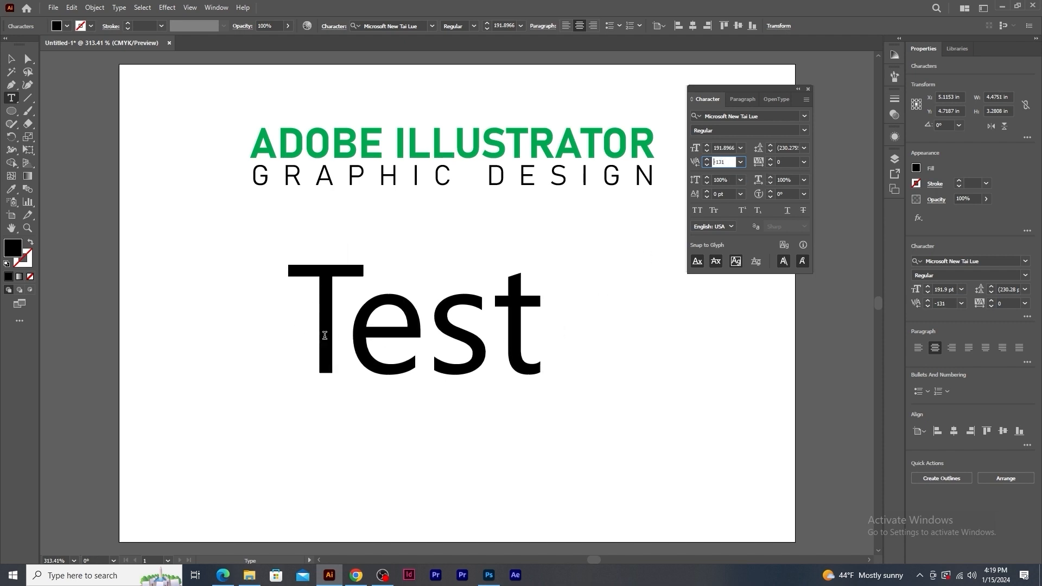
key(Escape)
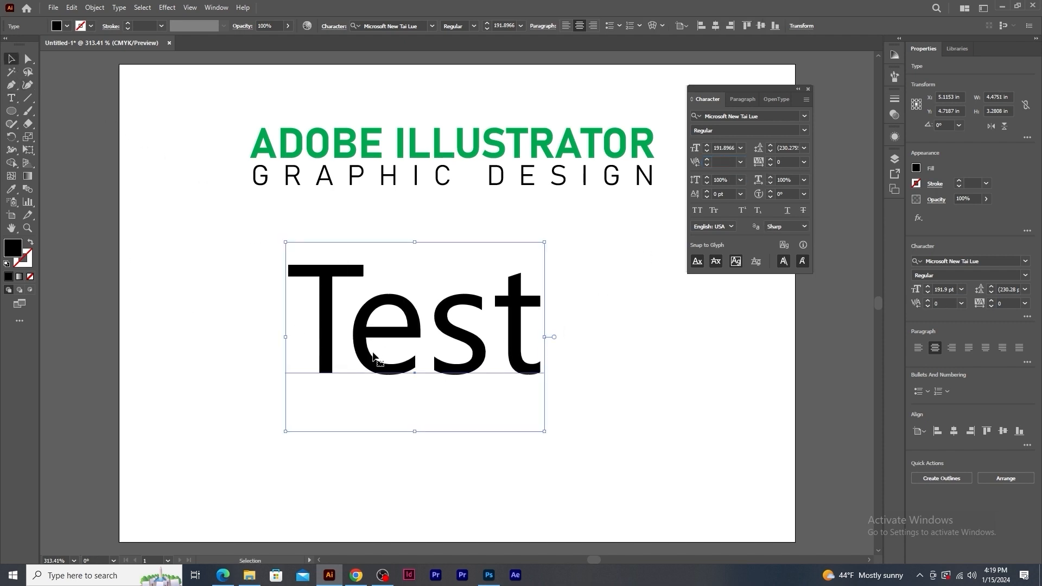
Step: Delete the "Test" text and move the two-line text back down to the middle of the artboard
drag(412, 327, 455, 306)
click(564, 463)
click(515, 318)
key(Delete)
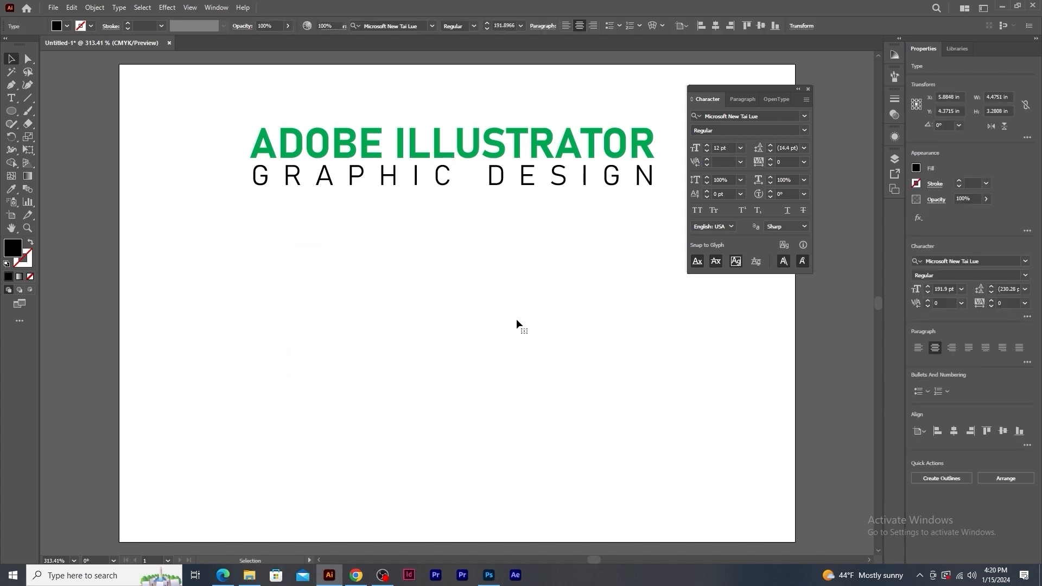
drag(520, 154, 506, 278)
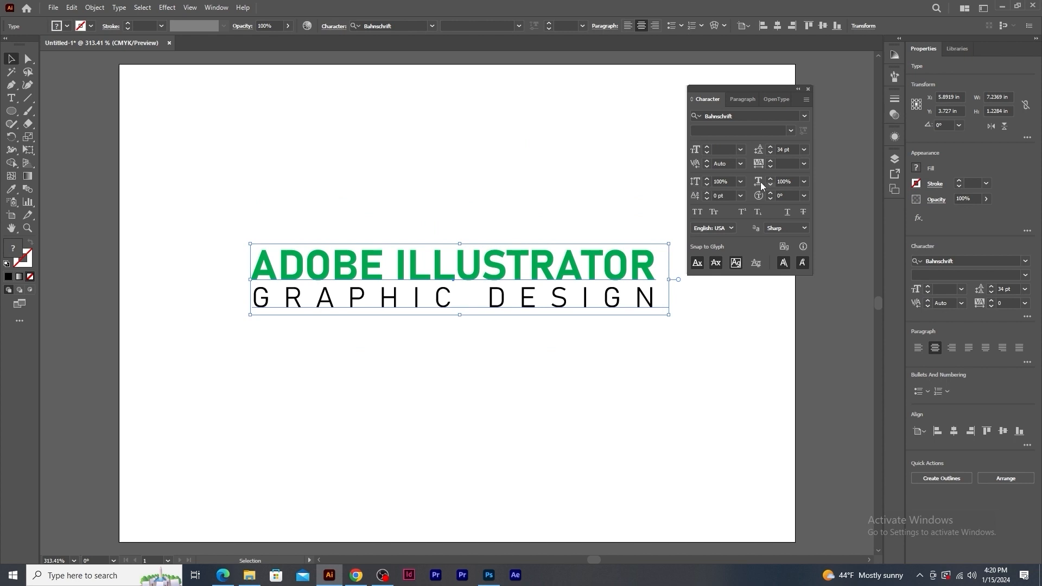
Step: Set the vertical scale of the two-line text to 150%
click(721, 181)
text(150)
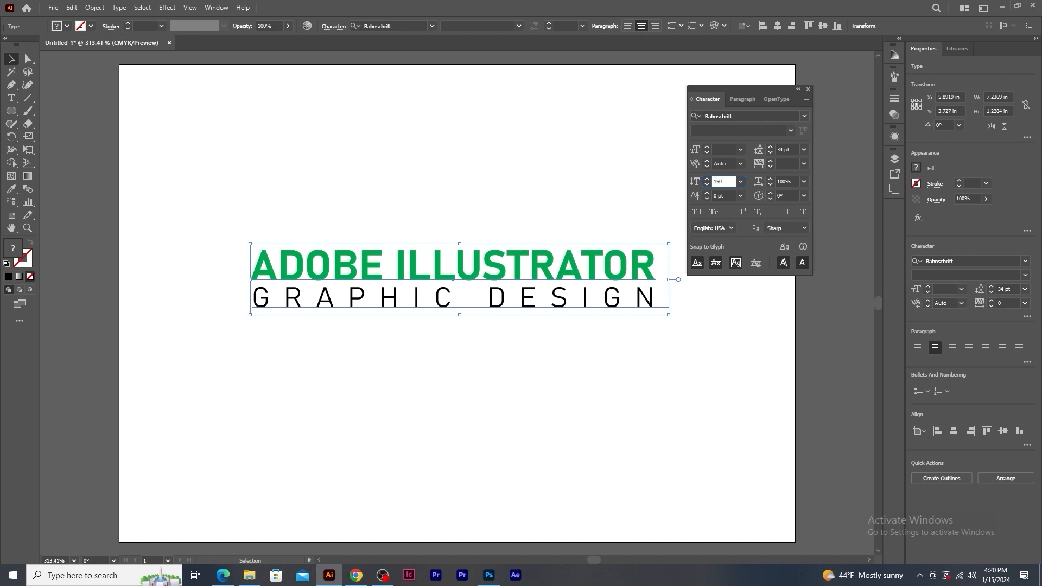
key(Return)
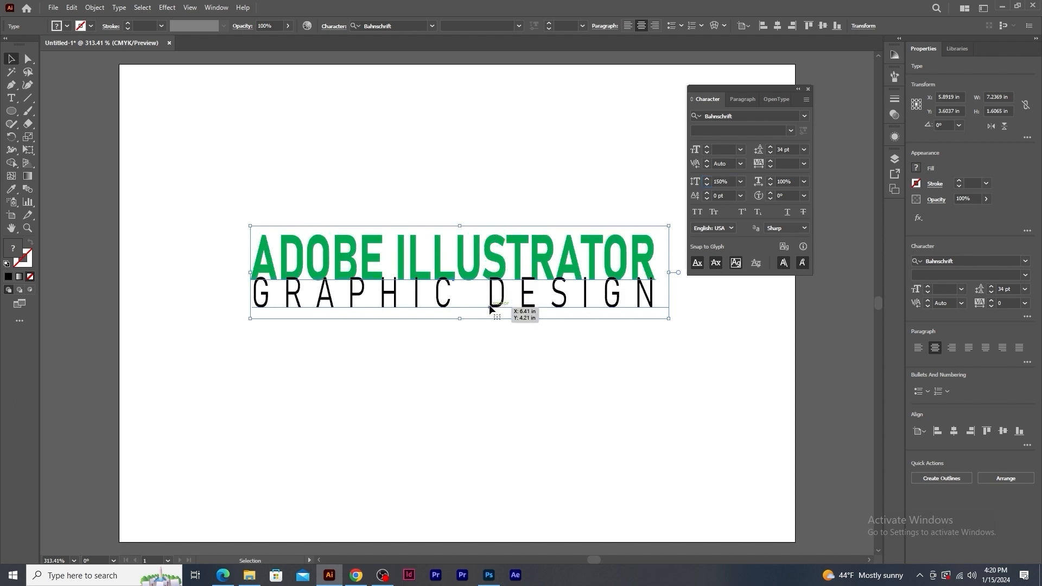
Step: Set the vertical scale of the two-line text to 50%
click(731, 184)
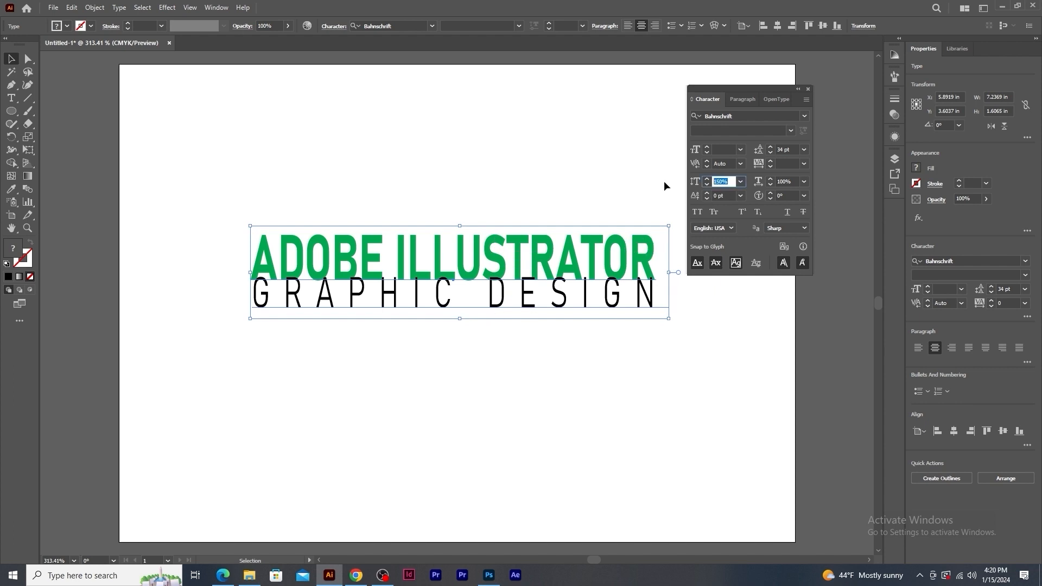
text(50)
key(Return)
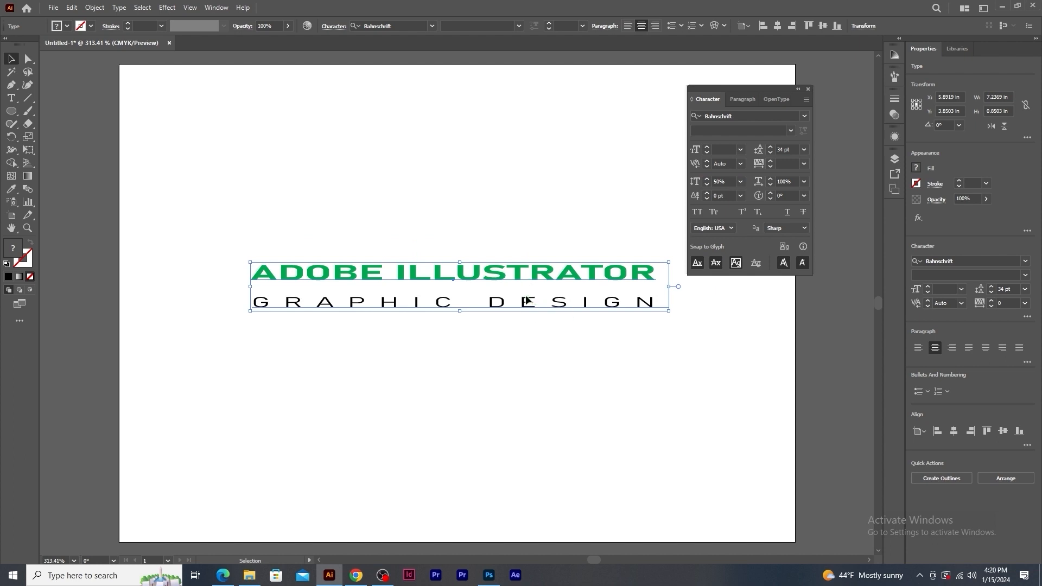
Step: Restore the vertical scale of the two-line text to 100%
click(731, 182)
text(100)
key(Return)
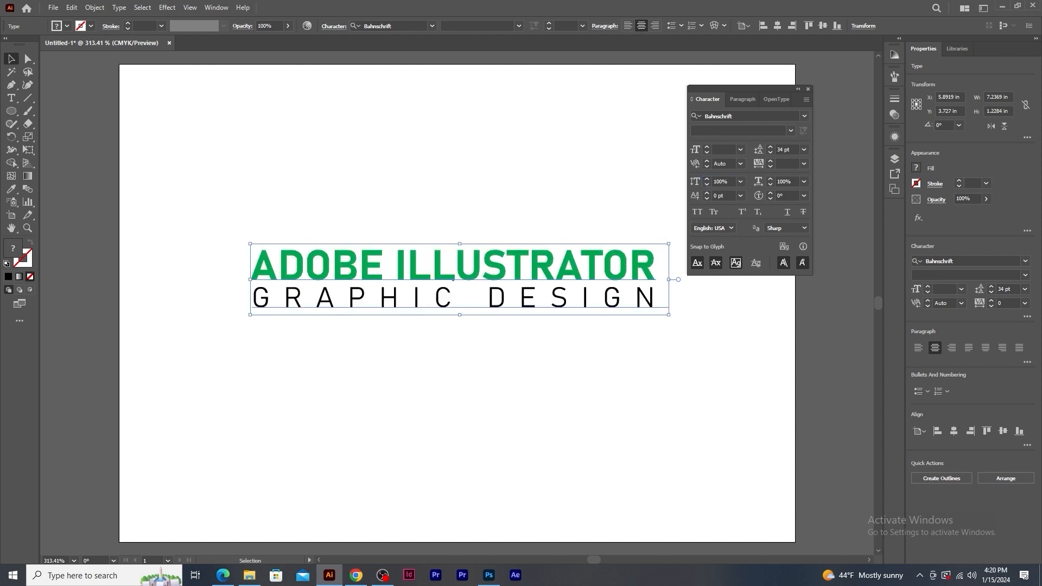
Step: Set the horizontal scale of the two-line text to 250%
click(784, 181)
text(250)
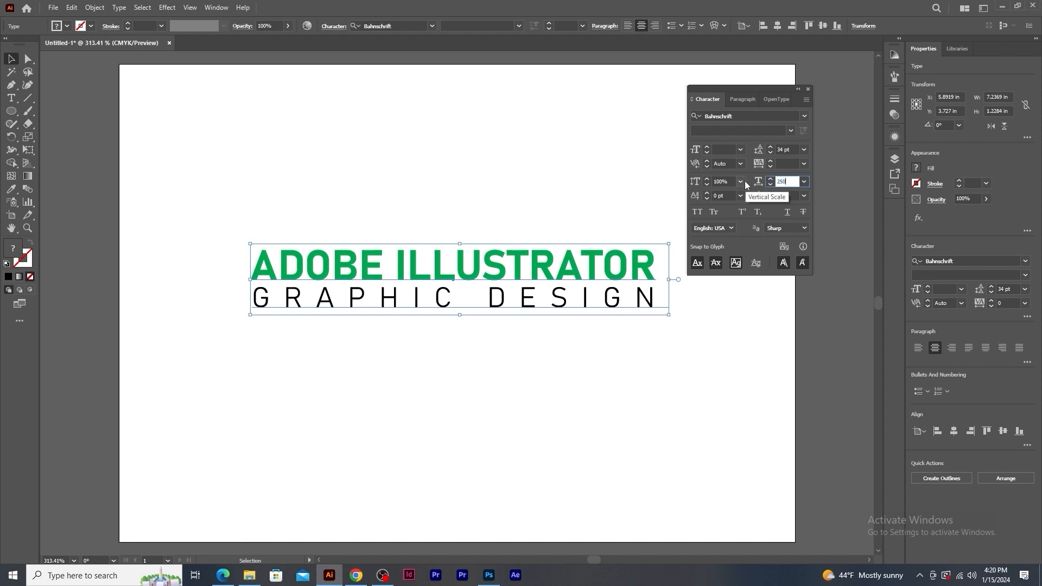
key(Return)
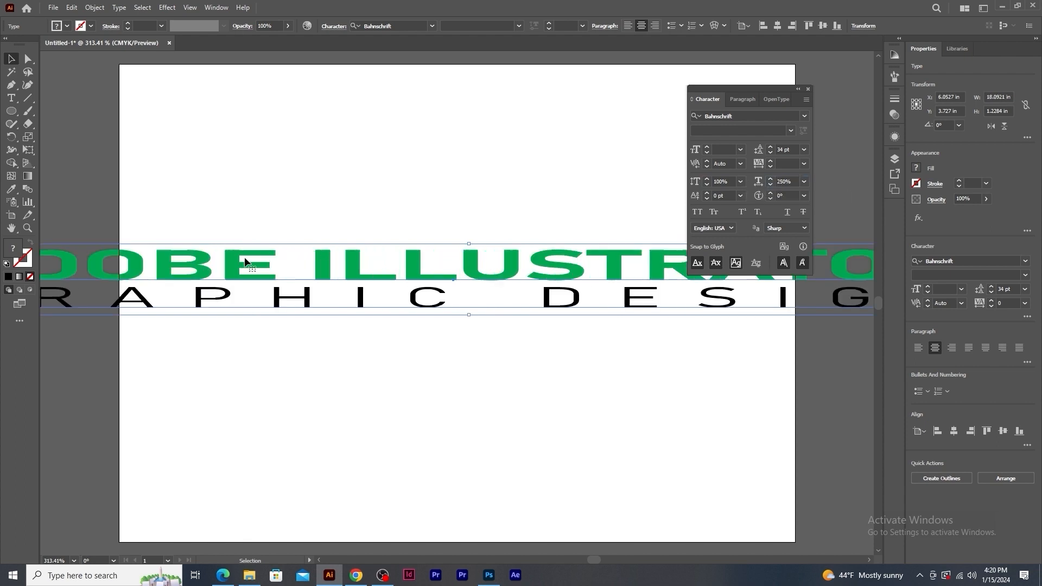
Step: Set the horizontal scale of the two-line text to 50%
click(793, 181)
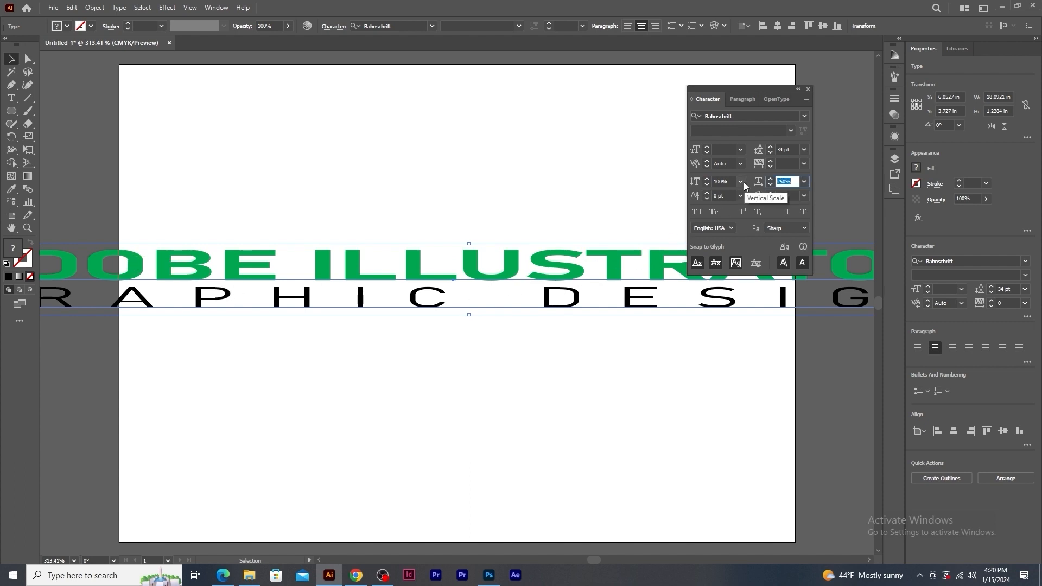
text(50)
key(Return)
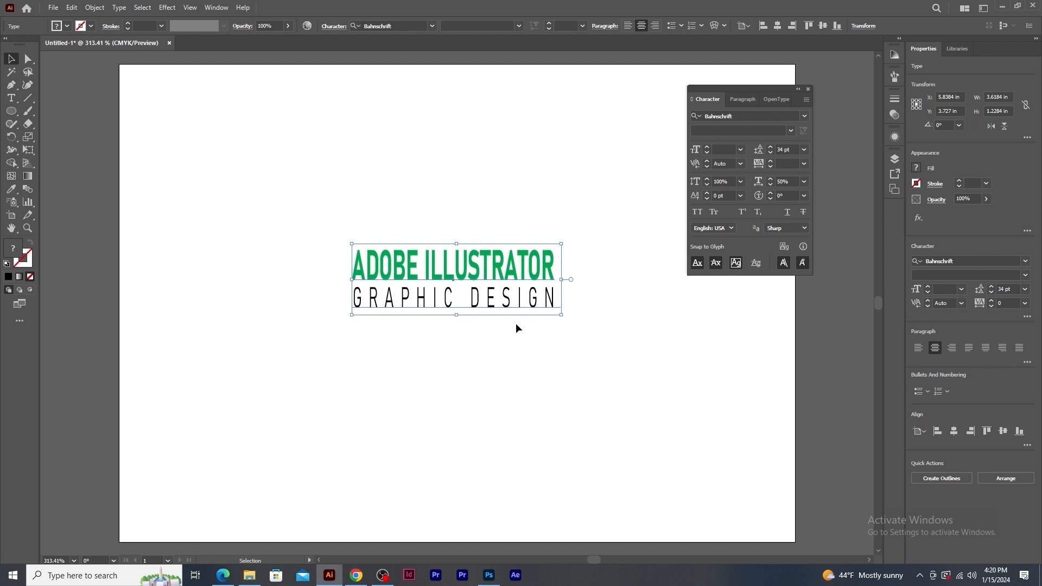
Step: Restore the horizontal scale of the two-line text to 100%
click(784, 181)
text(100)
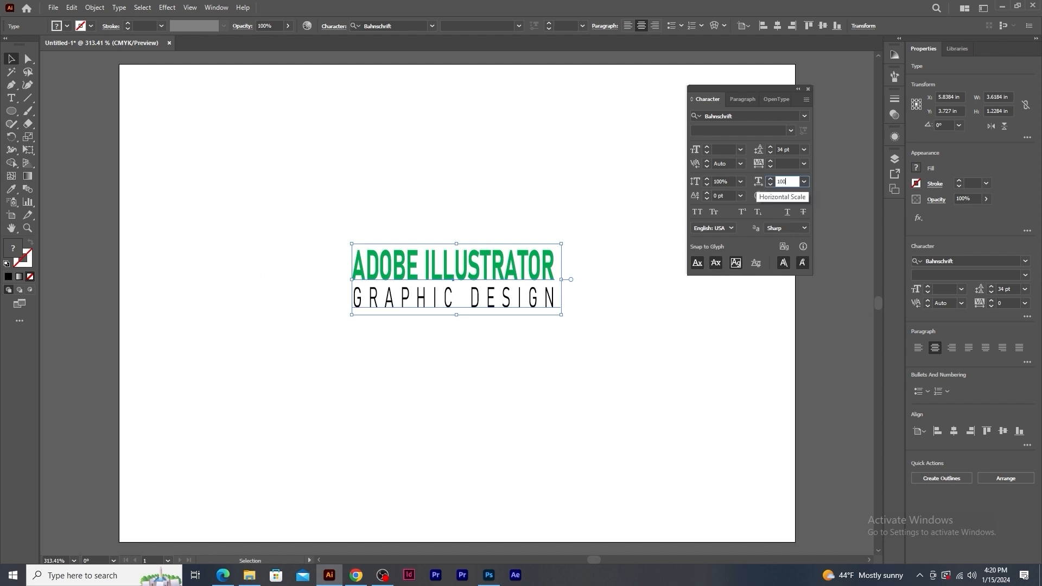
key(Return)
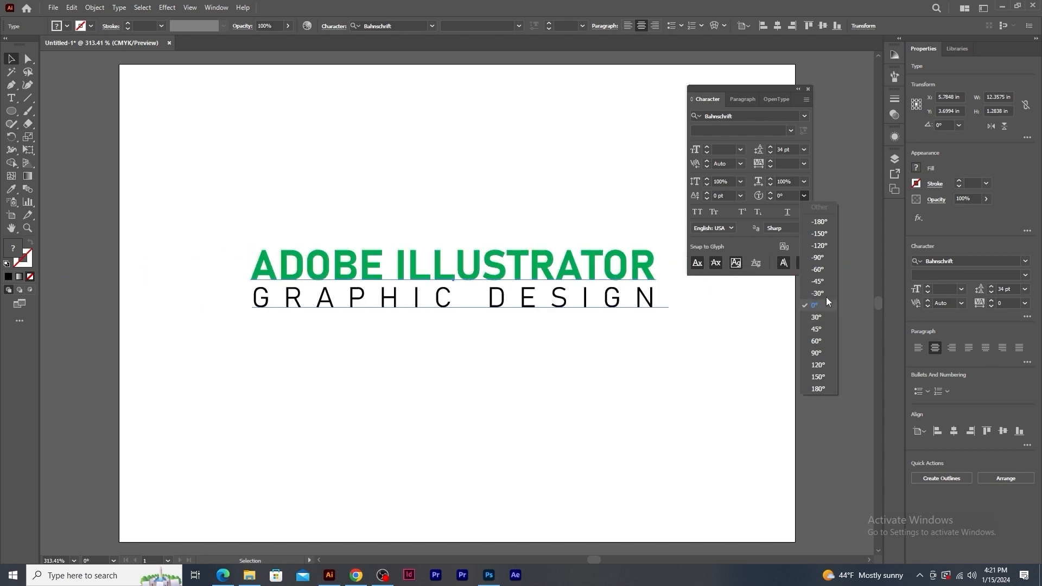
Step: Vary the character rotation of the two-line text up to about 10° and down to -1°, and return it to 0°
click(790, 196)
scroll(789, 196, up, 2)
scroll(790, 195, up, 20)
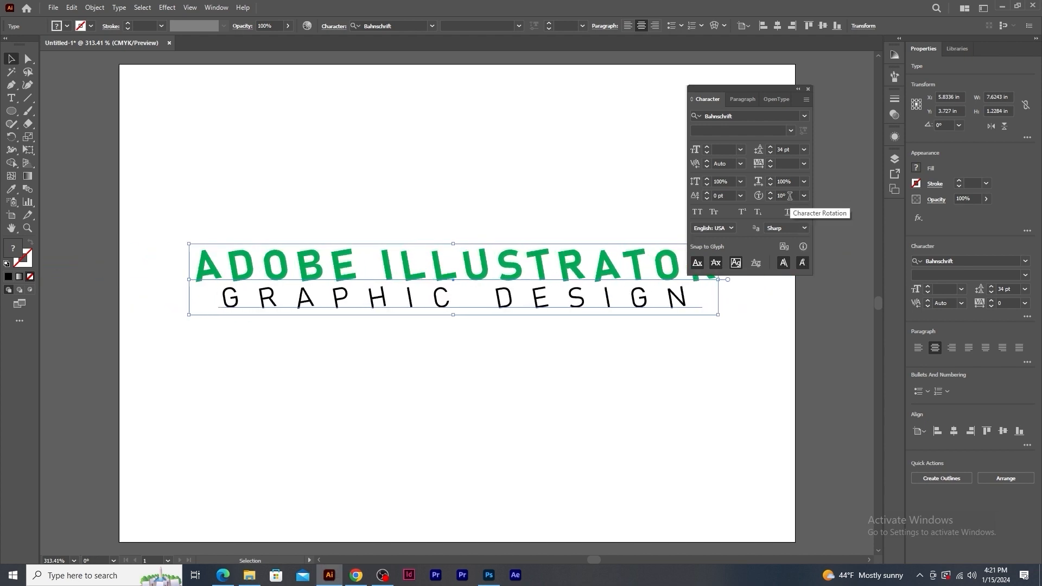
scroll(790, 195, down, 20)
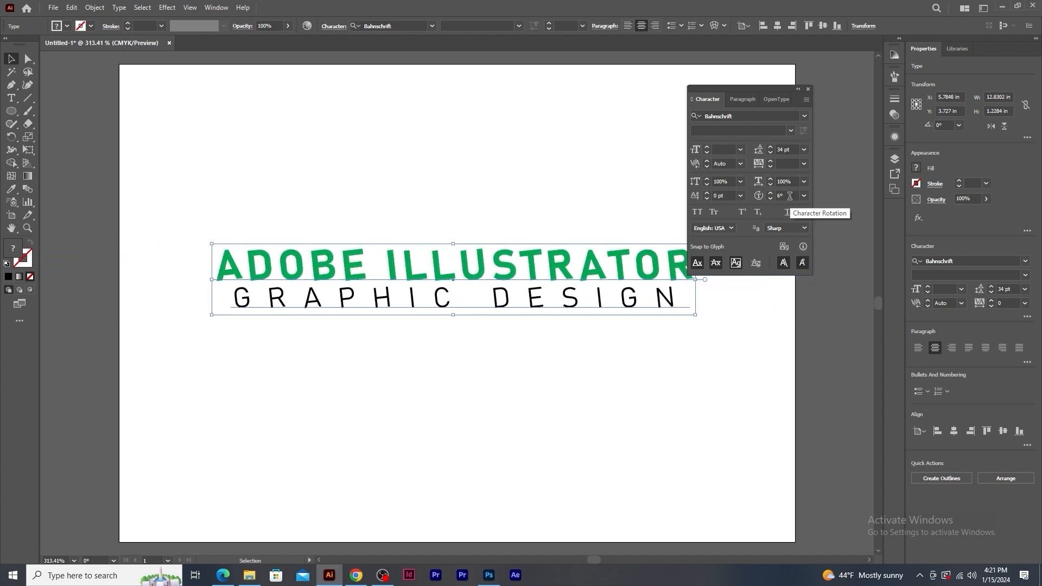
click(805, 196)
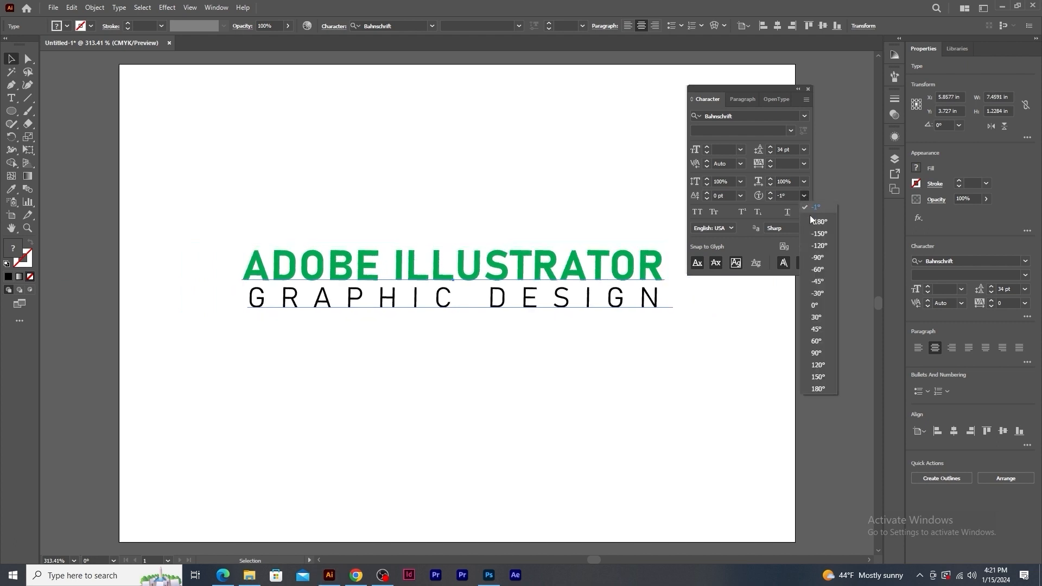
click(811, 304)
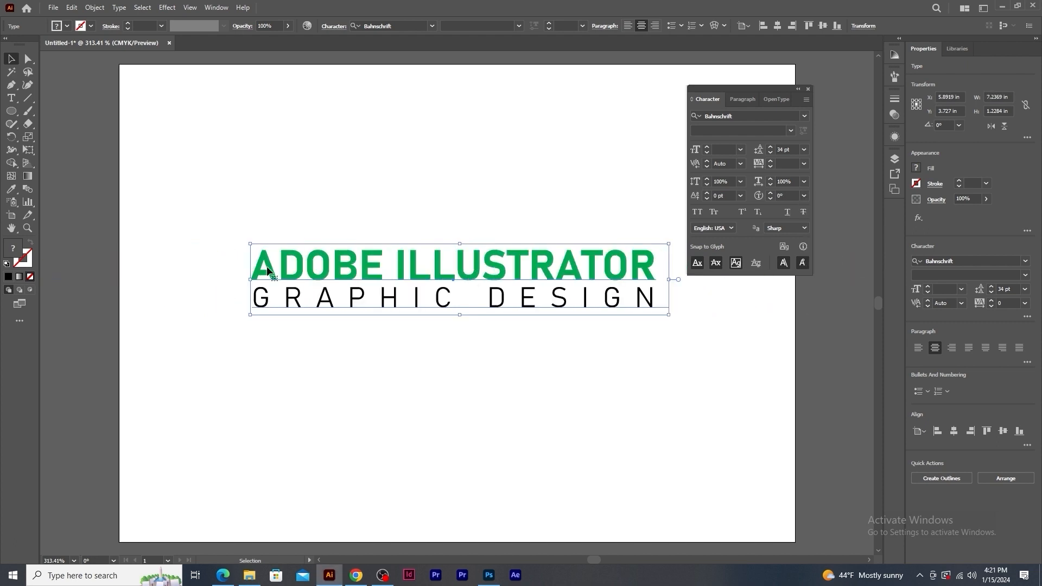
Step: Rotate only the first letter A of "ADOBE" counterclockwise with Character Rotation
click(10, 100)
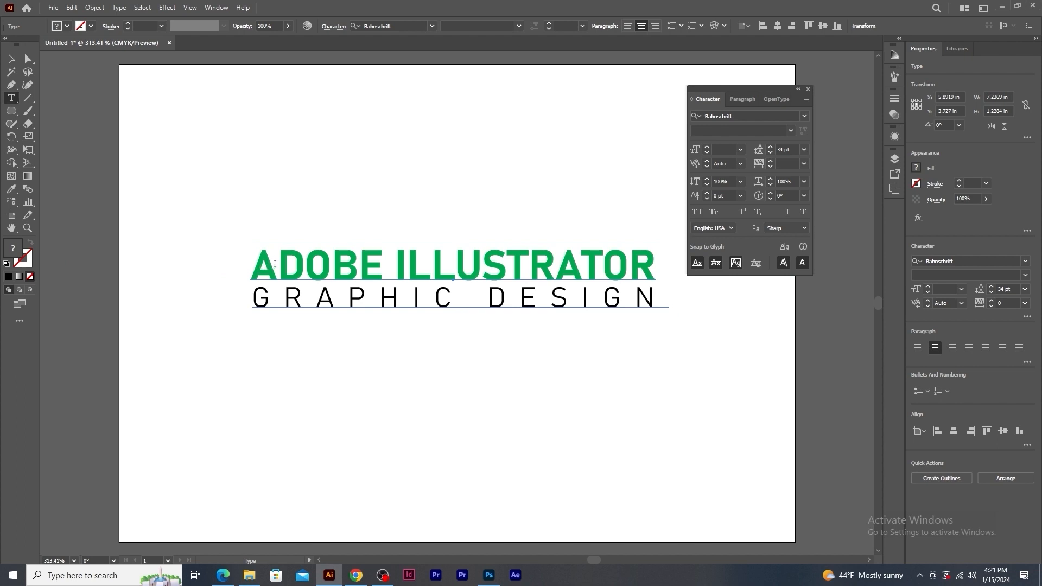
drag(275, 264, 227, 264)
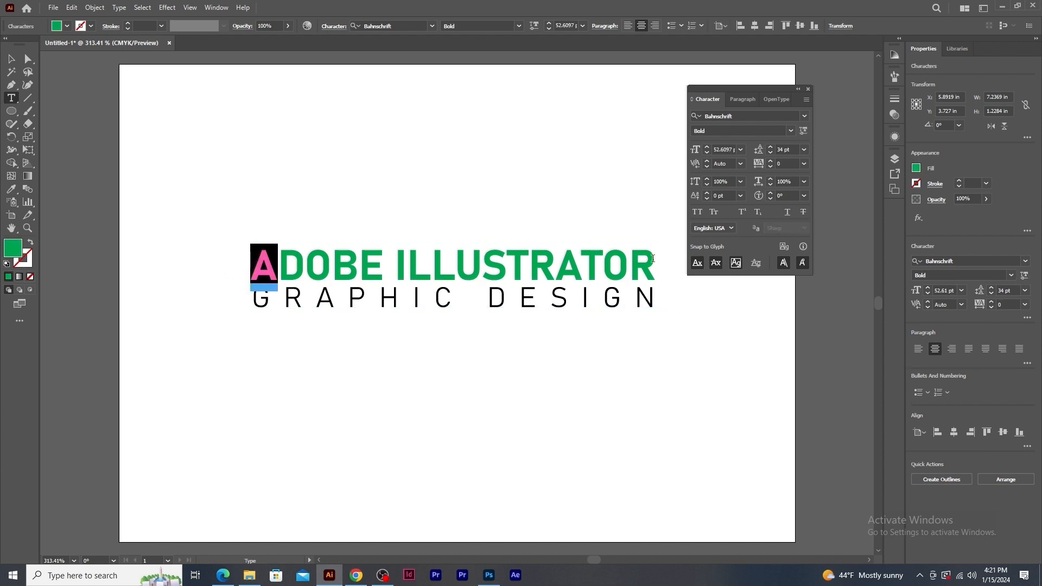
scroll(785, 196, up, 17)
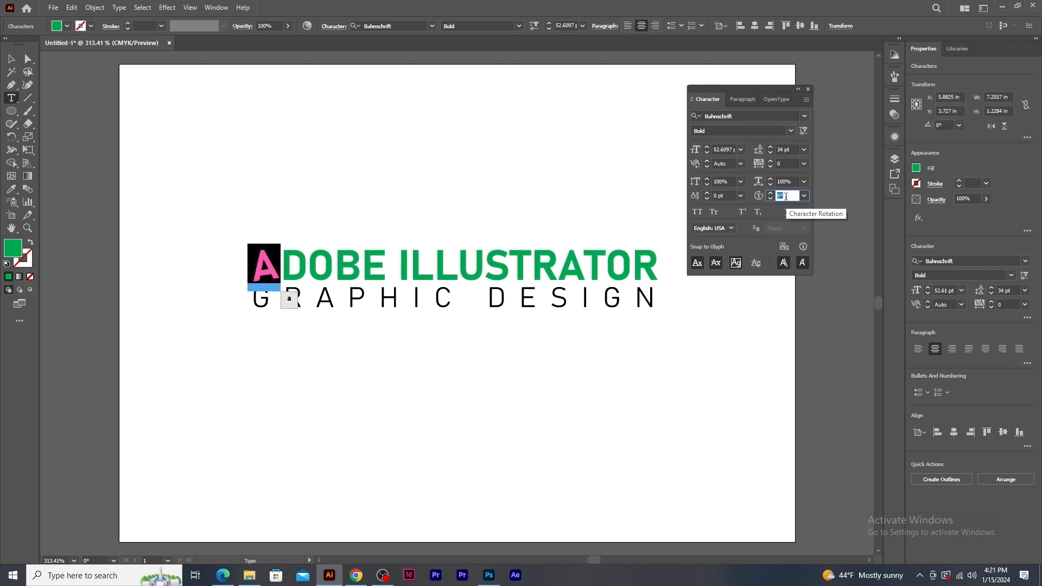
scroll(786, 196, up, 20)
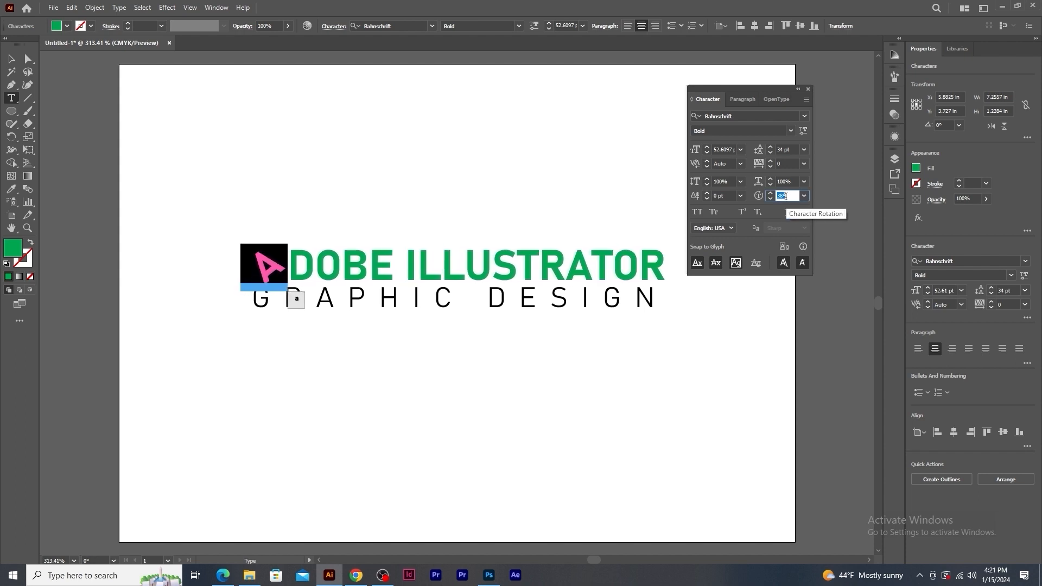
Step: Rotate only the final letter R of "ILLUSTRATOR" clockwise with Character Rotation
drag(646, 257, 677, 257)
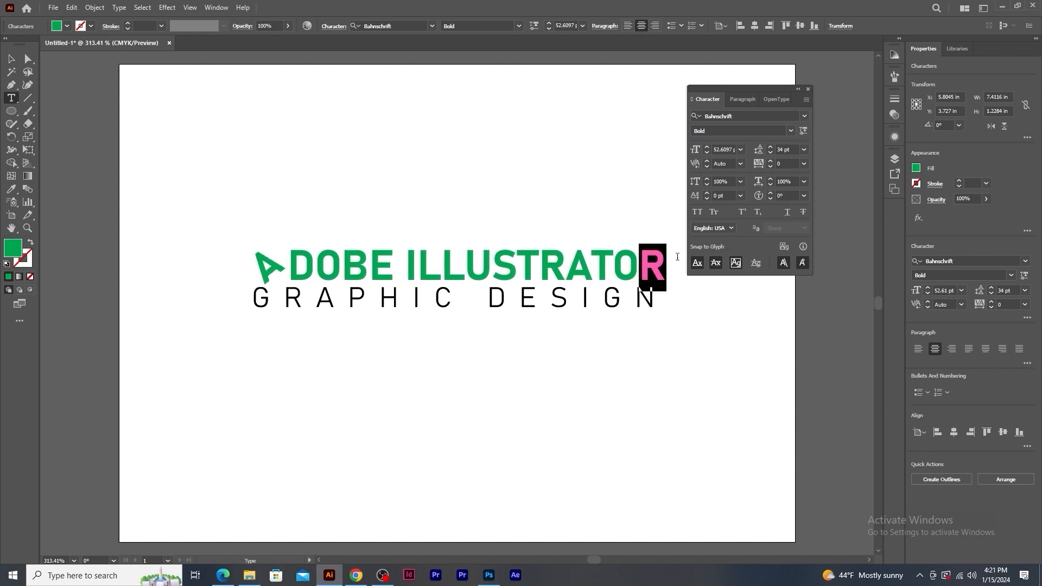
scroll(789, 192, down, 20)
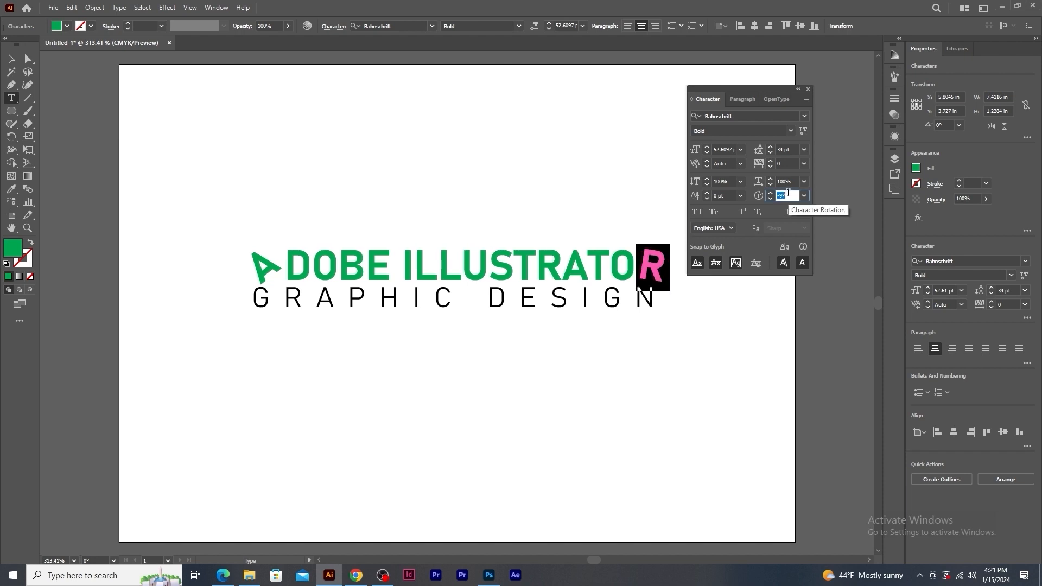
scroll(788, 192, down, 5)
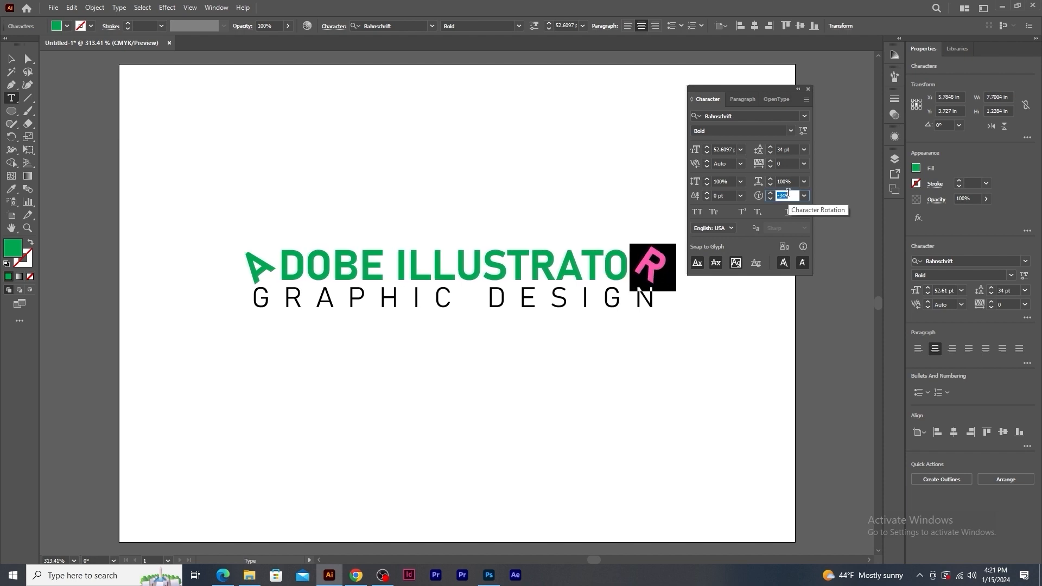
Step: Reset the character rotation of the whole two-line text to 0°
click(7, 62)
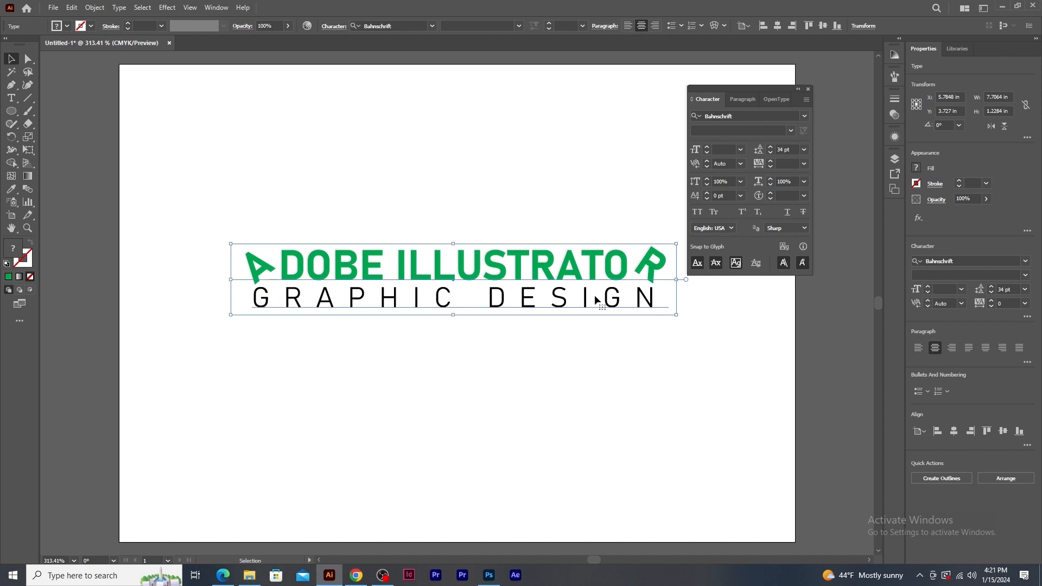
click(804, 196)
click(814, 303)
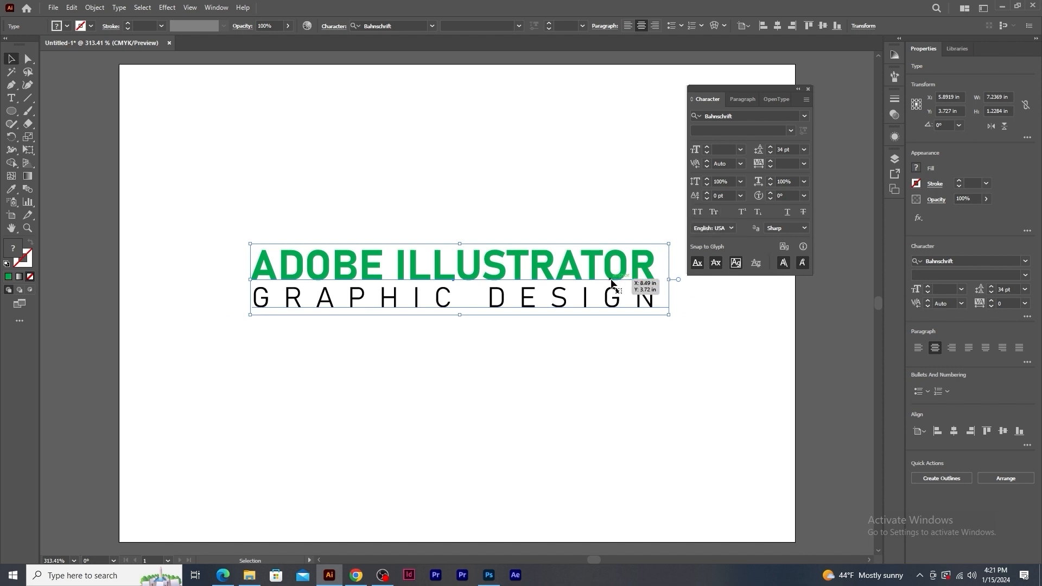
Step: Move the two-line text near the artboard's upper edge and add the text "Today we are learning all about Text Tool." below it
drag(616, 284, 611, 128)
click(12, 99)
click(190, 294)
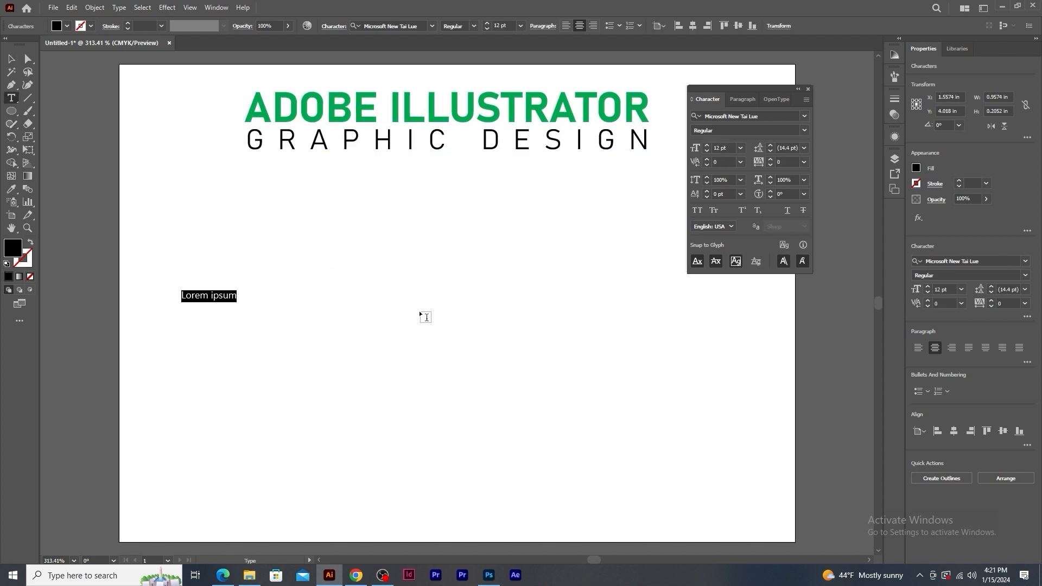
text(Toda)
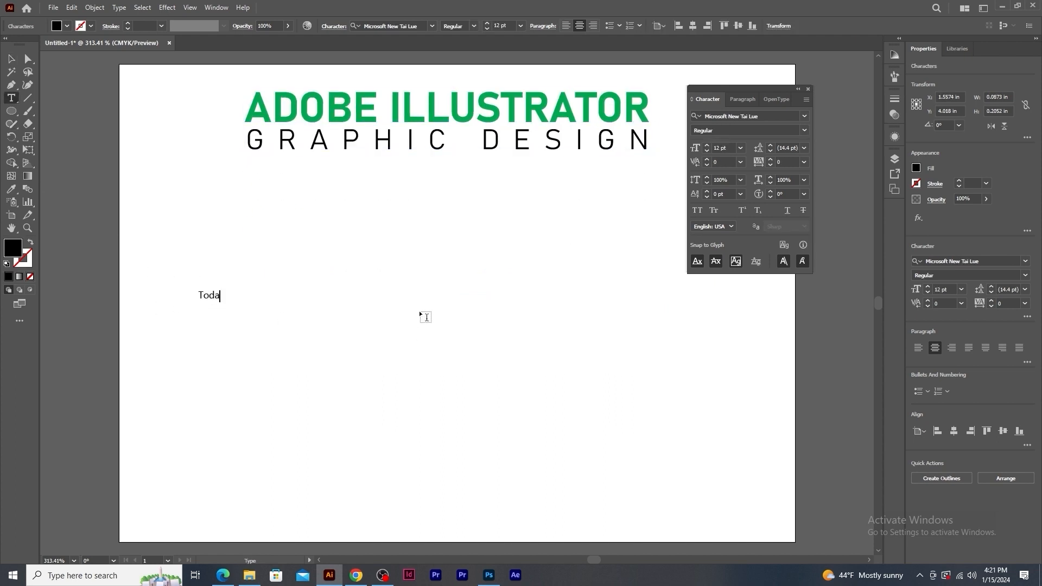
text(y we are learning all about )
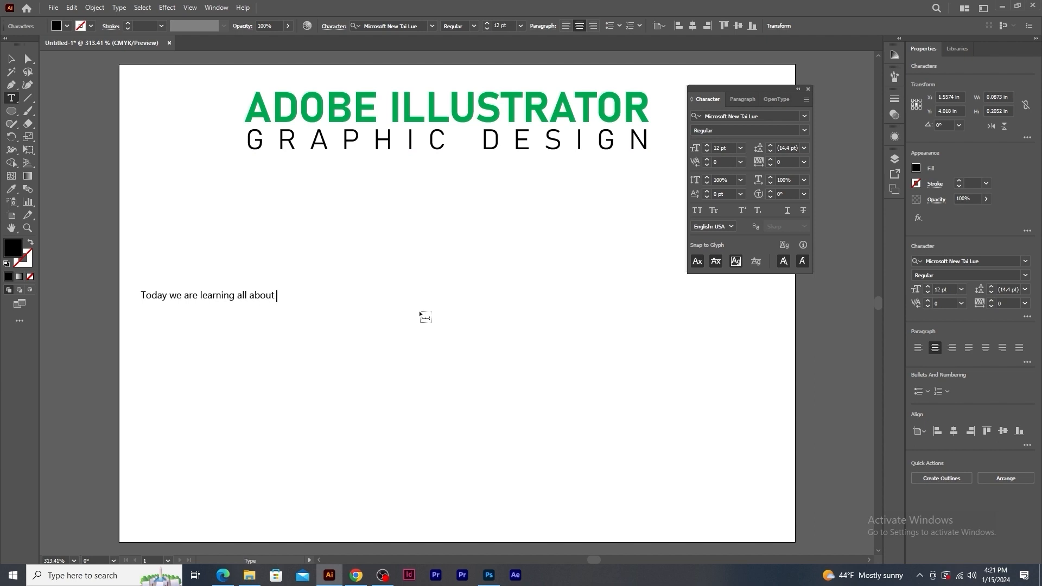
text(Text Tool.)
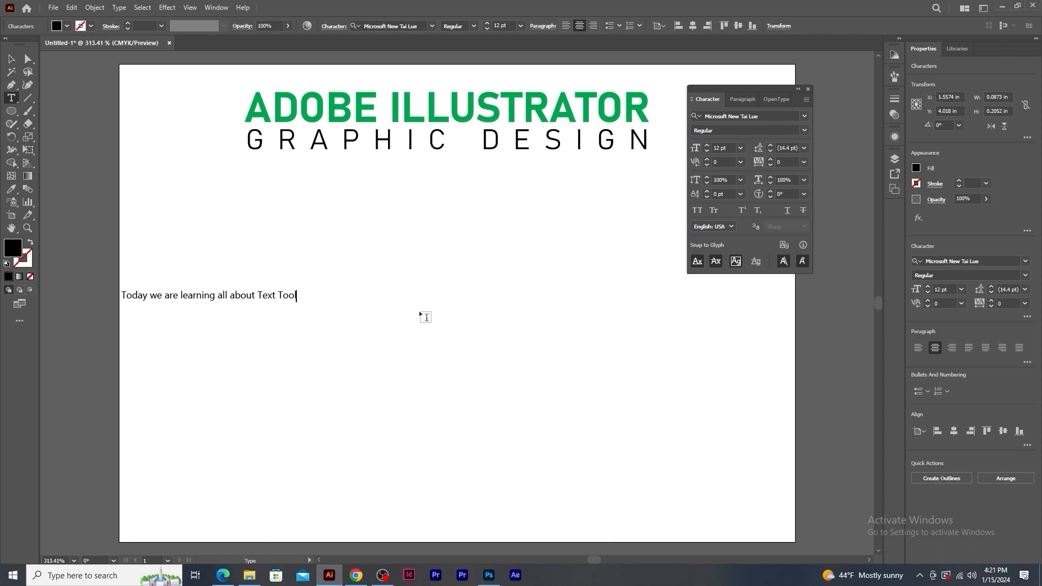
Step: Enlarge the new sentence to about 27 pt and stack it with two duplicates below the two-line heading
click(11, 58)
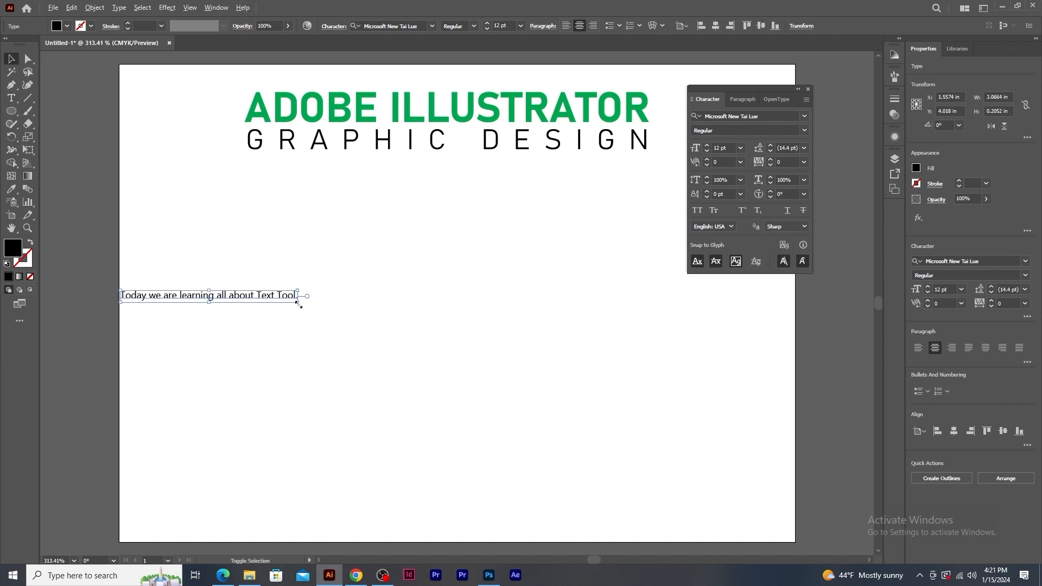
drag(298, 302, 410, 310)
drag(337, 298, 561, 228)
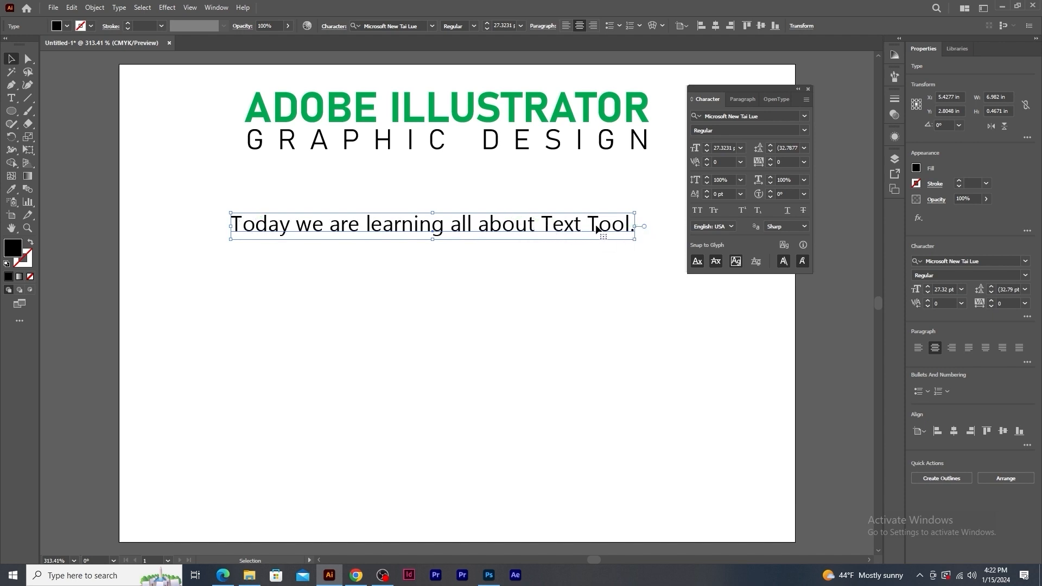
drag(593, 227, 518, 304)
Step: Apply All Caps to the middle sentence and Small Caps to the lowest sentence
click(530, 266)
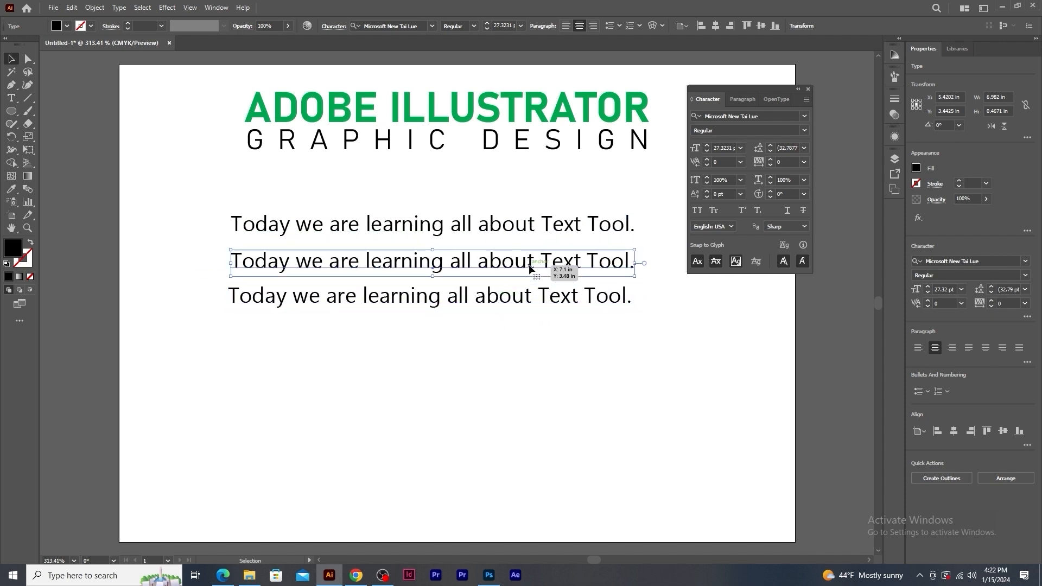
click(698, 211)
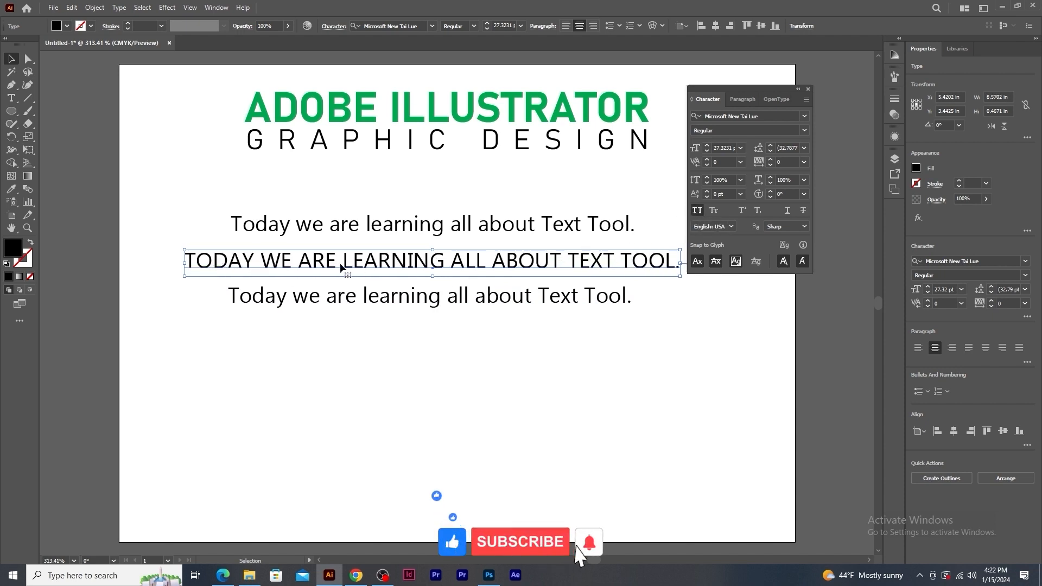
click(566, 299)
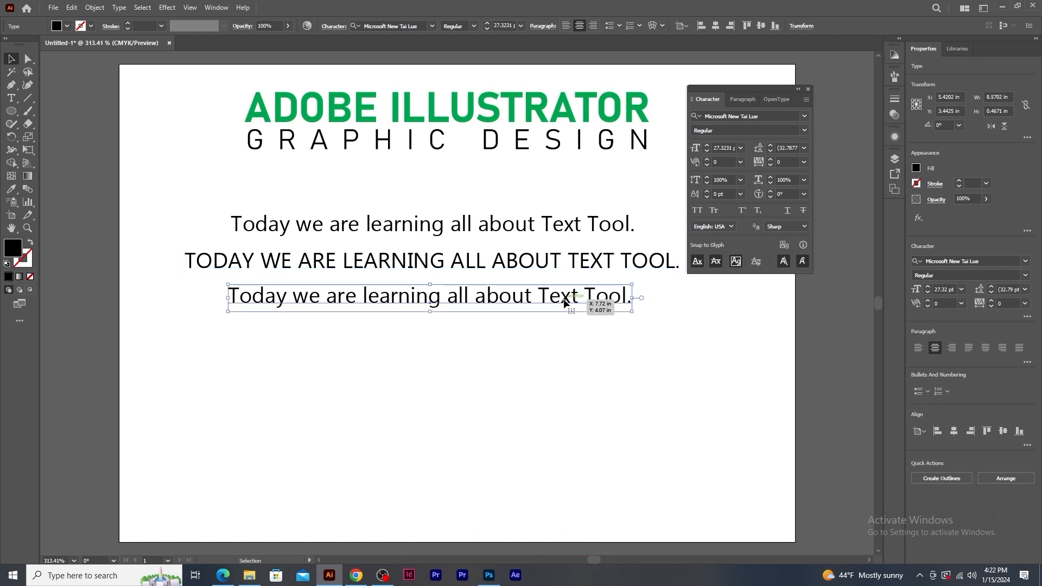
click(714, 211)
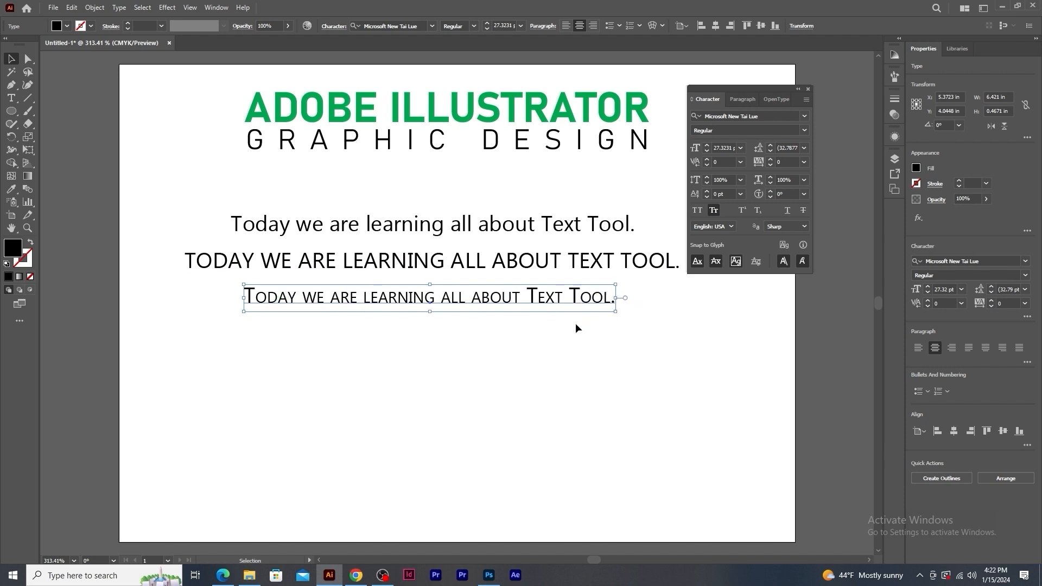
Step: Delete the three sentences below the two-line heading
drag(568, 369, 379, 218)
key(Delete)
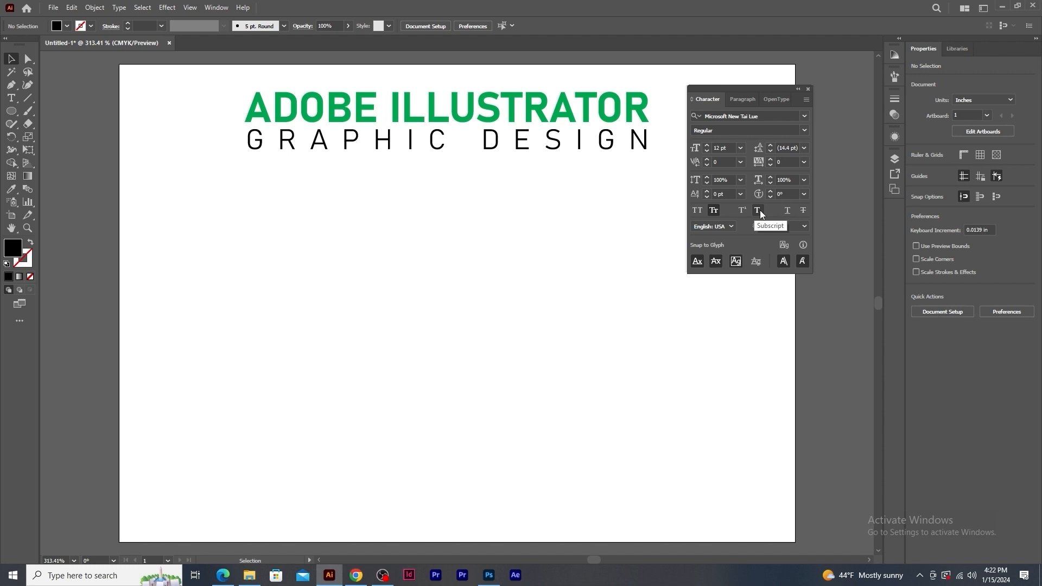
Step: Add the text "a2+2ab+b2=(a+b)2" below the heading and turn off Small Caps for it
click(10, 98)
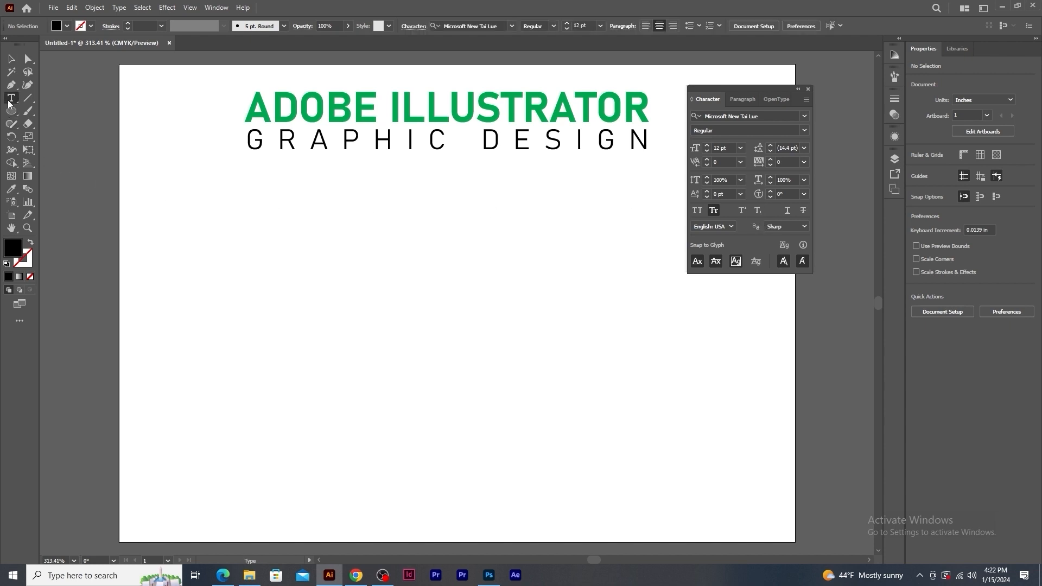
click(300, 302)
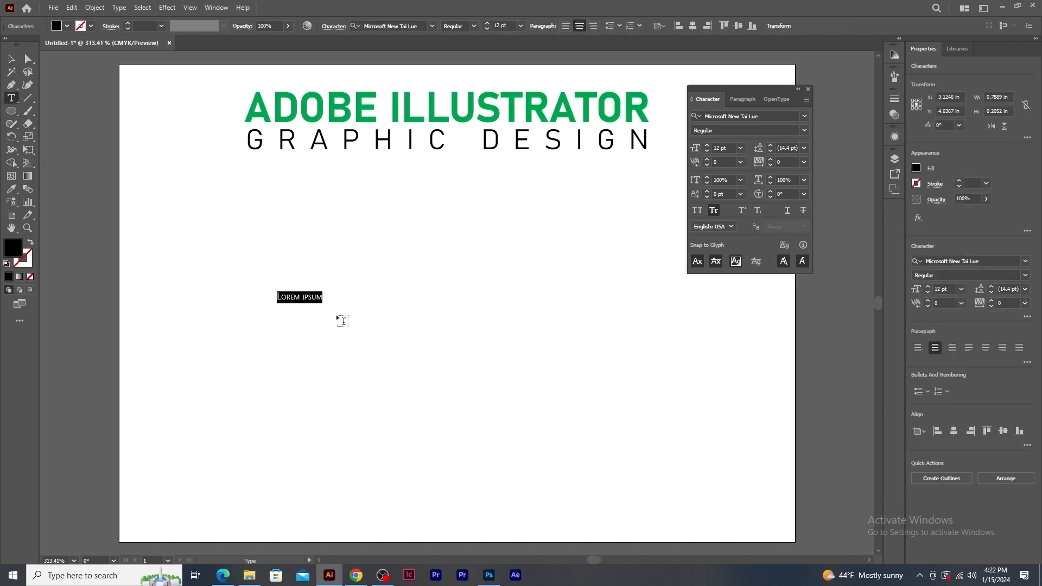
key(BackSpace)
text(a2)
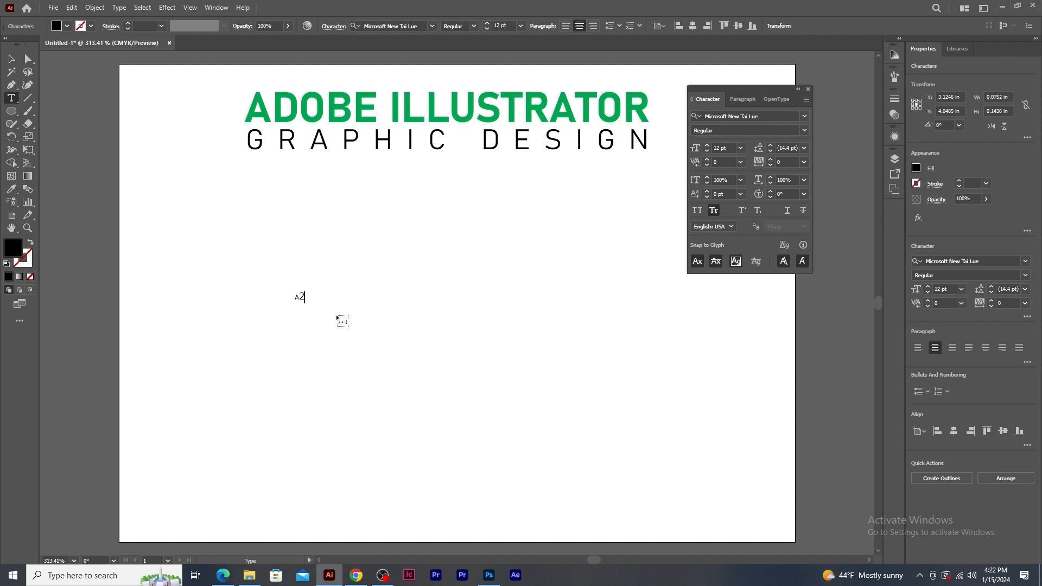
text(+2ab+b2=(a+b)2)
drag(339, 296, 243, 296)
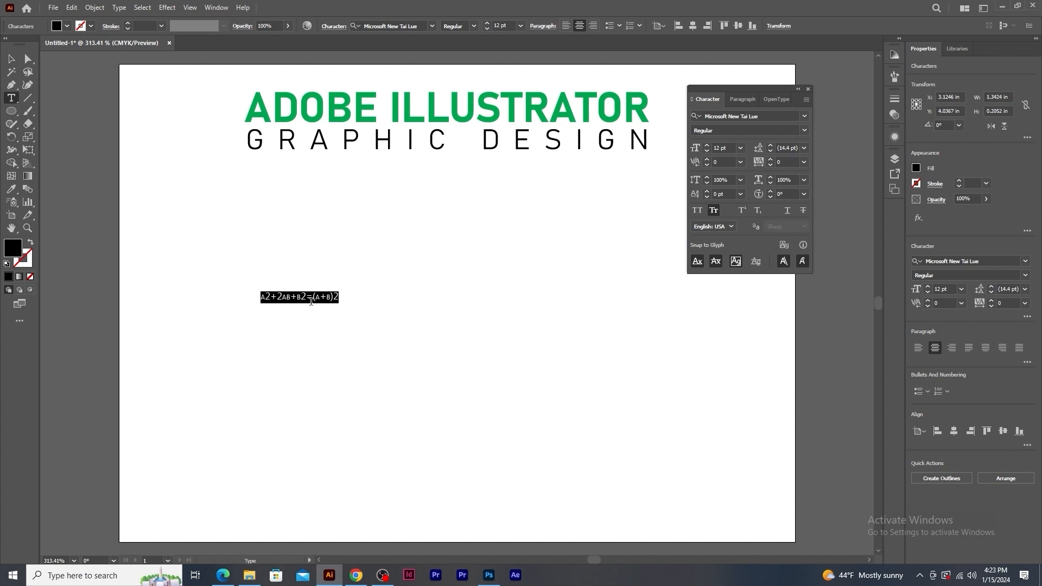
click(717, 211)
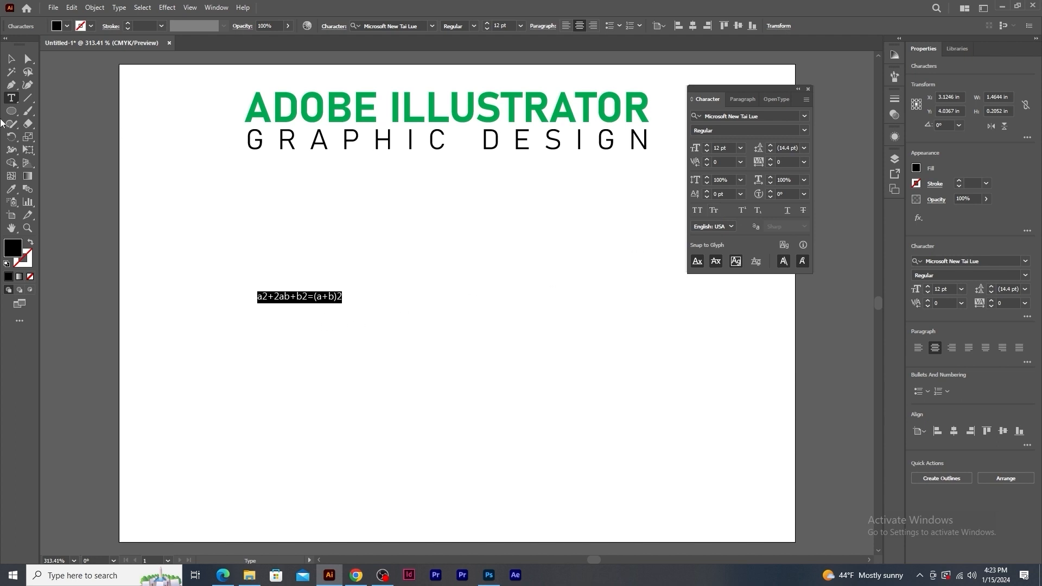
Step: Enlarge the equation text to about 48 pt and centre it below the two-line heading
click(11, 58)
drag(344, 304, 470, 351)
drag(432, 300, 575, 309)
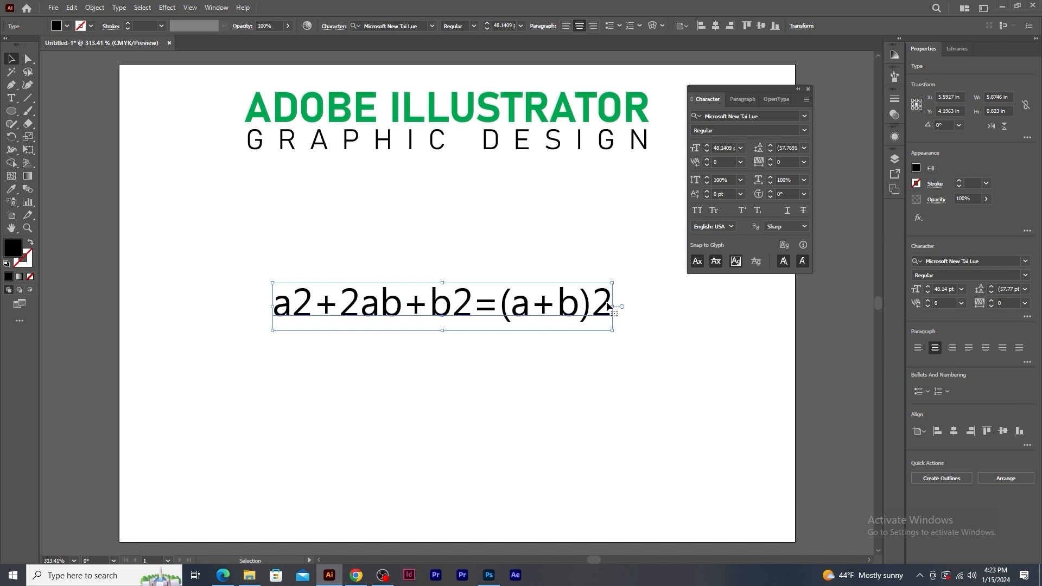
Step: Apply Superscript to the three exponent 2s after a, b and (a+b) in the equation
click(11, 97)
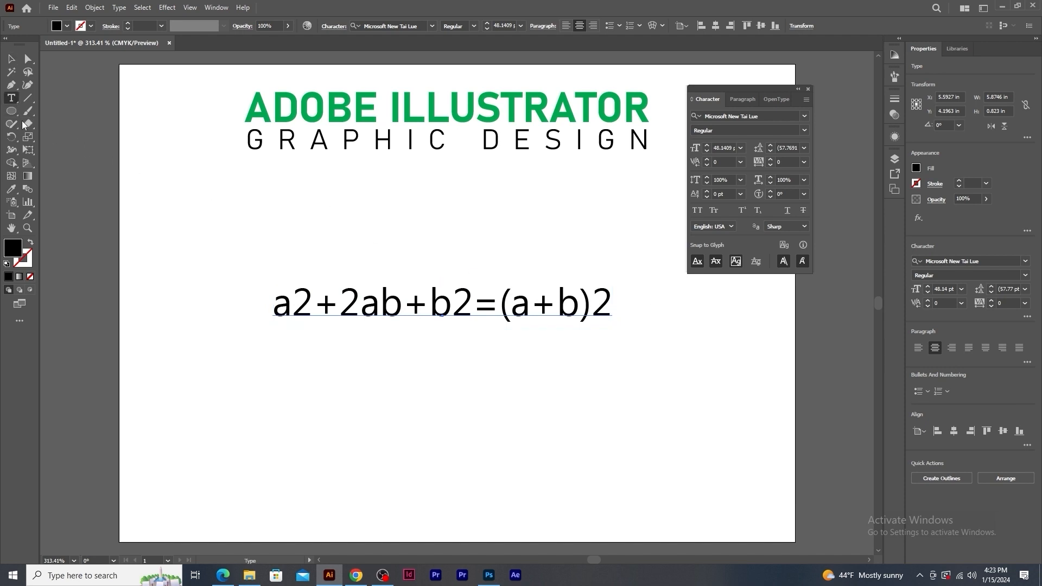
drag(293, 288, 314, 298)
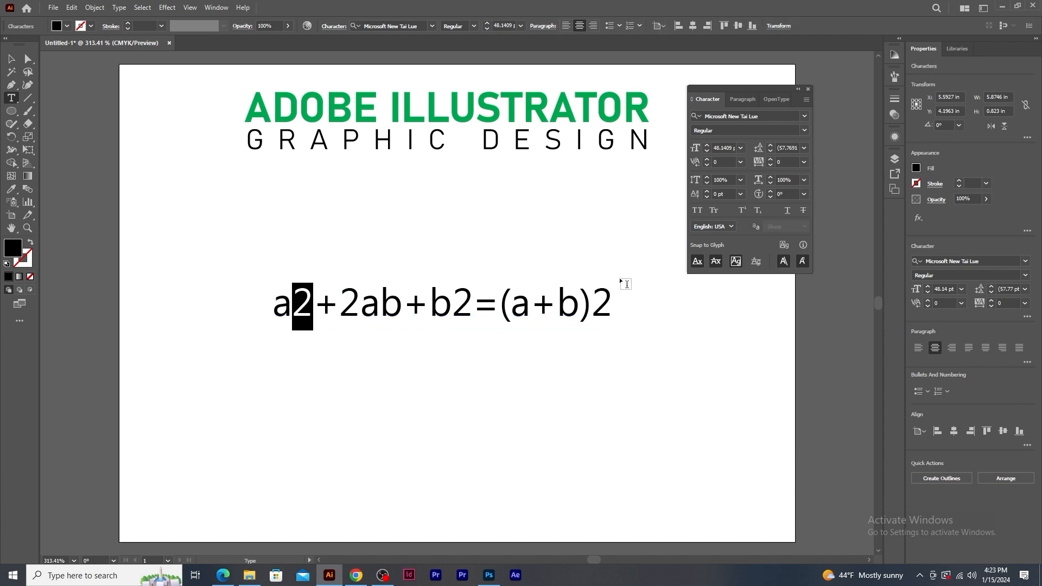
click(742, 210)
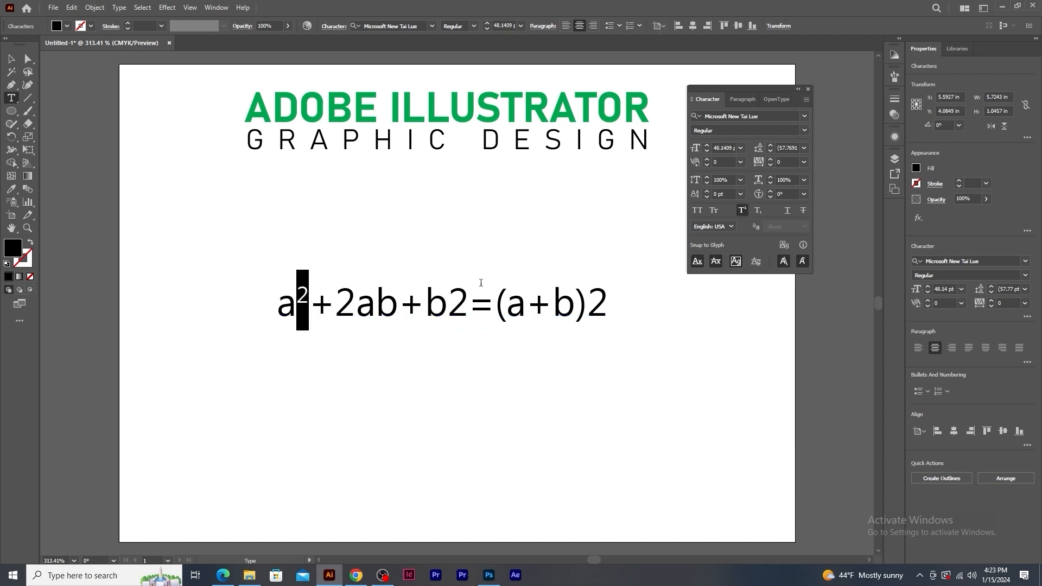
drag(449, 291, 468, 292)
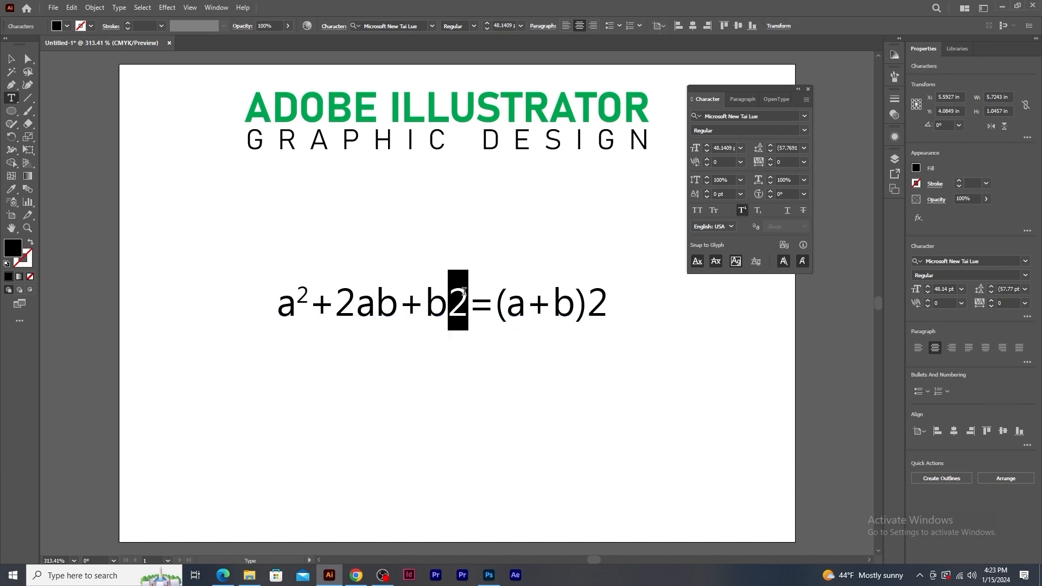
click(743, 211)
drag(606, 298, 583, 298)
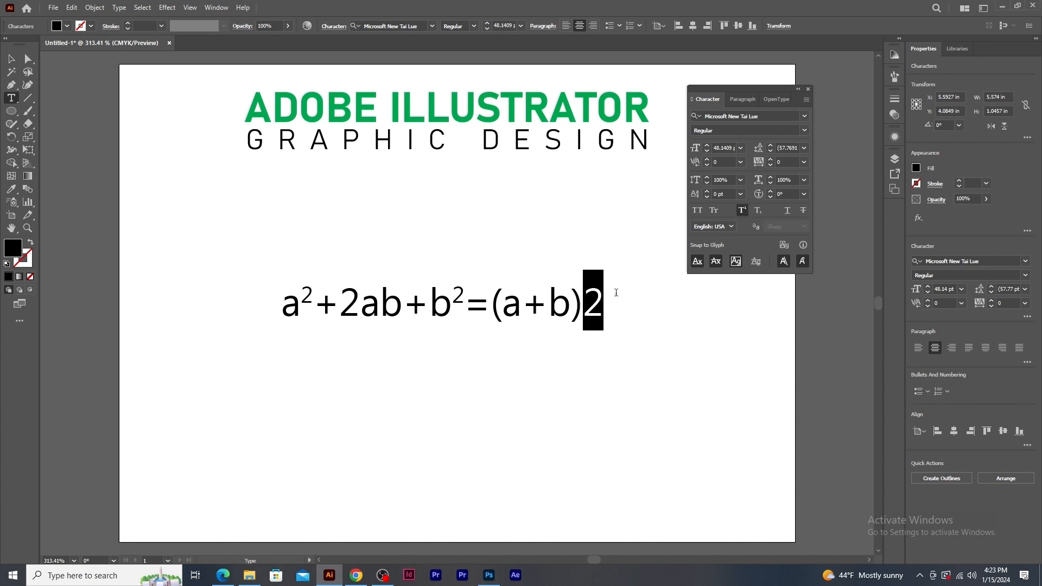
click(741, 211)
Step: Raise the baseline shift of the exponent after (a+b) to 10 pt
click(585, 301)
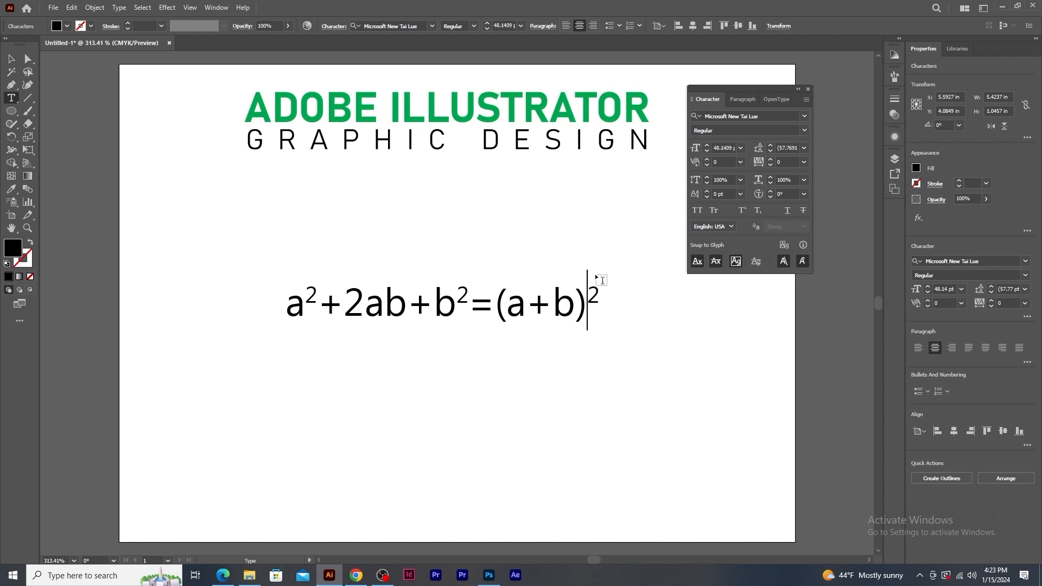
key(shift+Left)
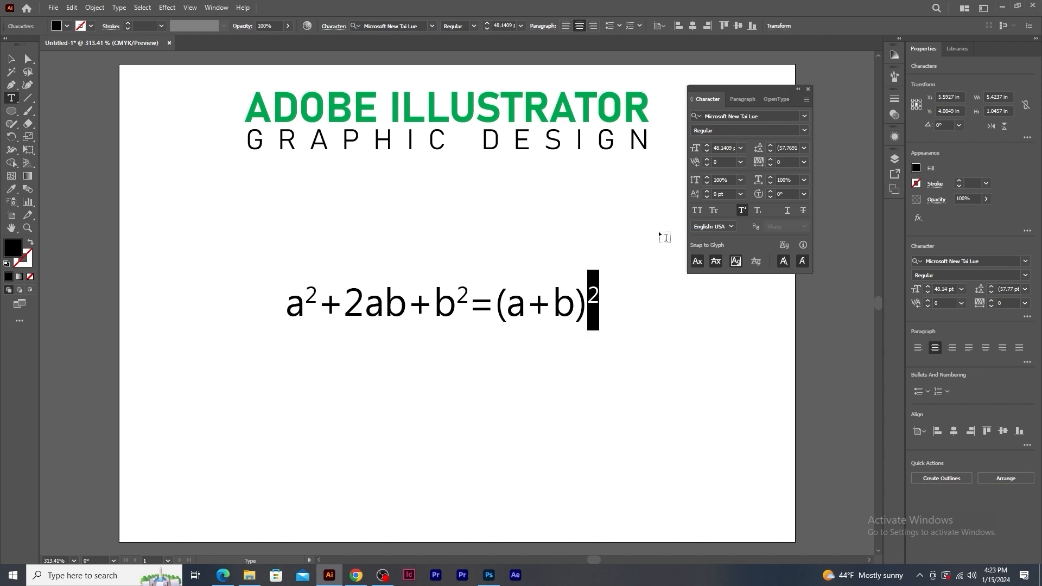
click(700, 199)
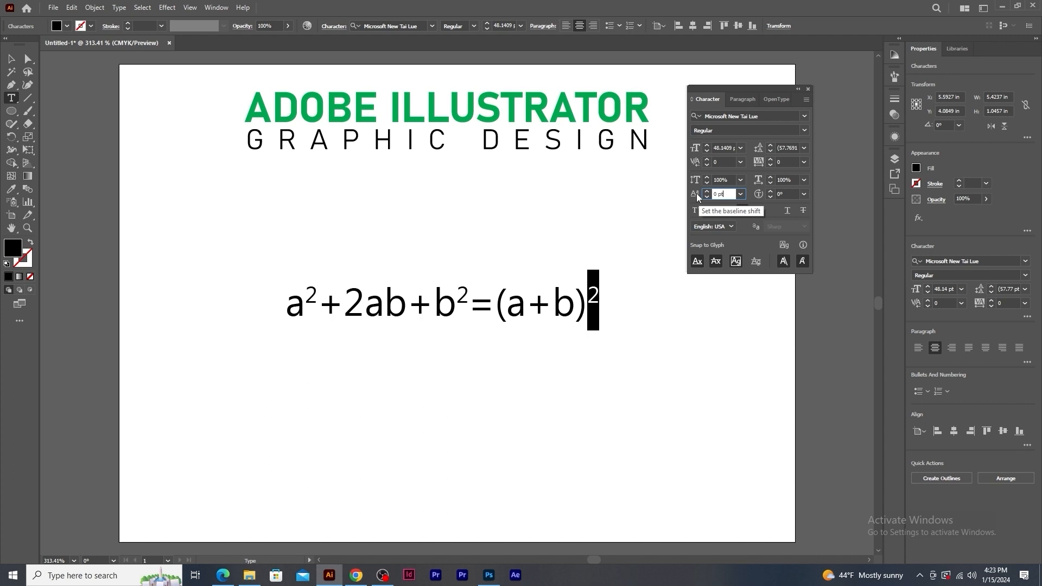
key(Up)
key(Up)
key(Up)
key(Up)
key(Up)
key(Up)
key(Up)
key(Up)
key(Up)
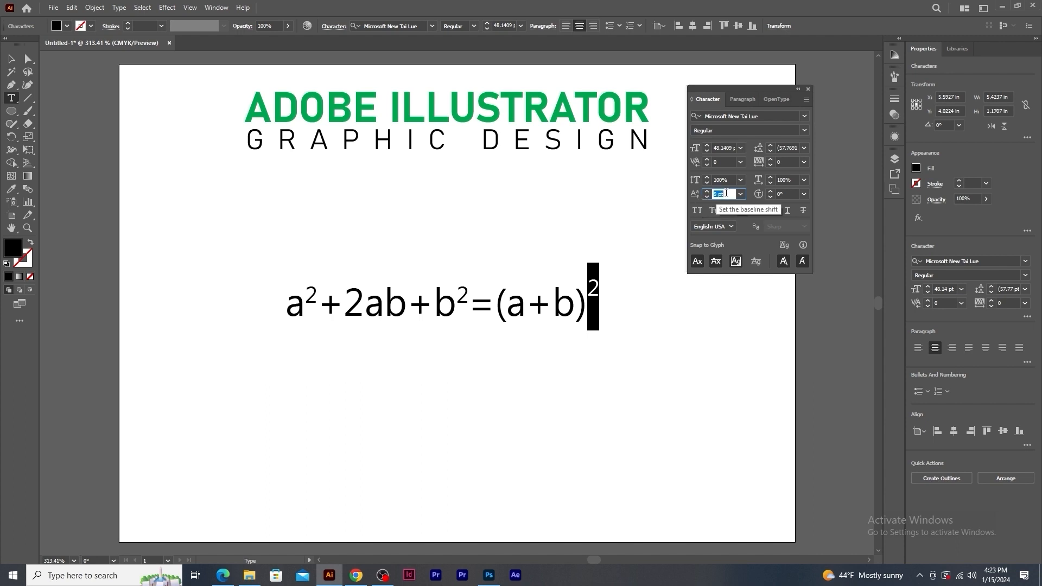
key(Up)
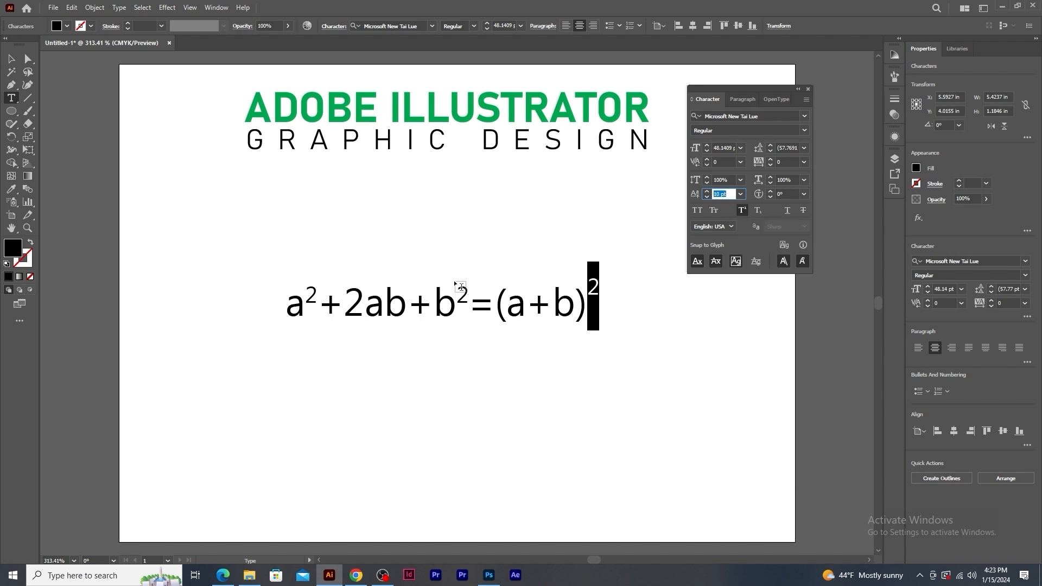
Step: Set the baseline shift of the exponents after b and a on the equation's left-hand side to 10 pt
drag(456, 287, 463, 289)
click(722, 194)
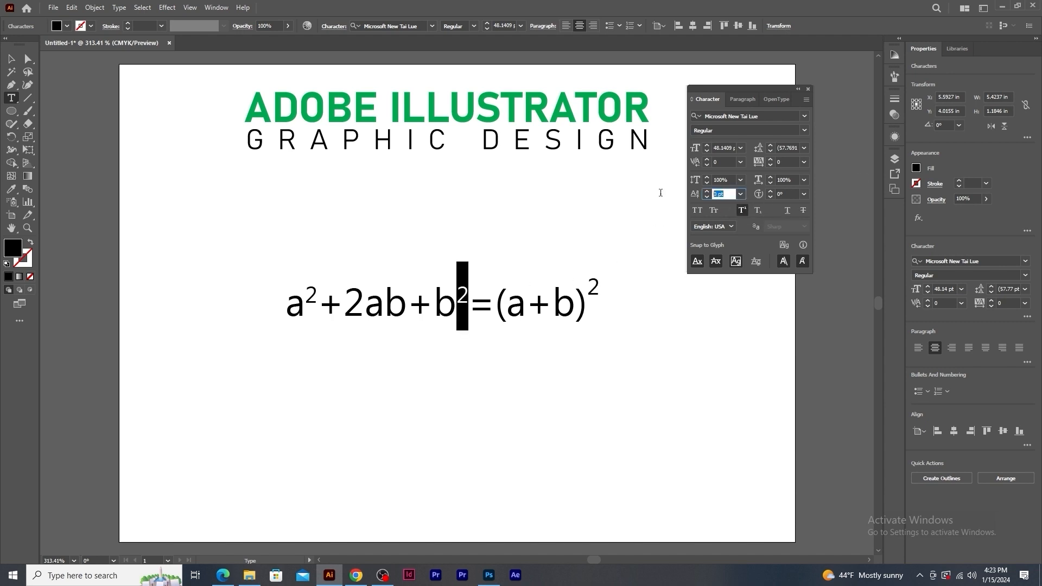
text(10)
key(Return)
drag(306, 294, 317, 293)
click(724, 193)
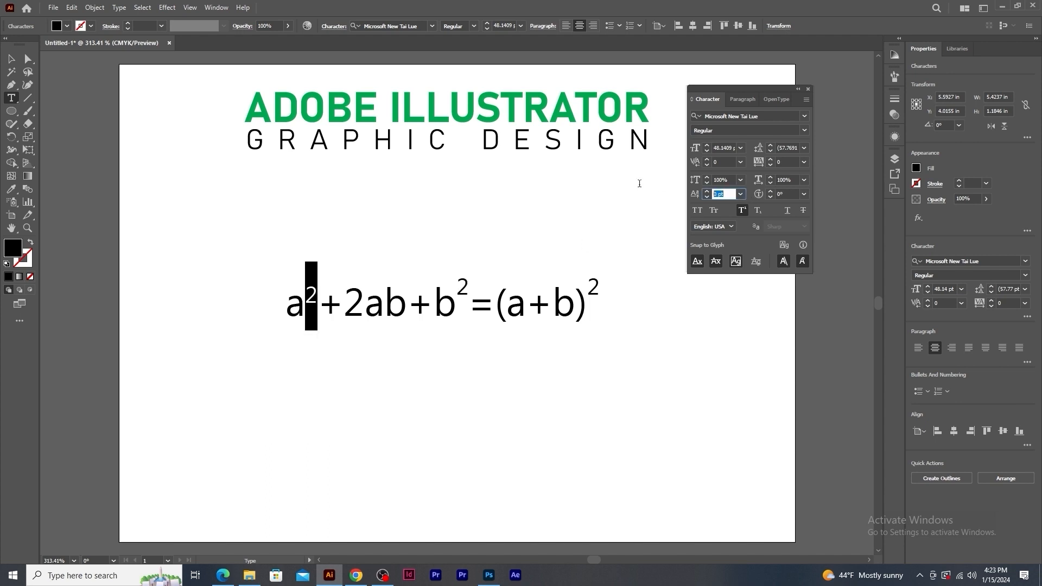
text(10)
key(Return)
Step: Move the equation up closer to the two-line heading and deselect it
click(11, 58)
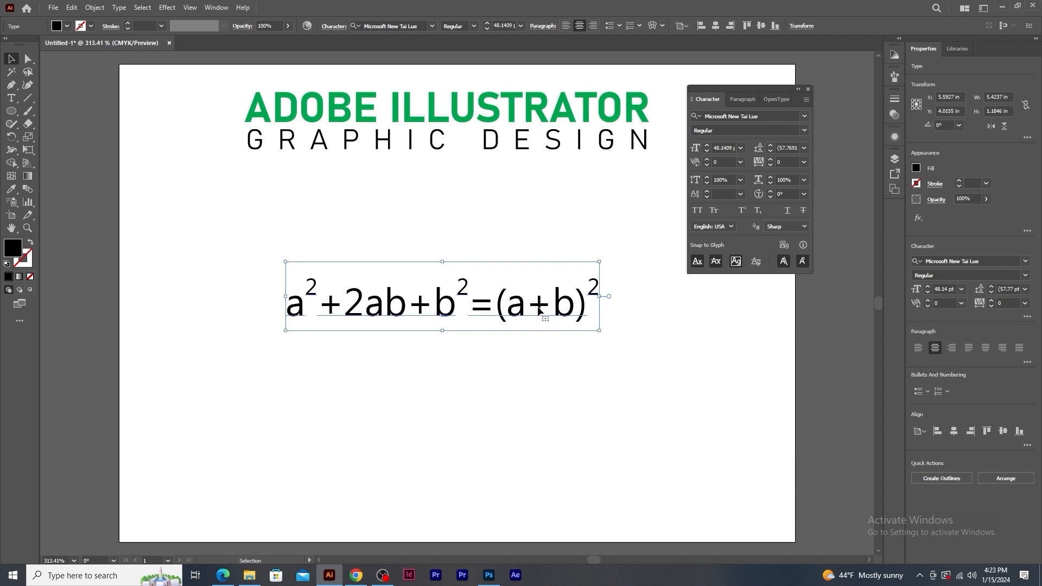
drag(537, 298, 535, 251)
click(556, 348)
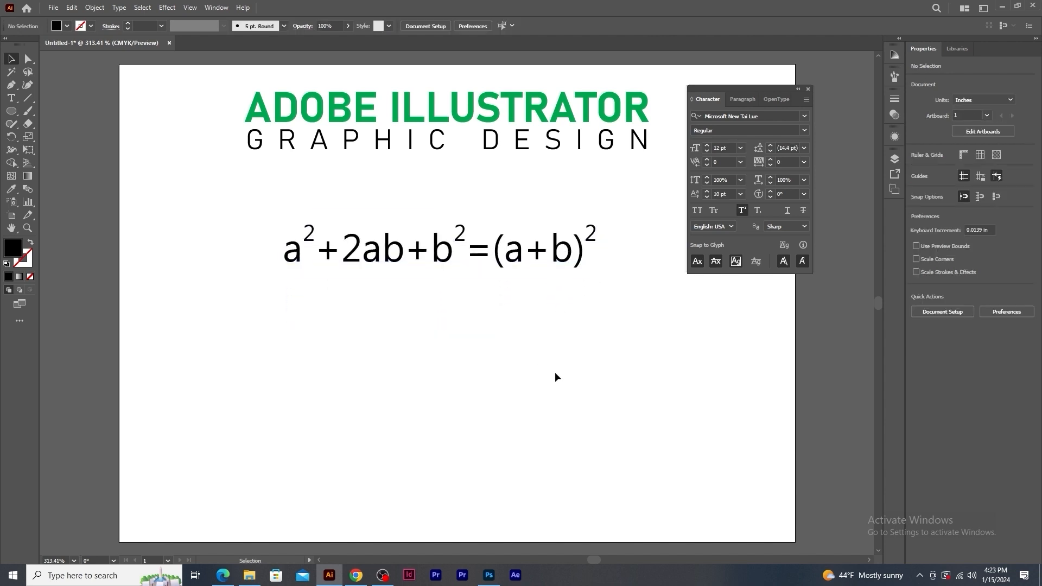
Step: Add the text "1st" below the equation with Superscript off and baseline shift at 0 pt
click(12, 97)
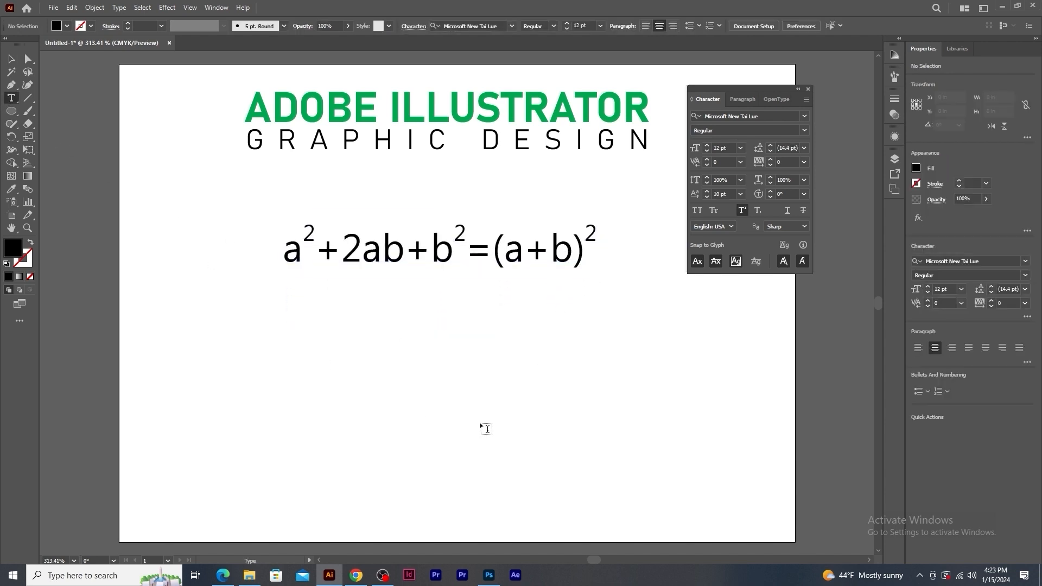
click(422, 375)
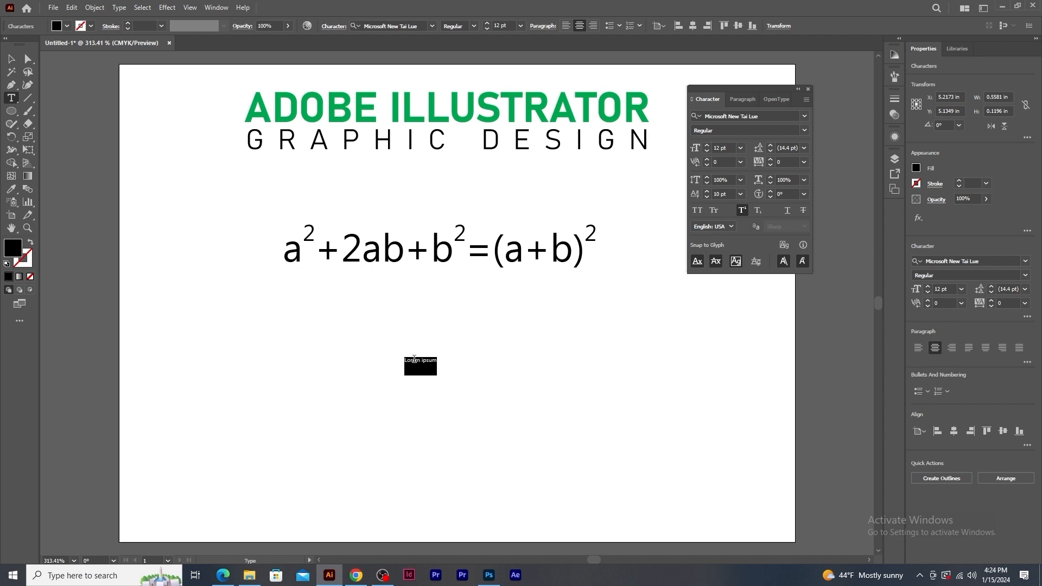
click(743, 211)
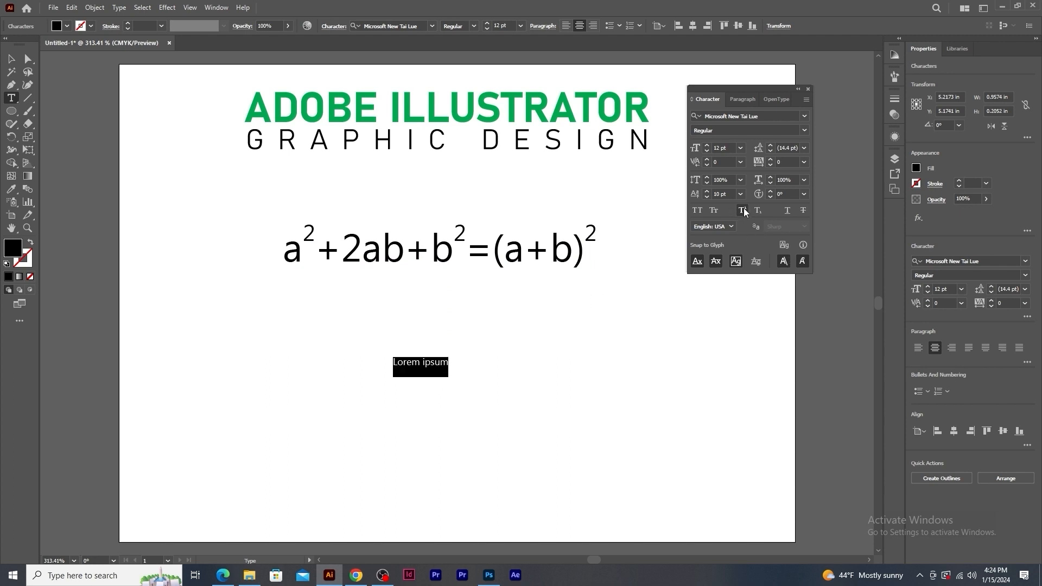
click(741, 194)
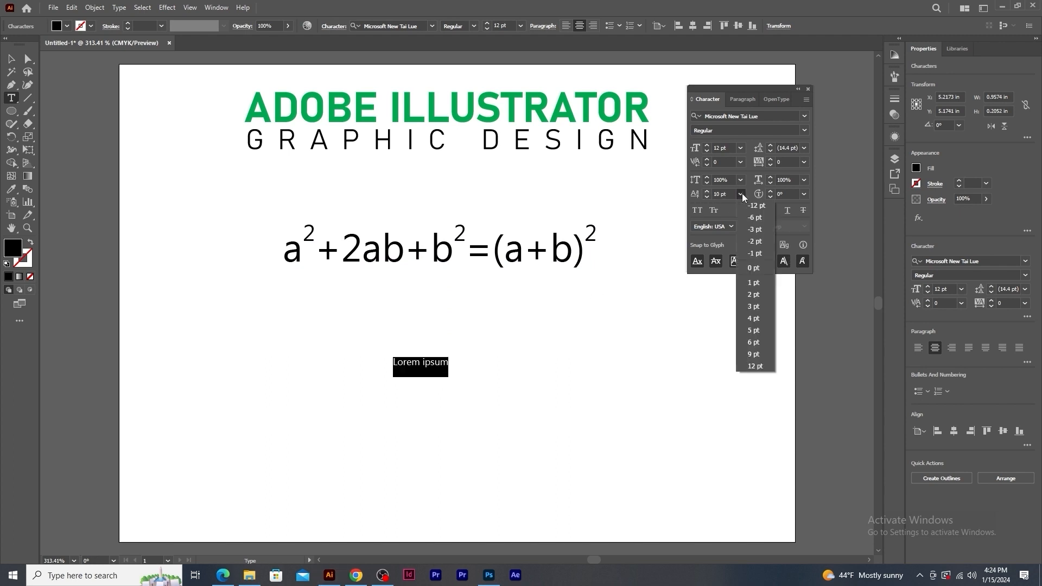
click(757, 269)
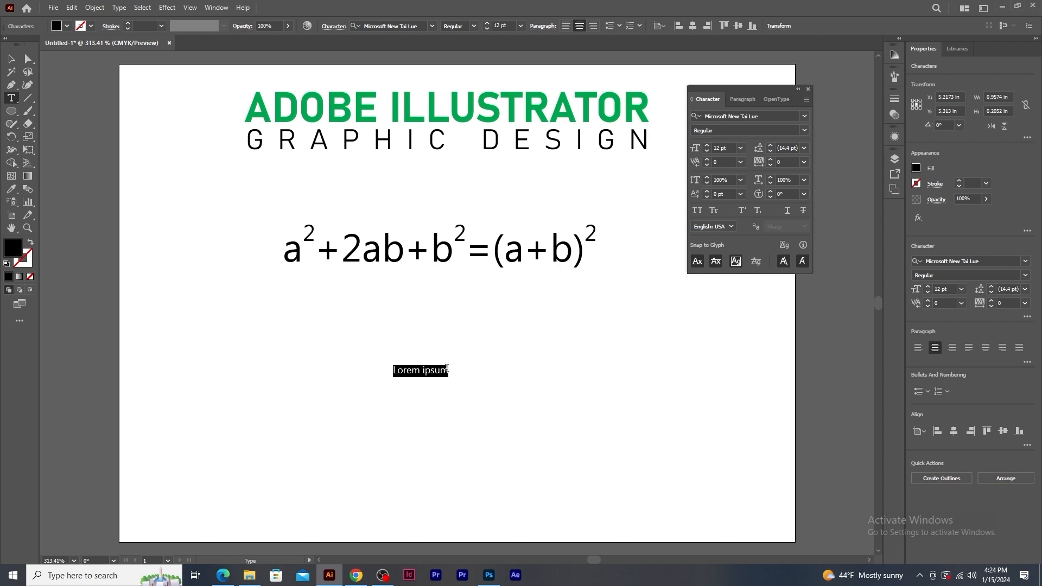
text(1st)
Step: Enlarge the "1st" text to about 203 pt in the space below the equation
click(10, 58)
drag(428, 377, 527, 471)
drag(487, 458, 487, 458)
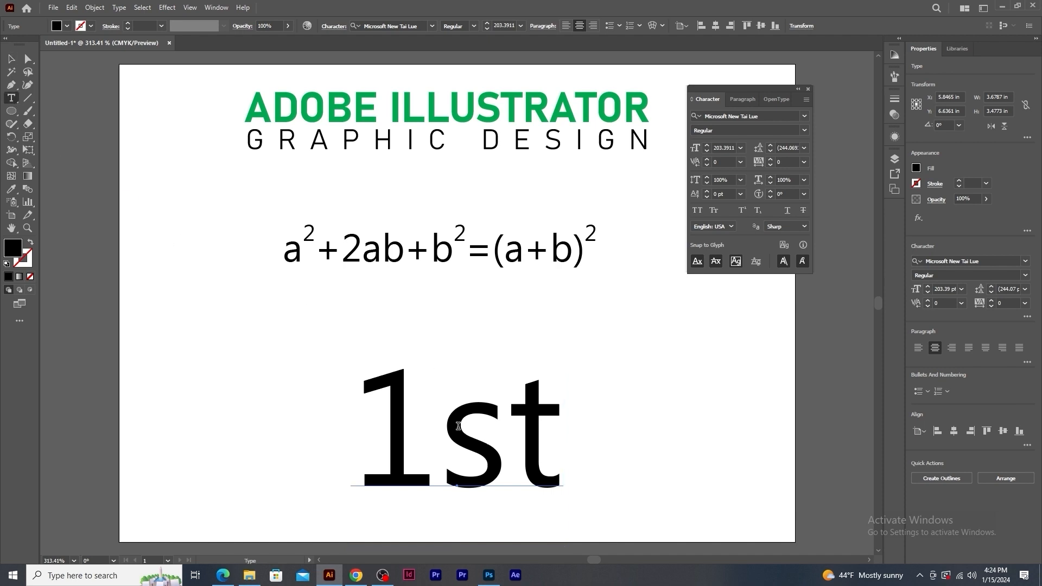
Step: Apply Superscript to the letters "st" in the "1st" text
click(11, 97)
drag(440, 418, 566, 418)
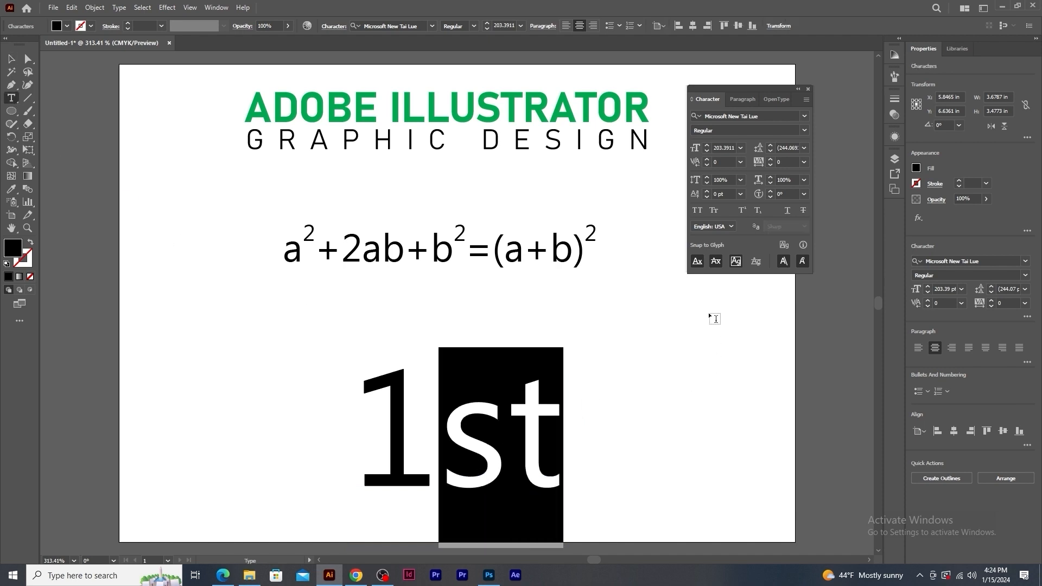
click(742, 211)
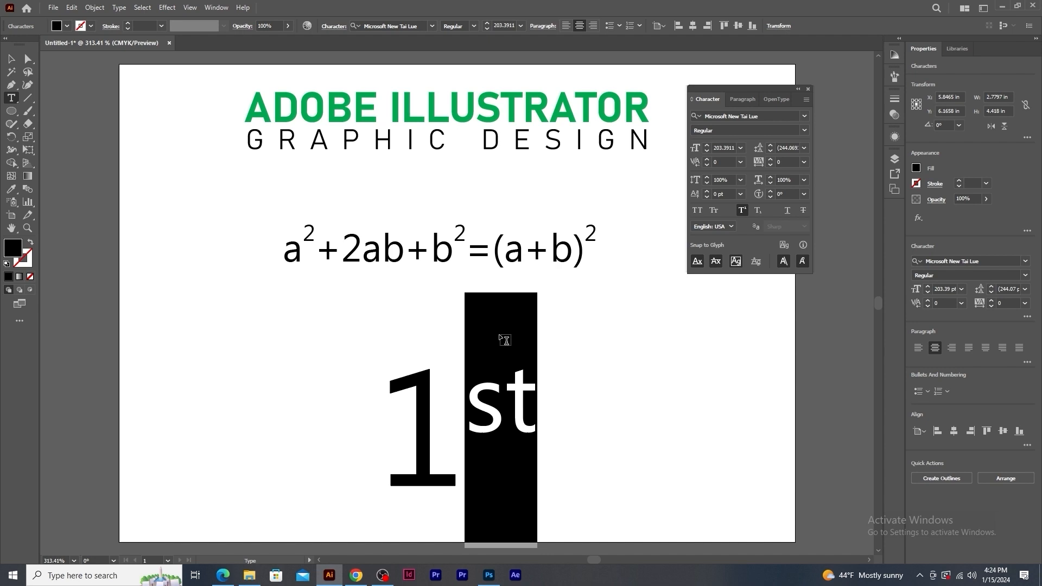
Step: Raise the baseline shift of the superscript "st" to 41 pt
click(729, 194)
text(3)
key(Return)
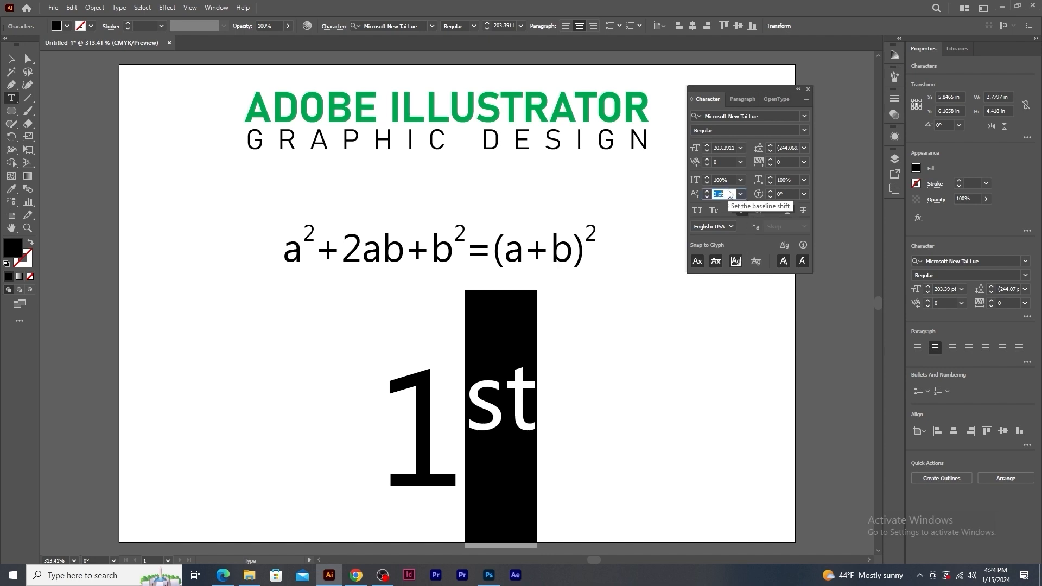
key(Up)
key(Up)
key(Up)
key(Up)
key(Up)
key(Up)
key(Up)
key(Up)
key(Up)
key(Up)
key(Up)
key(Up)
key(Up)
key(Up)
key(Up)
key(Up)
key(Up)
key(Up)
key(Up)
key(Up)
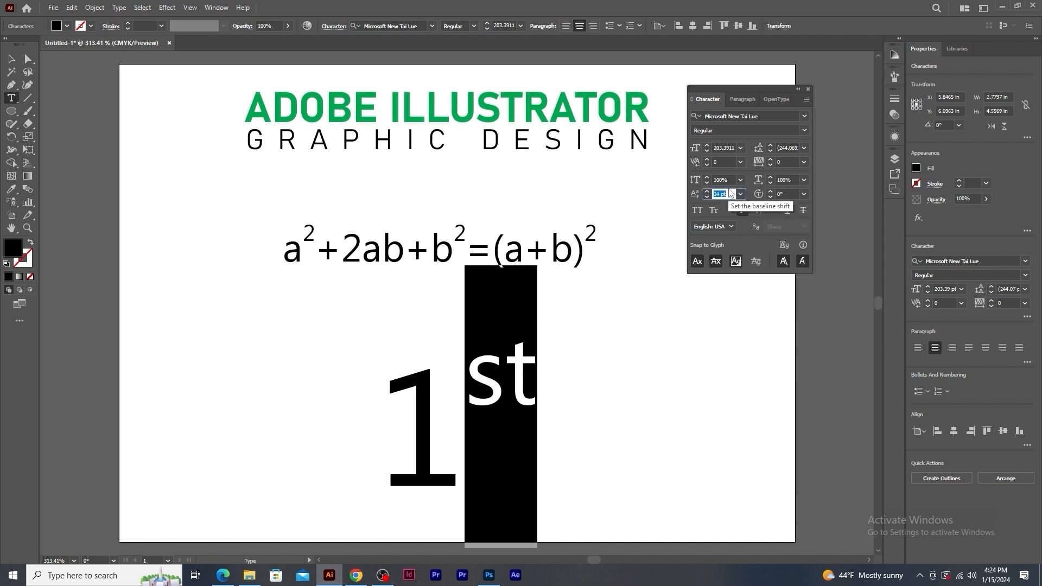
key(Up)
key(Up)
Step: Tighten the kerning between the "1" and the superscript "st" to -161
click(464, 375)
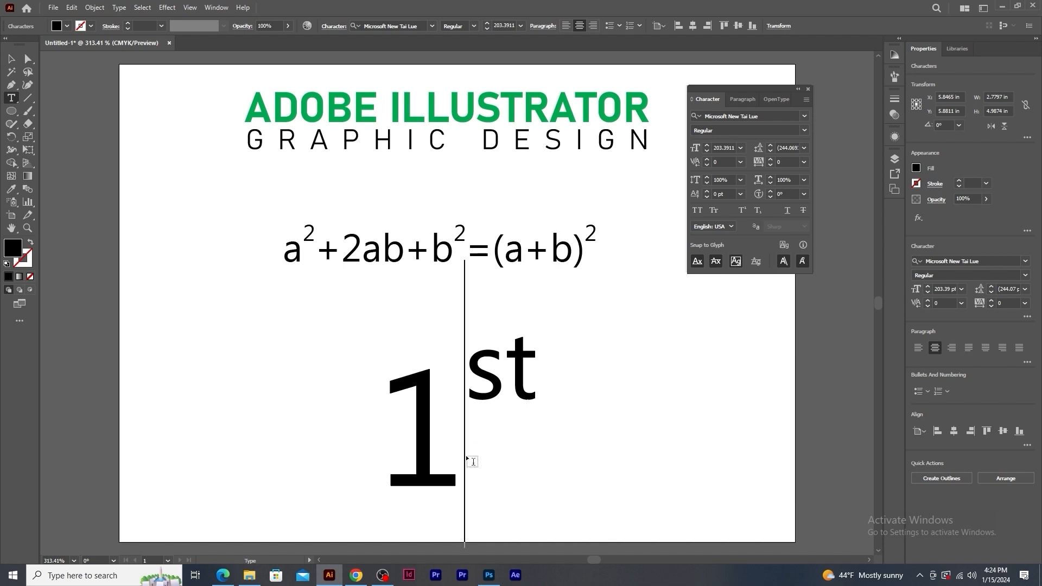
click(739, 162)
click(783, 188)
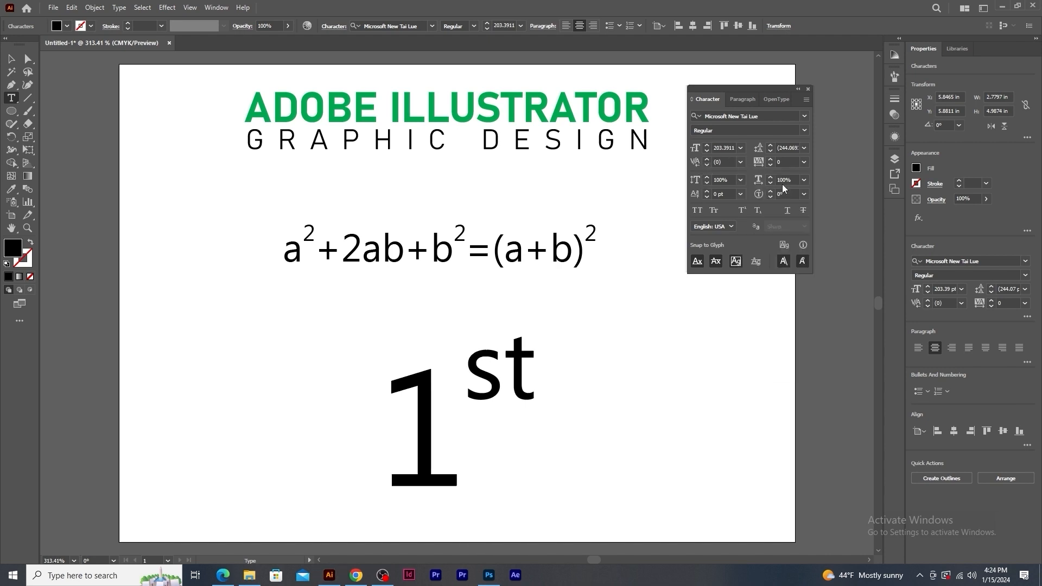
click(726, 162)
text(-7)
key(Return)
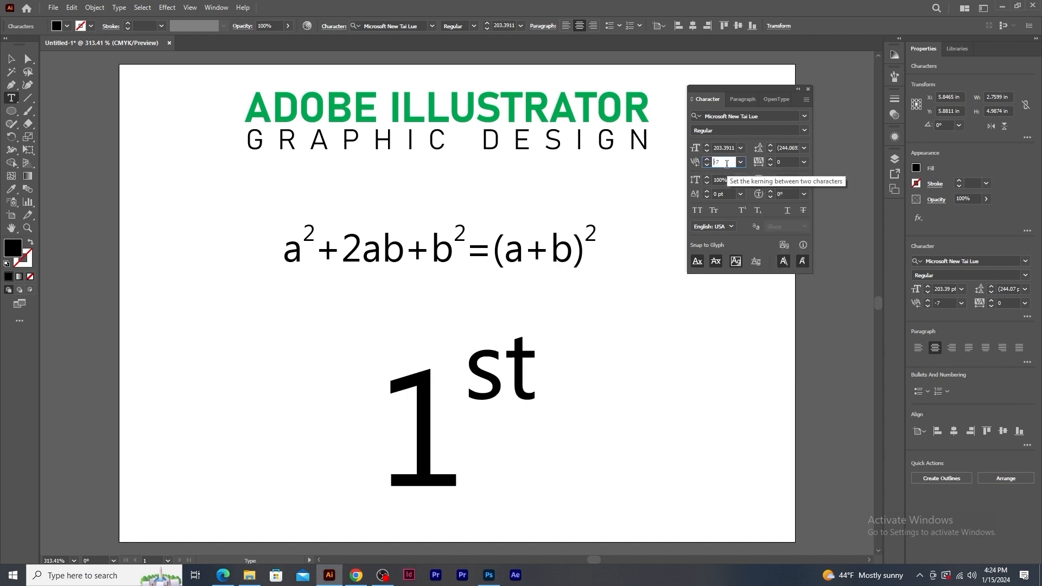
scroll(727, 162, down, 20)
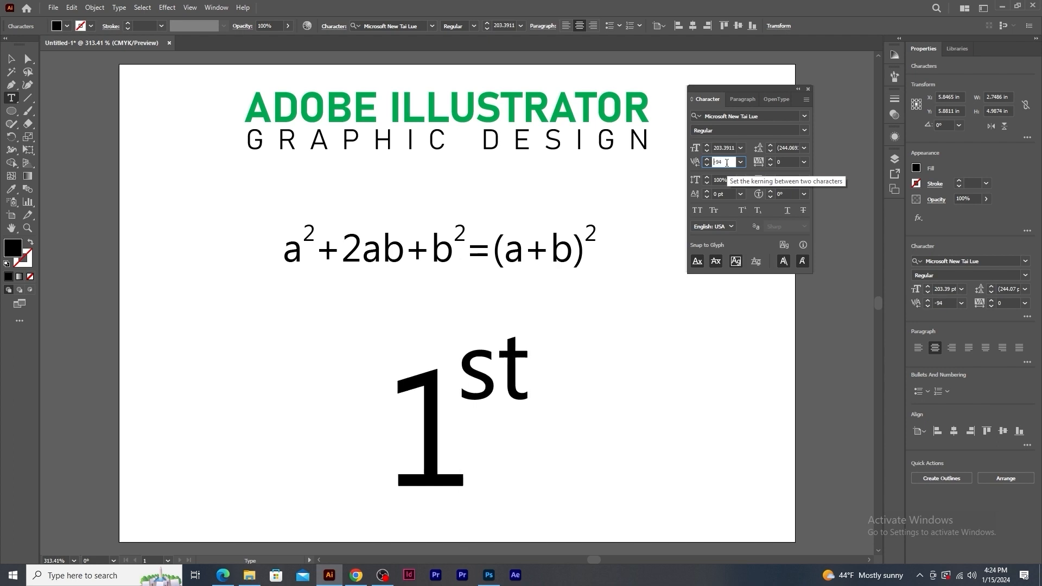
scroll(726, 163, down, 20)
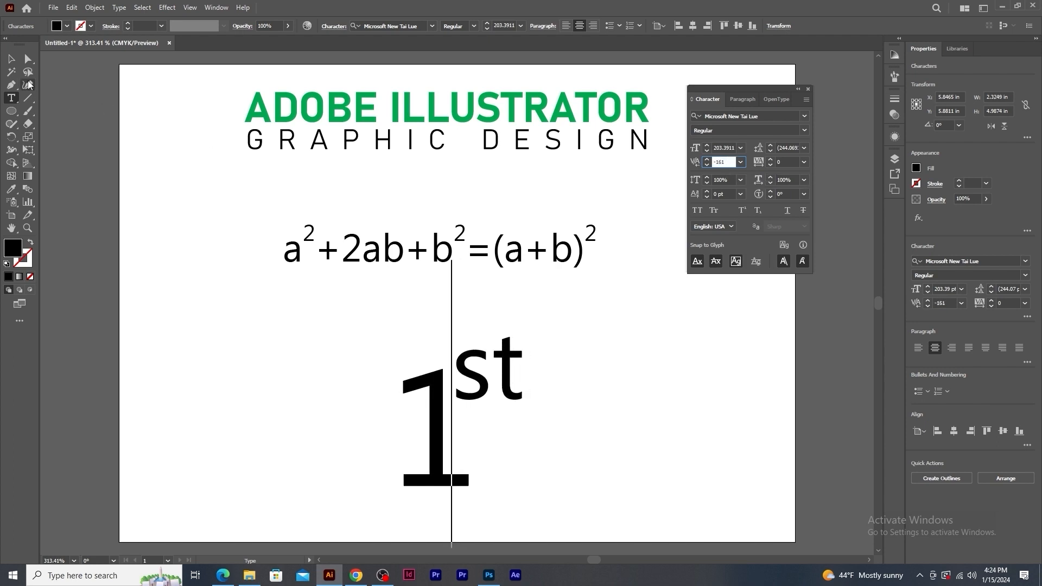
Step: Move the "1st" text up toward the equation and delete it
click(11, 58)
drag(488, 386, 494, 345)
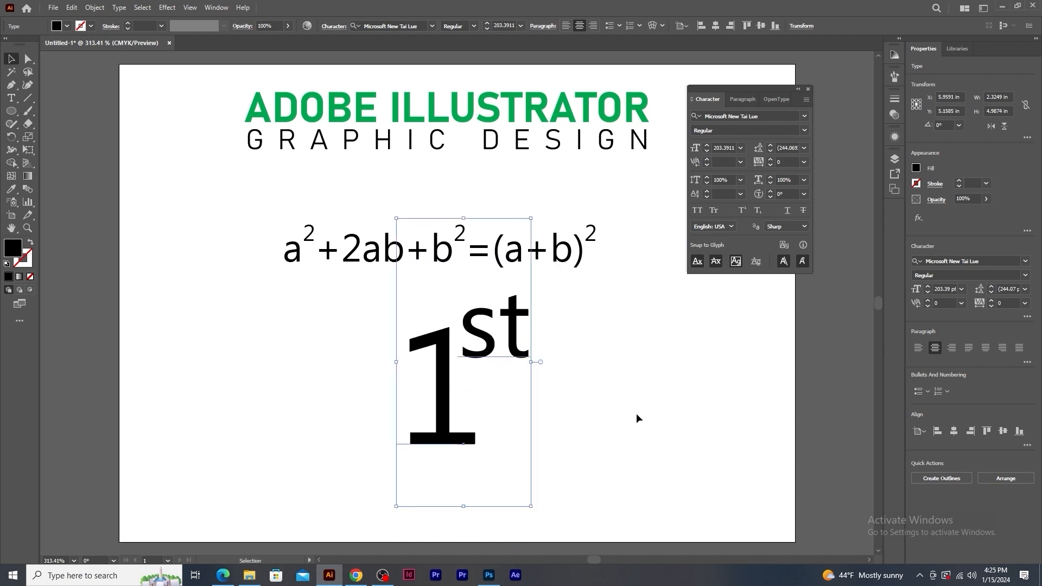
key(Delete)
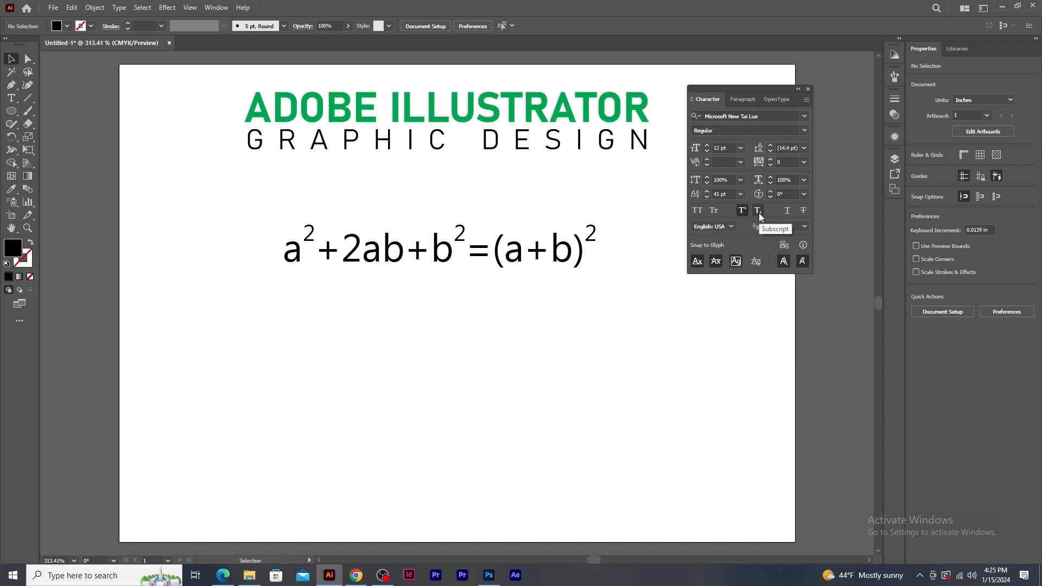
Step: Start a new text object below the equation and reset its character formatting to defaults, with Superscript off and baseline shift at 0 pt
click(11, 97)
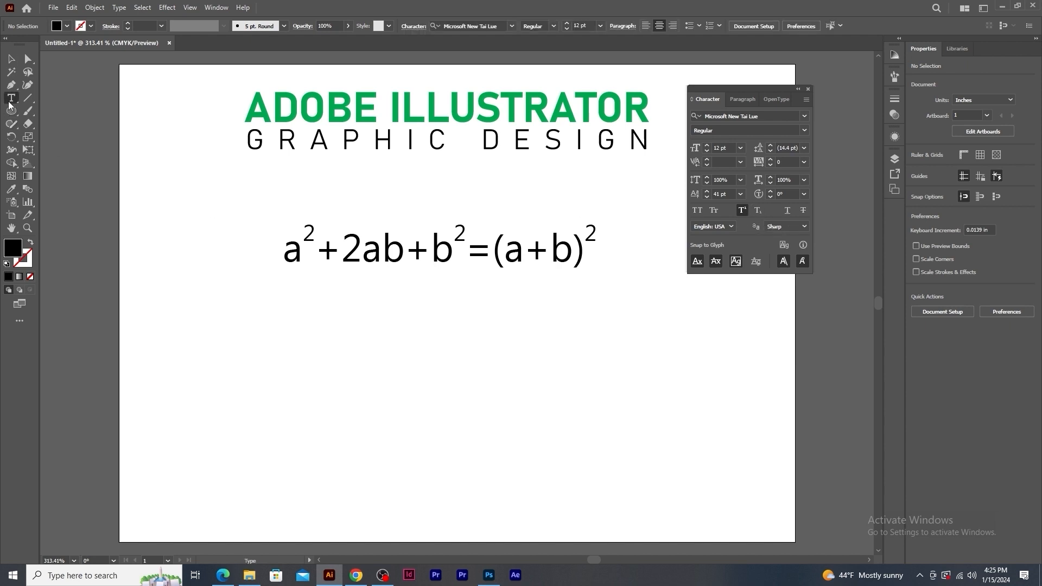
click(381, 364)
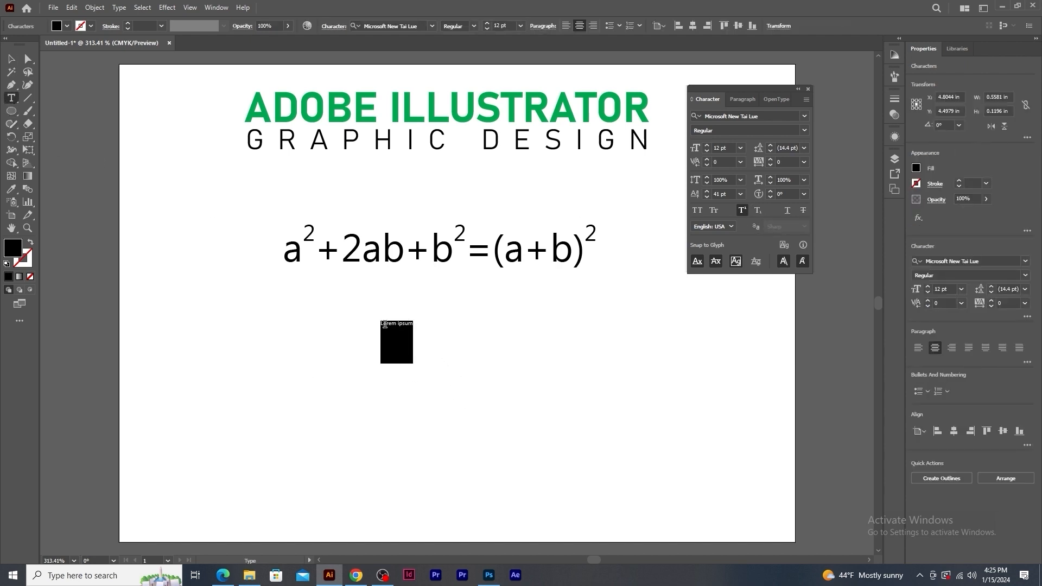
click(742, 211)
click(740, 193)
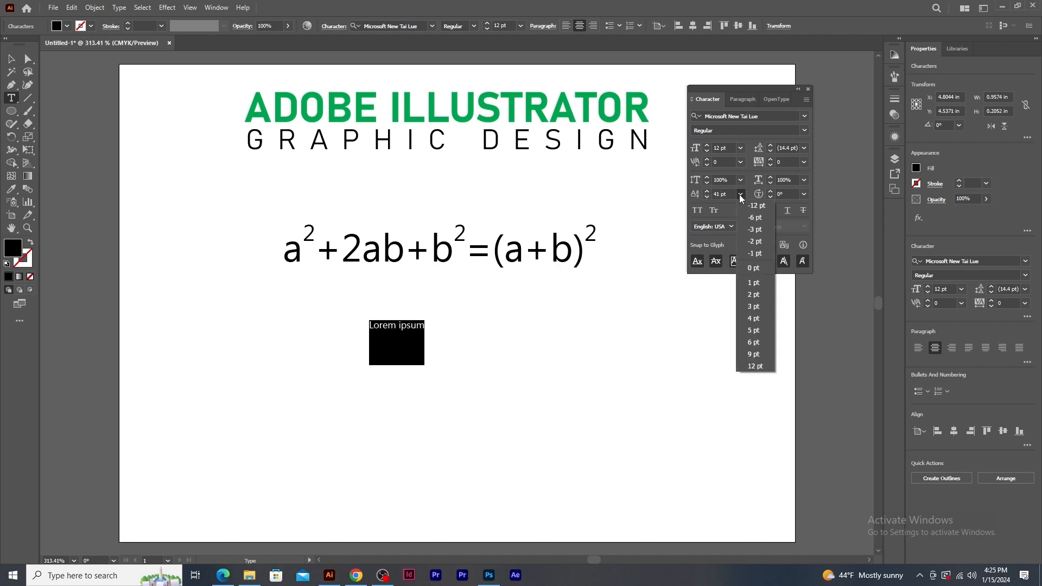
click(753, 270)
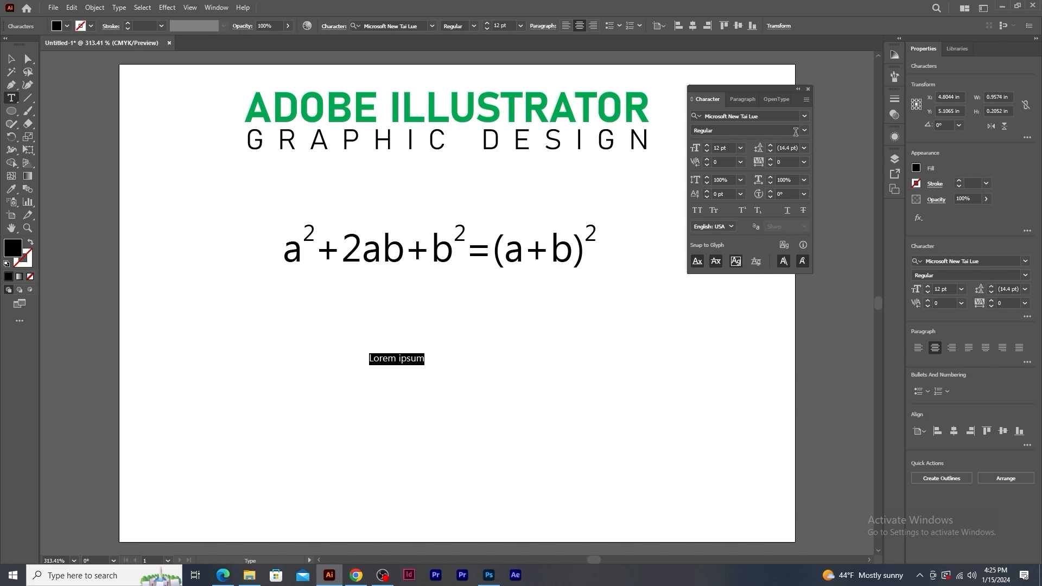
click(808, 102)
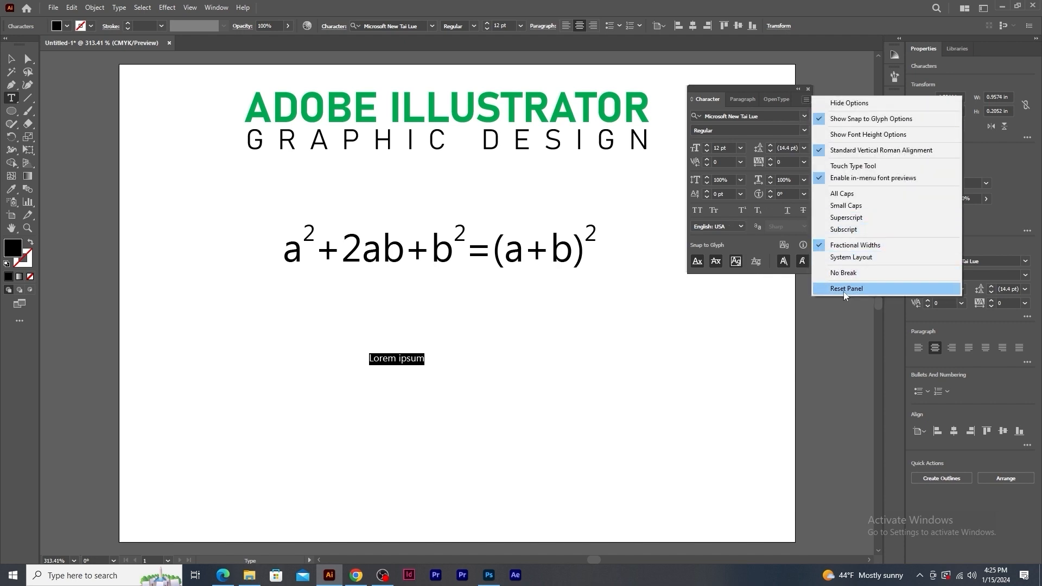
click(868, 290)
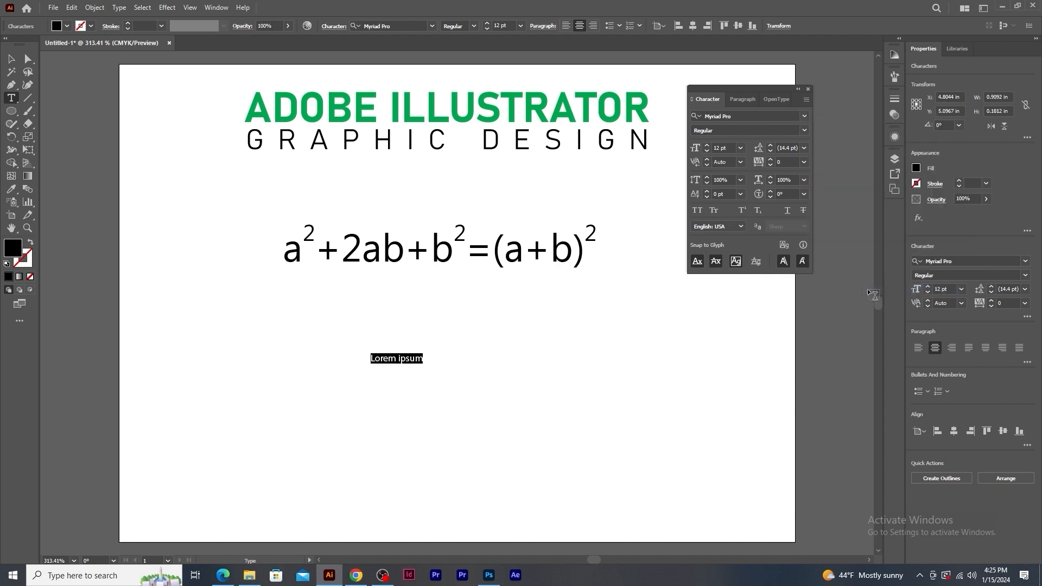
Step: Enter "h20" as the new text and scale it up to about 114.5 pt
text(h20)
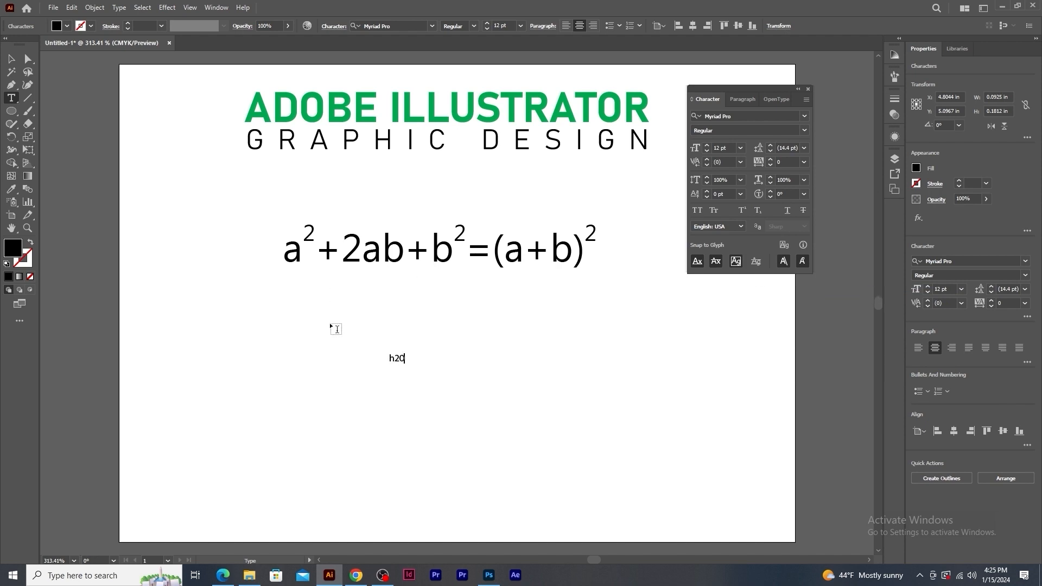
click(11, 58)
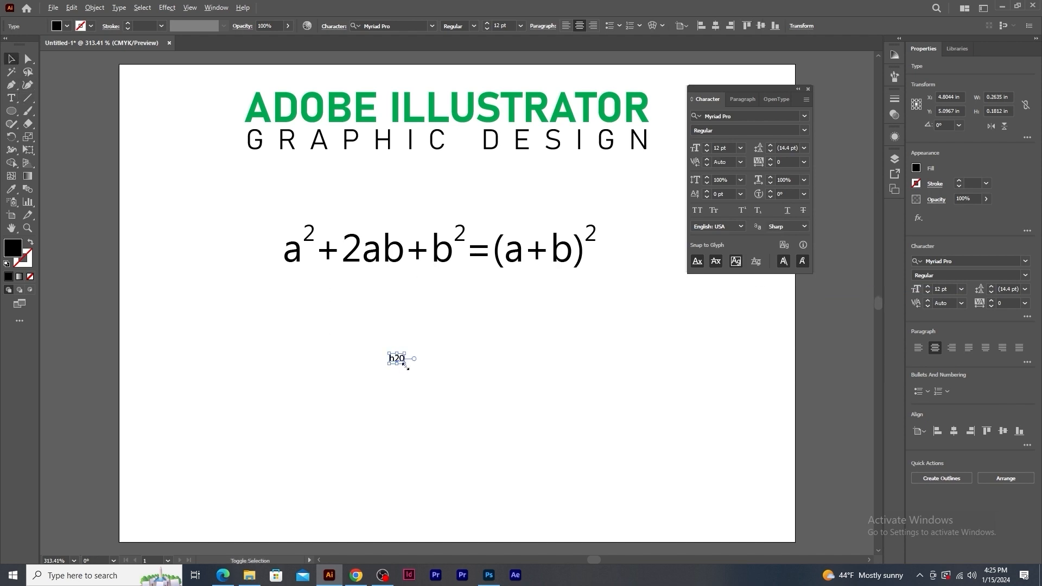
drag(404, 364, 453, 378)
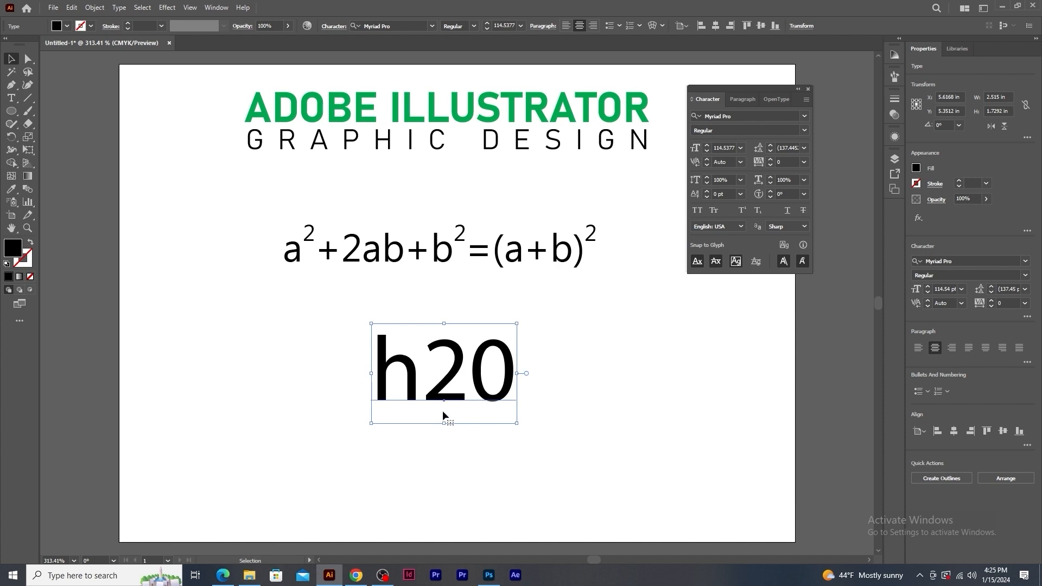
Step: Apply Subscript to the "2" in the "h20" text
key(t)
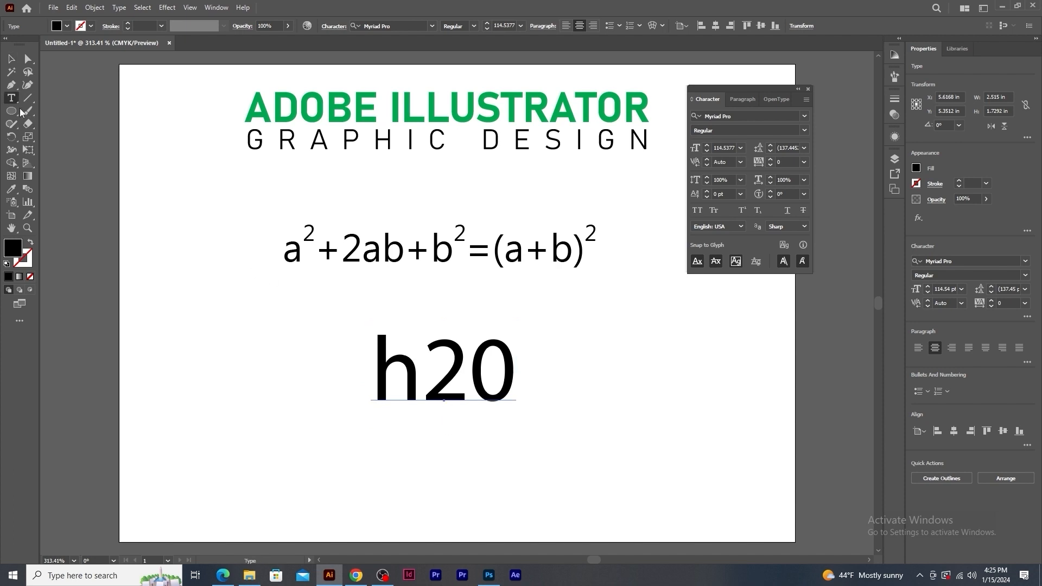
drag(430, 364, 467, 365)
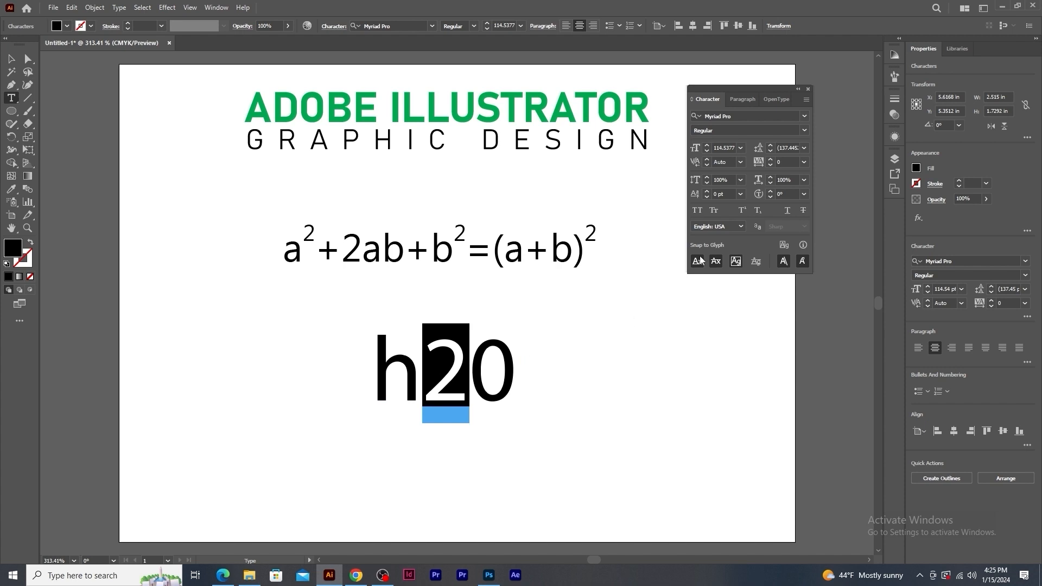
click(757, 211)
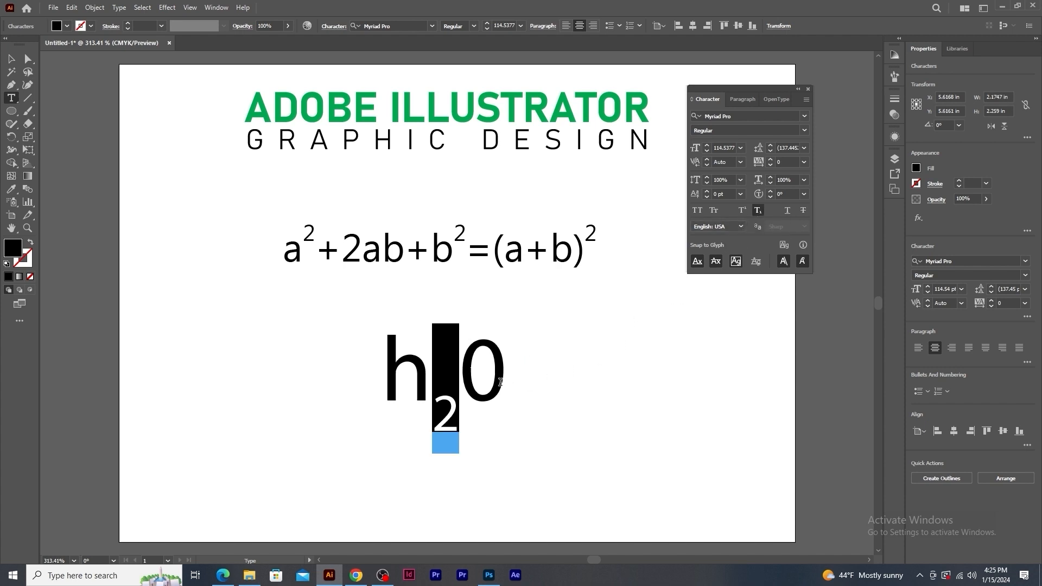
click(438, 400)
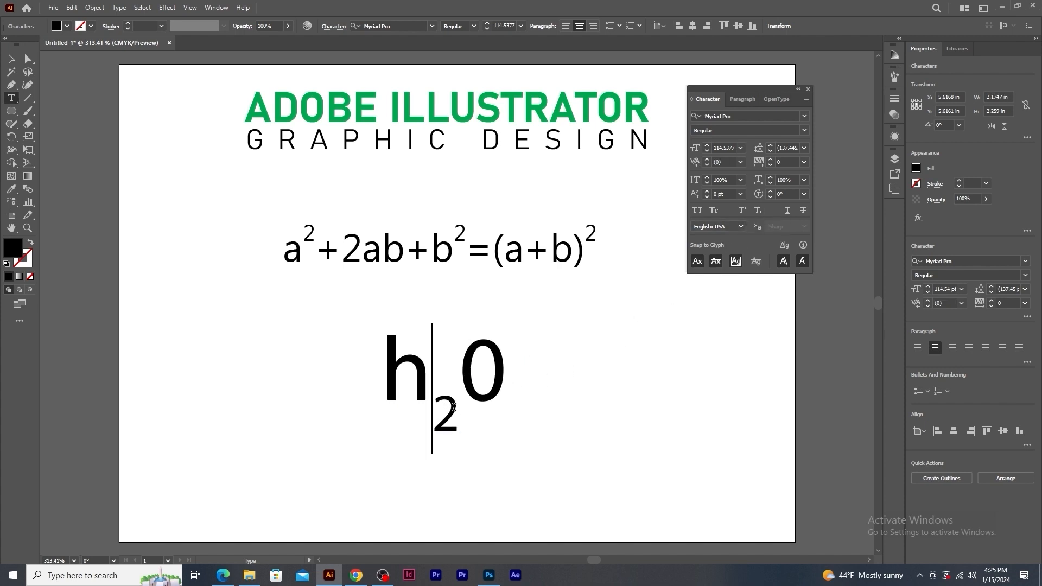
click(11, 61)
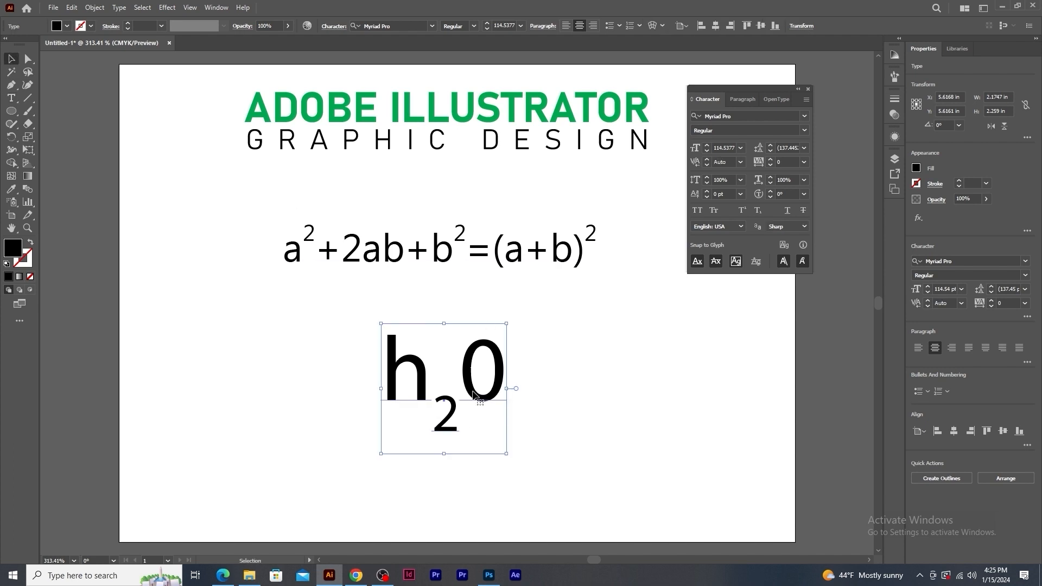
Step: Delete the "h20" text and the equation from the artboard
drag(476, 401, 492, 372)
key(Delete)
click(442, 257)
key(Delete)
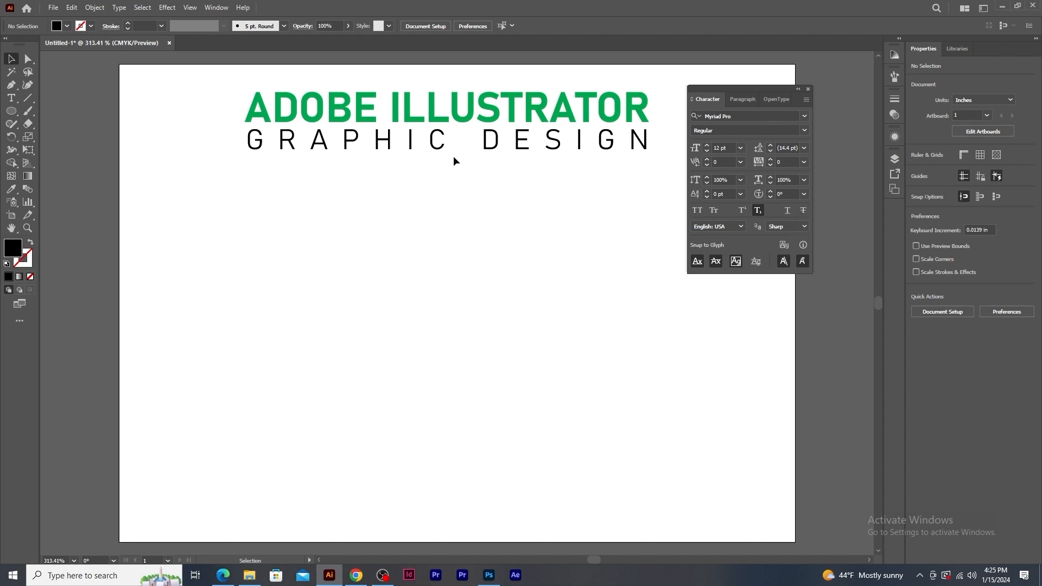
Step: Move the "ADOBE ILLUSTRATOR GRAPHIC DESIGN" text lower on the artboard and underline it
drag(407, 114, 402, 230)
click(786, 213)
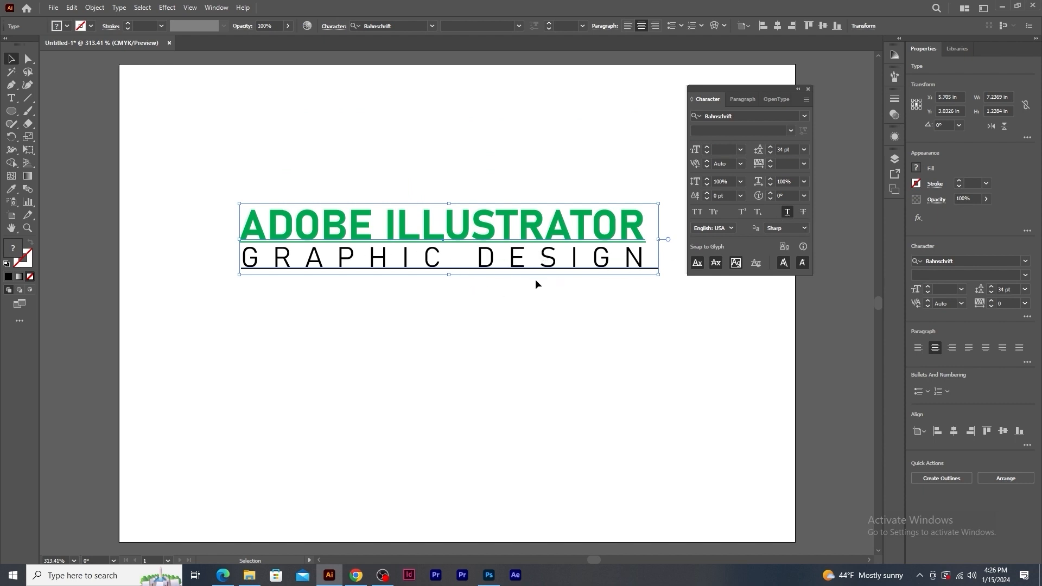
click(549, 350)
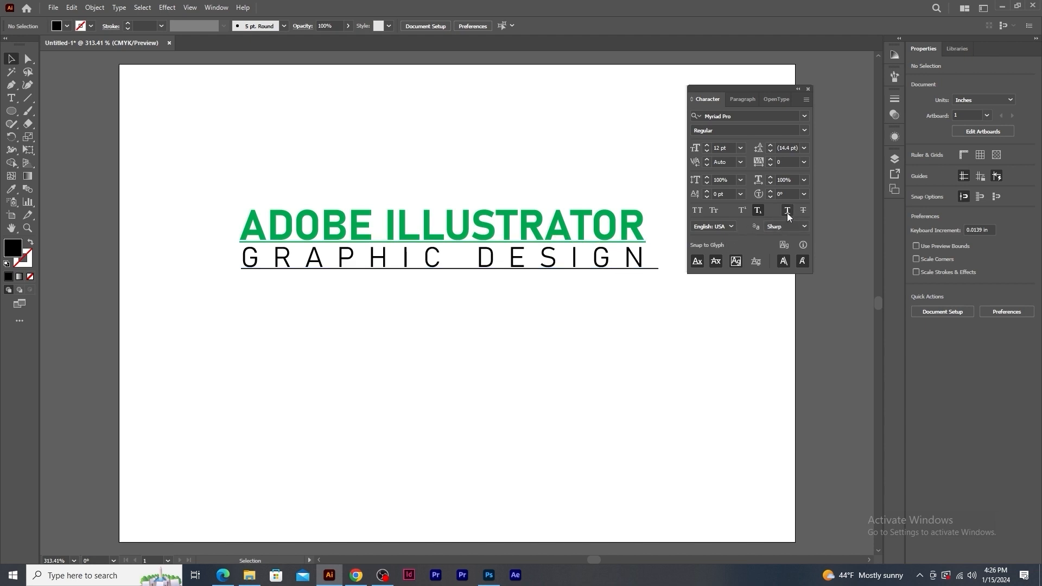
Step: Remove the underline from the "ADOBE ILLUSTRATOR GRAPHIC DESIGN" text
click(613, 256)
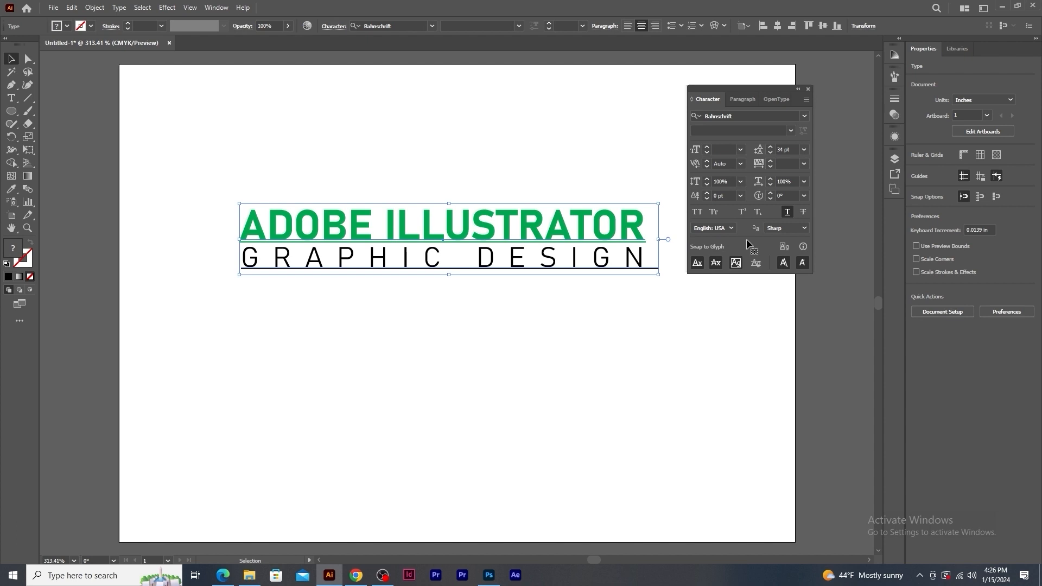
click(787, 212)
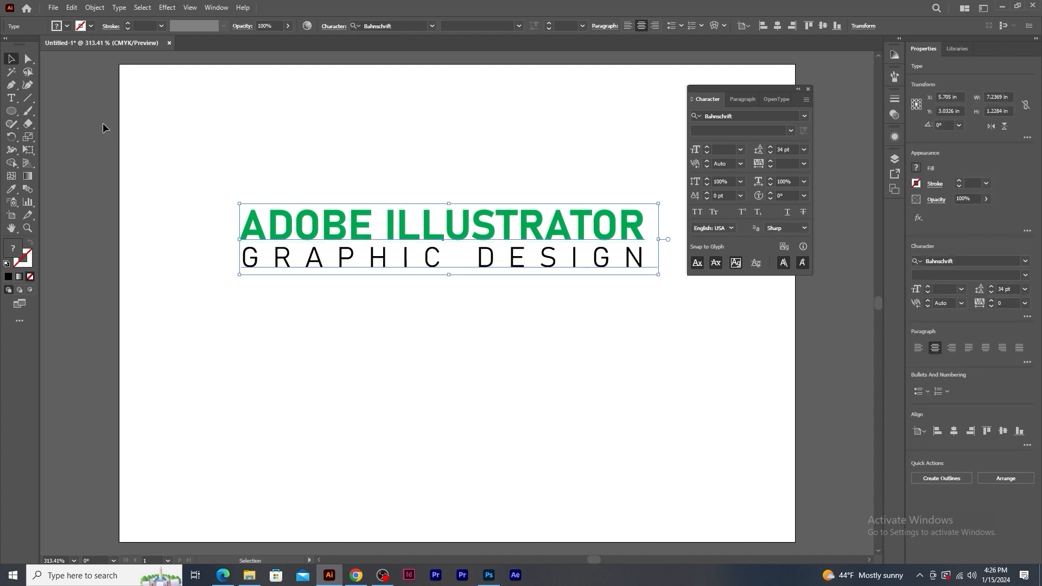
Step: Draw a horizontal line about 6.83 in long below the title text and give it a 3 pt red stroke
click(27, 98)
drag(248, 297, 644, 298)
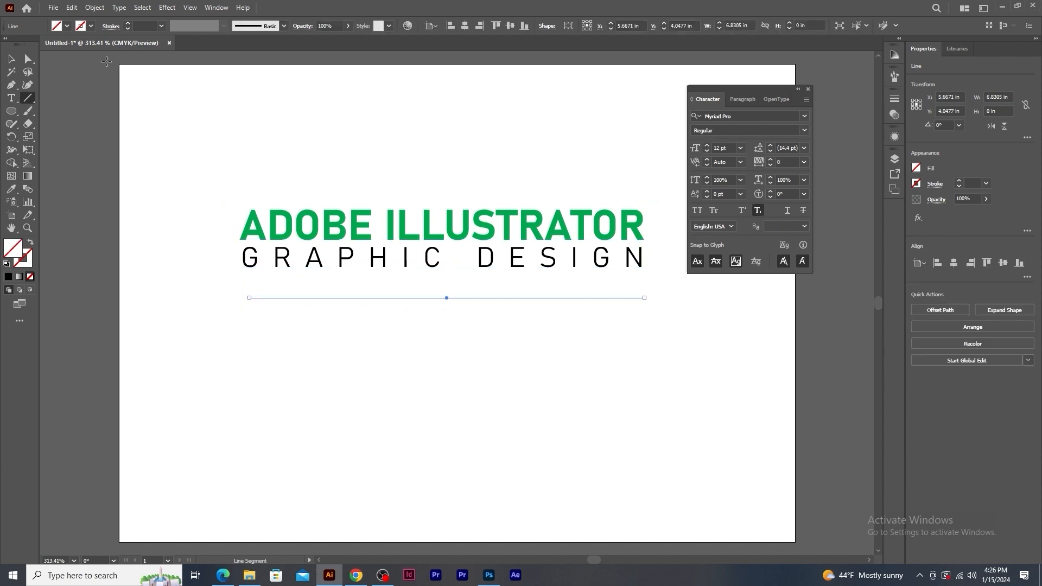
click(91, 26)
click(37, 46)
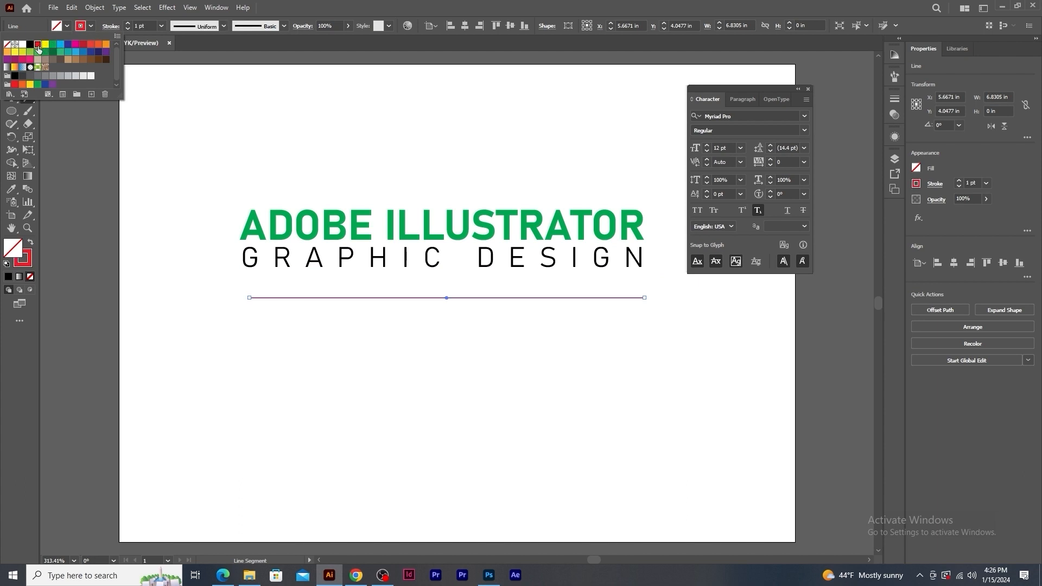
click(128, 23)
click(128, 23)
click(128, 23)
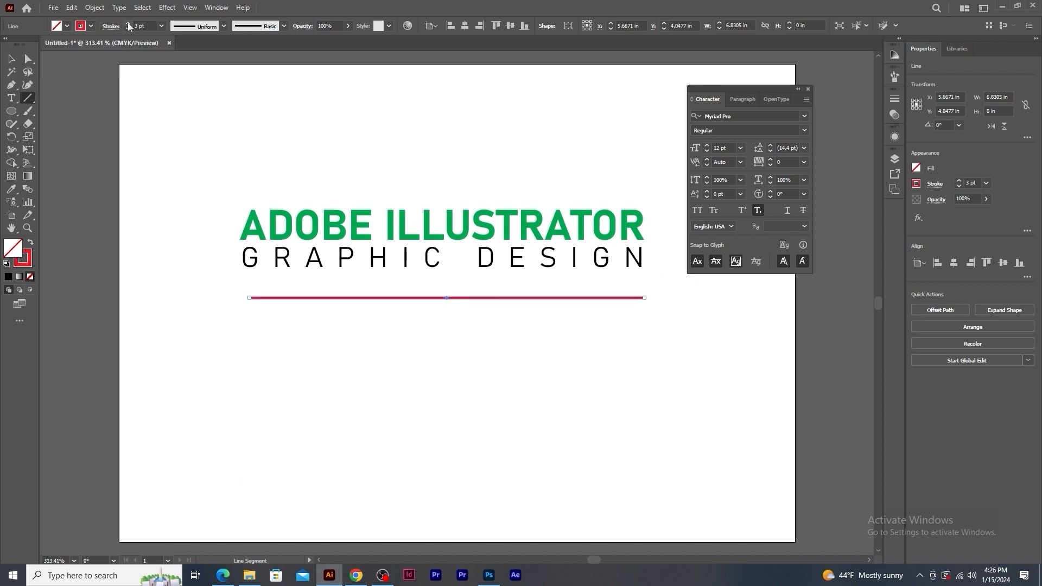
Step: Move the red line between the two title lines and apply the width profile that tapers to both ends
click(11, 59)
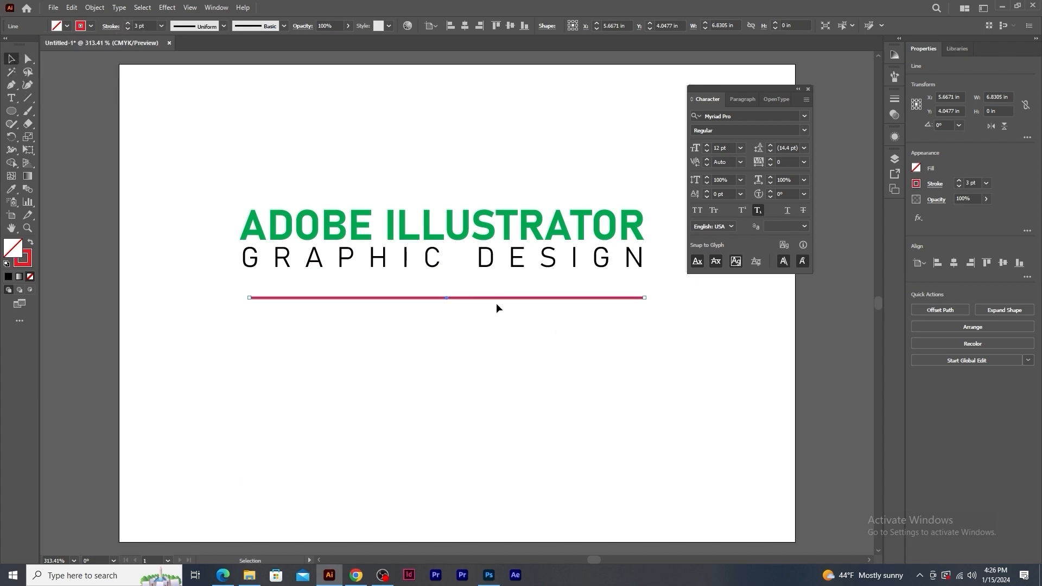
drag(447, 297, 438, 242)
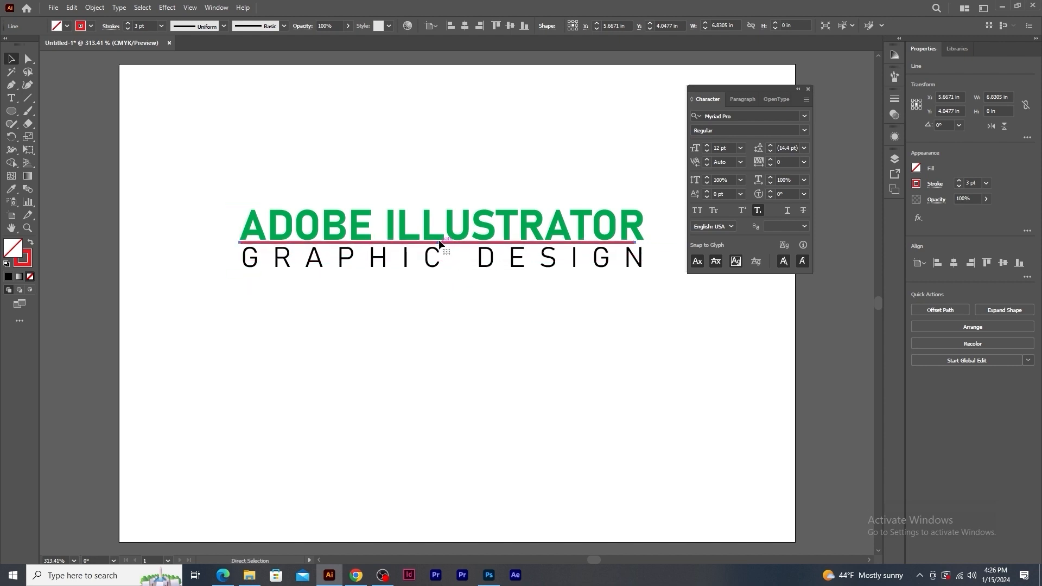
key(ctrl+plus)
key(ctrl+plus)
drag(466, 363, 467, 384)
click(223, 27)
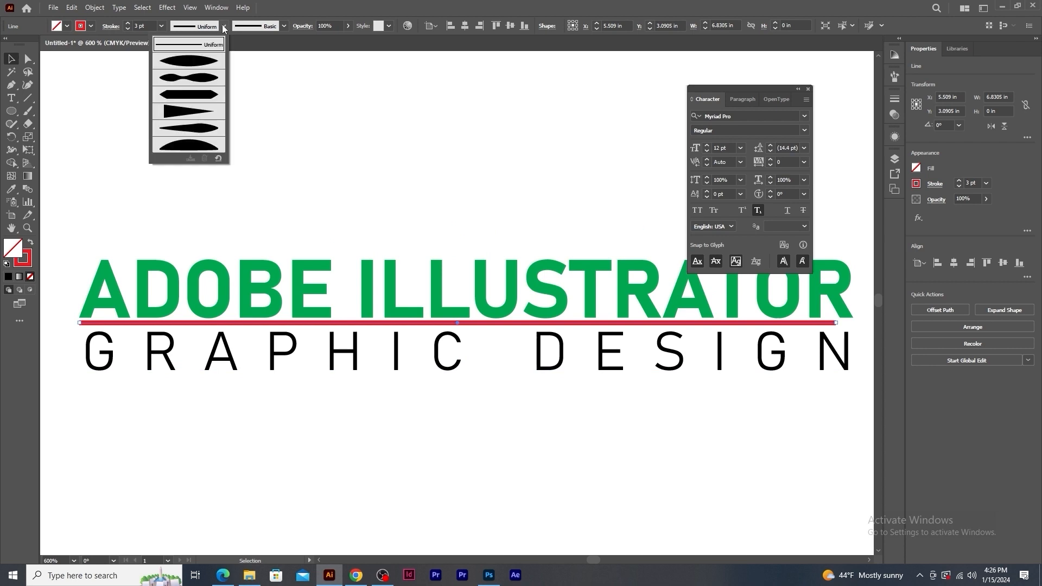
click(194, 64)
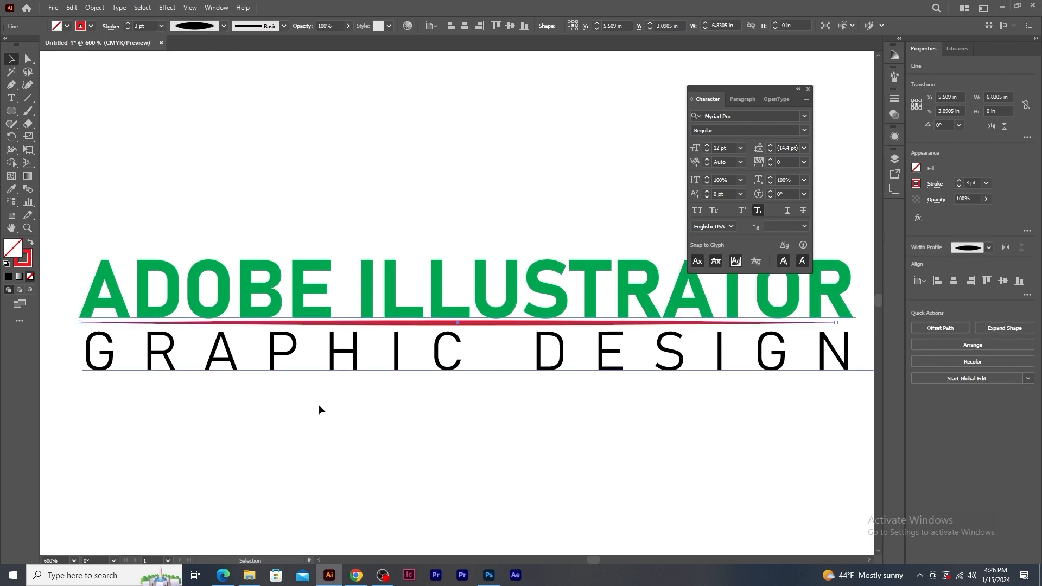
click(360, 425)
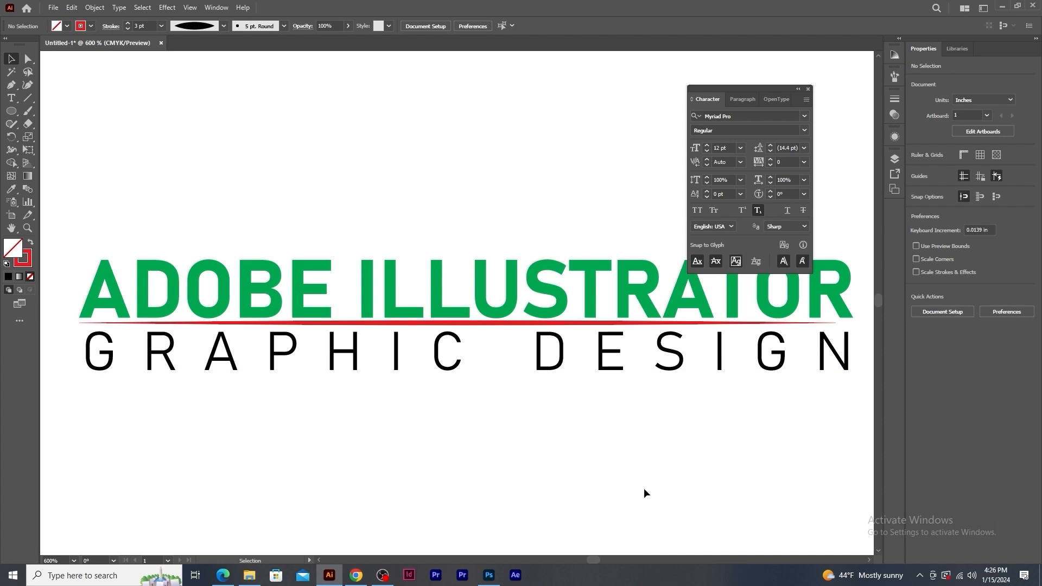
Step: Apply strikethrough to the "ADOBE ILLUSTRATOR GRAPHIC DESIGN" text and remove it again
click(562, 295)
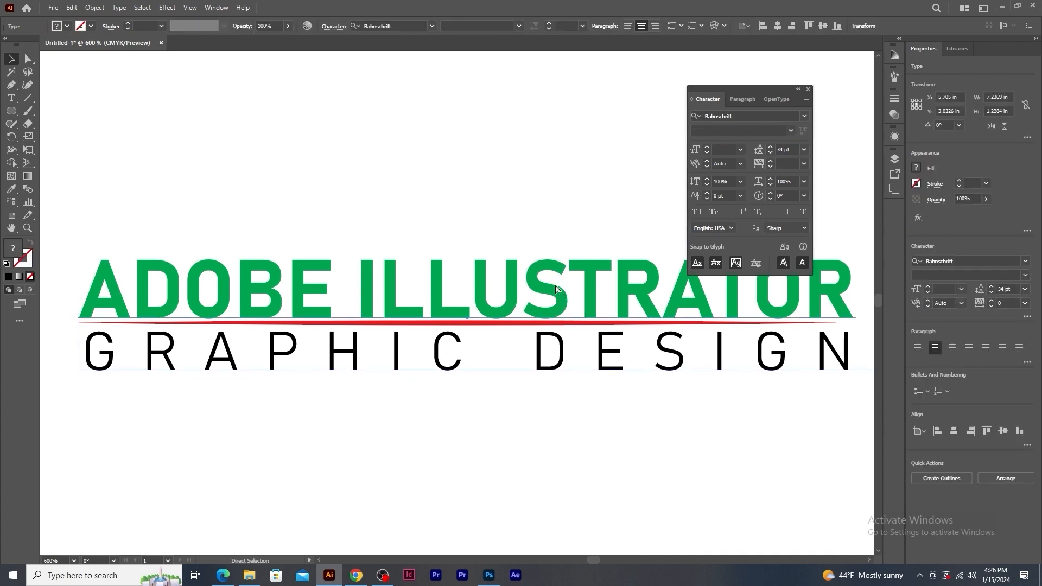
key(ctrl+minus)
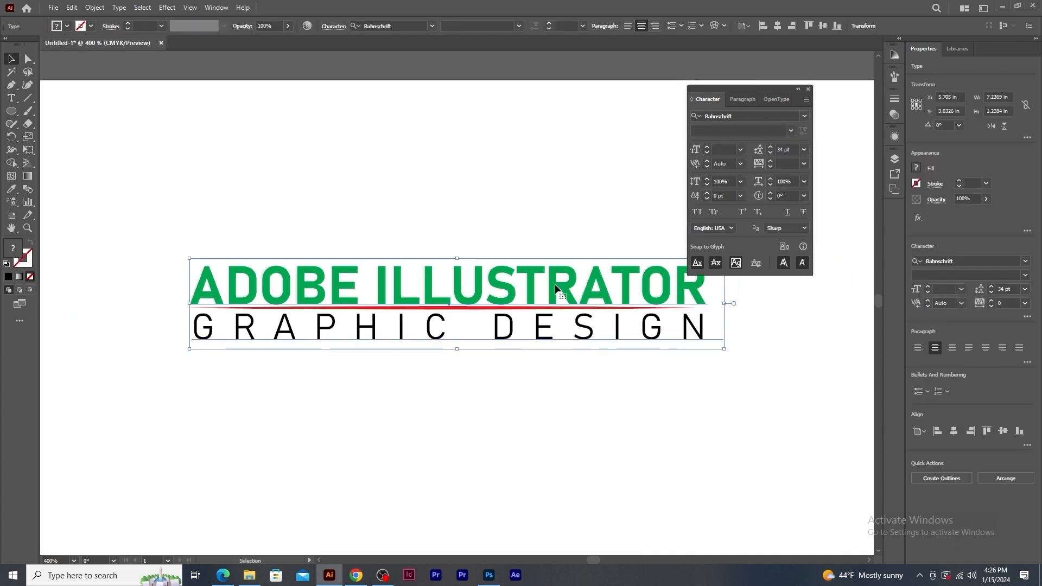
click(803, 211)
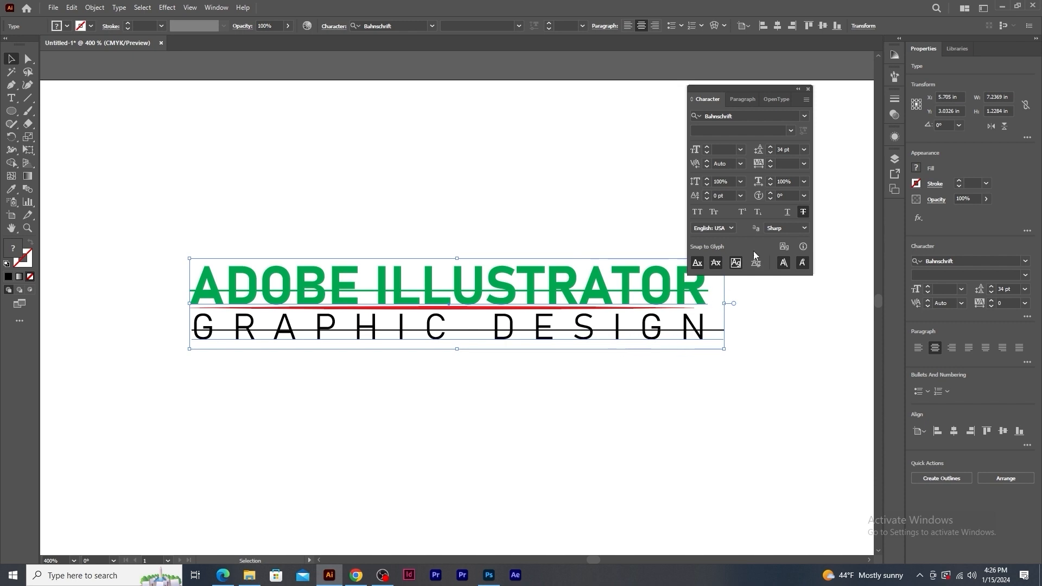
click(803, 212)
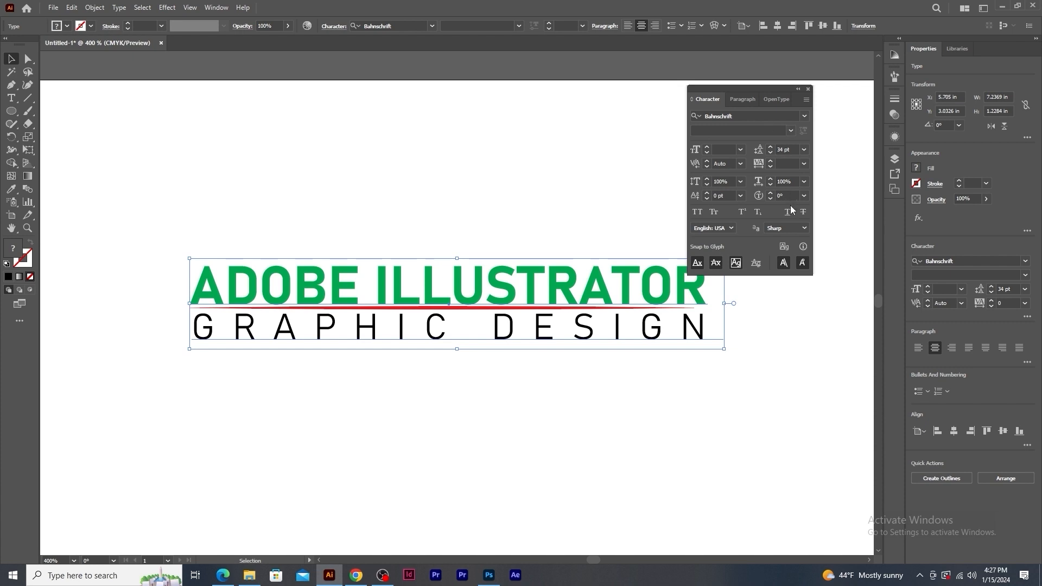
Step: Delete the title text together with the red line
drag(205, 200, 532, 386)
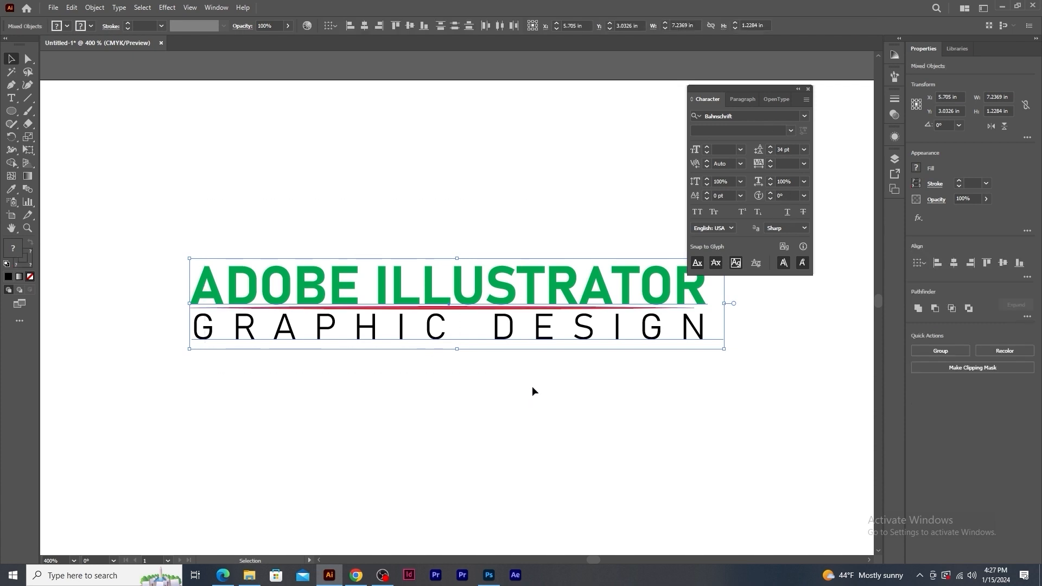
key(Delete)
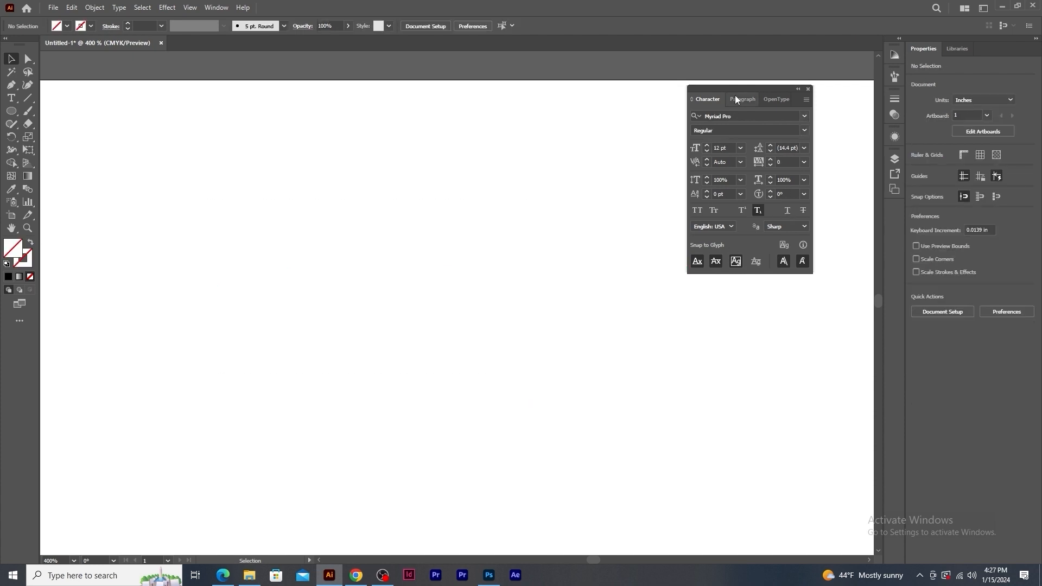
Step: Draw an open wavy path about 7.38 in wide across the artboard with the Pen tool, arching up and then dipping
drag(738, 88, 772, 70)
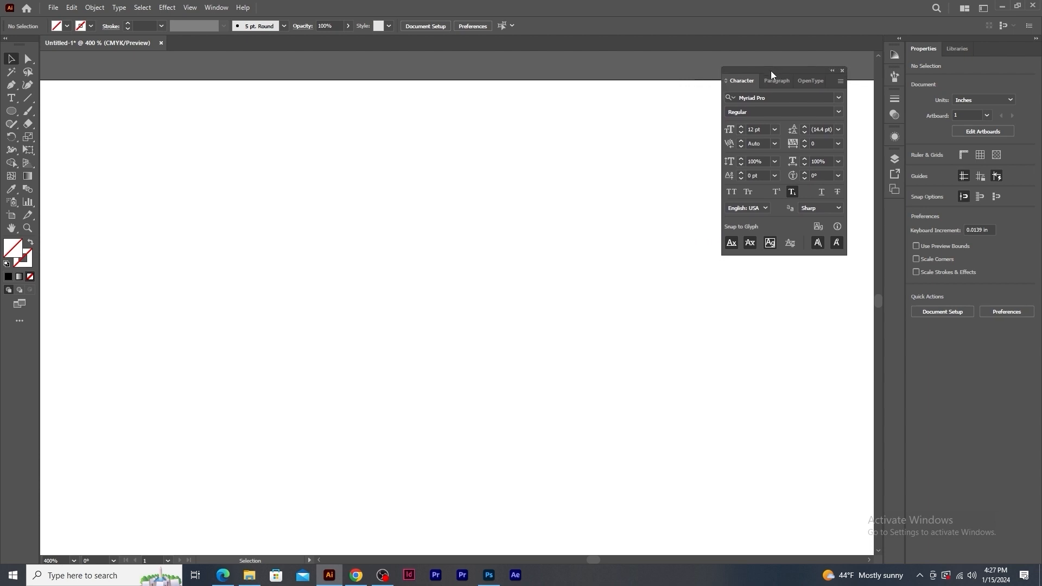
right_click(13, 100)
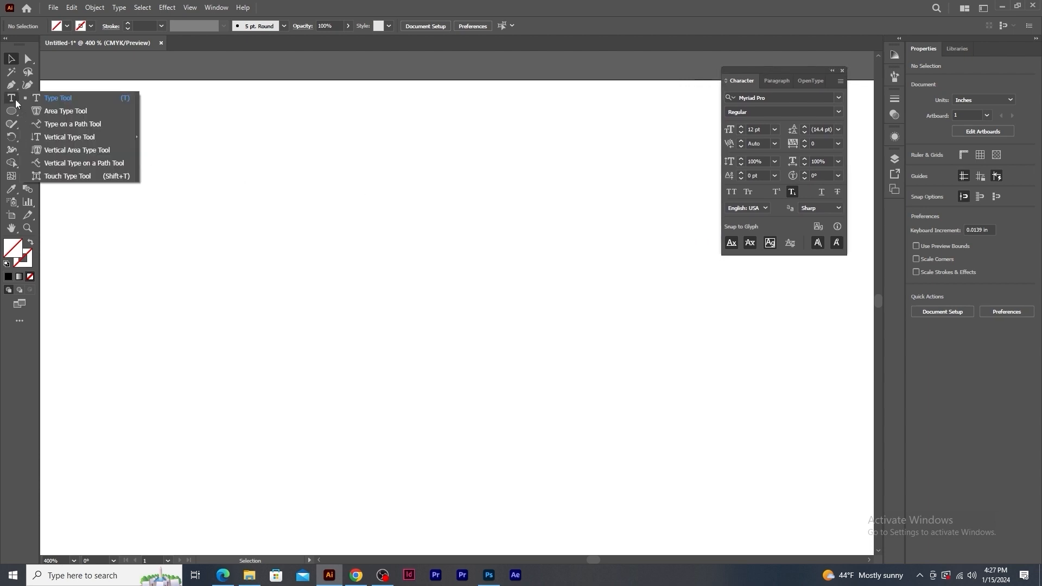
click(77, 124)
click(12, 86)
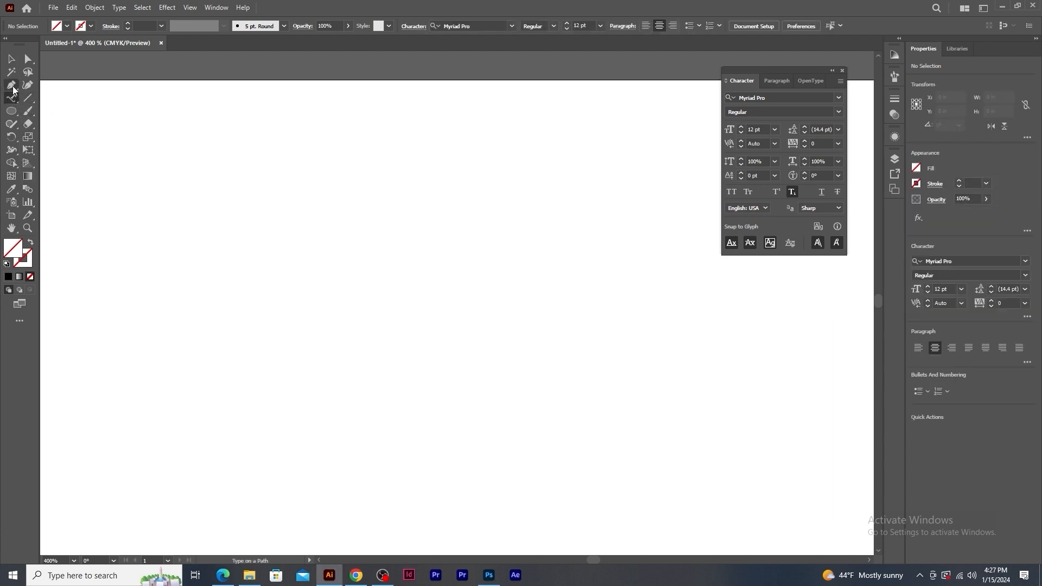
click(102, 322)
drag(324, 303, 466, 363)
click(646, 280)
drag(651, 280, 664, 269)
key(Escape)
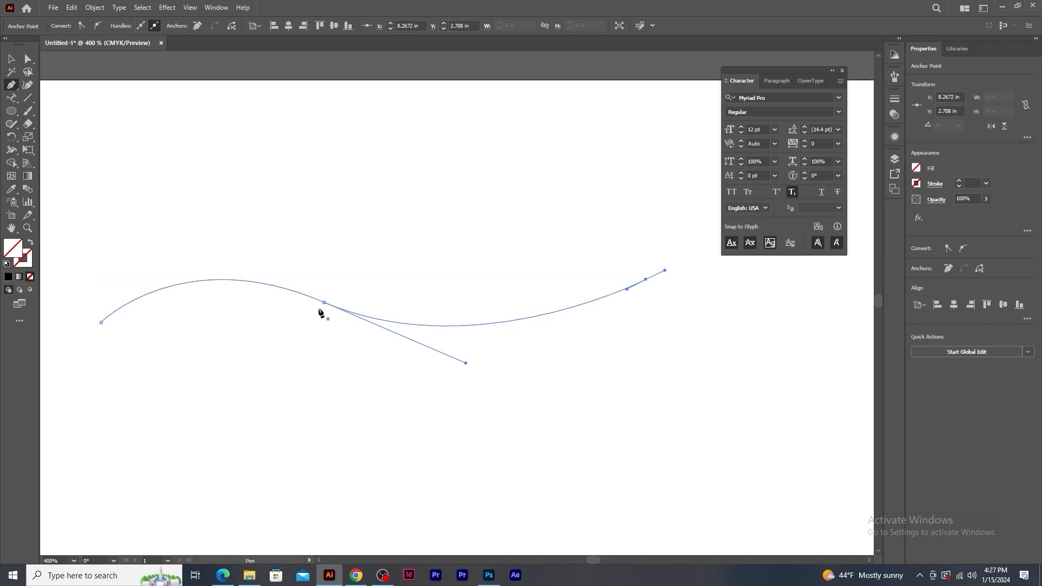
Step: Add the text "ADOBE ILLUSTRATOR" along the wavy path with the Type on a Path tool
click(11, 99)
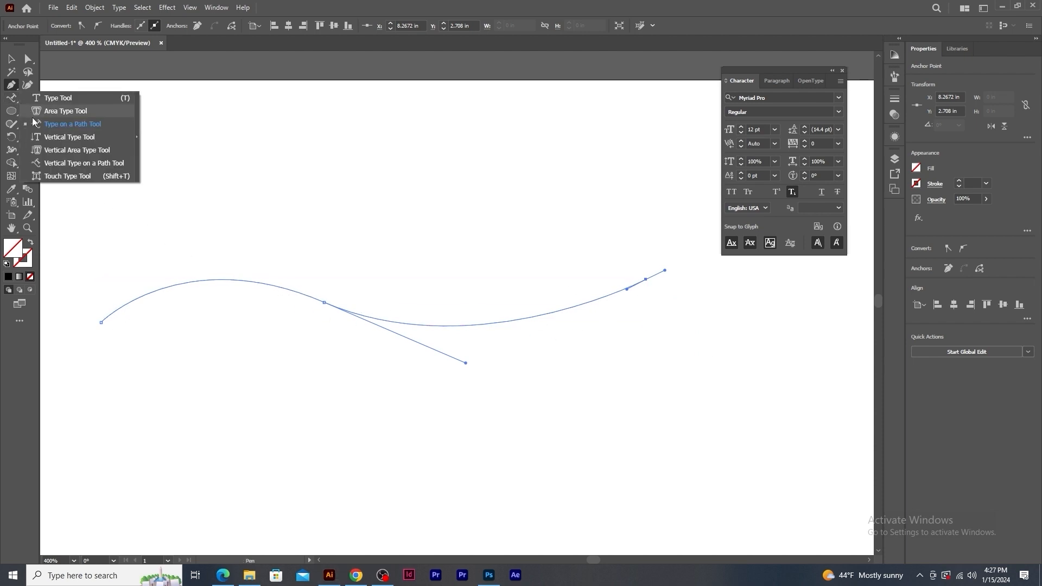
click(86, 124)
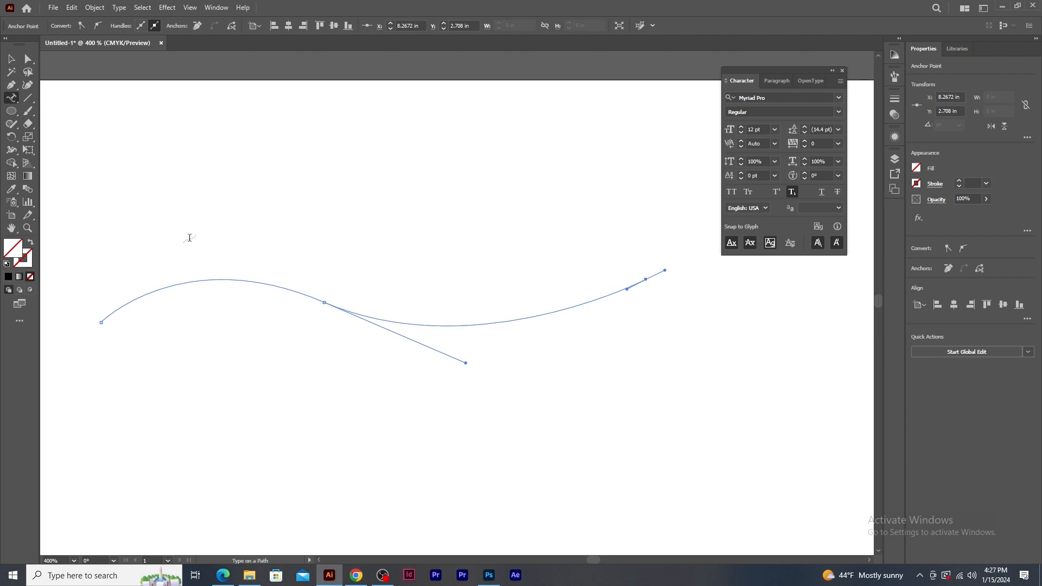
click(189, 282)
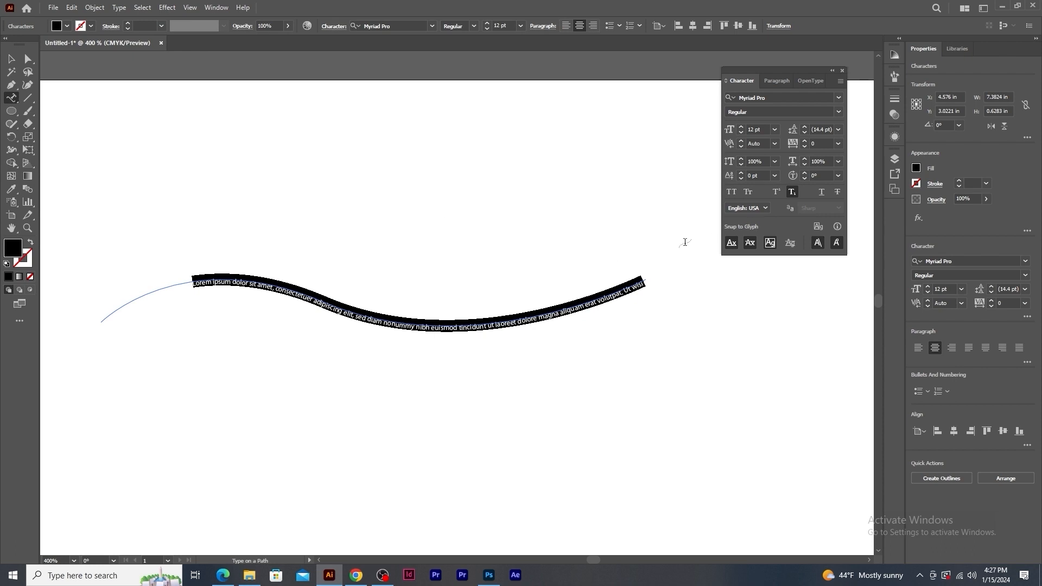
text(ADOBE ILLUSTRATOR)
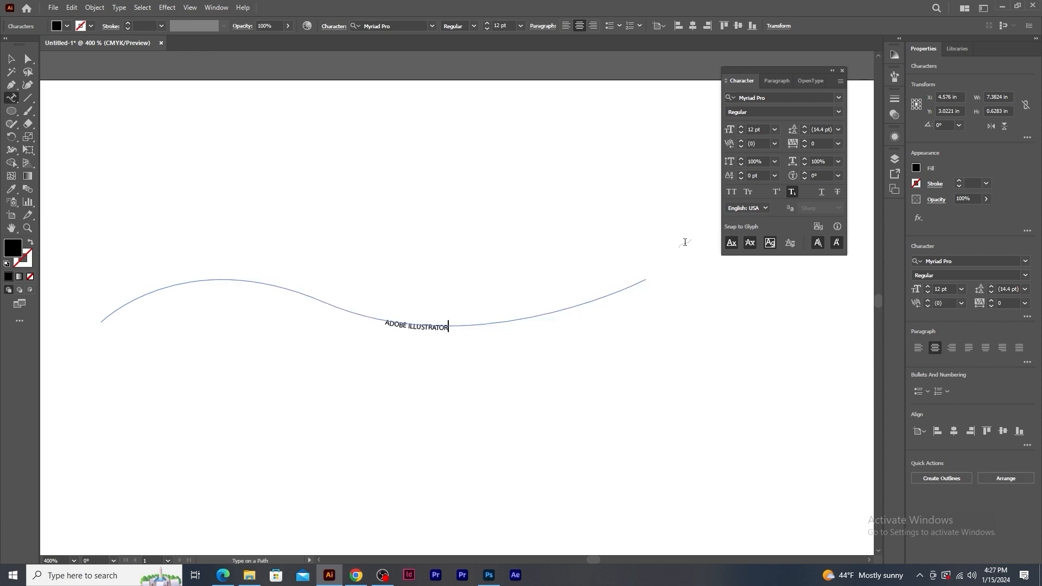
Step: Enlarge the "ADOBE ILLUSTRATOR" path text to 72 pt
drag(422, 326, 386, 324)
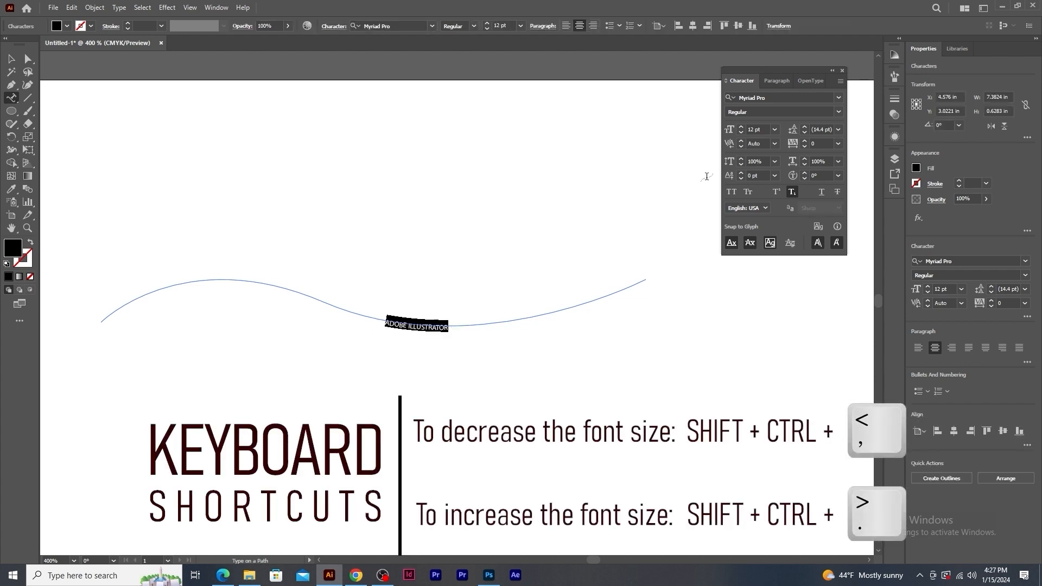
click(488, 23)
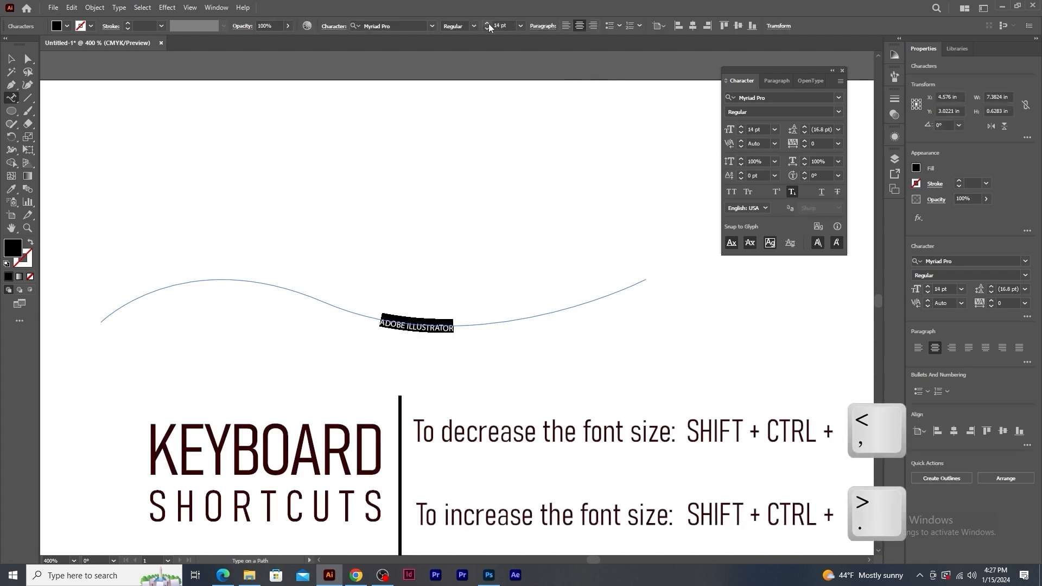
click(488, 23)
click(488, 24)
click(487, 23)
click(488, 24)
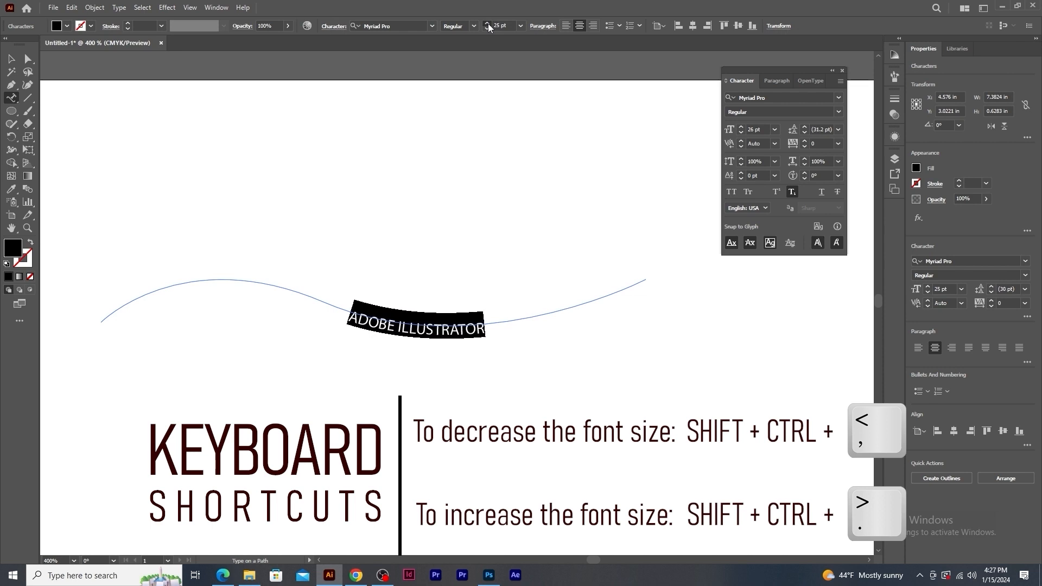
click(487, 24)
click(487, 23)
click(488, 24)
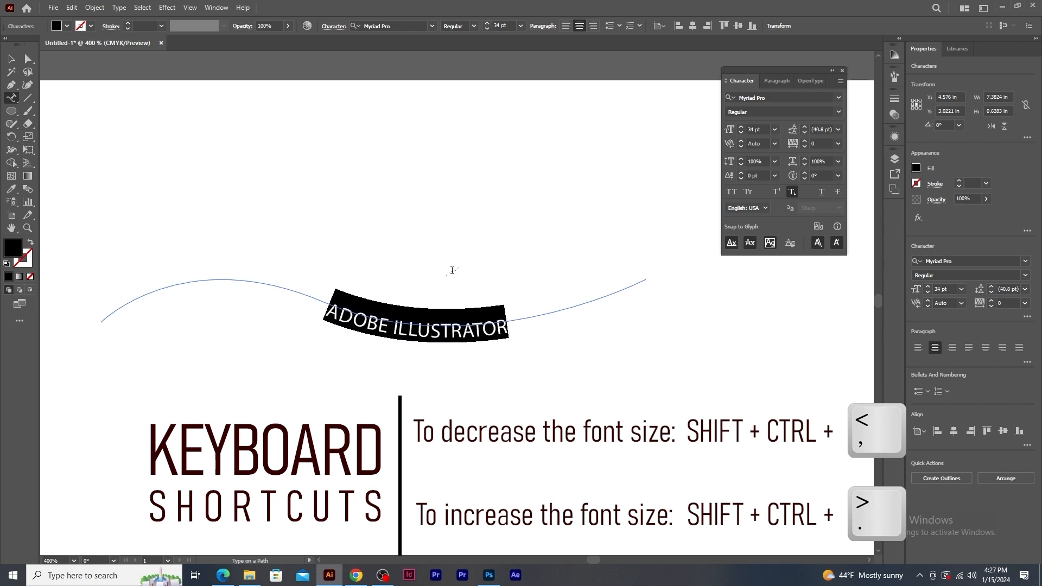
key(ctrl+shift+period)
key(ctrl+shift+period)
key(ctrl+shift+period)
key(ctrl+shift+period)
key(ctrl+shift+period)
key(ctrl+shift+period)
key(ctrl+shift+period)
key(ctrl+shift+period)
key(ctrl+shift+period)
key(ctrl+shift+period)
key(ctrl+shift+period)
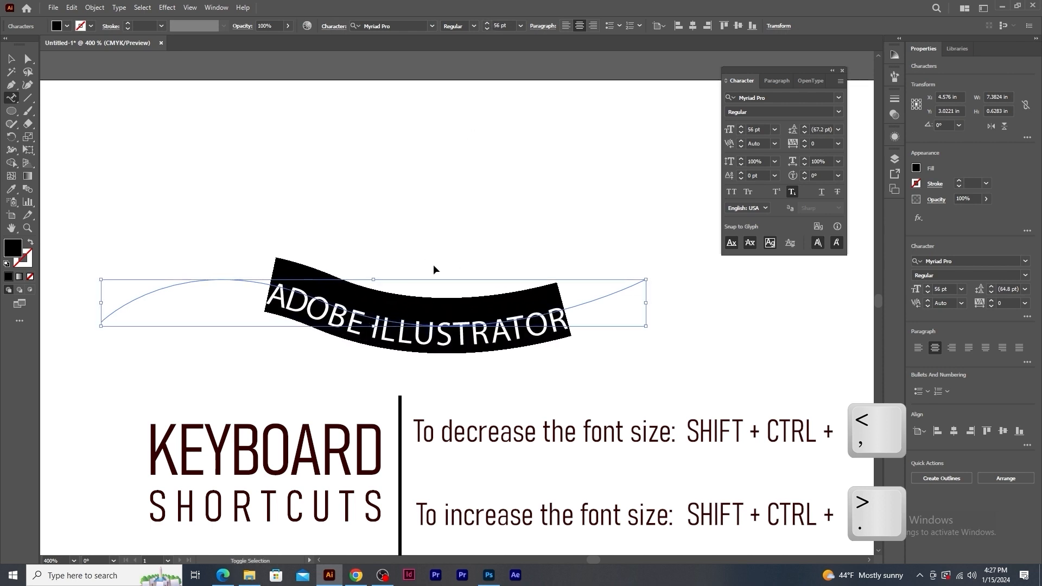
key(ctrl+shift+period)
key(ctrl+shift+period)
key(ctrl+shift+period)
key(ctrl+shift+period)
key(ctrl+shift+period)
key(ctrl+shift+period)
key(ctrl+shift+period)
key(ctrl+shift+period)
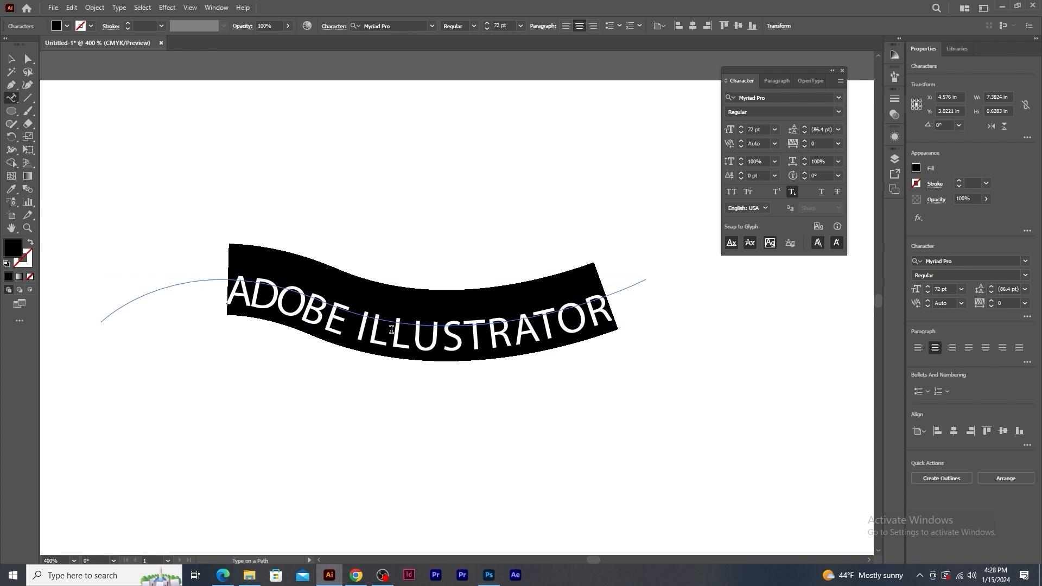
Step: Remove the subscript formatting from the path text and set its font size to 43 pt
click(792, 193)
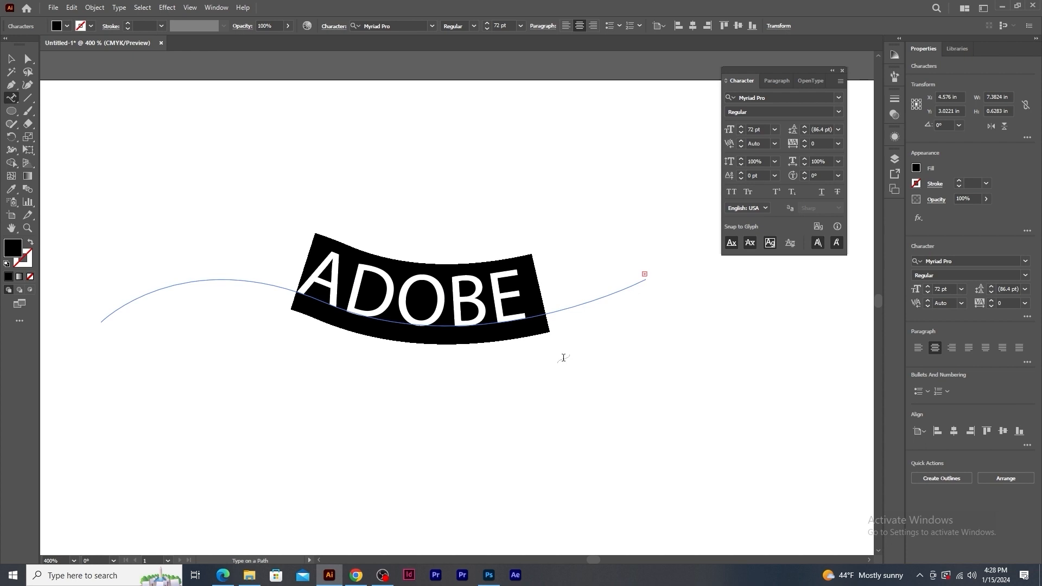
click(487, 28)
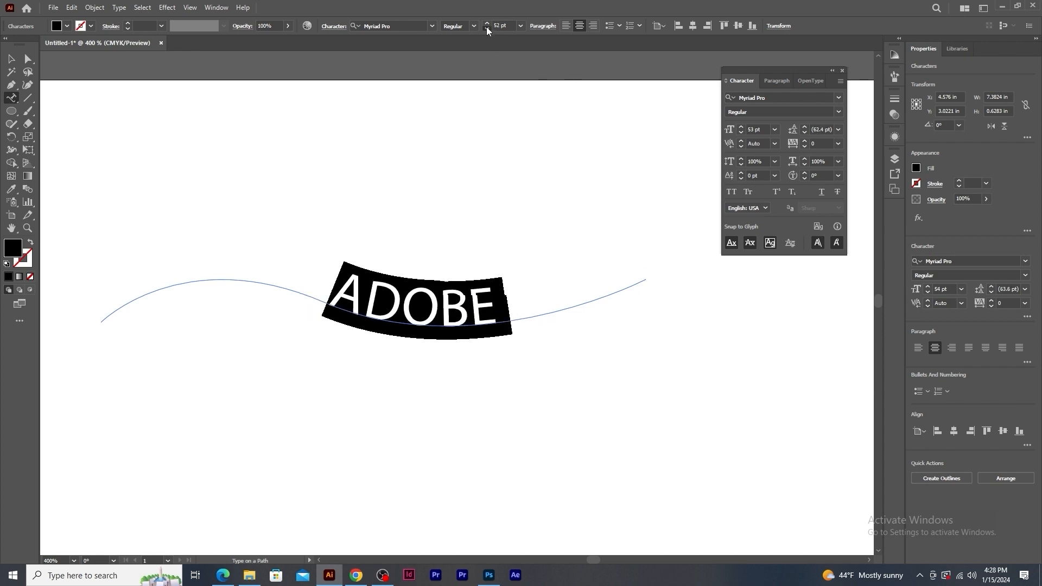
click(487, 28)
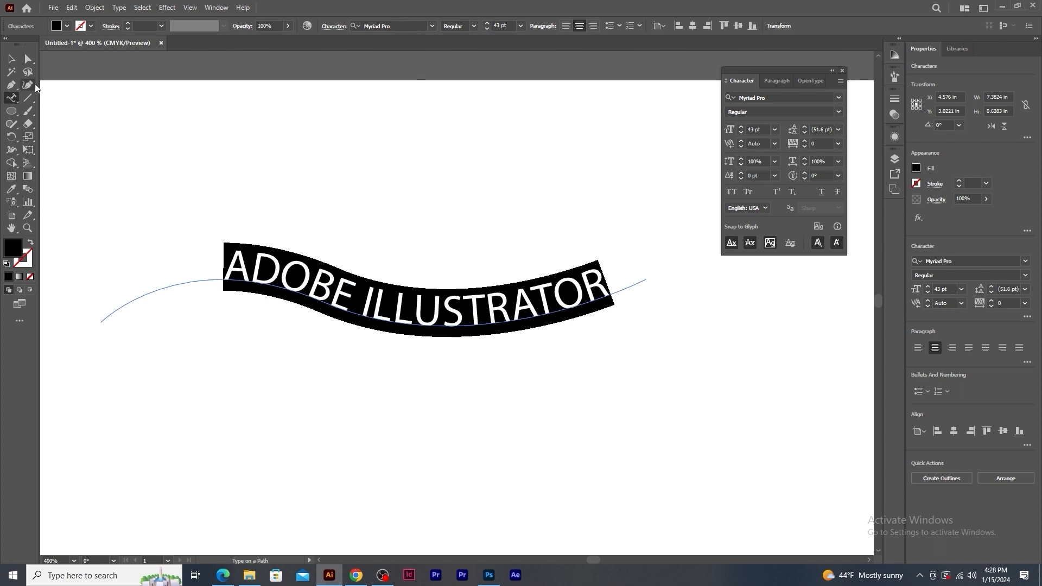
Step: Adjust the start and end brackets of the path text, then slide the text along the curve toward its right end
click(15, 63)
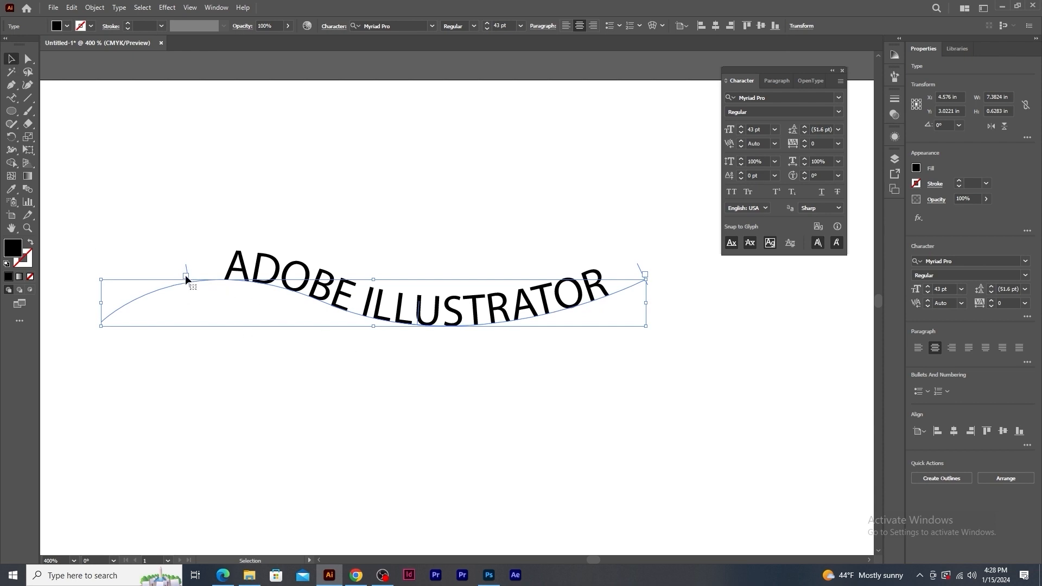
drag(186, 273, 120, 312)
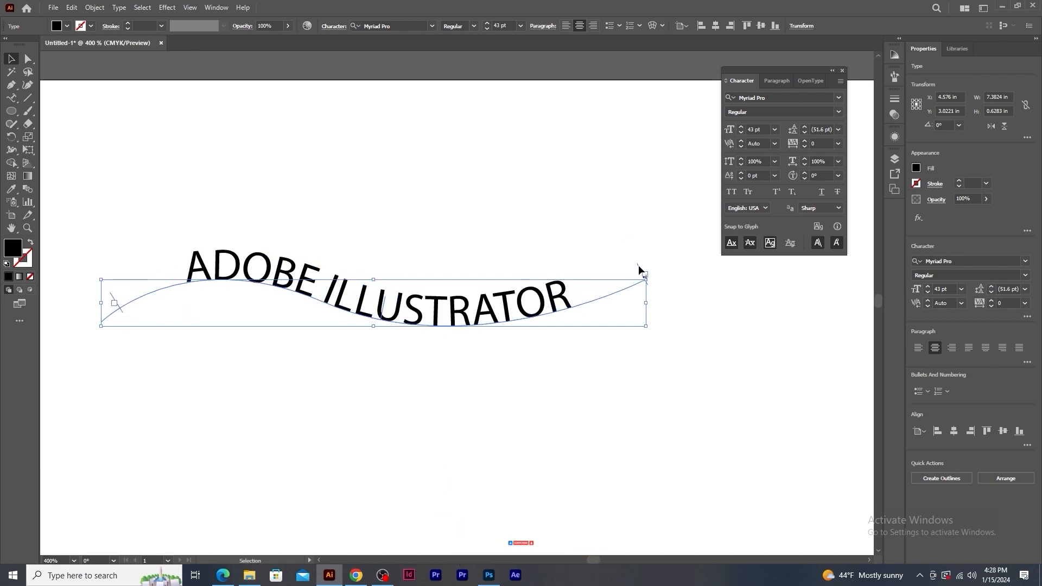
drag(638, 265, 396, 328)
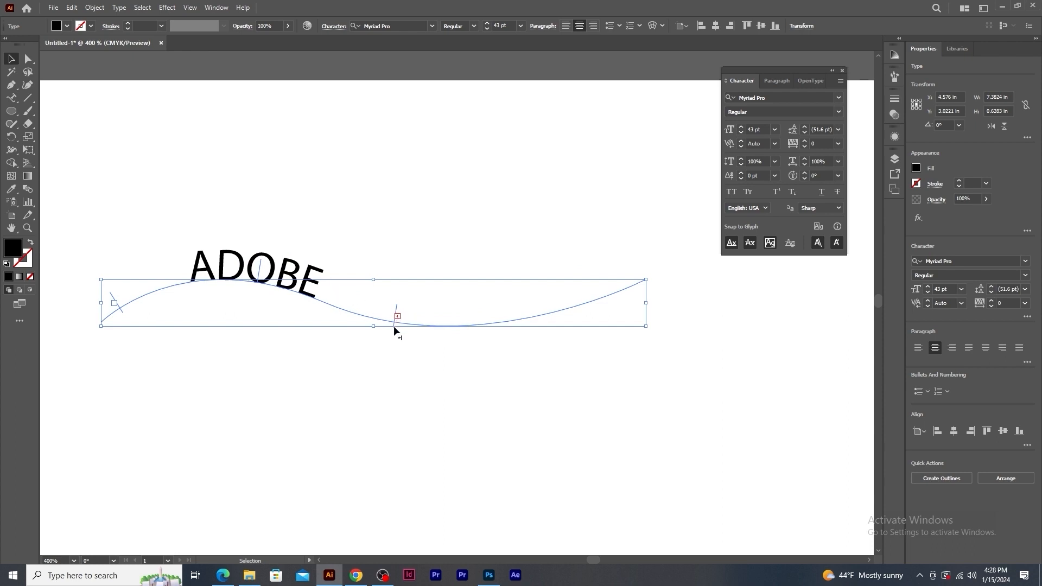
drag(394, 324, 523, 323)
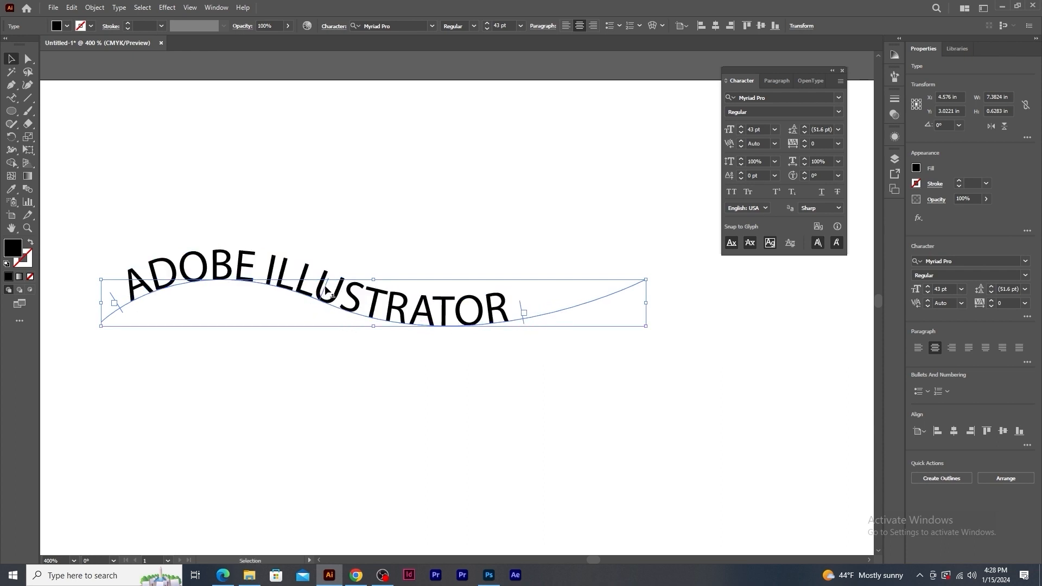
drag(328, 293, 374, 310)
click(363, 421)
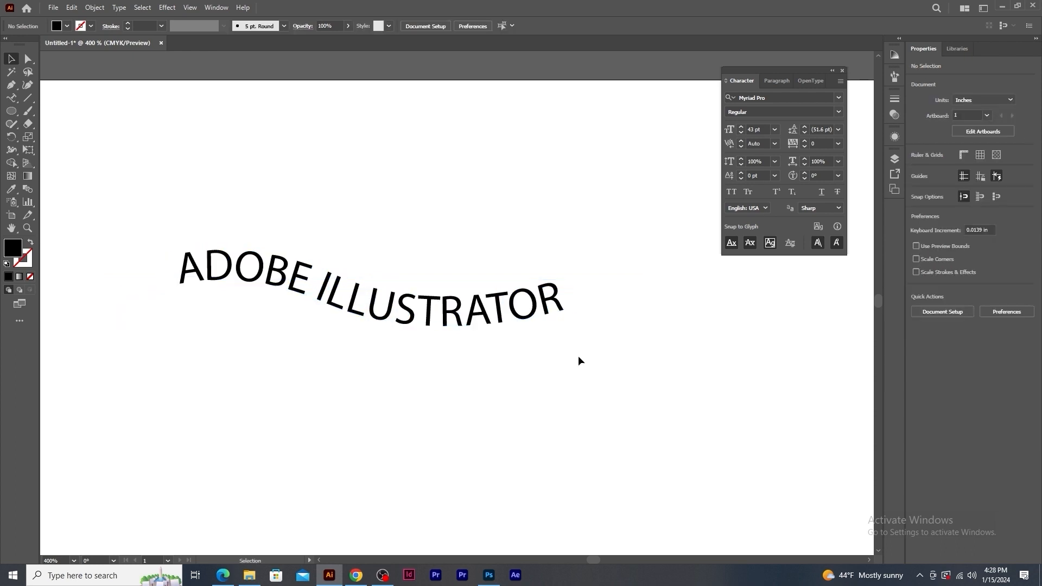
Step: Delete the "ADOBE ILLUSTRATOR" text together with its wavy path
click(496, 305)
key(Delete)
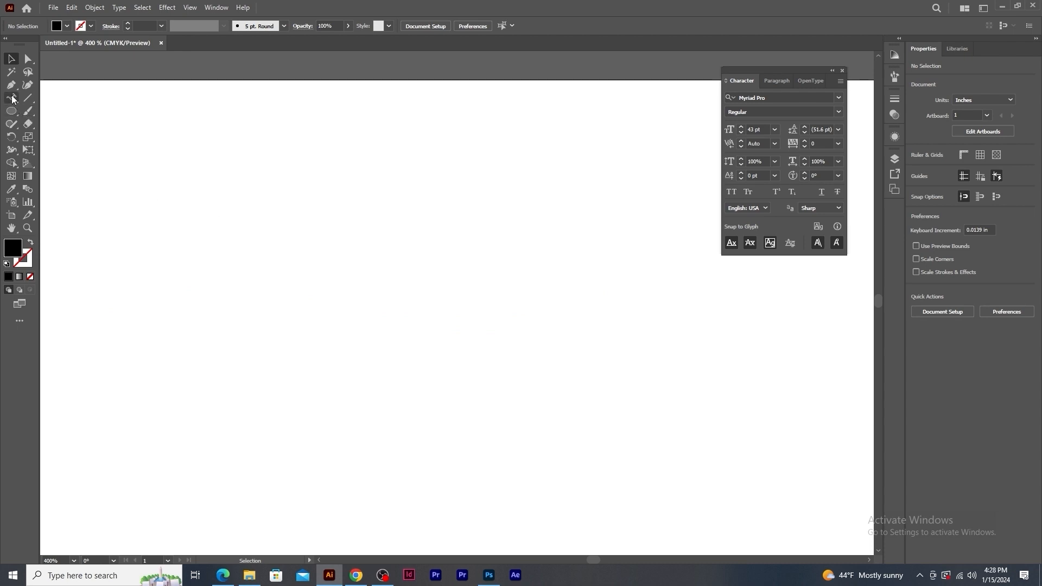
Step: Draw a circle about 2.66 in in diameter in the middle of the artboard and set its fill to none
click(12, 112)
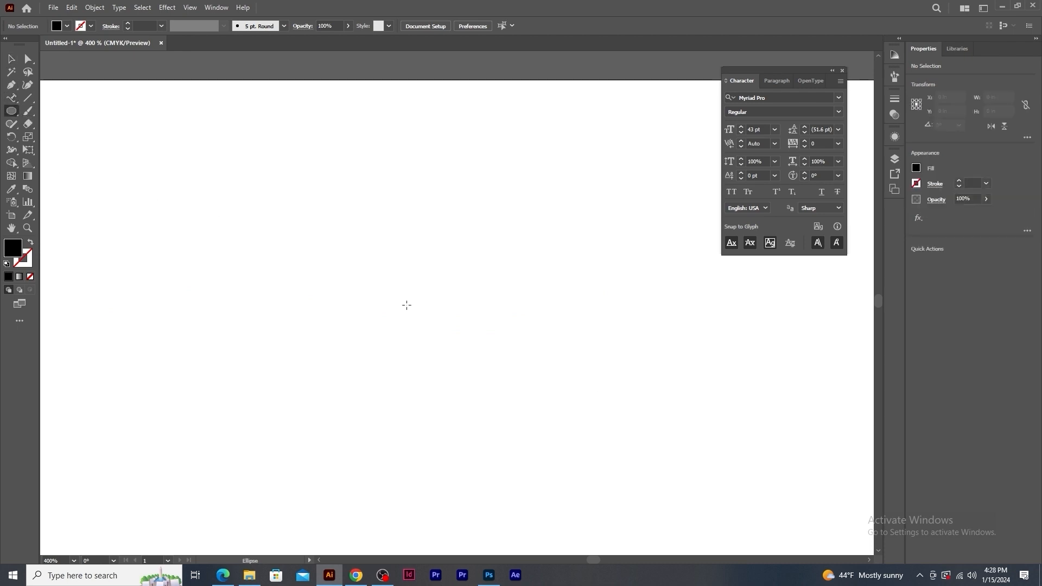
drag(440, 295, 538, 394)
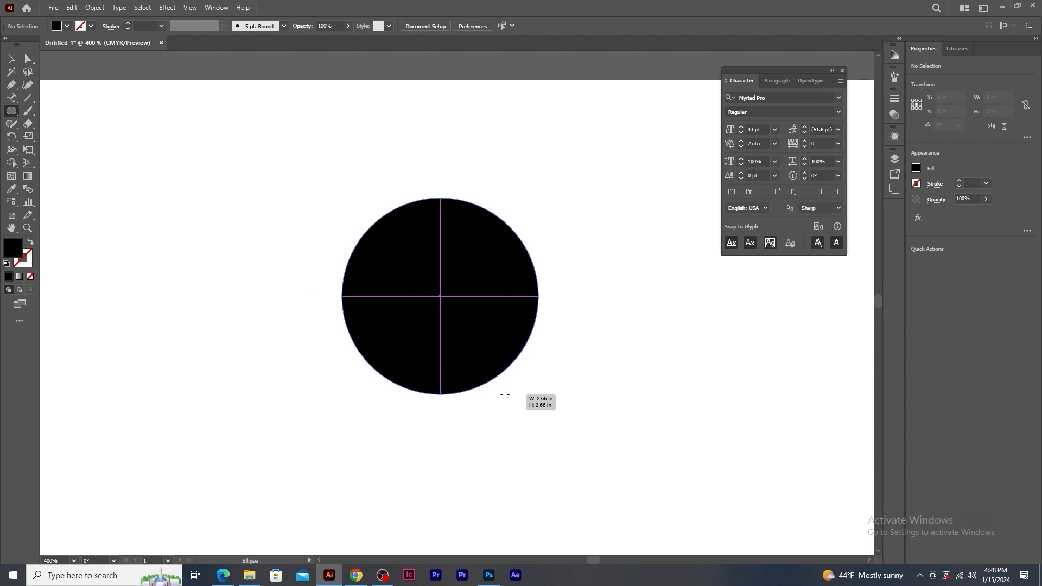
click(67, 26)
click(7, 45)
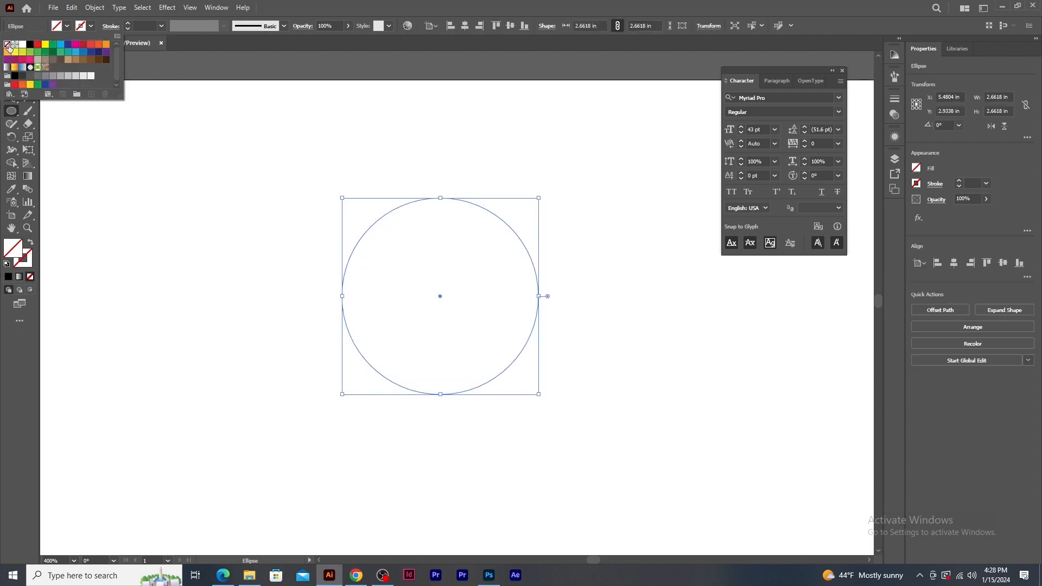
click(399, 4)
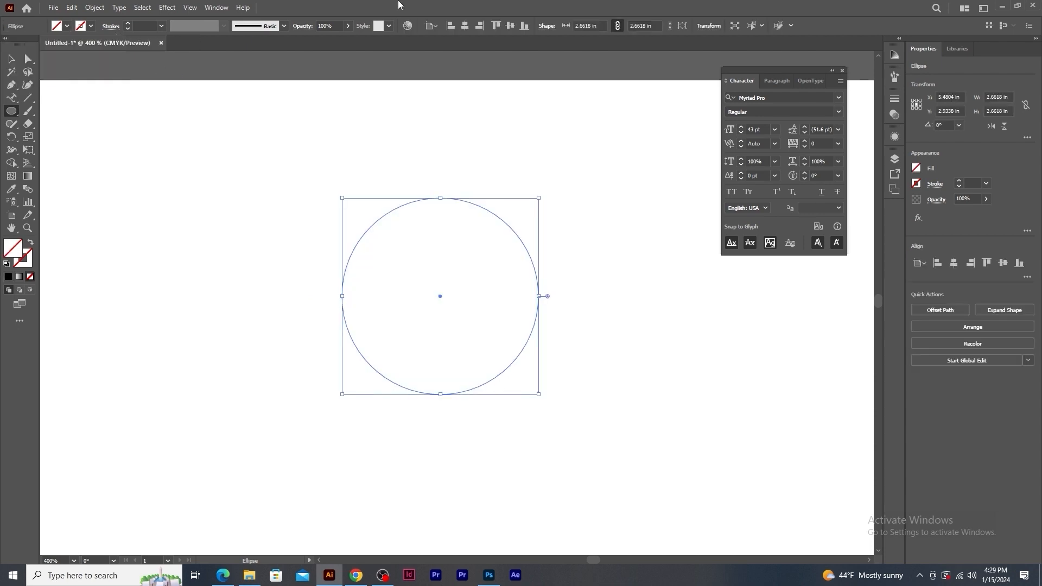
Step: Add the text "TECH SAVVY BYTES" along the circle with the Type on a Path tool
click(12, 97)
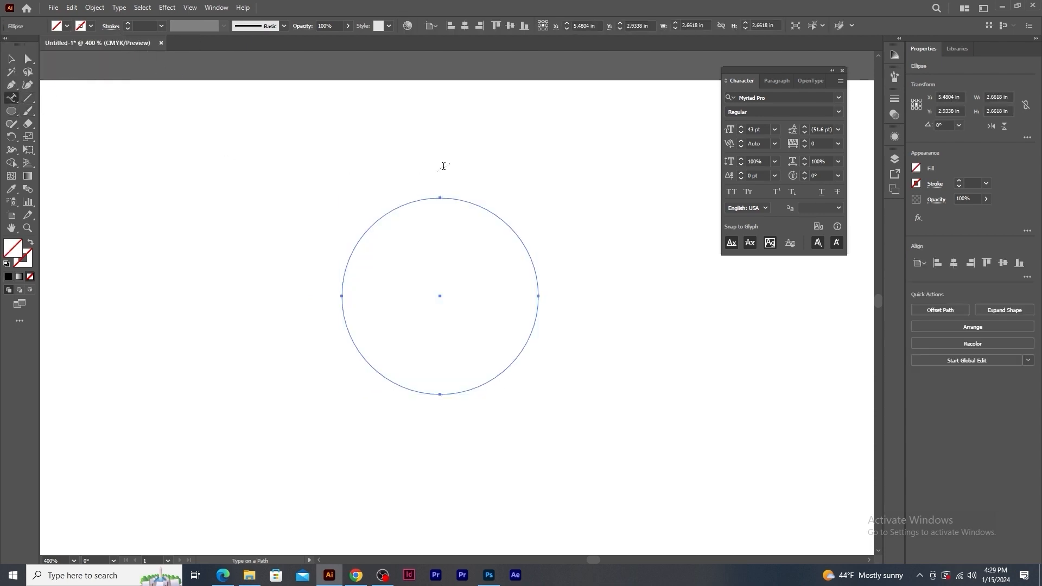
click(429, 198)
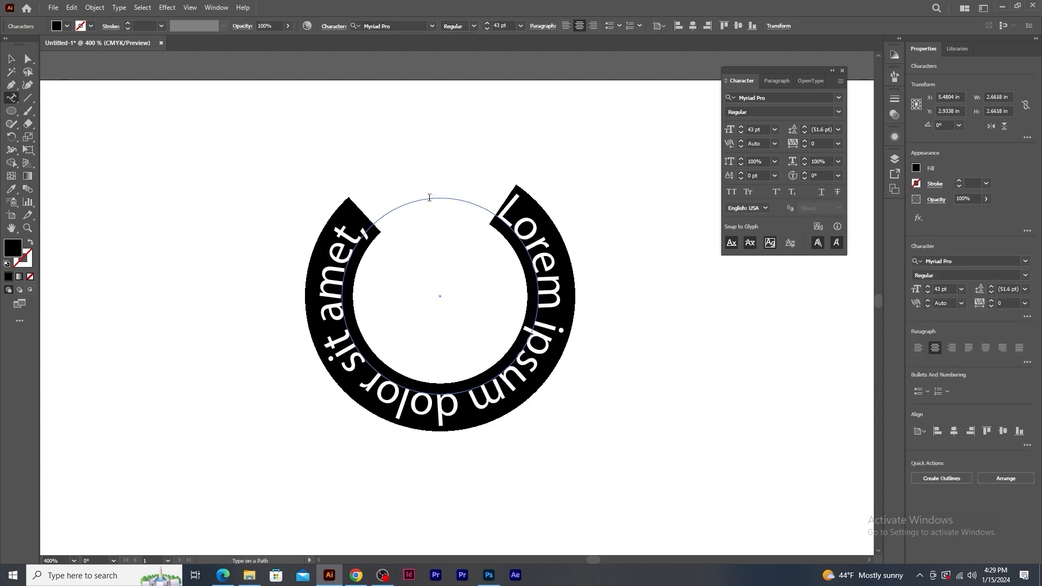
text(TECH S)
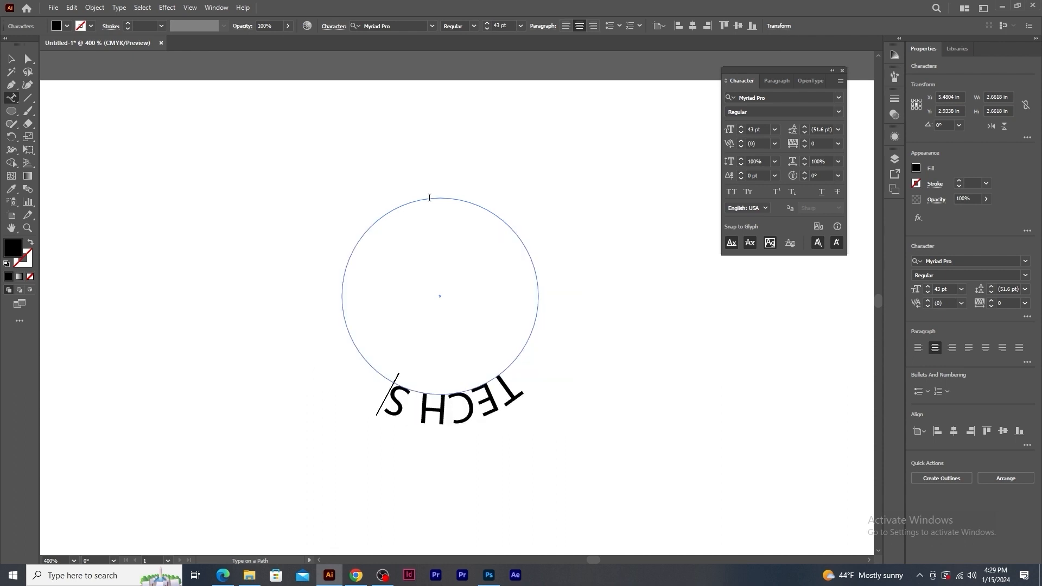
text(AVVY BYTES)
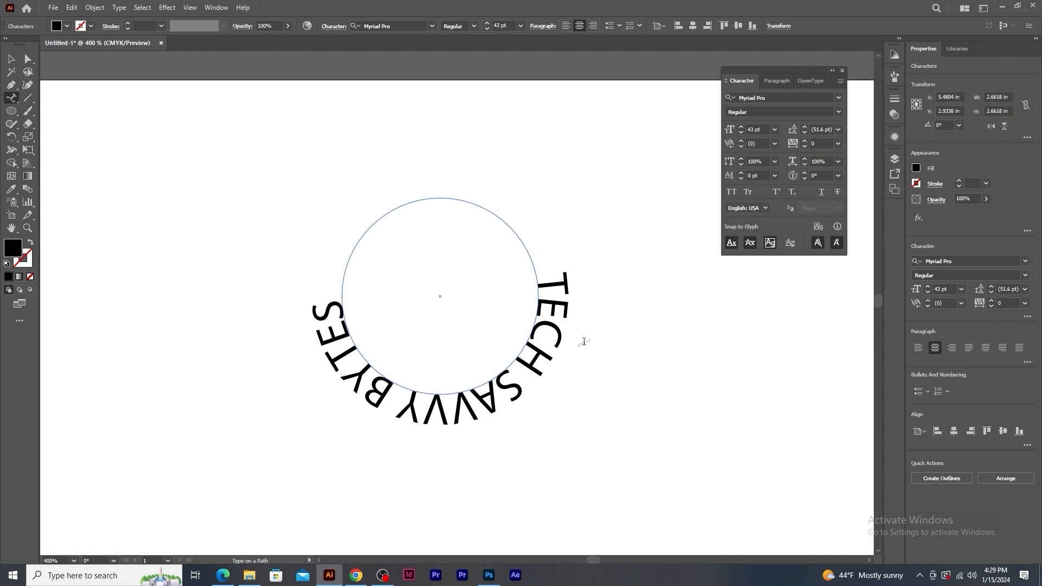
Step: Limit the circle text to half the circumference with its end bracket and rotate it to arch centred over the circle's top
click(11, 60)
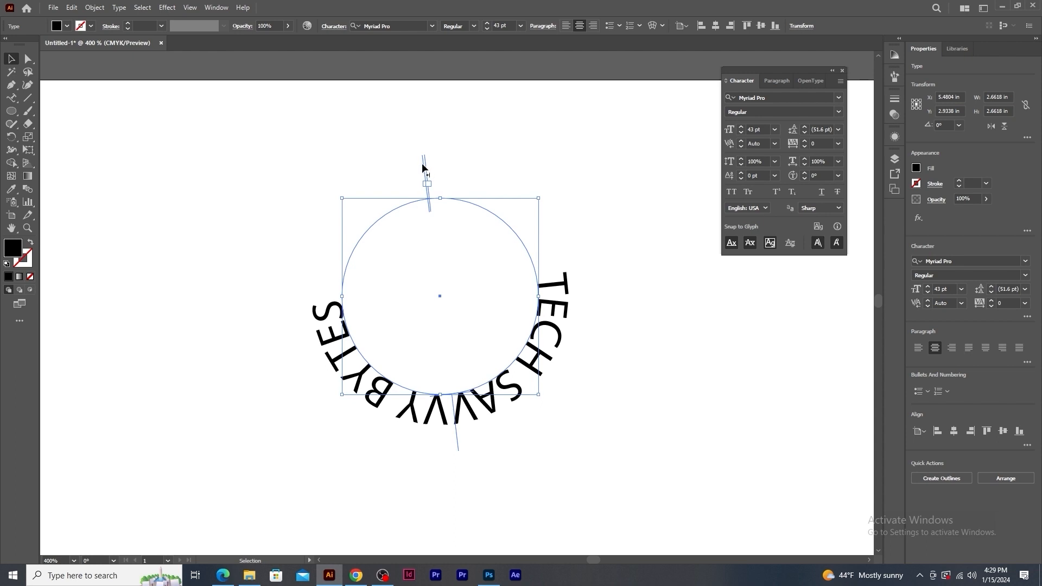
drag(421, 163, 431, 404)
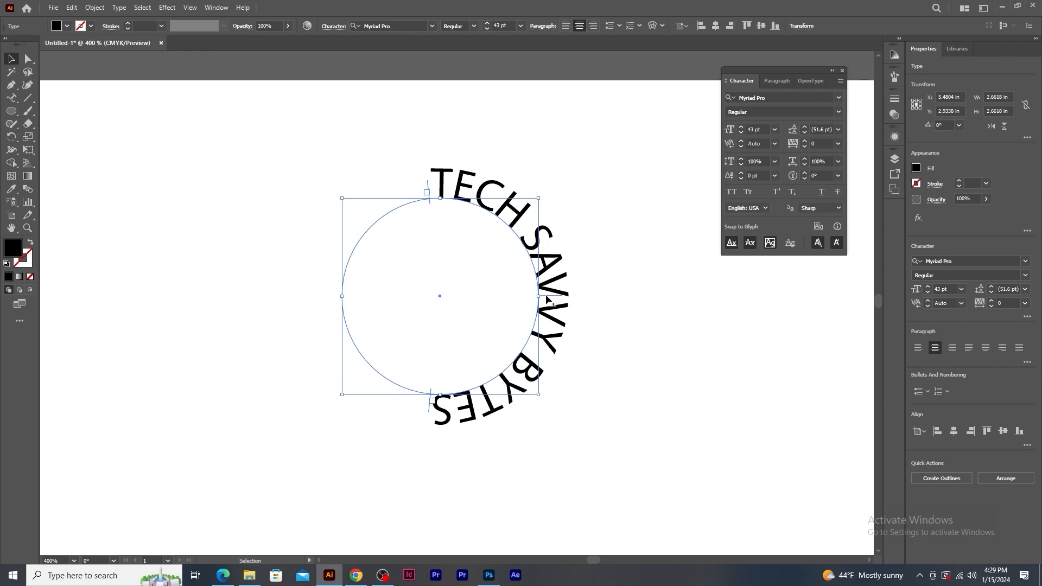
drag(558, 299, 440, 176)
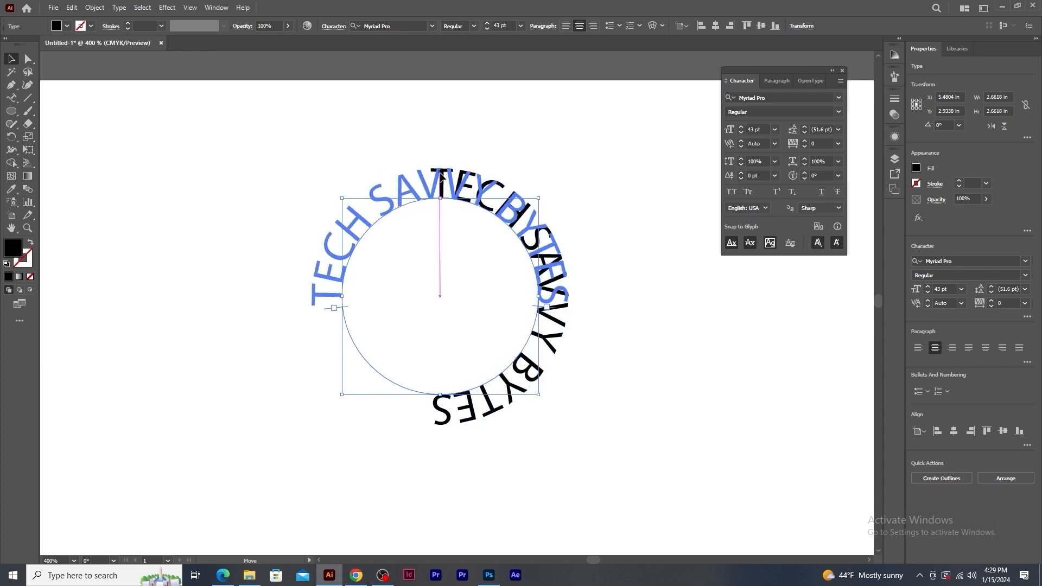
drag(441, 175, 442, 176)
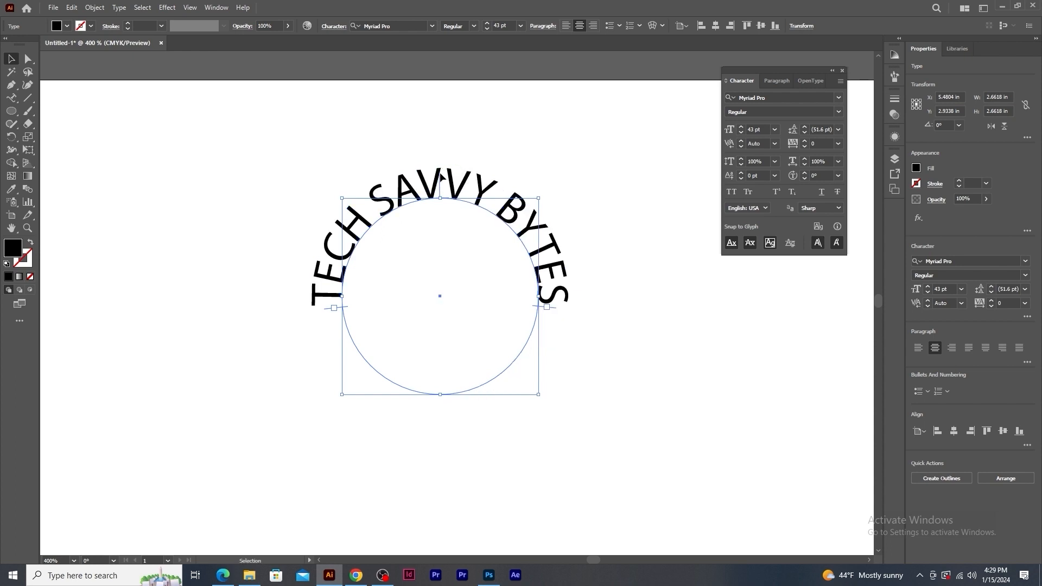
Step: Set the circle text's font to Luckiest Guy Regular and extend its end bracket so that "TECH SAVVY BYTES" fits completely
click(432, 26)
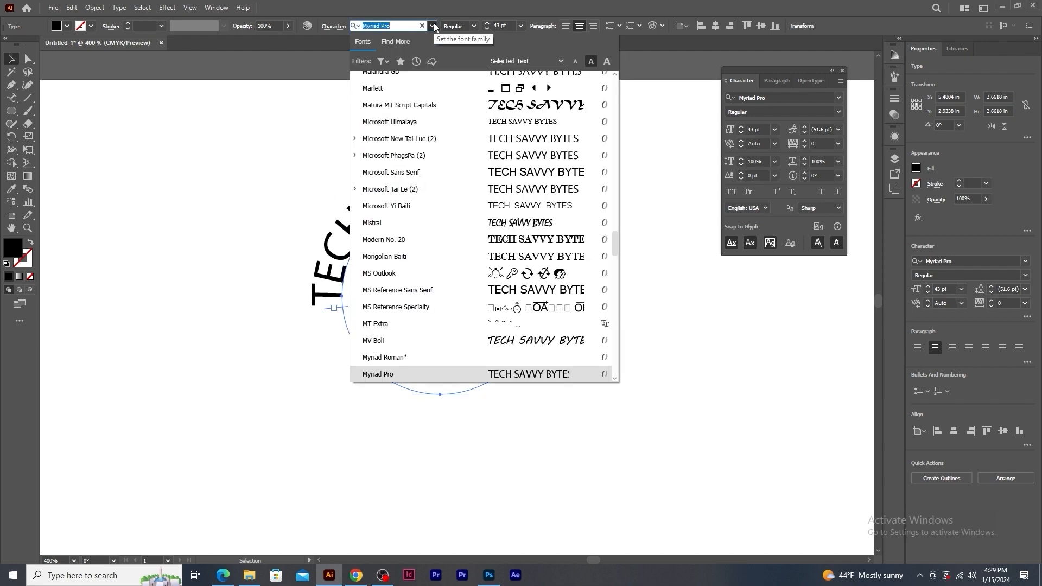
text(luck)
key(Return)
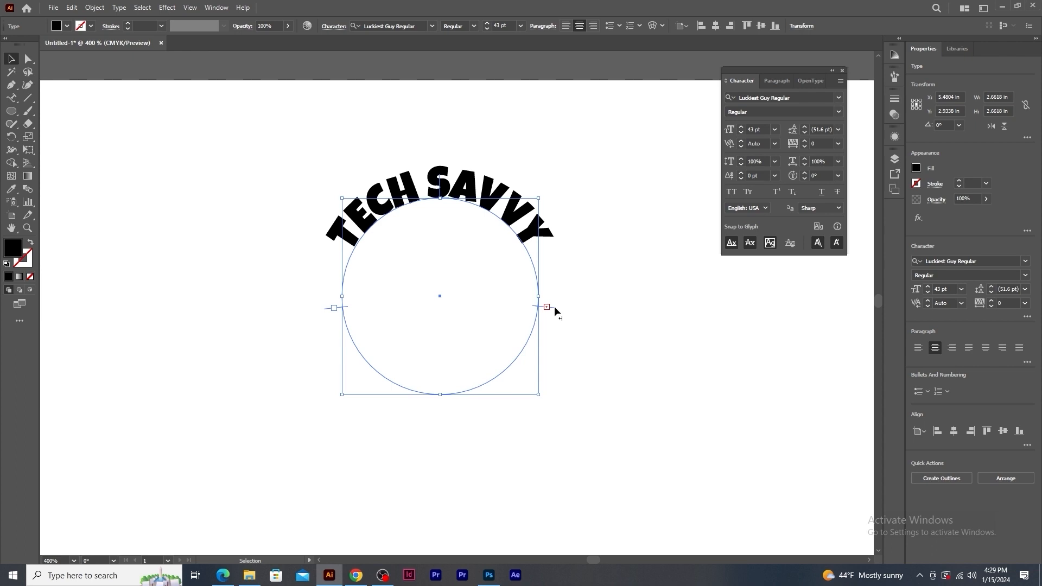
drag(554, 307, 554, 321)
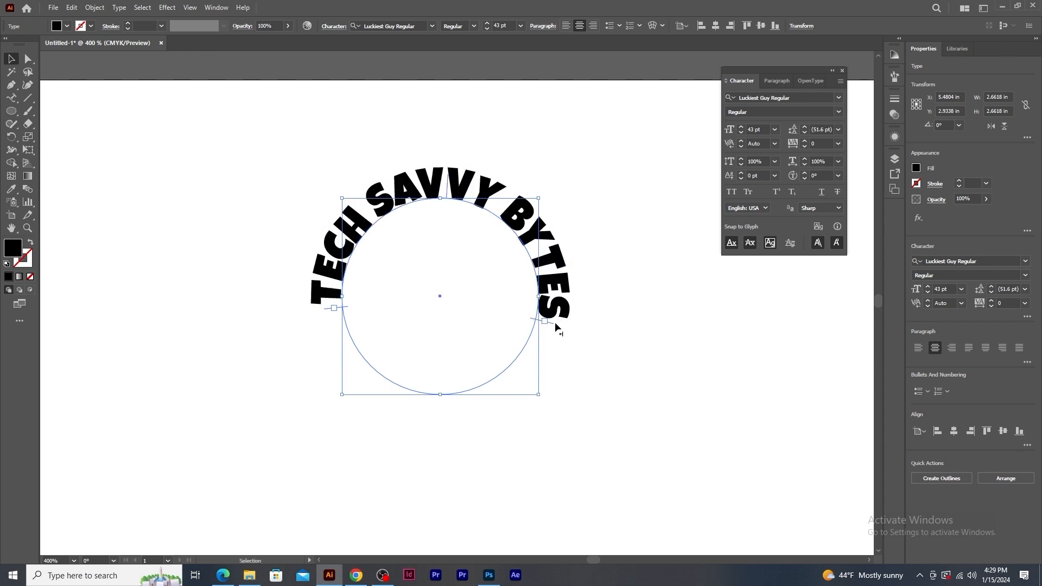
Step: Reduce the circle text's font size to 33 pt and rotate it along the path to centre it over the circle's top
click(741, 132)
click(741, 132)
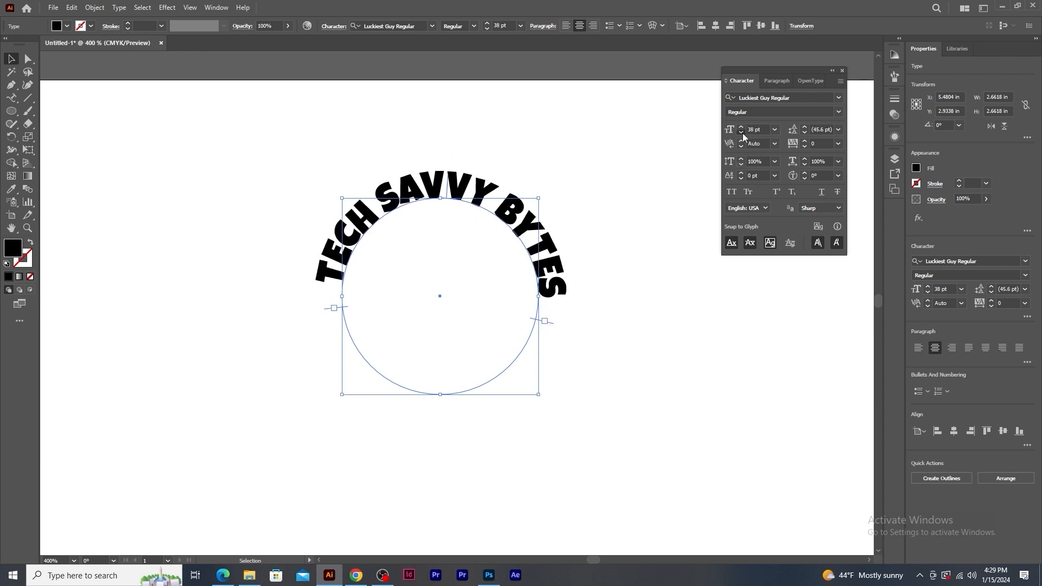
click(741, 133)
click(741, 132)
click(741, 133)
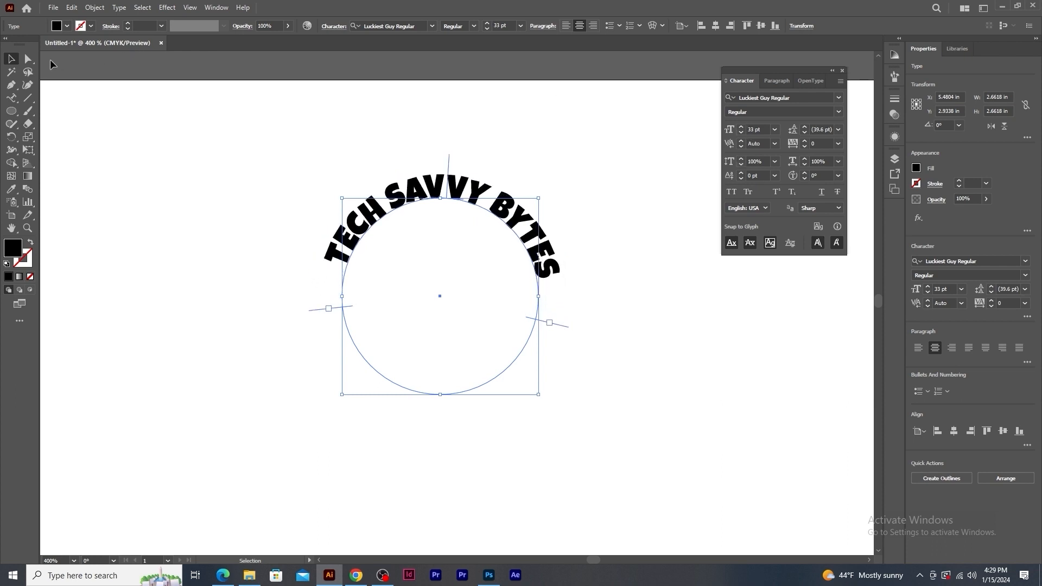
drag(447, 157, 438, 155)
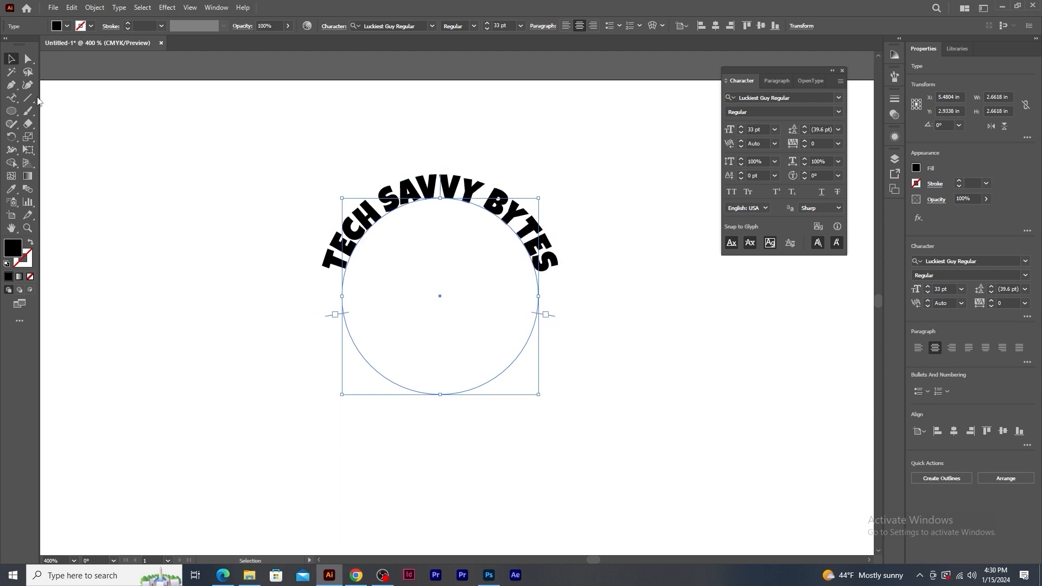
click(194, 466)
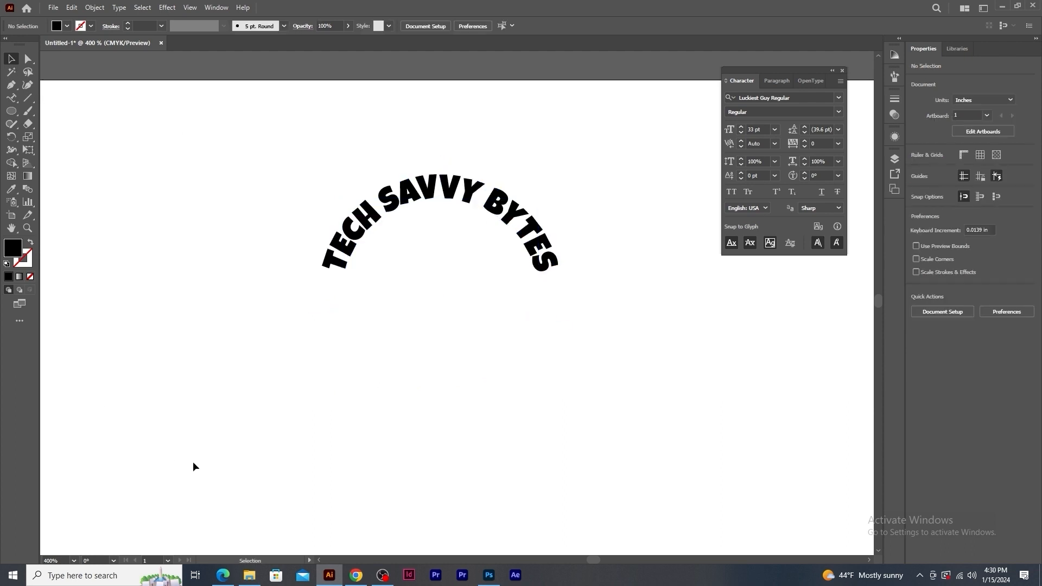
Step: Duplicate the circle text beside the original and replace the copy's wording with "TUTORIALS"
click(441, 196)
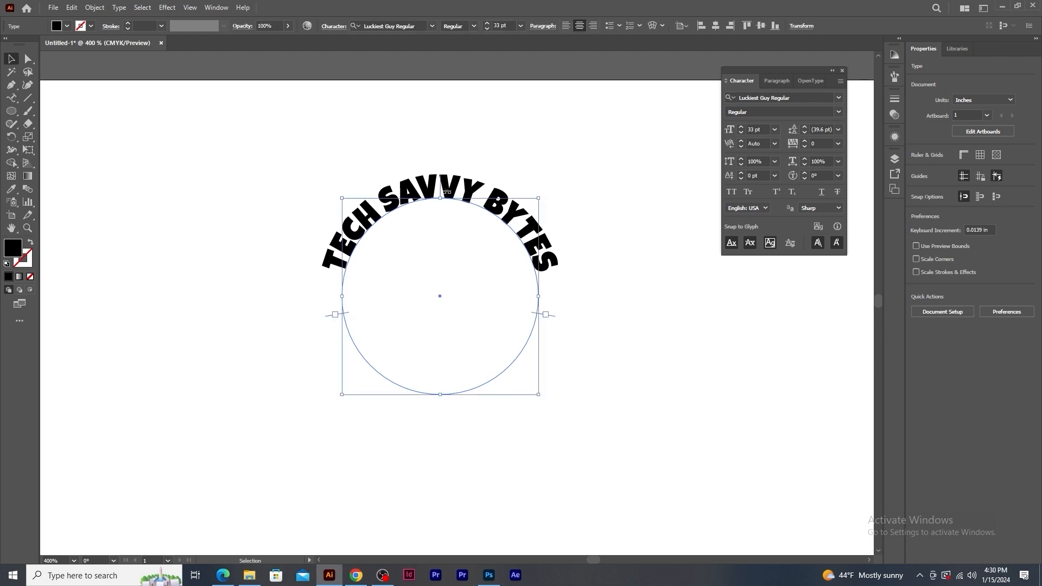
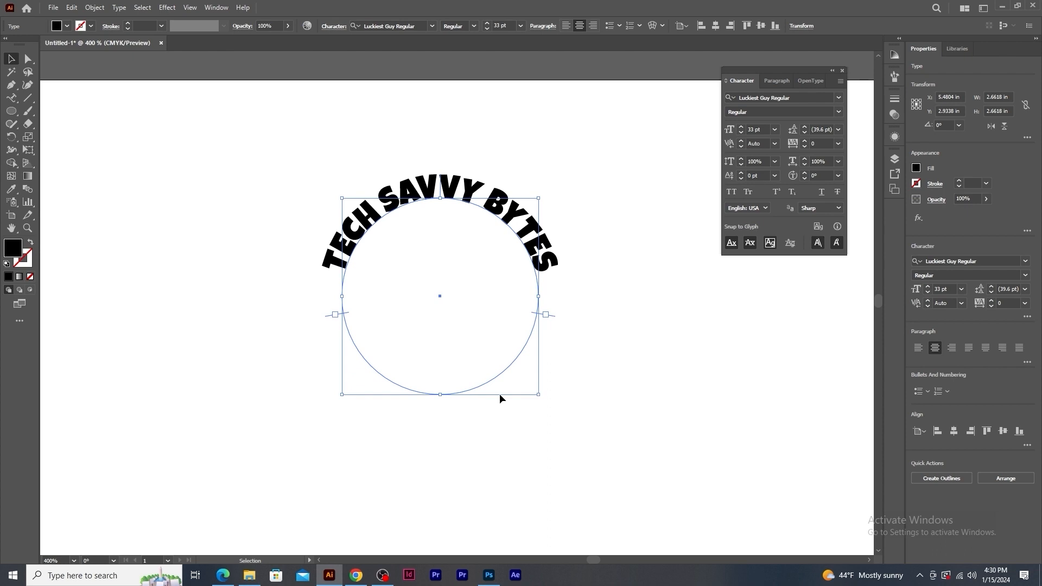
drag(506, 307, 665, 326)
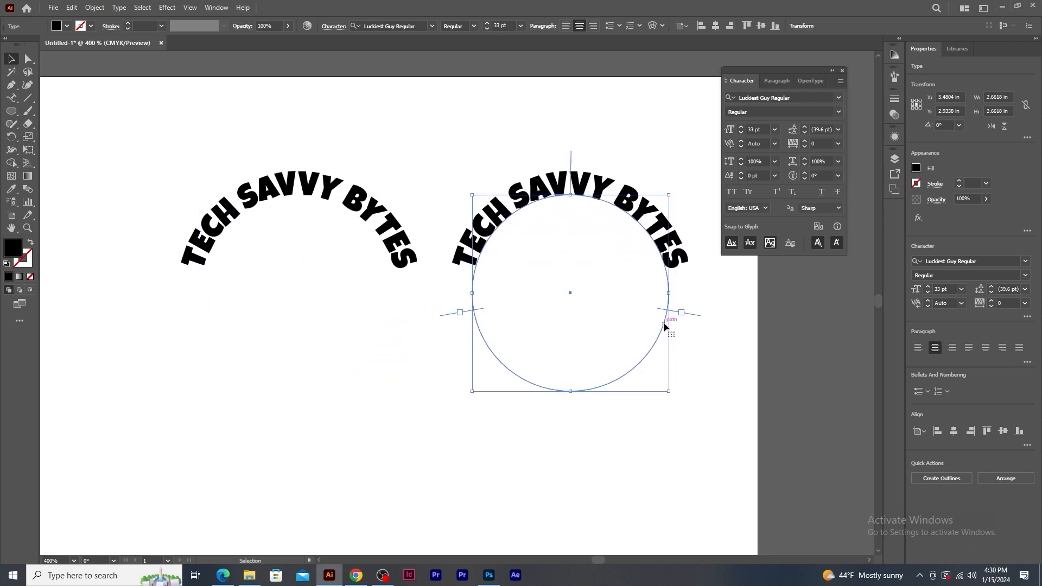
drag(13, 99, 60, 128)
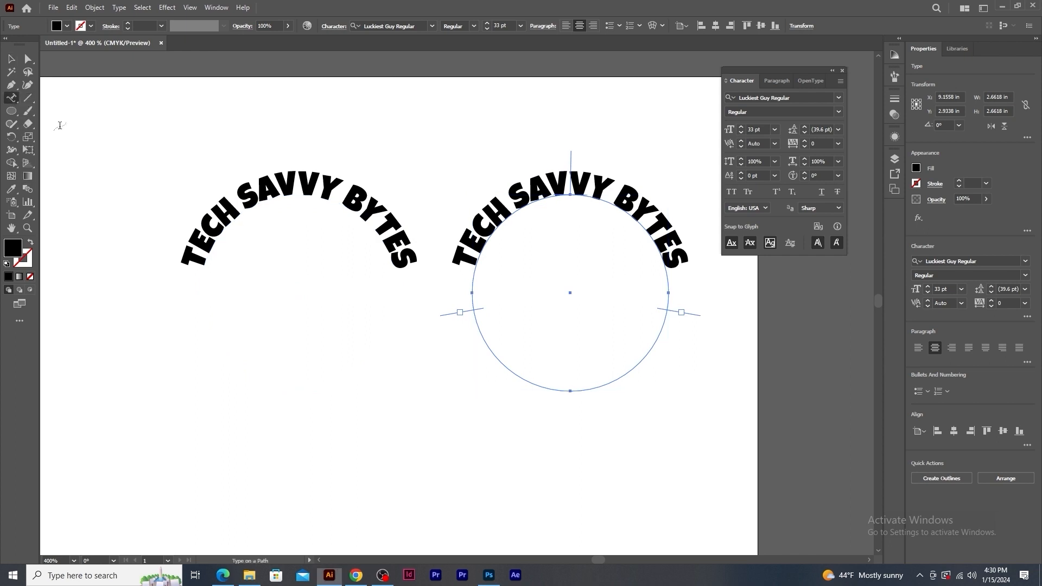
click(575, 185)
key(ctrl+a)
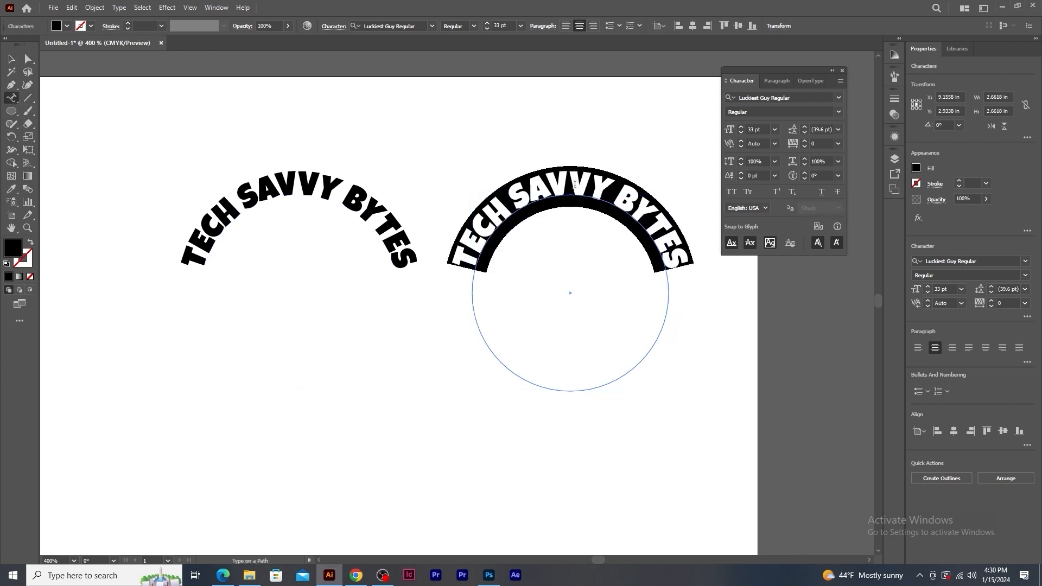
text(TUTORIALS)
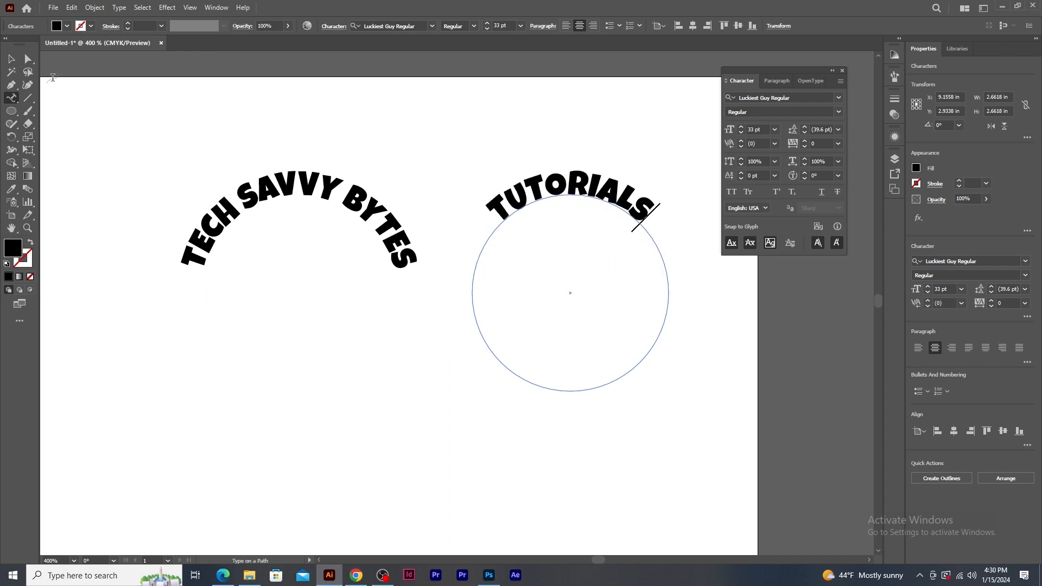
click(11, 60)
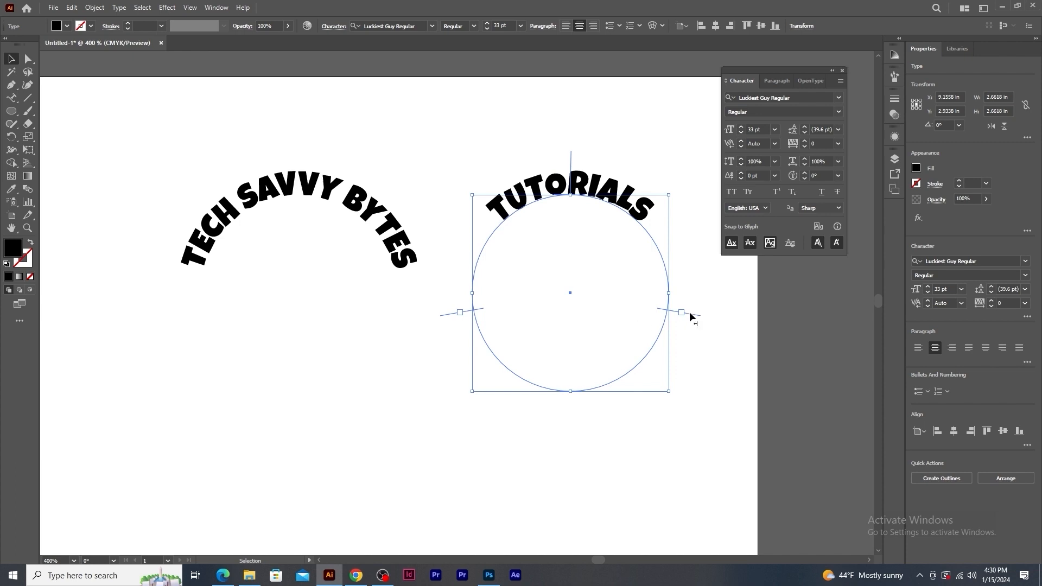
Step: Narrow the bracket range of the "TUTORIALS" text and slide it around to the bottom centre of its circle
drag(695, 313, 573, 185)
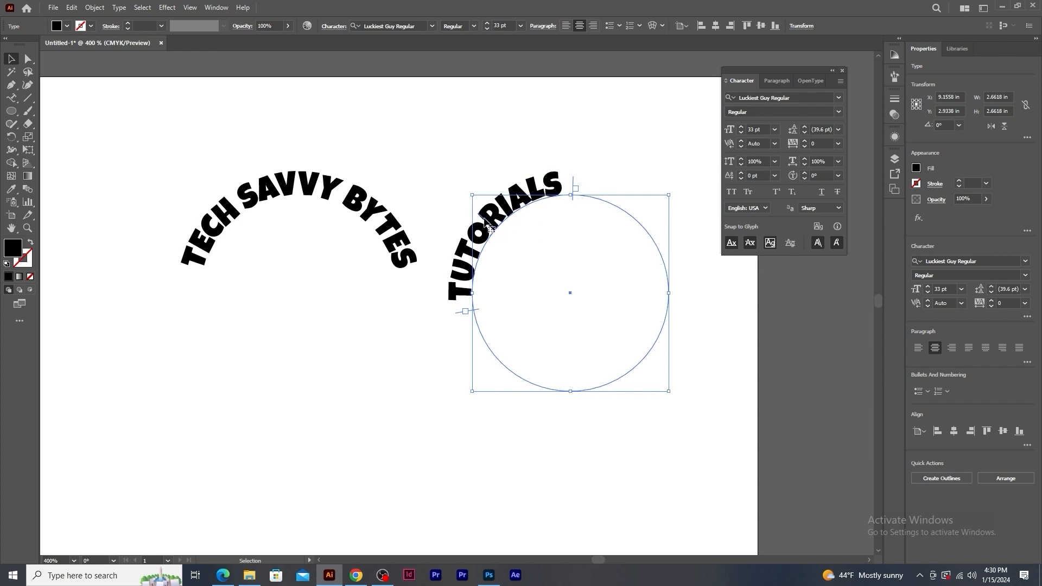
drag(484, 220, 567, 480)
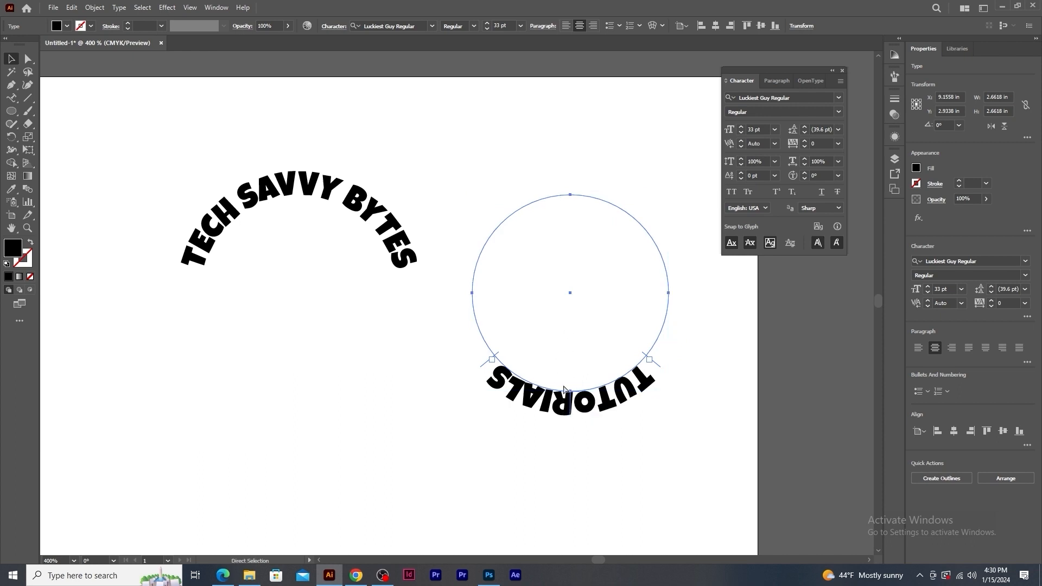
Step: Flip "TUTORIALS" to the inside of the circle, extend its end bracket to fit all letters and recentre it at the bottom
key(ctrl+plus)
key(ctrl+plus)
drag(562, 384, 590, 263)
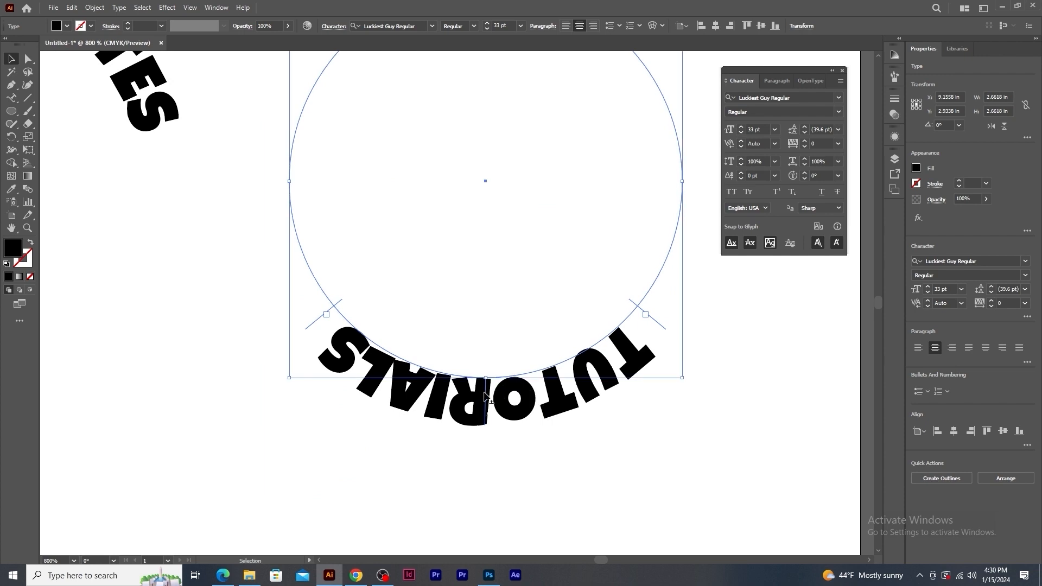
drag(486, 401, 483, 321)
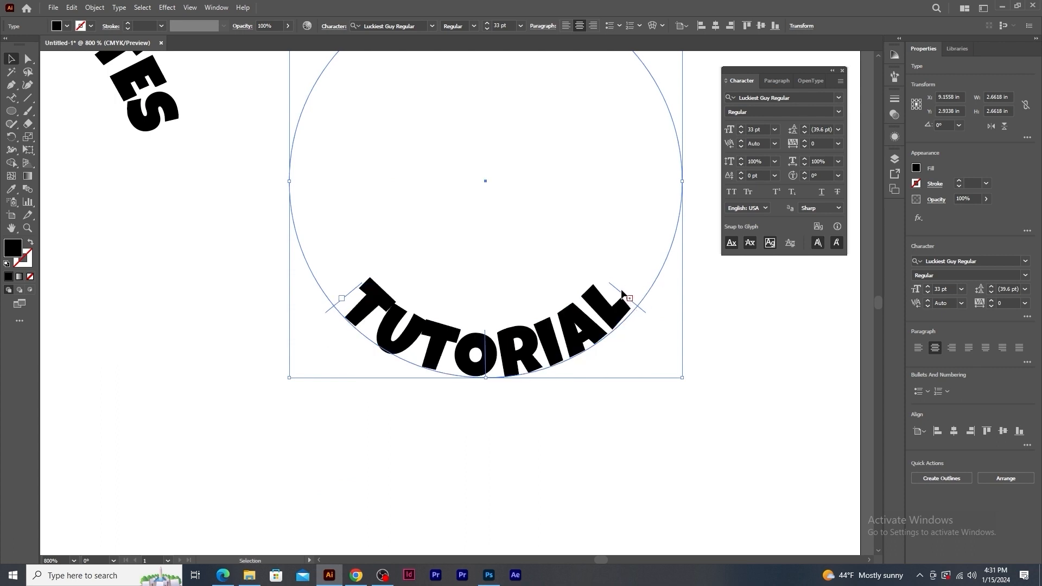
drag(626, 291, 638, 258)
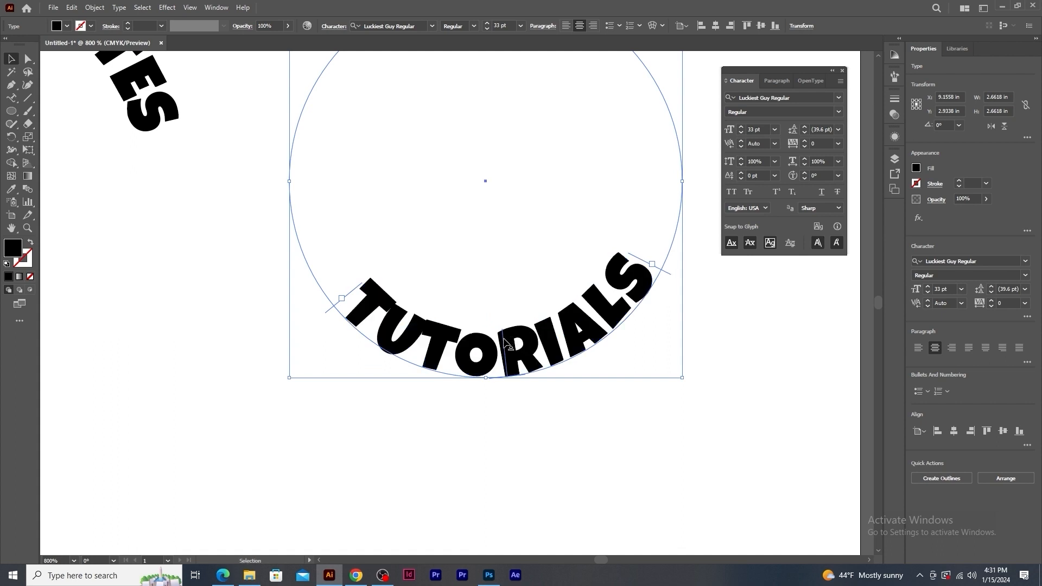
drag(505, 342, 487, 345)
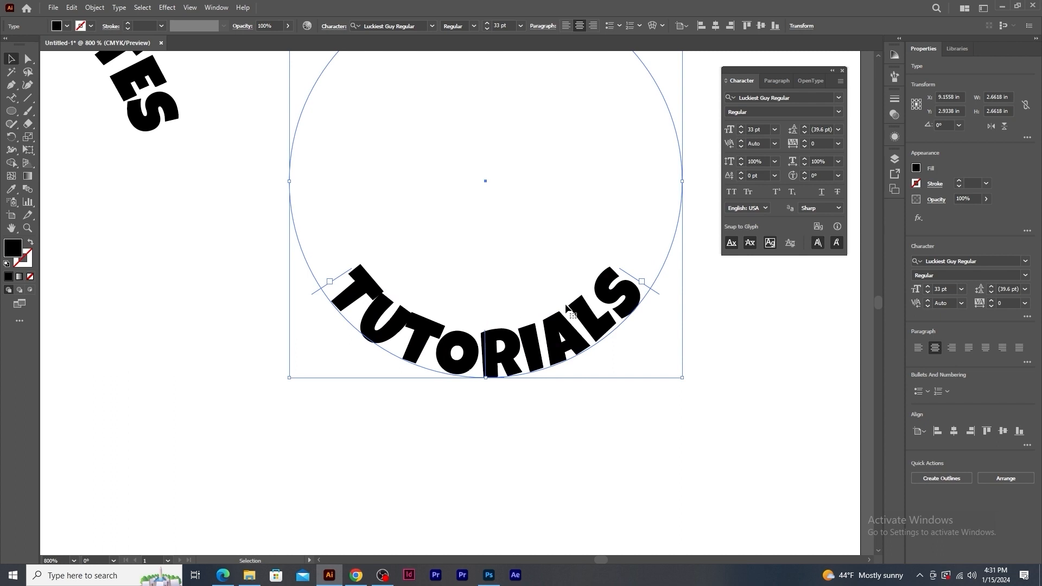
Step: Move the "TUTORIALS" circle exactly onto the "TECH SAVVY BYTES" circle so that both texts share one outline
key(ctrl+minus)
key(ctrl+minus)
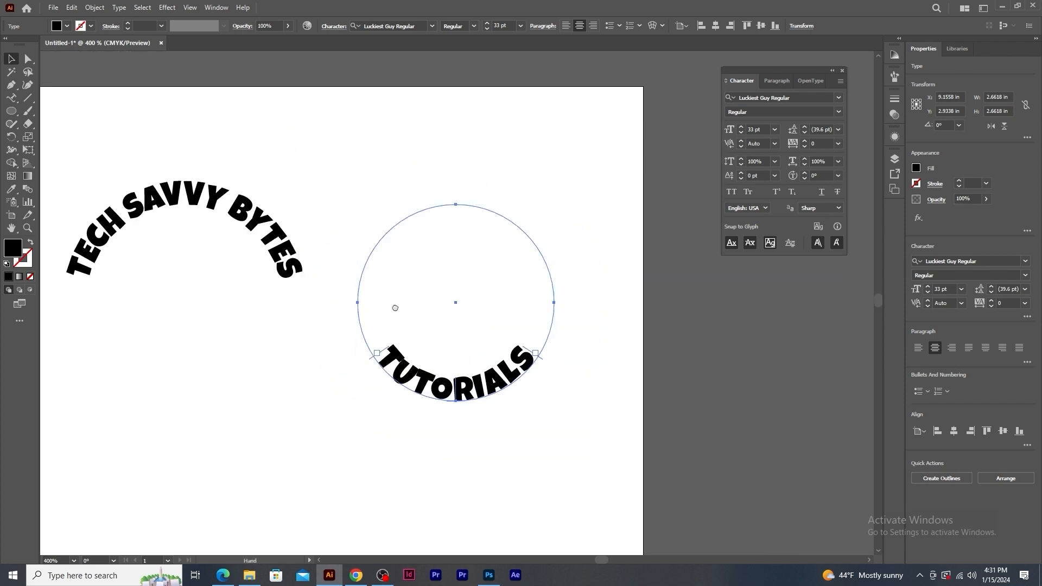
drag(395, 307, 317, 274)
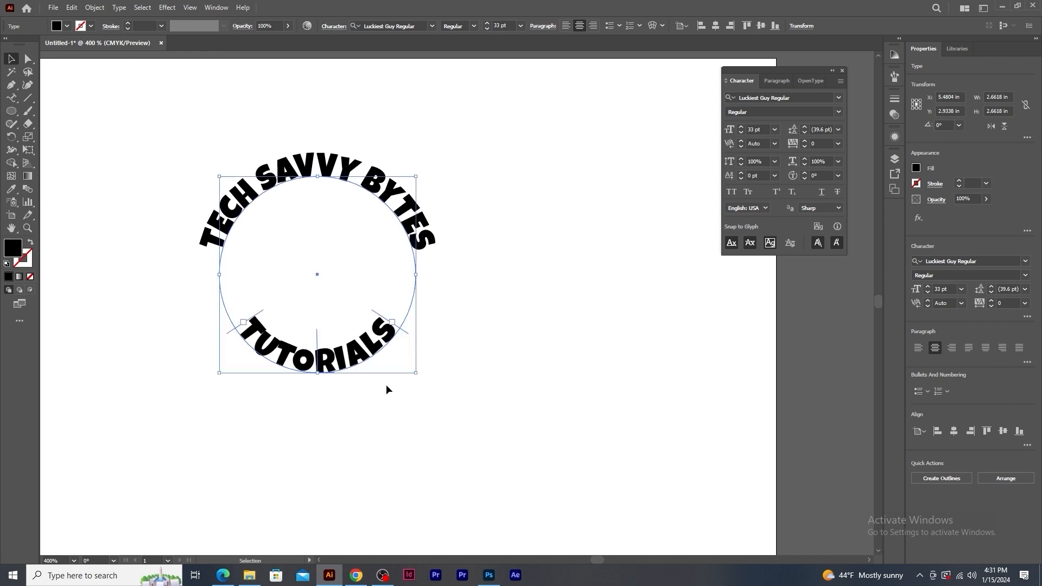
click(462, 234)
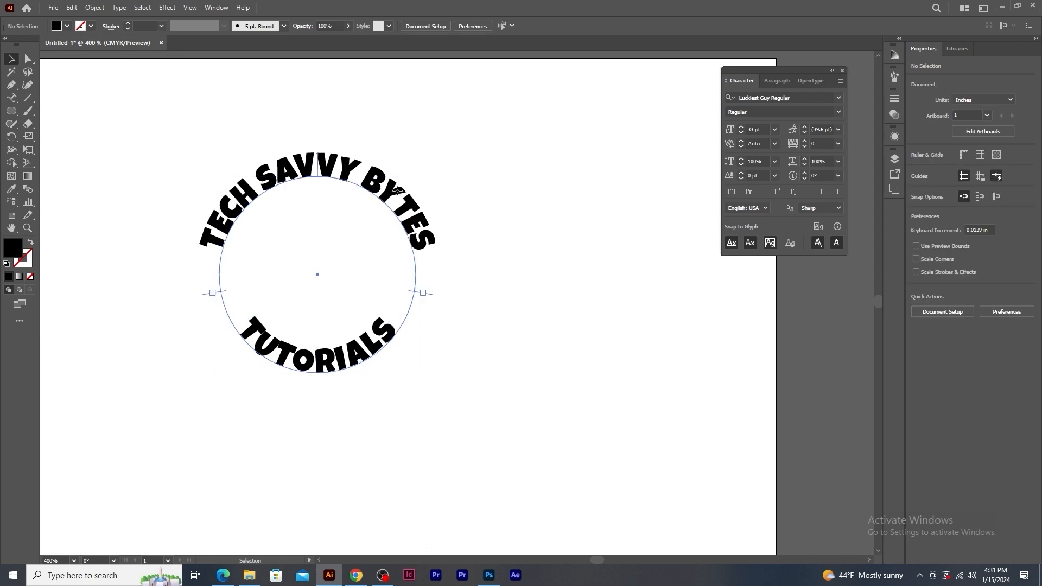
click(392, 207)
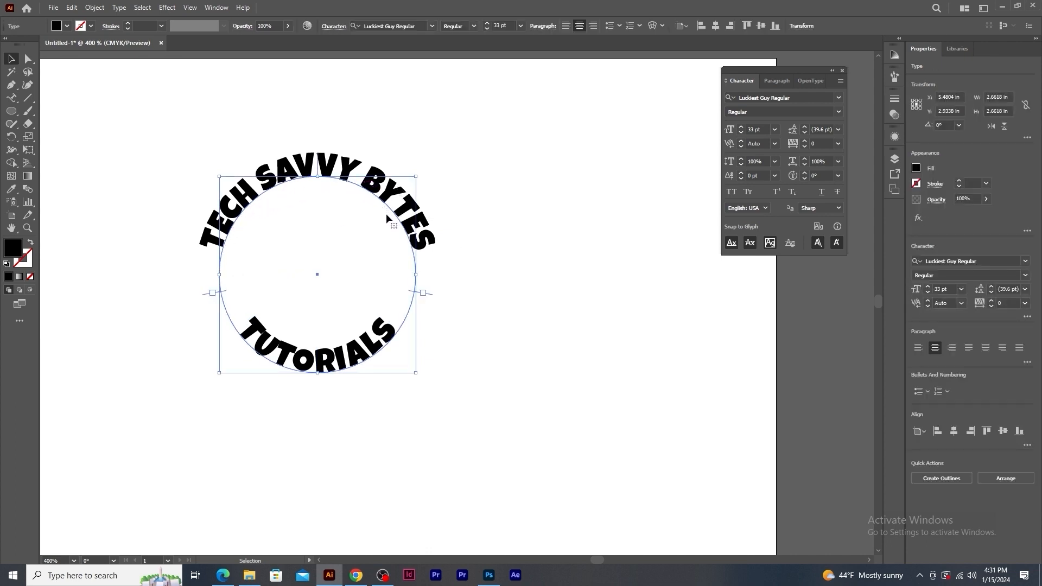
click(425, 366)
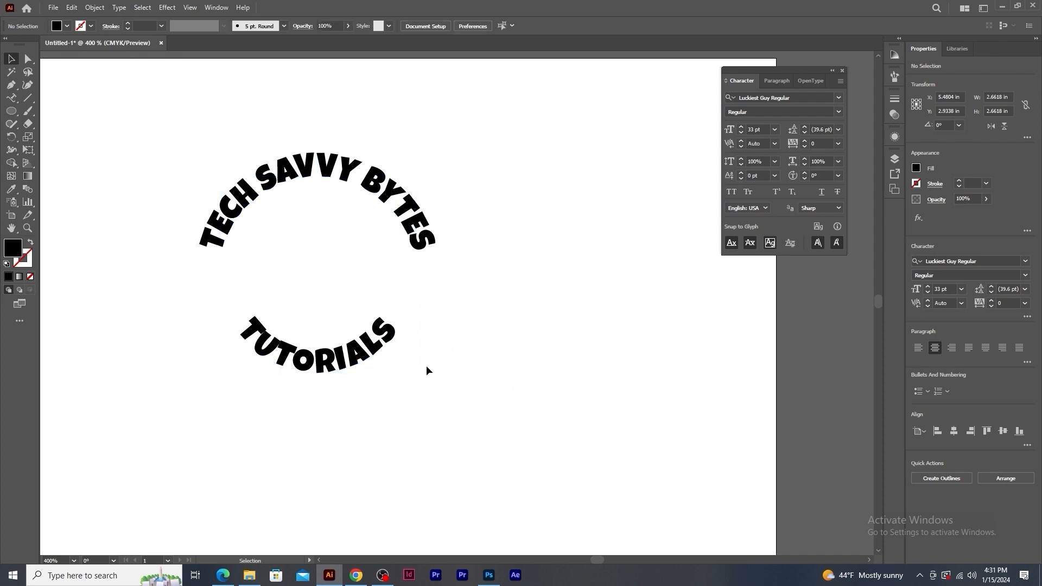
Step: Set the baseline shift of the "TUTORIALS" text to -27 pt, placing it outside the circle
click(360, 356)
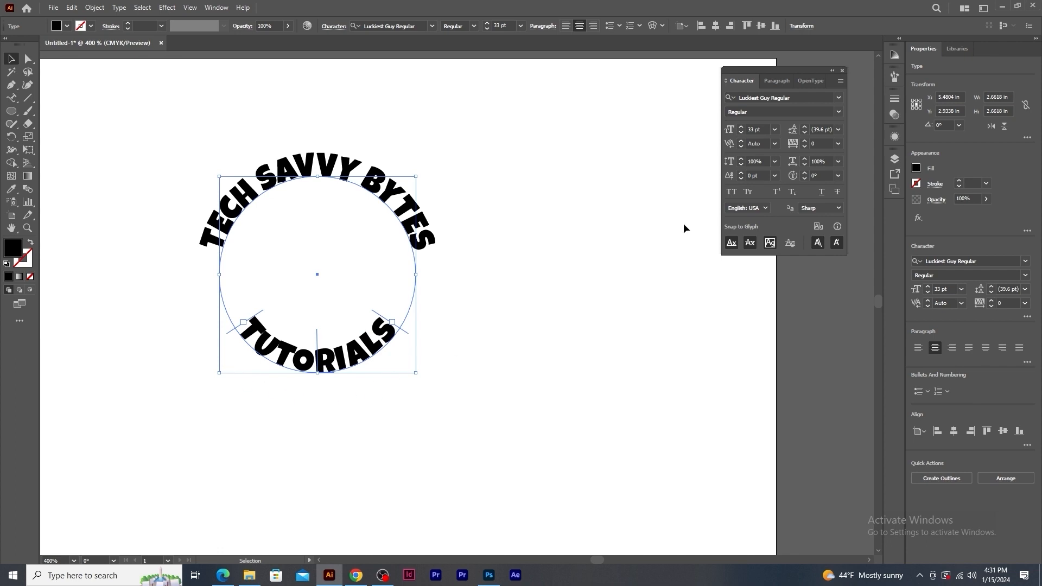
click(760, 175)
scroll(761, 176, down, 20)
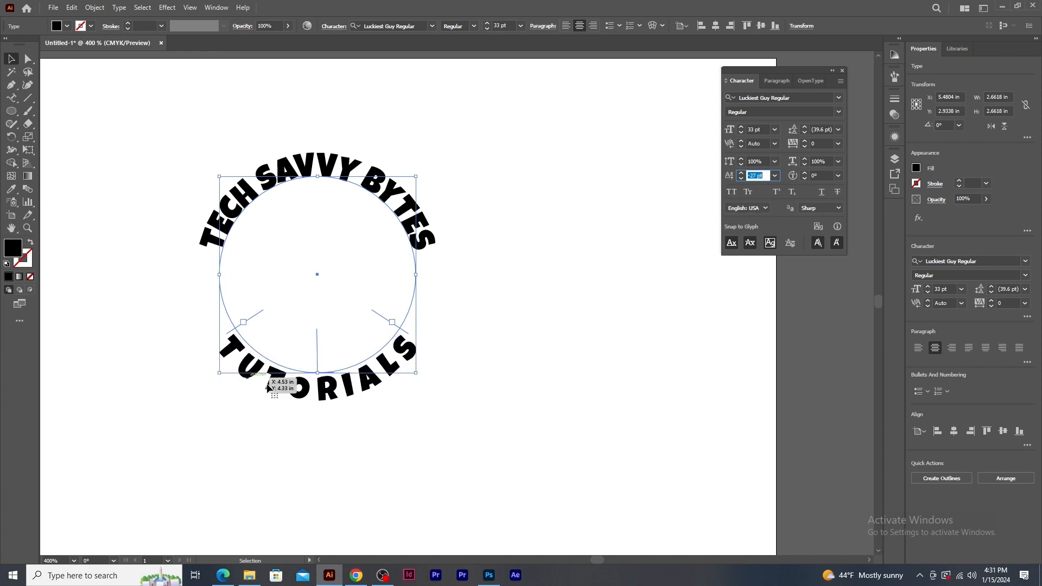
Step: Tighten the tracking of the "TUTORIALS" text to -92
click(822, 142)
key(Down)
key(Down)
key(Down)
key(Down)
key(Down)
key(Down)
key(Down)
key(Down)
key(Down)
key(Down)
key(Down)
key(Down)
key(Down)
key(Down)
key(Down)
key(Down)
key(Down)
key(Down)
key(Down)
key(Down)
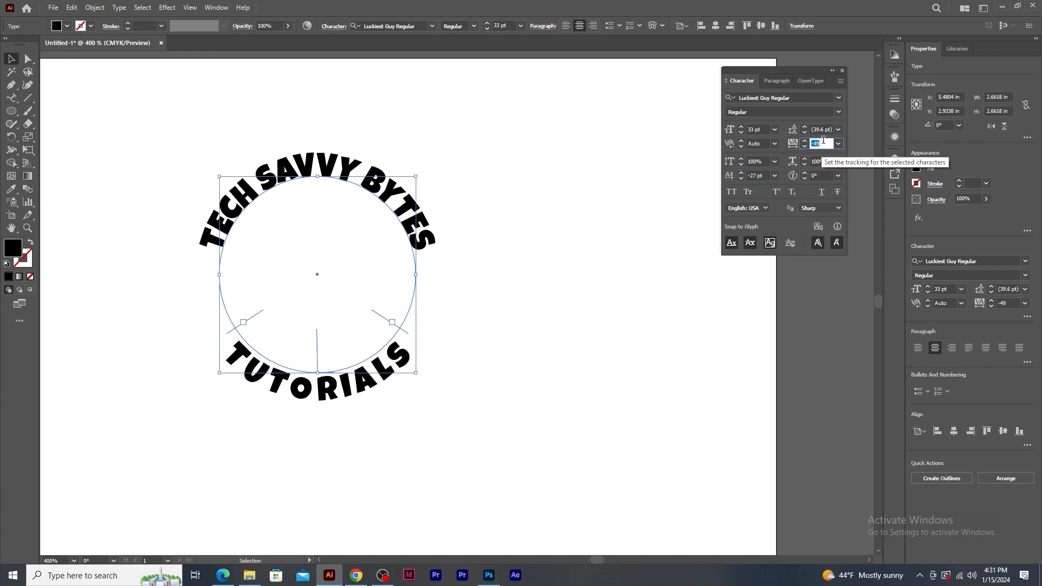
key(Down)
key(Down)
key(Down)
key(Down)
key(Down)
key(Down)
key(Down)
key(Down)
key(Down)
key(Down)
key(Down)
key(Down)
key(Down)
key(Down)
key(Down)
key(Down)
key(Down)
key(Down)
key(Down)
key(Down)
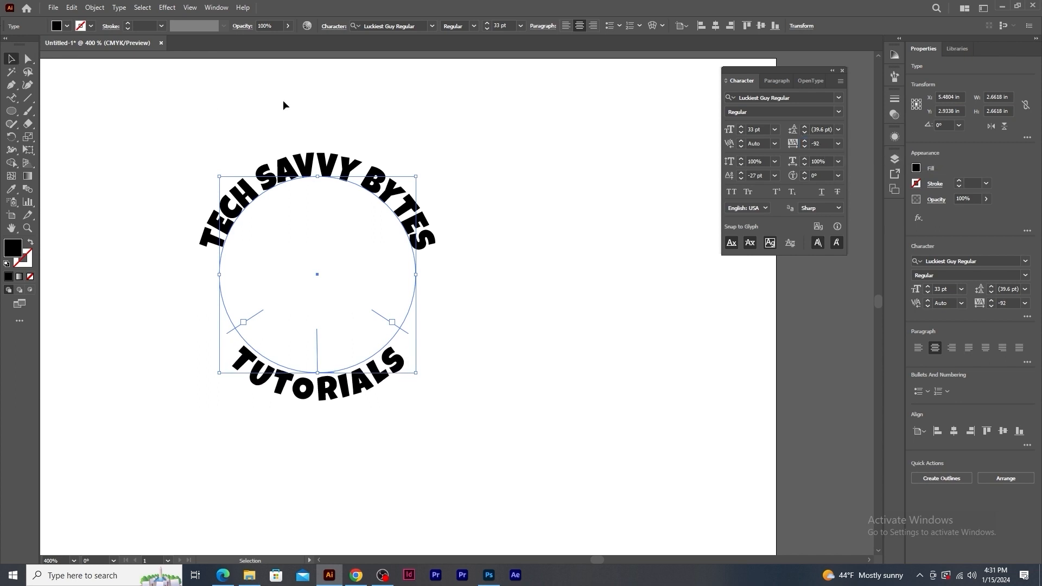
Step: Delete both circular text objects, "TECH SAVVY BYTES" and "TUTORIALS", from the artboard
click(573, 252)
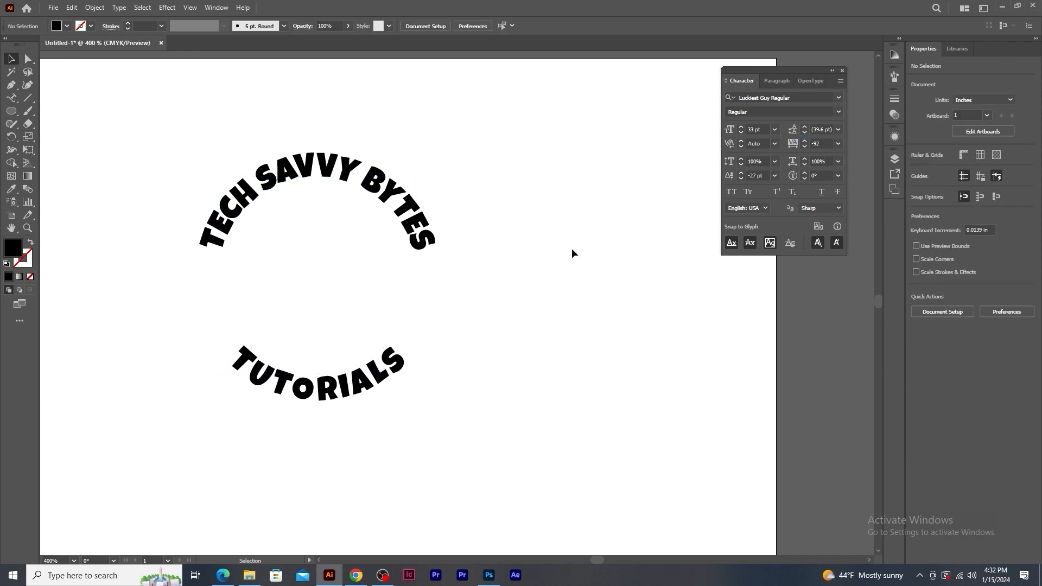
drag(170, 144, 467, 442)
key(Delete)
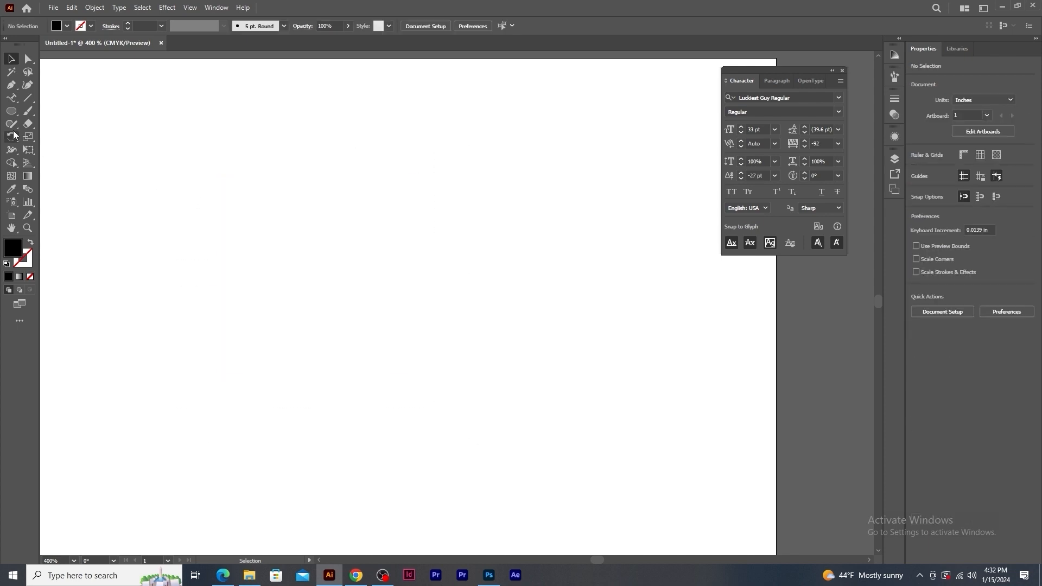
Step: Draw a circle about 3.96 in in diameter on the artboard and fill it with the greyish-brown C=40 M=45 Y=50 K=5 swatch
click(10, 111)
drag(387, 278, 466, 425)
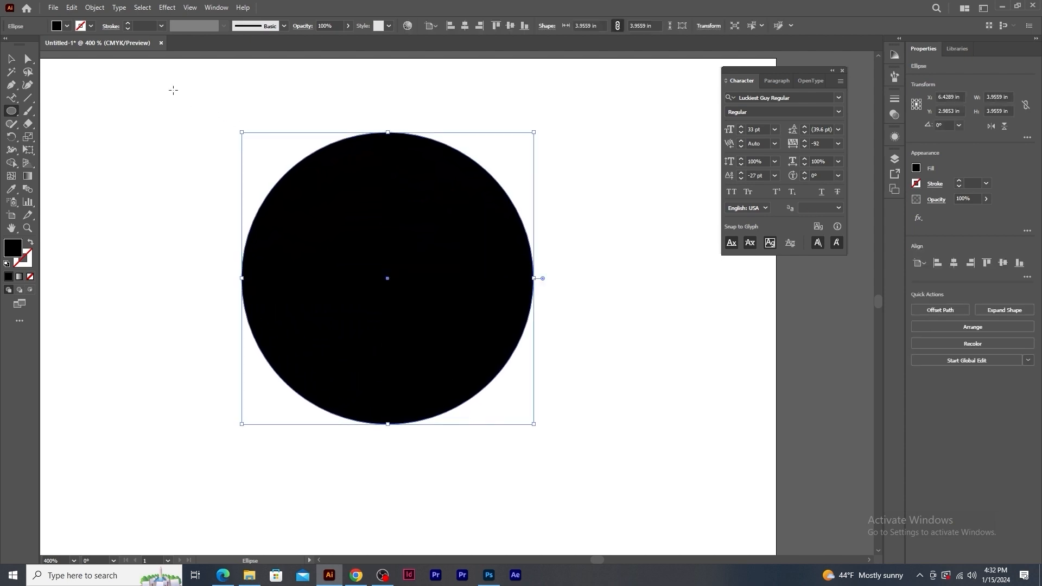
click(66, 25)
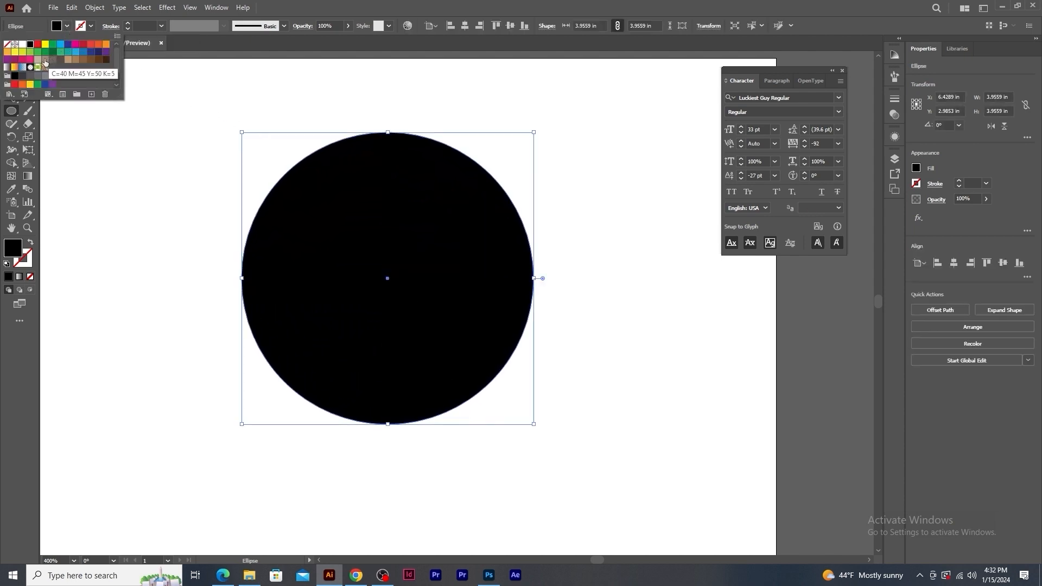
click(68, 58)
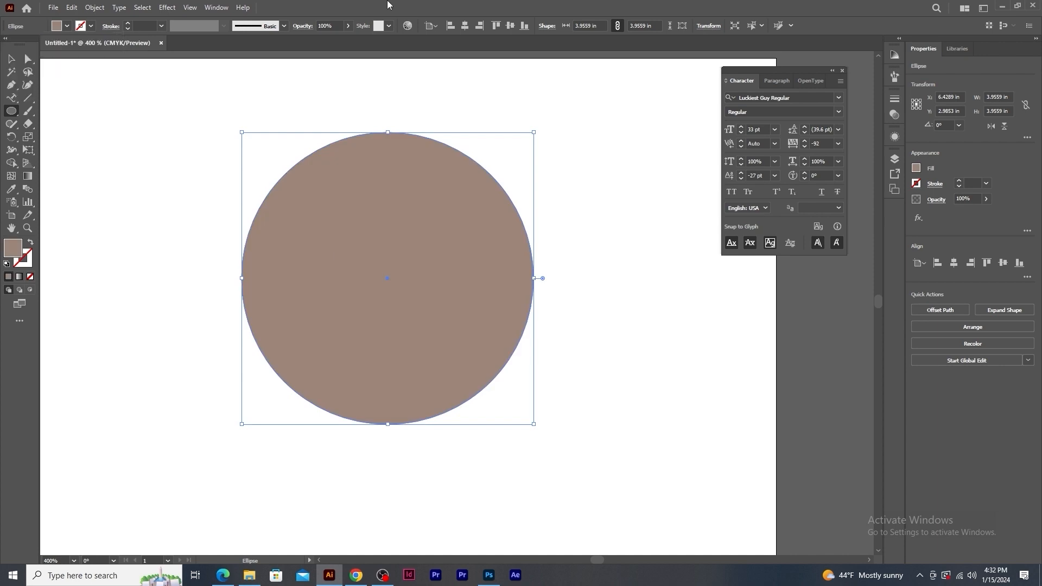
Step: Add a Zig Zag effect to the brown circle with an absolute size of 0.1 in
click(168, 7)
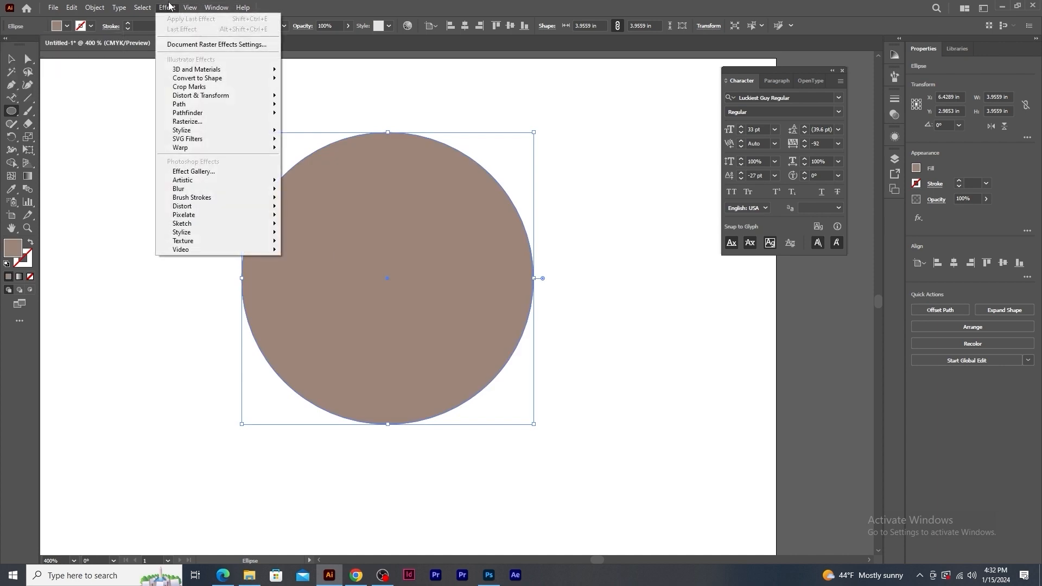
mouse_move(188, 107)
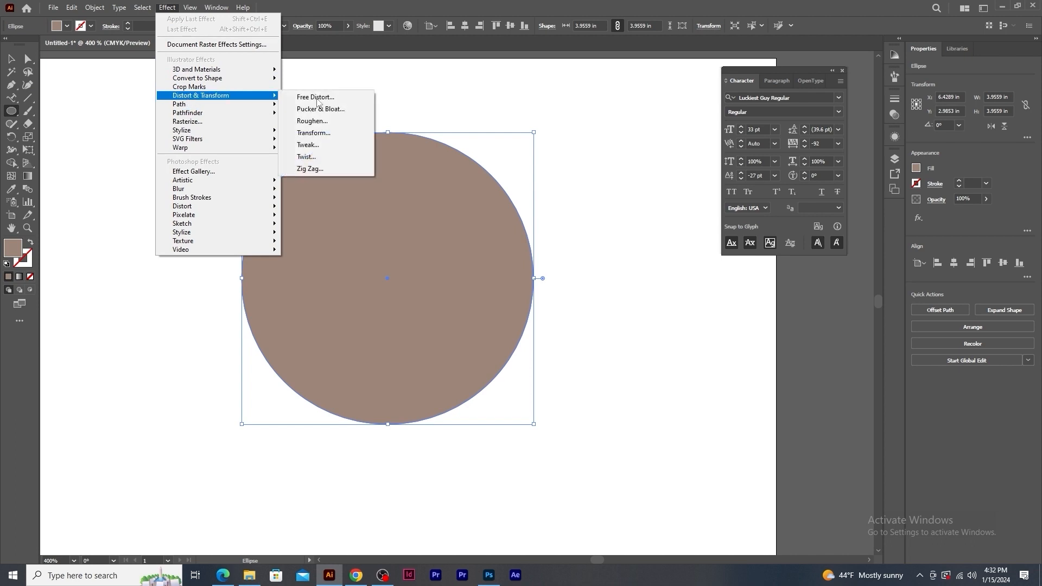
click(336, 171)
drag(477, 208, 585, 215)
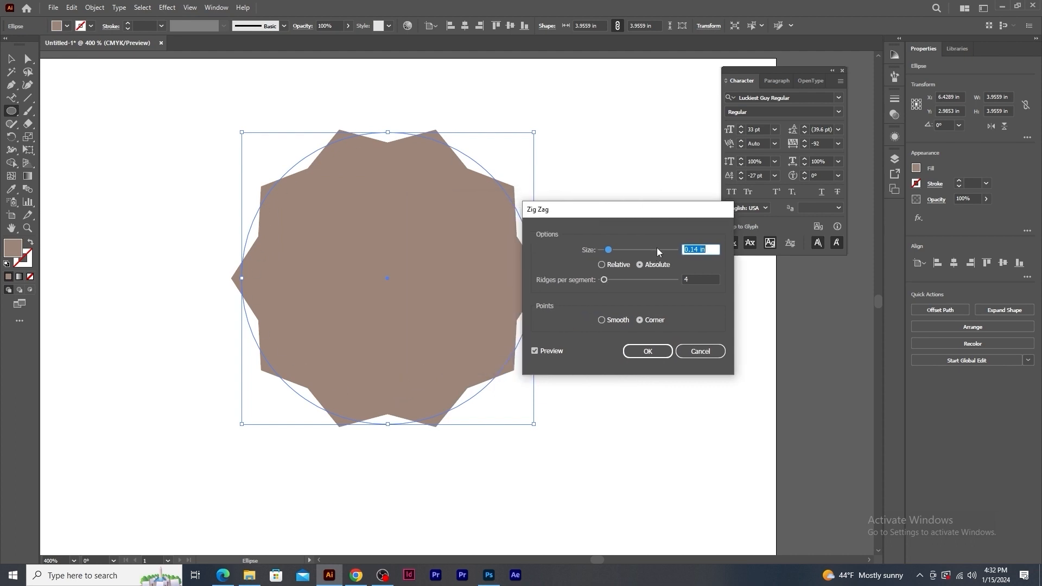
text(0)
key(Up)
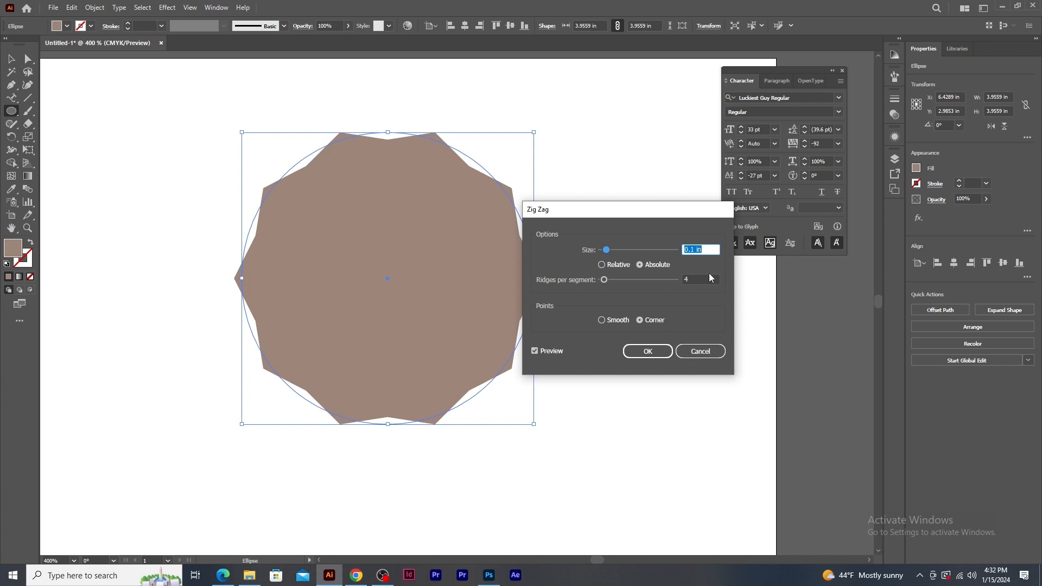
Step: Set the Zig Zag effect to 10 ridges per segment with smooth points
key(Tab)
key(Up)
key(Up)
key(Up)
key(Up)
key(Up)
key(Up)
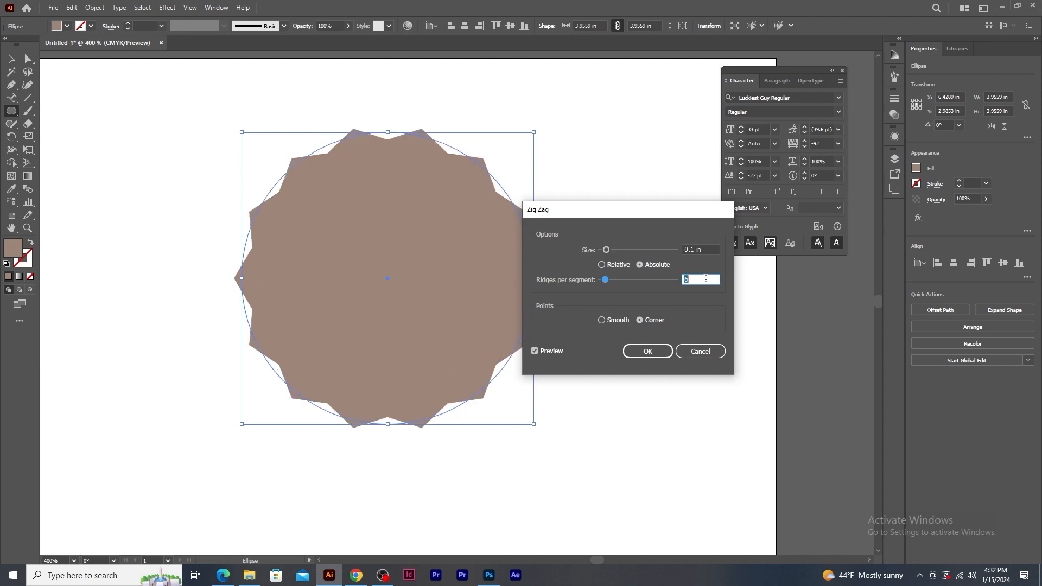
click(615, 324)
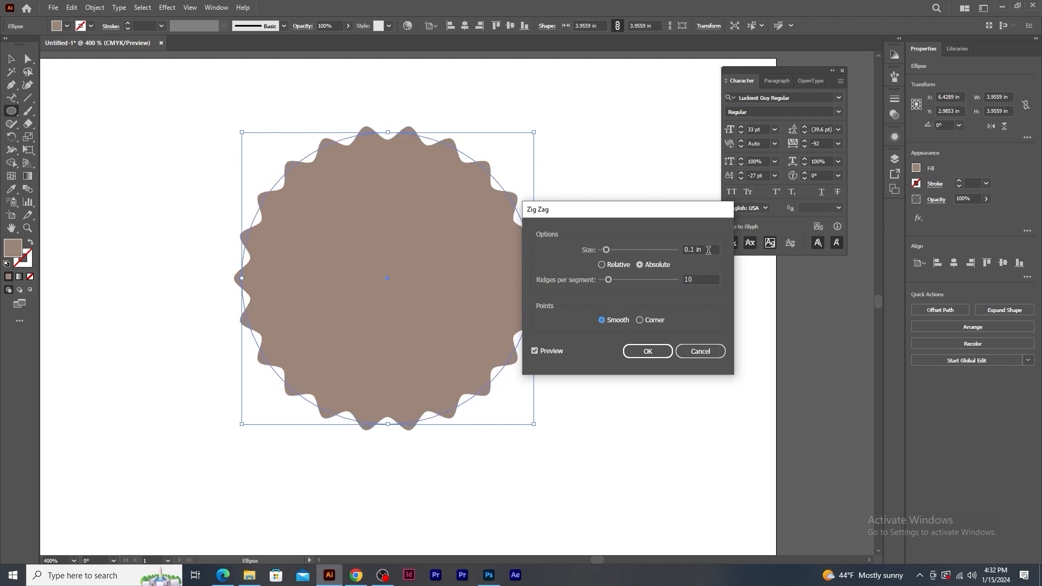
Step: Reduce the ridges per segment to 8, keeping the size at 0.1 in, and apply the Zig Zag effect
click(711, 250)
key(Down)
key(Up)
click(699, 279)
key(Down)
key(Down)
key(Down)
key(Up)
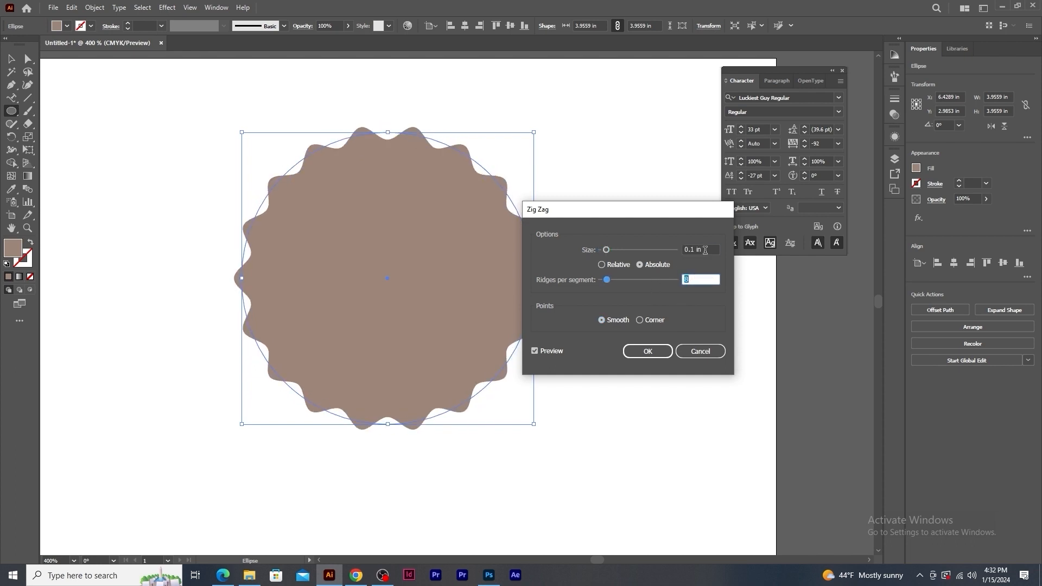
click(649, 352)
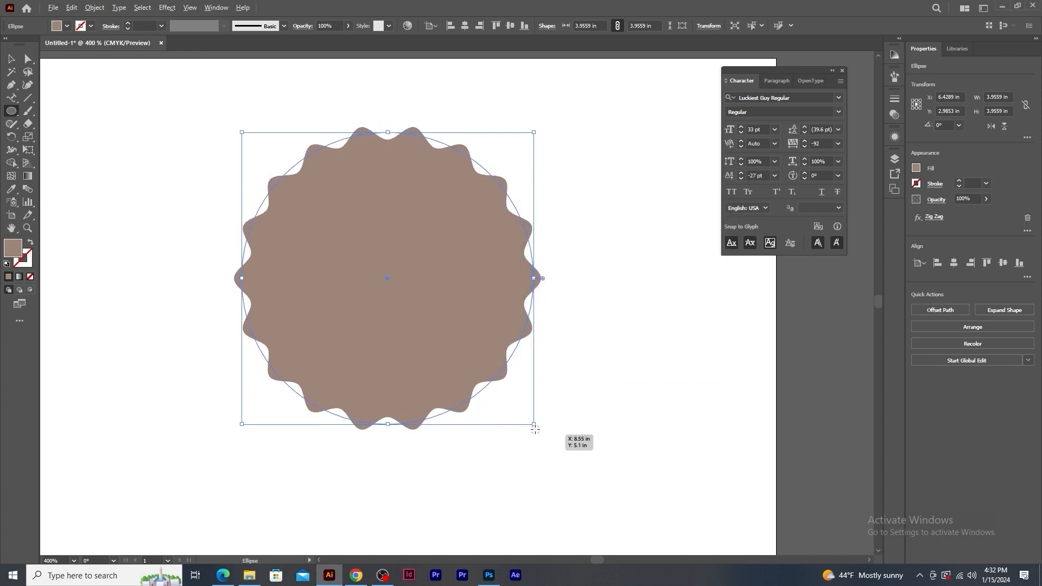
Step: Scale the scalloped badge up from its centre to about 4.91 in across and deselect it
drag(533, 427, 570, 460)
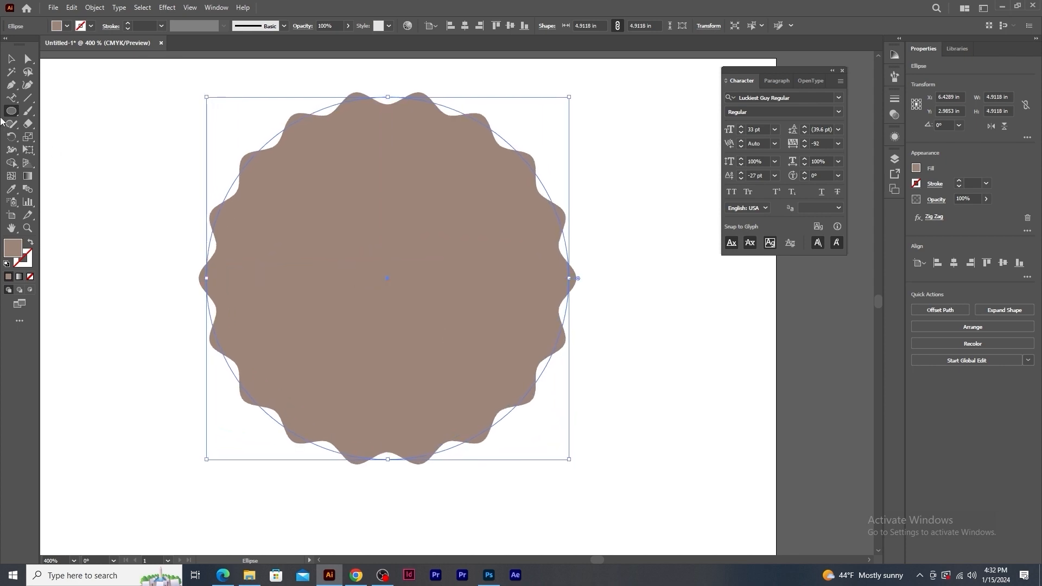
click(12, 58)
click(79, 118)
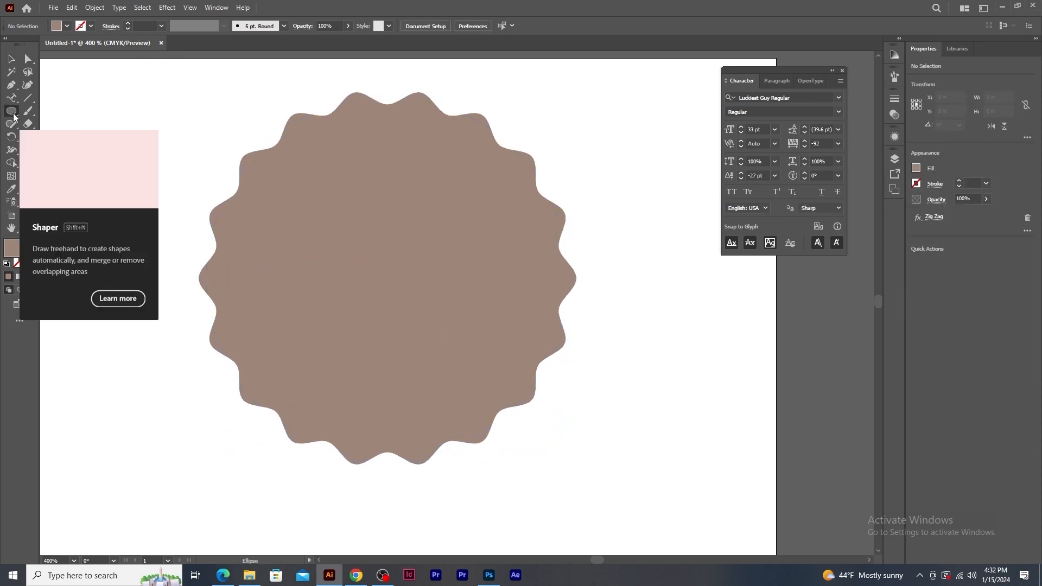
Step: Draw a circle about 4.41 in in diameter from the badge's centre and fill it with the light beige swatch
click(12, 112)
drag(390, 278, 536, 442)
click(67, 26)
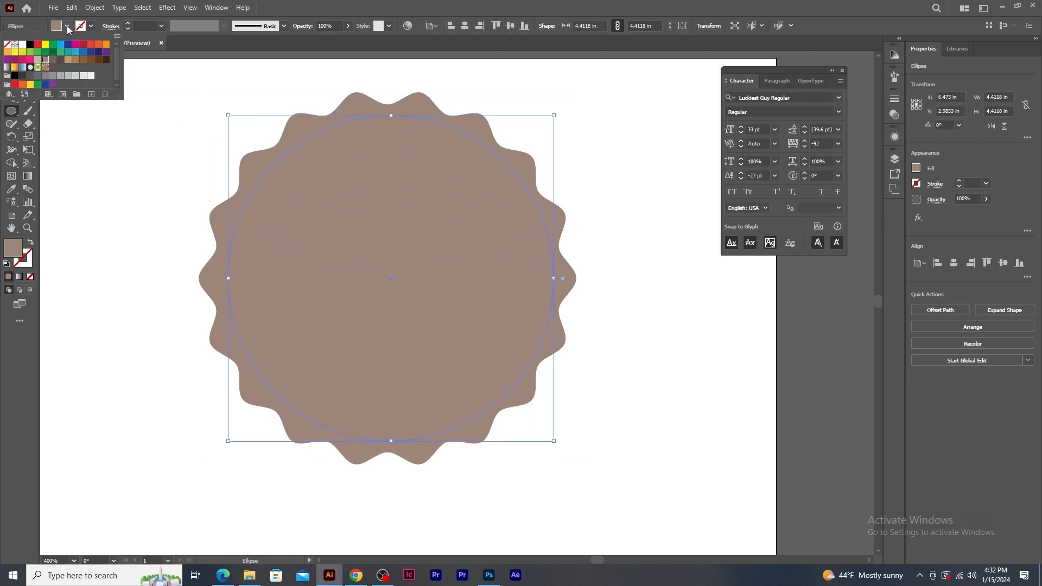
click(37, 60)
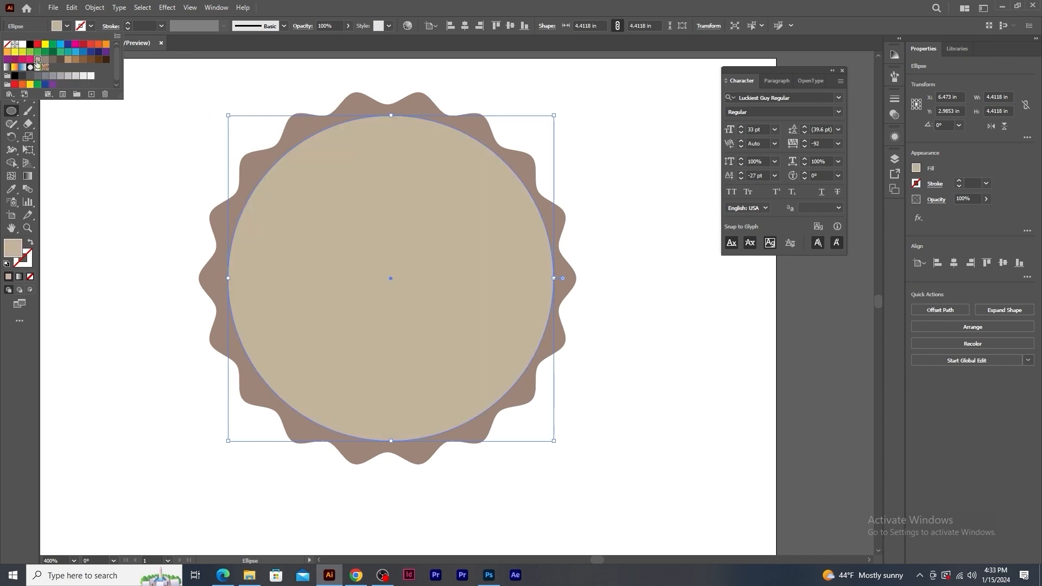
click(306, 4)
Step: Copy the beige circle, paste it in place, and scale the copy down about its centre to 2.5 in
click(10, 60)
click(72, 8)
click(121, 62)
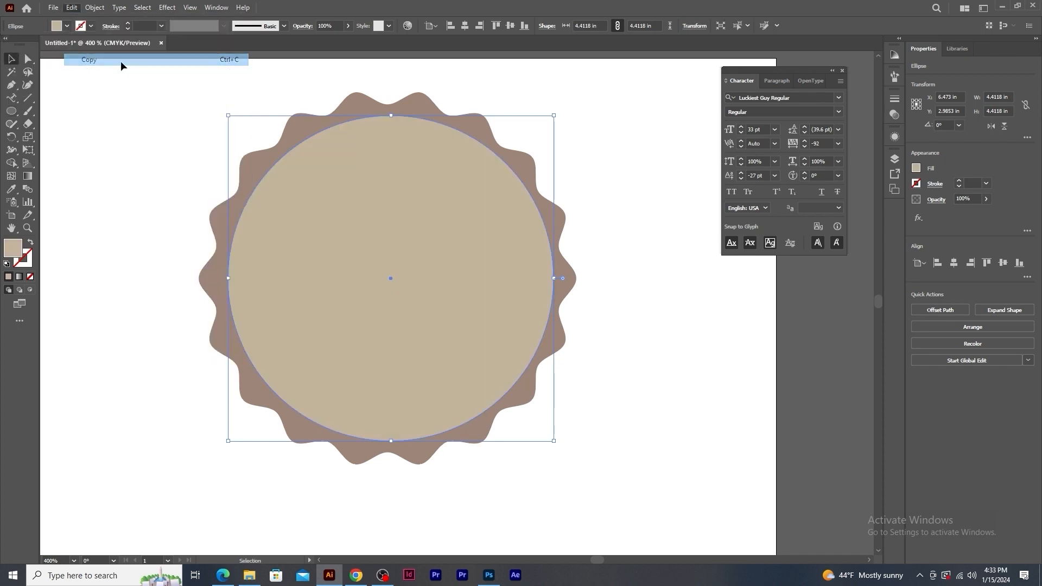
click(74, 10)
click(244, 84)
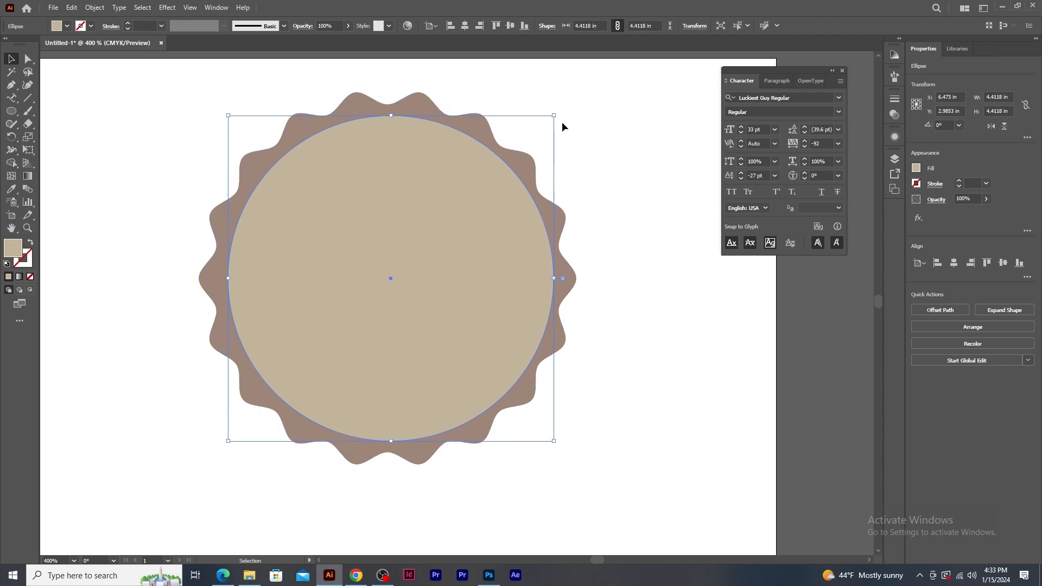
drag(554, 116, 483, 186)
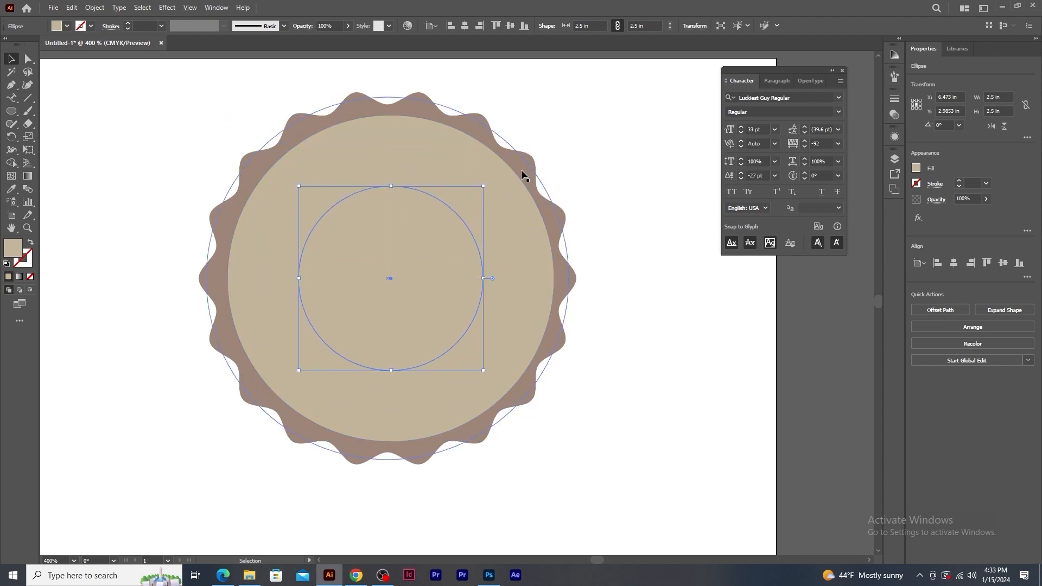
Step: Fill the 2.5 in inner circle with white and deselect it
click(67, 26)
click(22, 45)
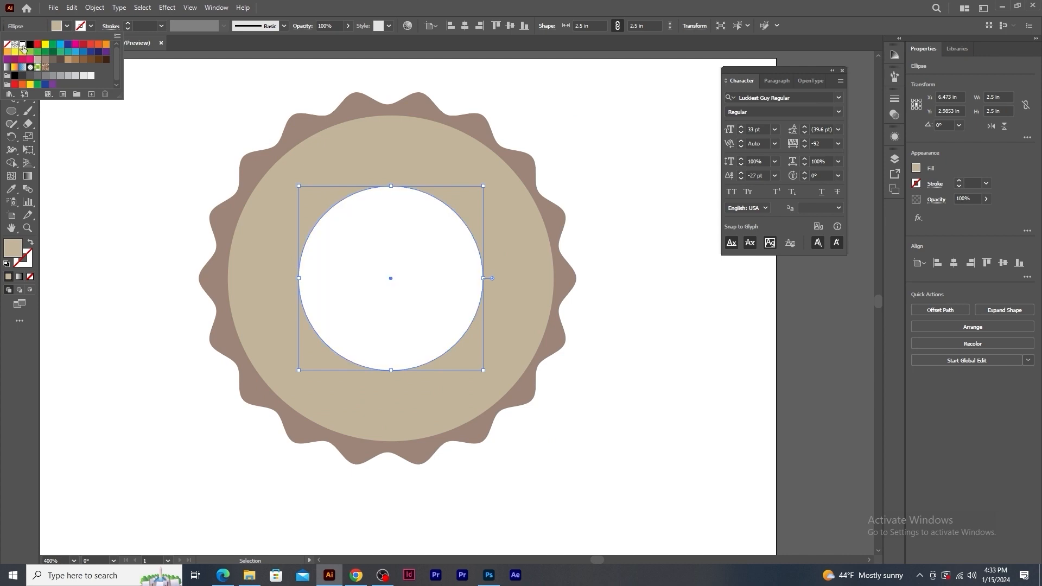
click(617, 212)
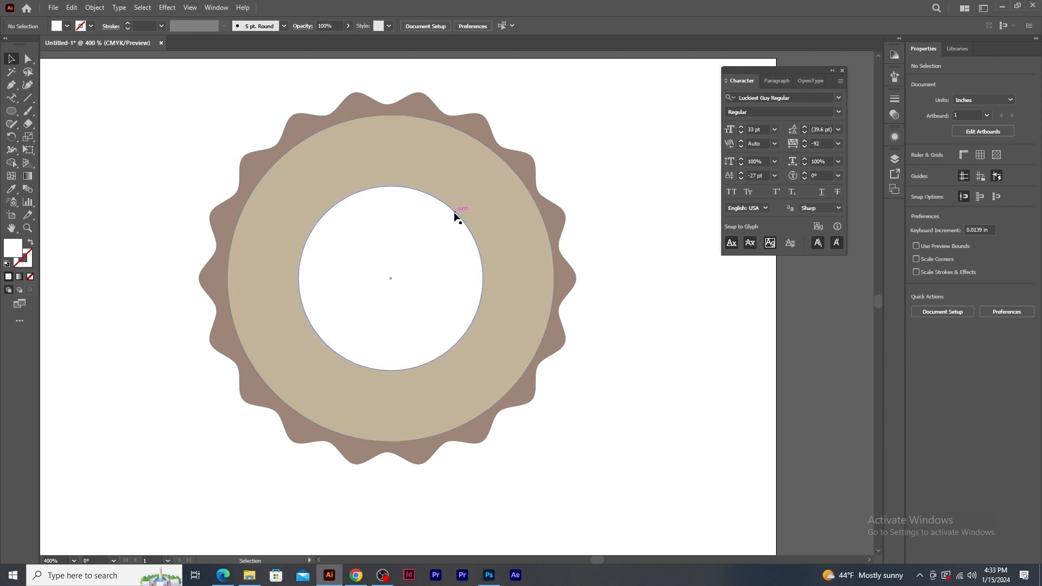
Step: Duplicate the white circle beside the badge and give the copy a black stroke and no fill
drag(455, 216, 734, 296)
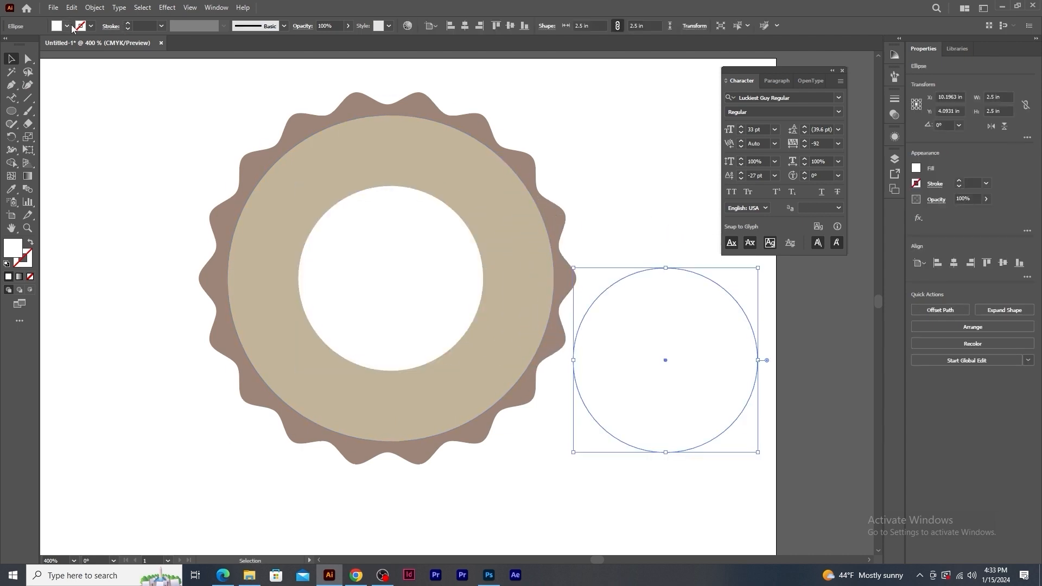
click(91, 27)
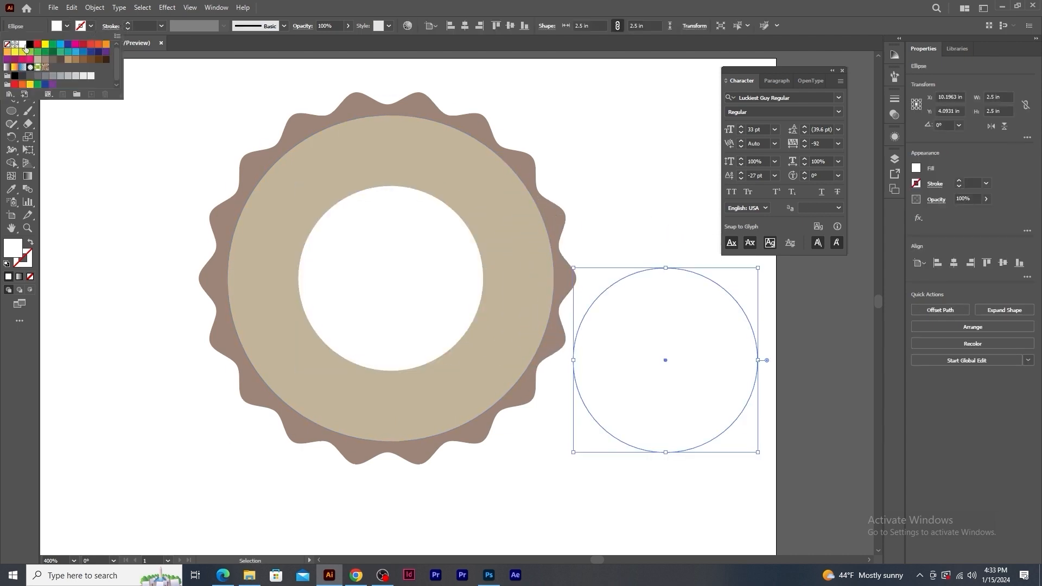
click(29, 44)
click(67, 26)
click(7, 44)
Step: Duplicate the outlined circle past the artboard's right edge and move the first outlined circle higher up
drag(567, 223, 367, 172)
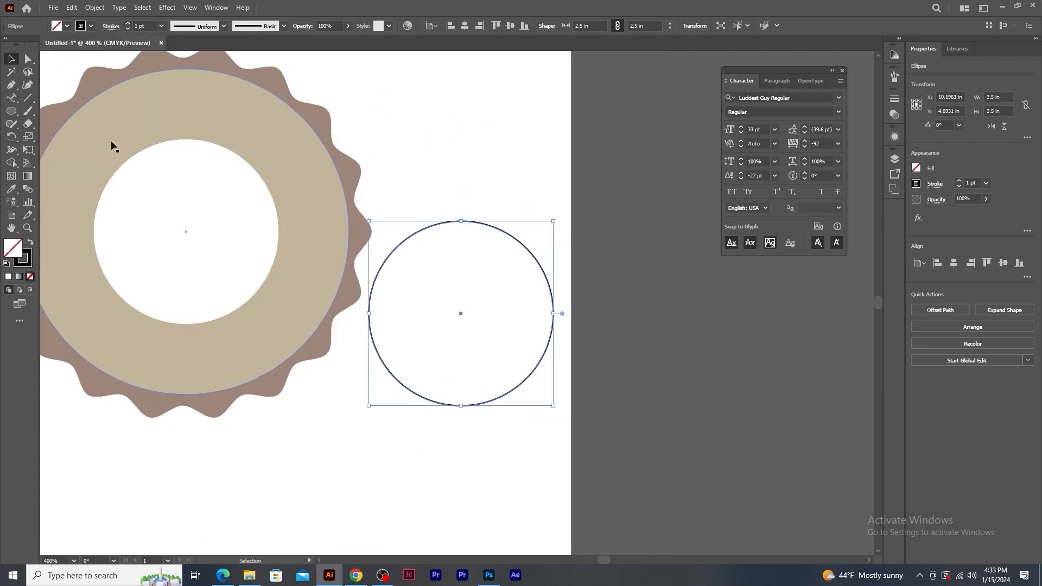
drag(523, 248, 722, 297)
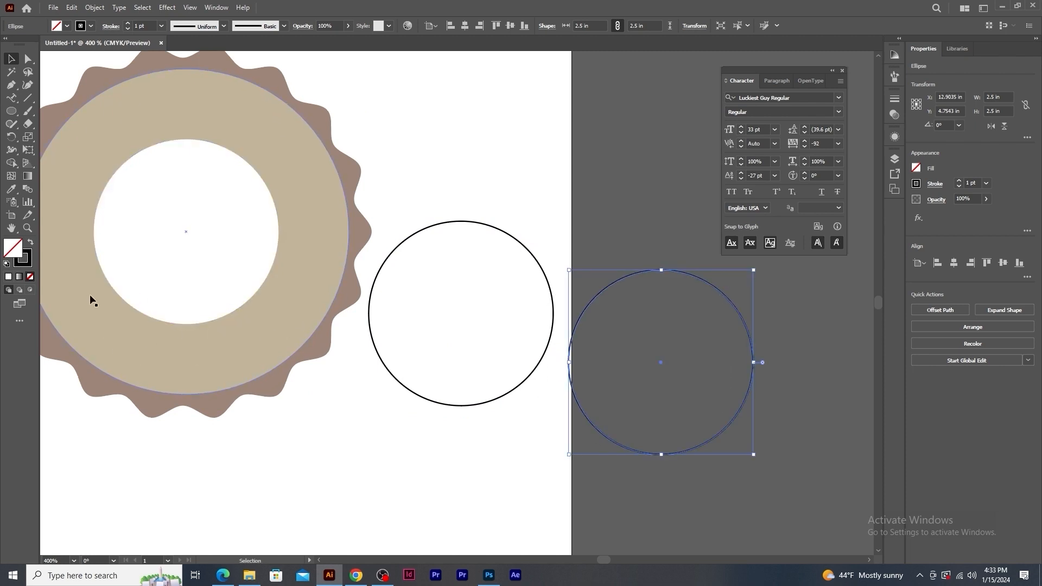
drag(485, 225, 526, 111)
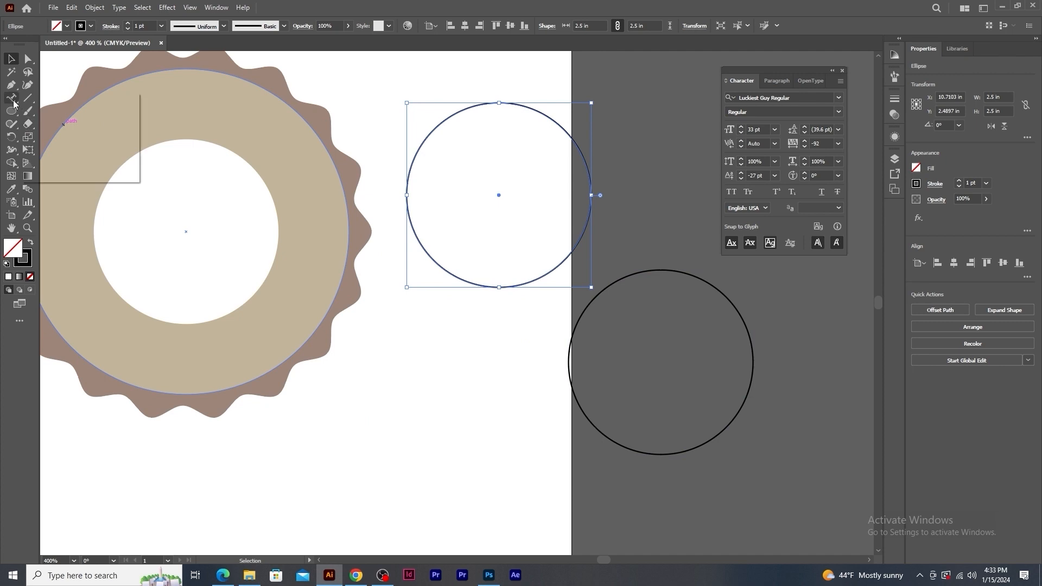
Step: Start path text at the top anchor of the upper outlined circle and reset the character settings to their defaults
click(13, 103)
click(81, 125)
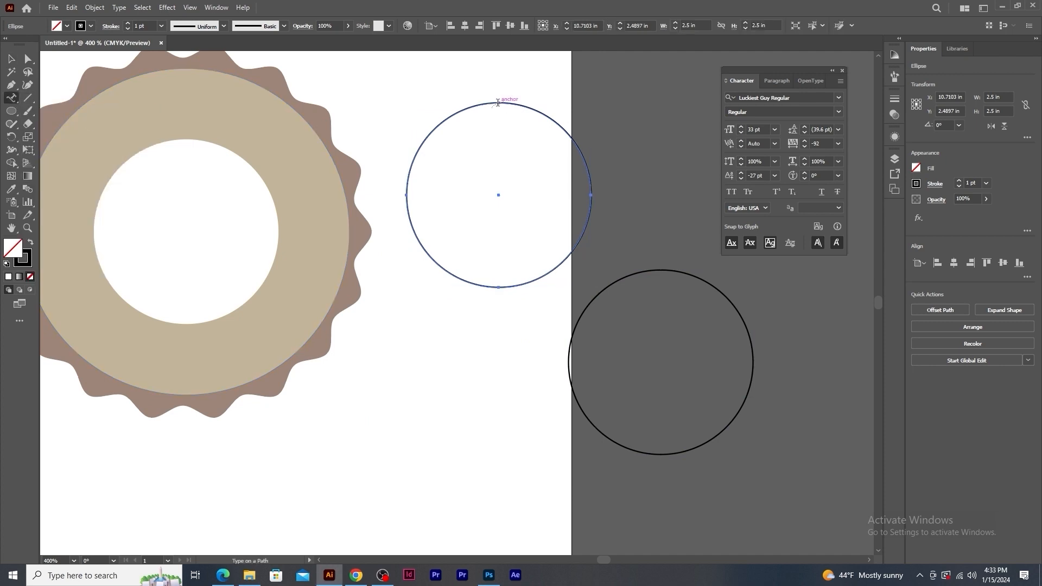
click(497, 103)
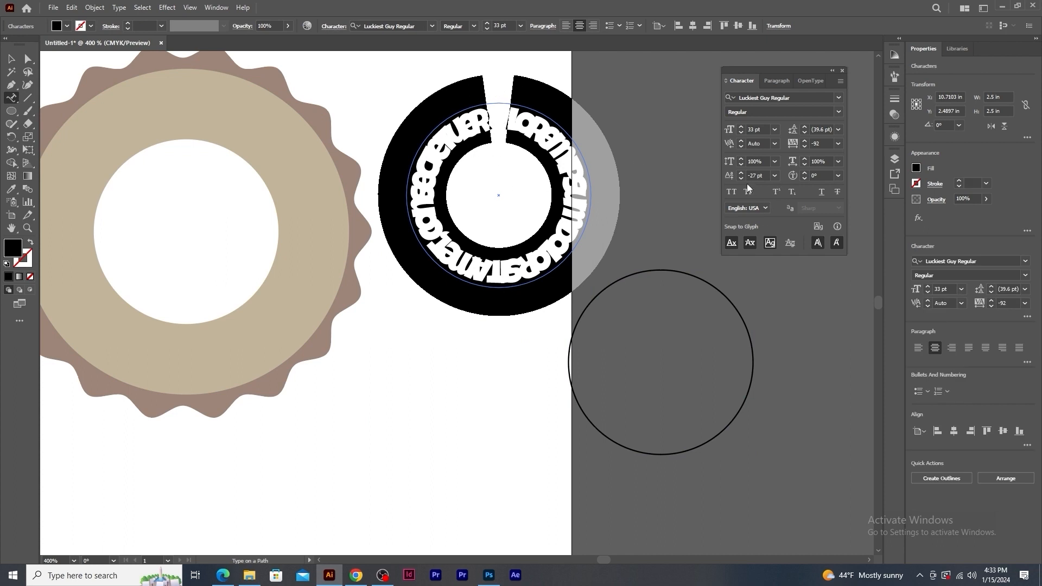
click(840, 82)
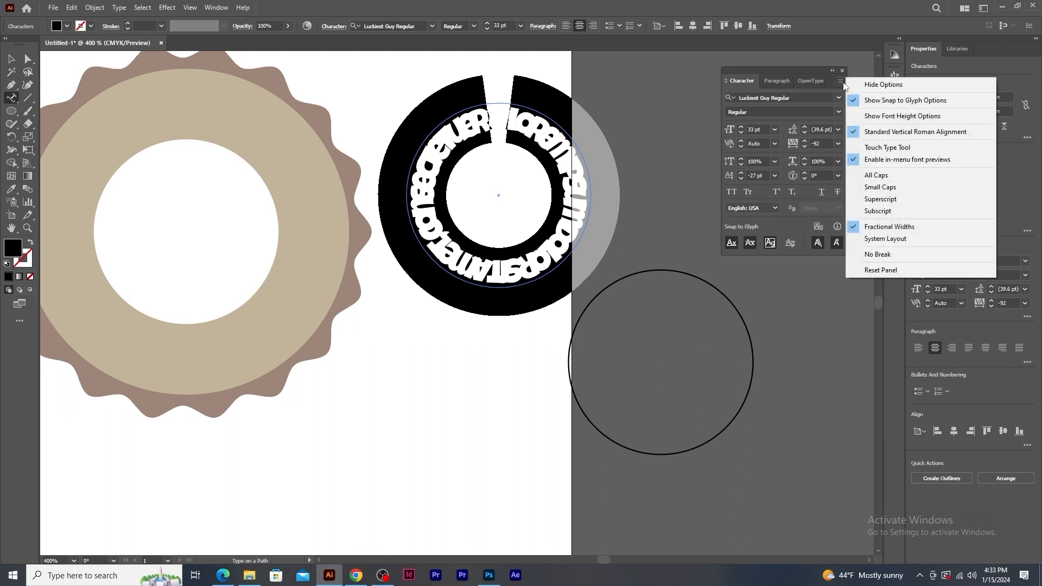
click(884, 269)
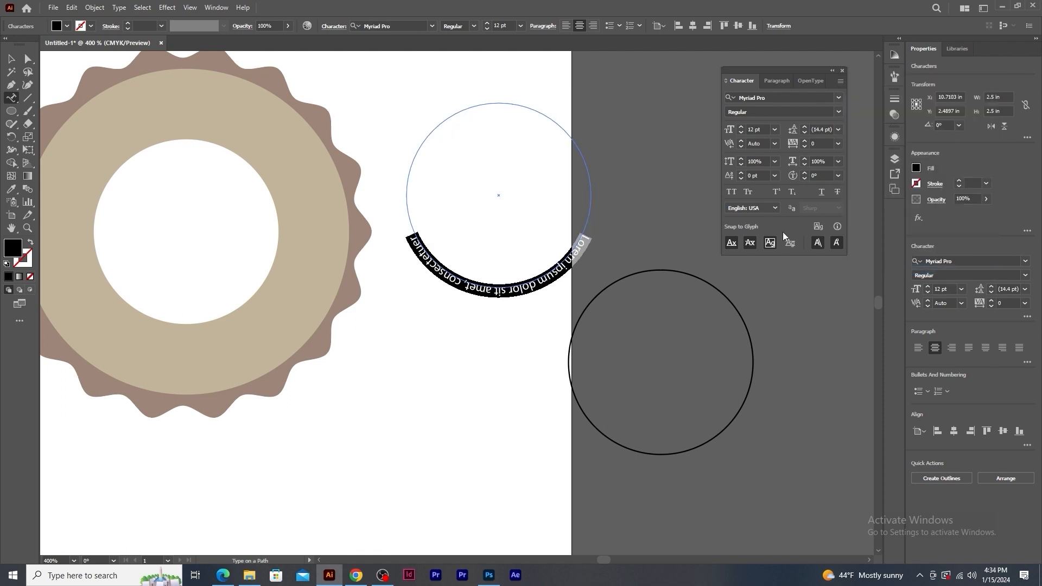
Step: Replace the placeholder text on the circle with "TECH SAVVY BYTES"
key(BackSpace)
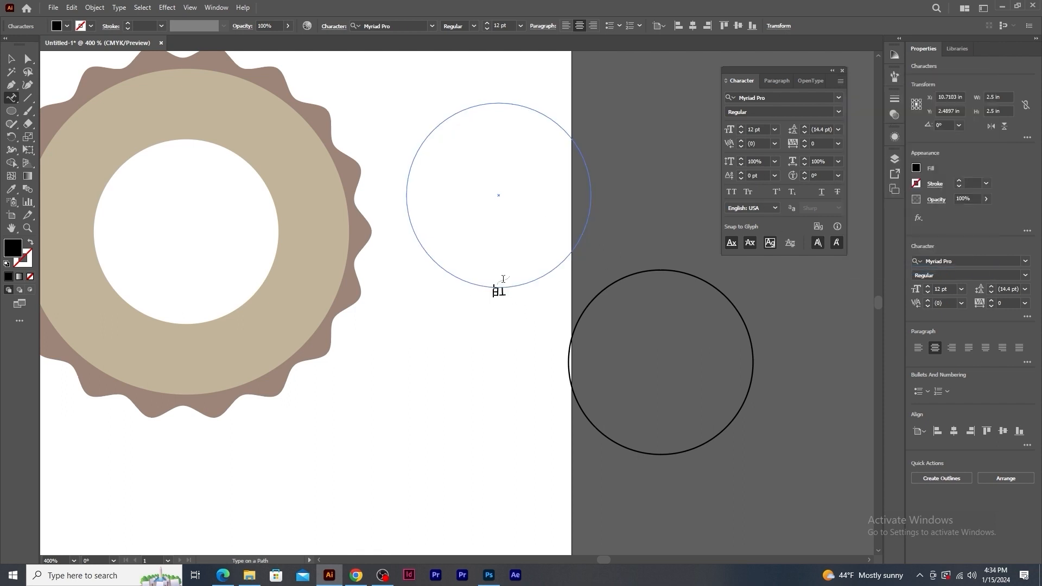
text(TECH SAVVY BYTES)
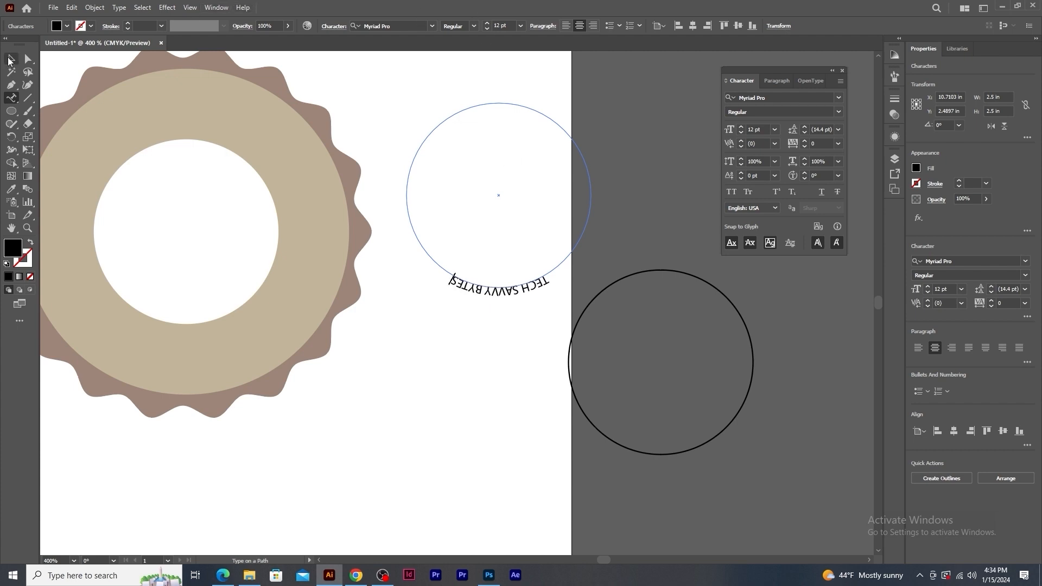
click(11, 58)
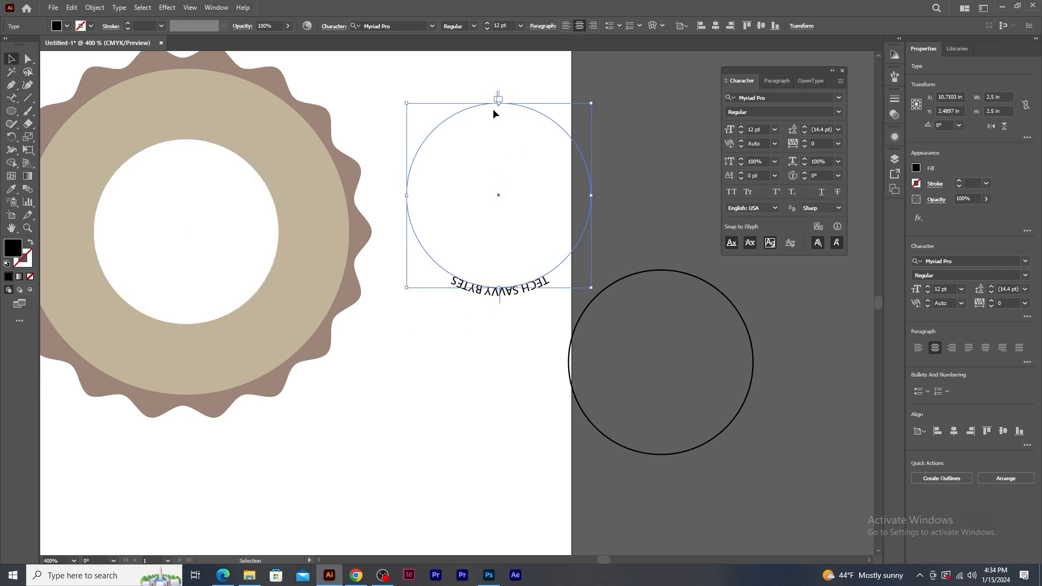
Step: Adjust the path text's brackets so "TECH SAVVY BYTES" sits centred over the top of the circle
key(ctrl+plus)
key(ctrl+plus)
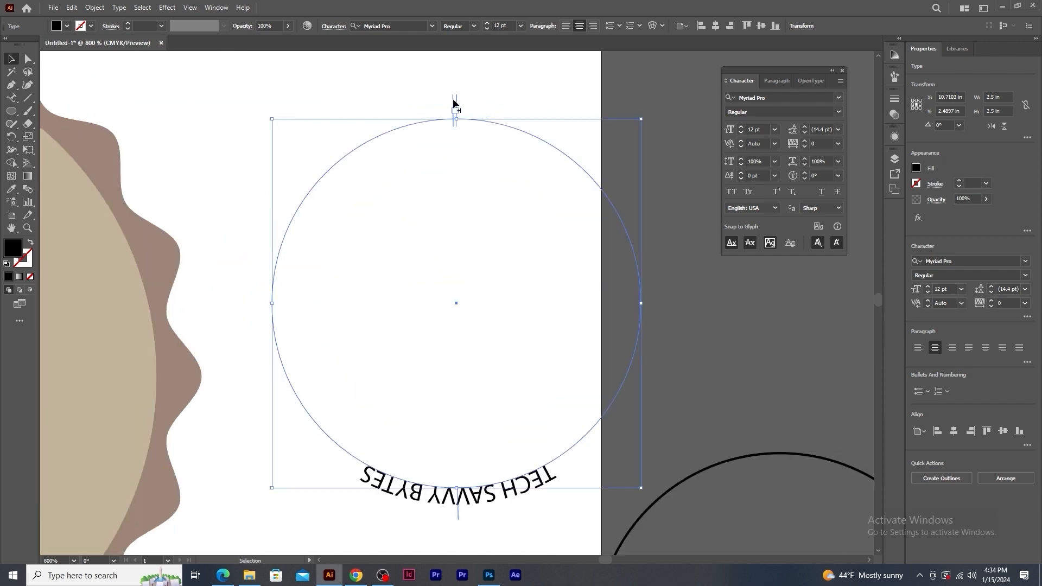
drag(453, 103, 632, 211)
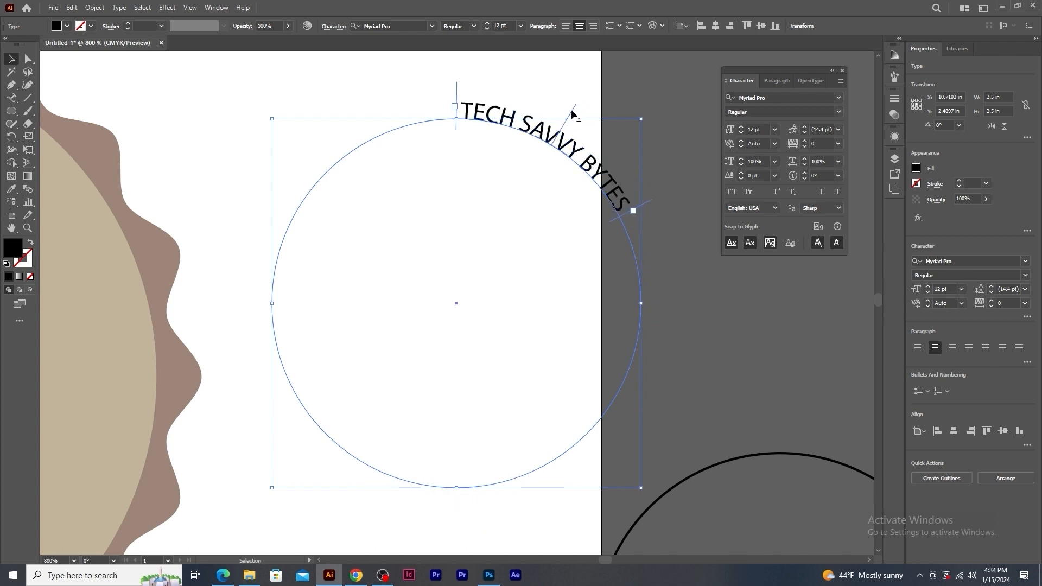
drag(571, 112, 456, 95)
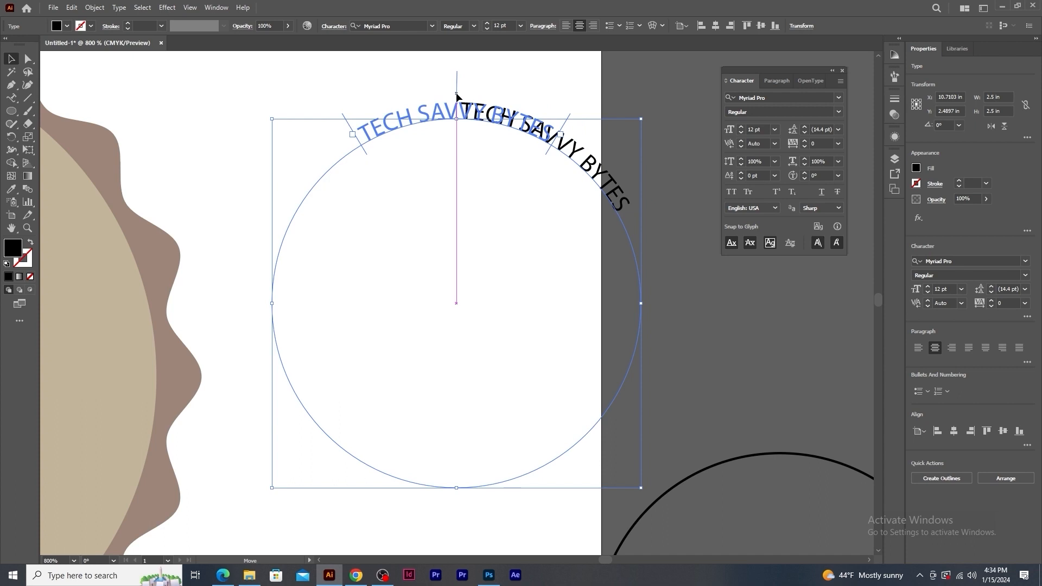
drag(457, 95, 456, 95)
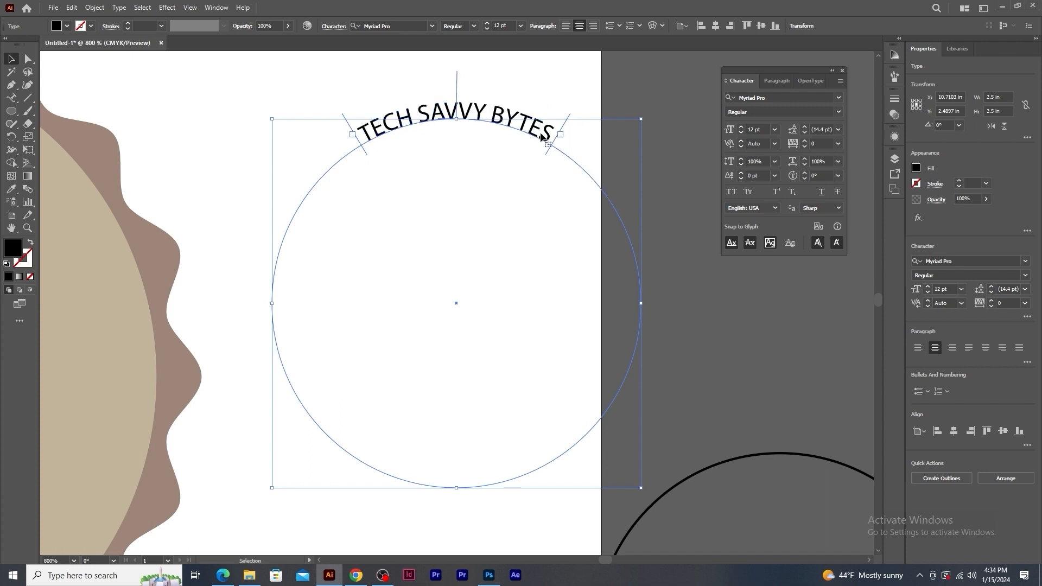
Step: Enlarge "TECH SAVVY BYTES" to 25 pt and extend its end bracket to the circle's right side so the whole text fits
scroll(505, 24, up, 3)
scroll(506, 23, up, 5)
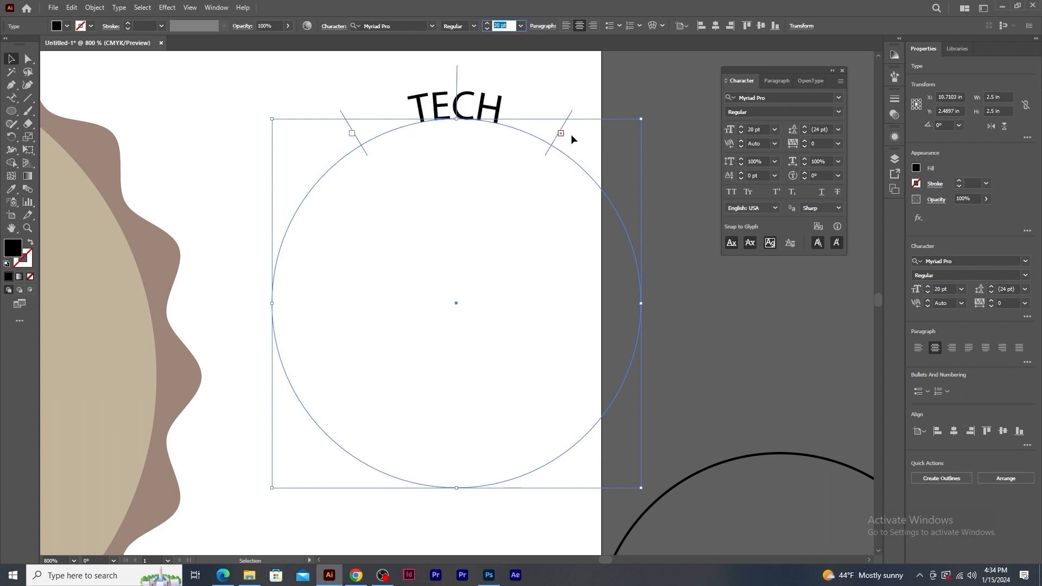
drag(572, 113, 655, 323)
scroll(510, 26, up, 5)
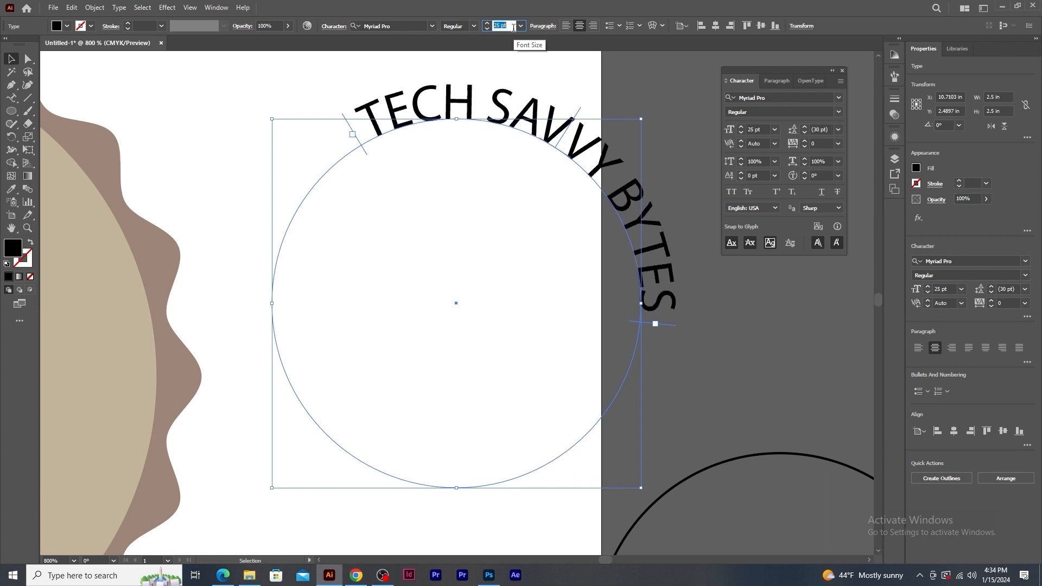
Step: Set "TECH SAVVY BYTES" in Bahnschrift Bold and adjust its brackets so the whole text sits centred over the circle
drag(580, 115, 456, 90)
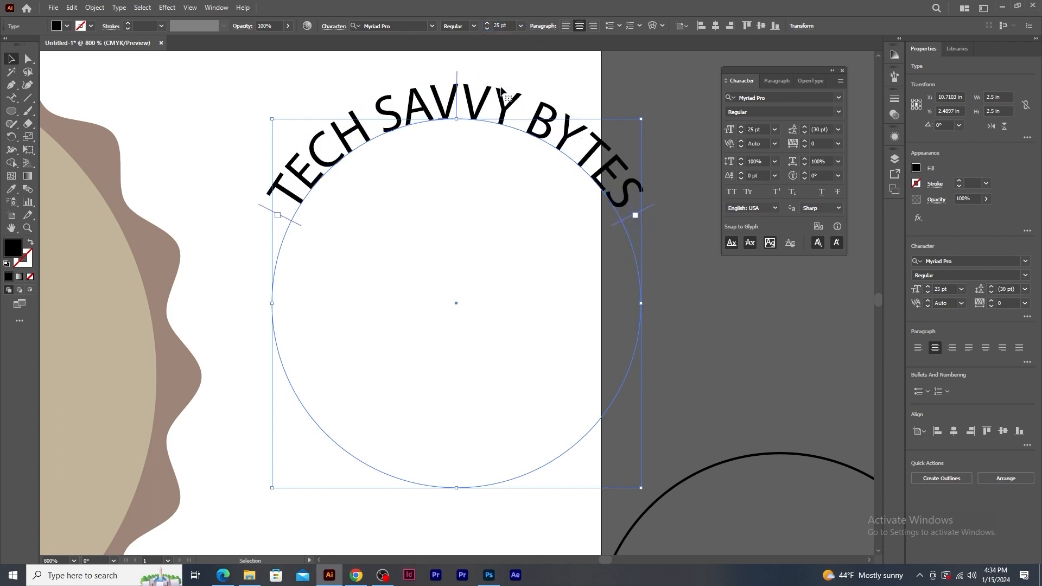
click(431, 25)
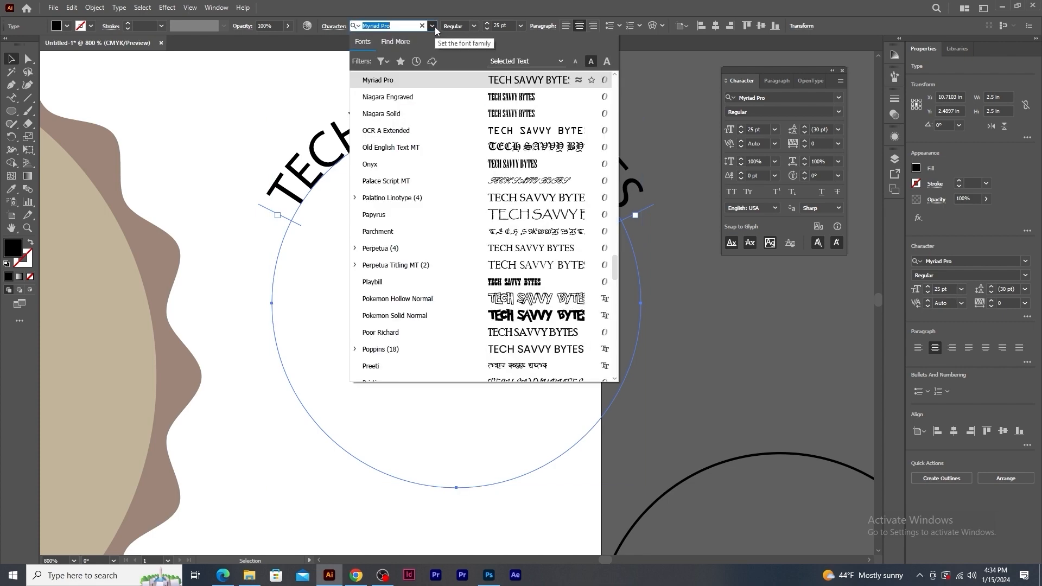
text(BAH)
click(409, 314)
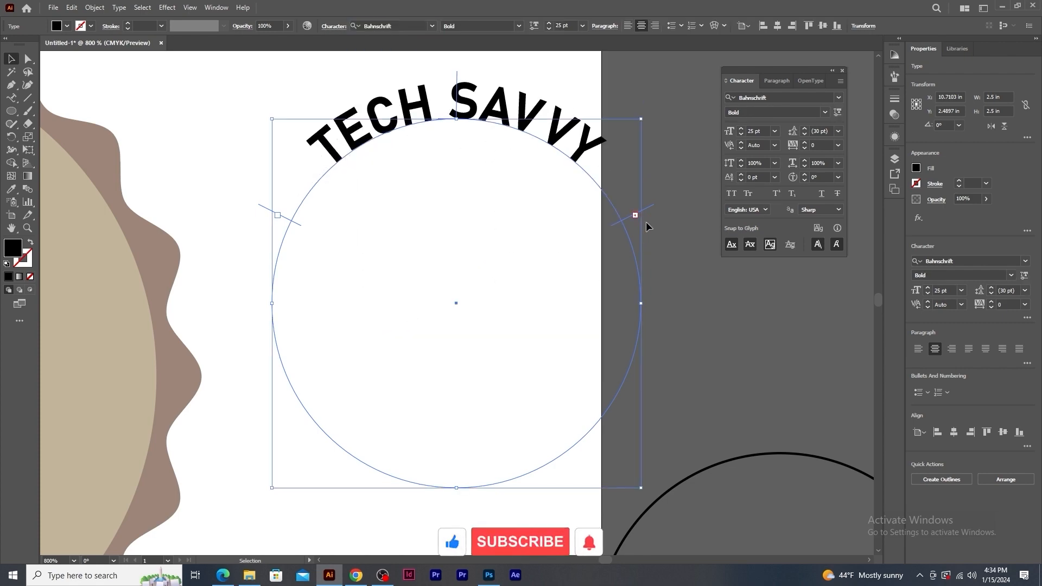
drag(636, 216, 659, 253)
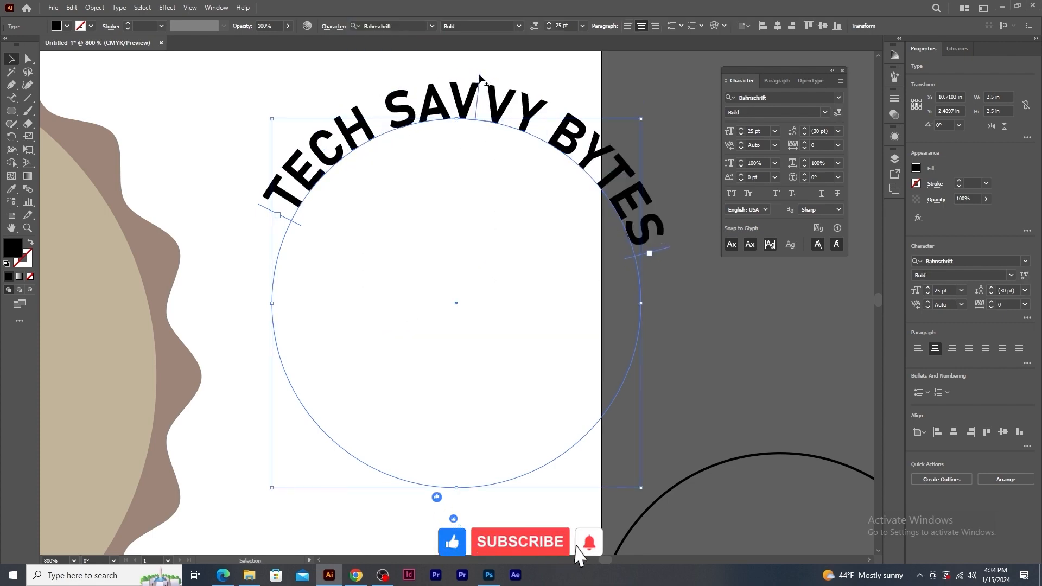
drag(457, 95, 448, 98)
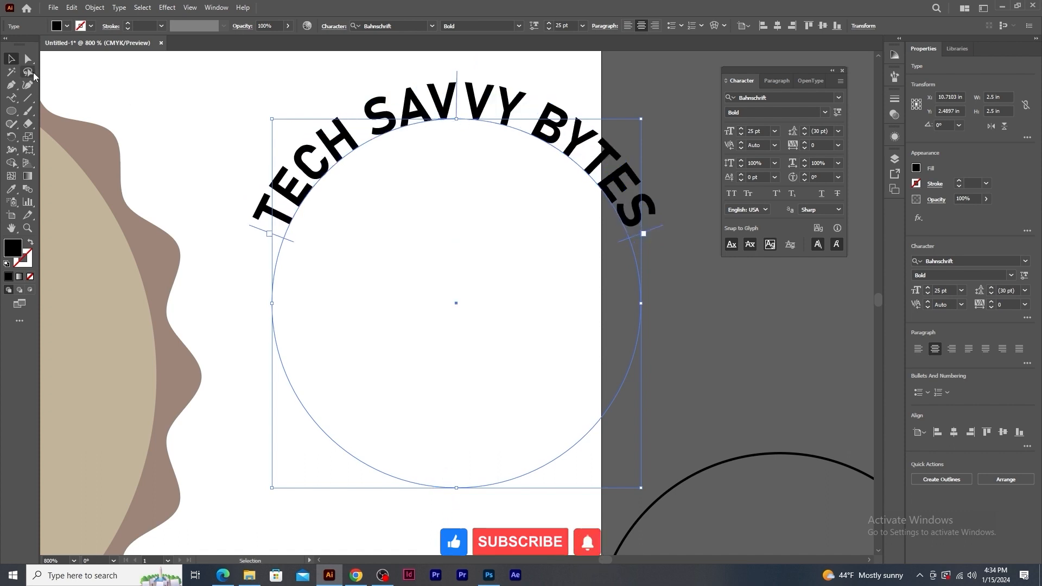
Step: Move the "TECH SAVVY BYTES" text circle onto the badge, aligned with the centre of the white inner circle
drag(360, 233, 492, 230)
key(ctrl+minus)
key(ctrl+minus)
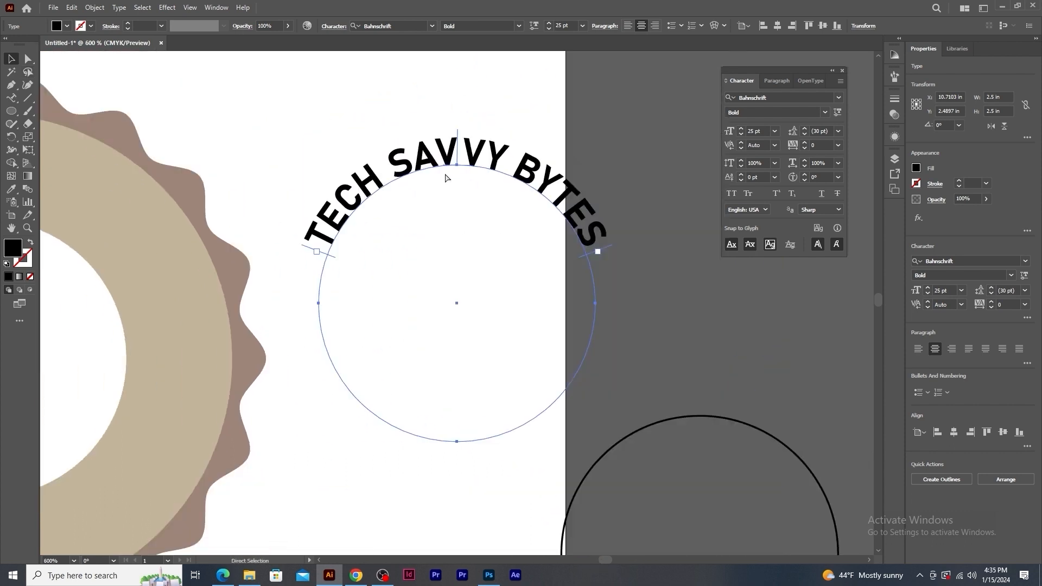
drag(387, 264, 520, 265)
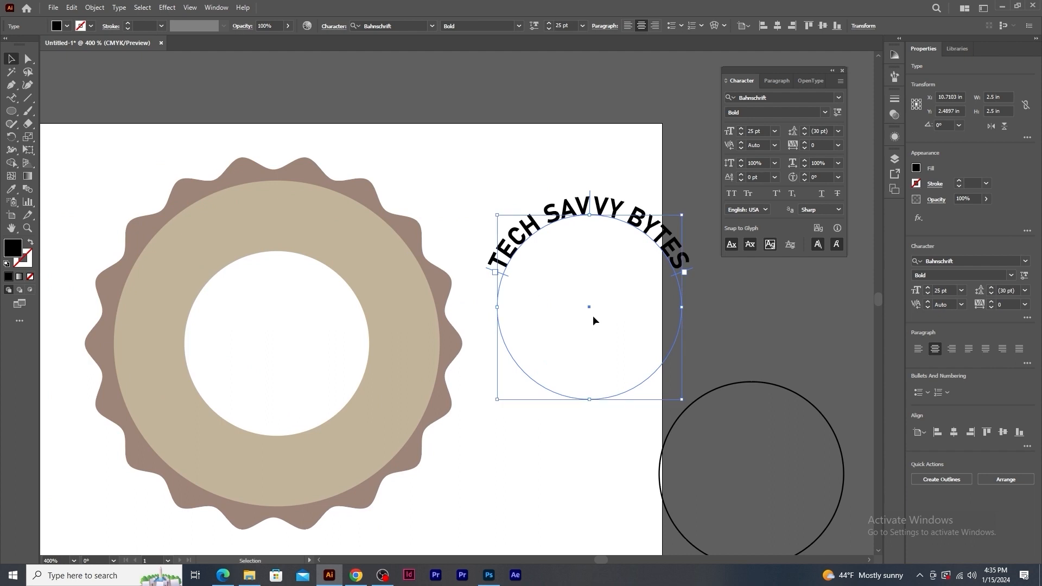
drag(595, 314, 276, 346)
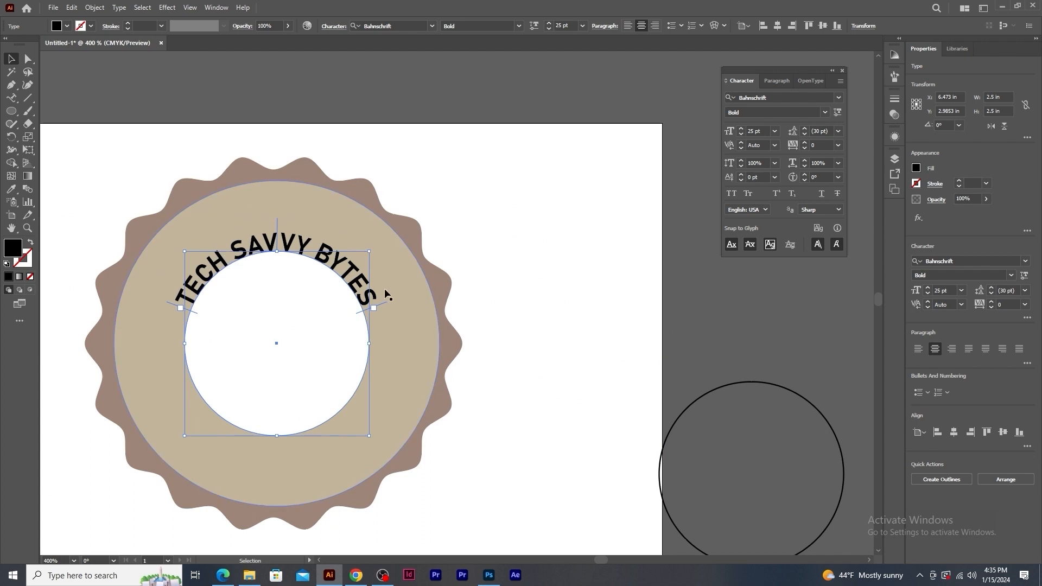
Step: Raise "TECH SAVVY BYTES" into the beige ring with a baseline shift of 23 pt
click(741, 177)
click(742, 177)
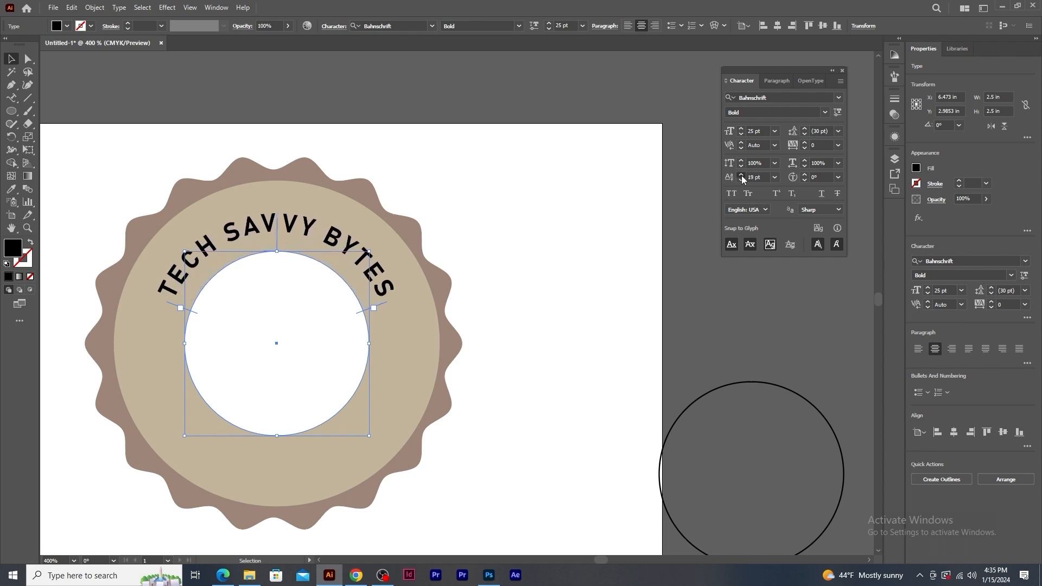
click(741, 177)
click(742, 177)
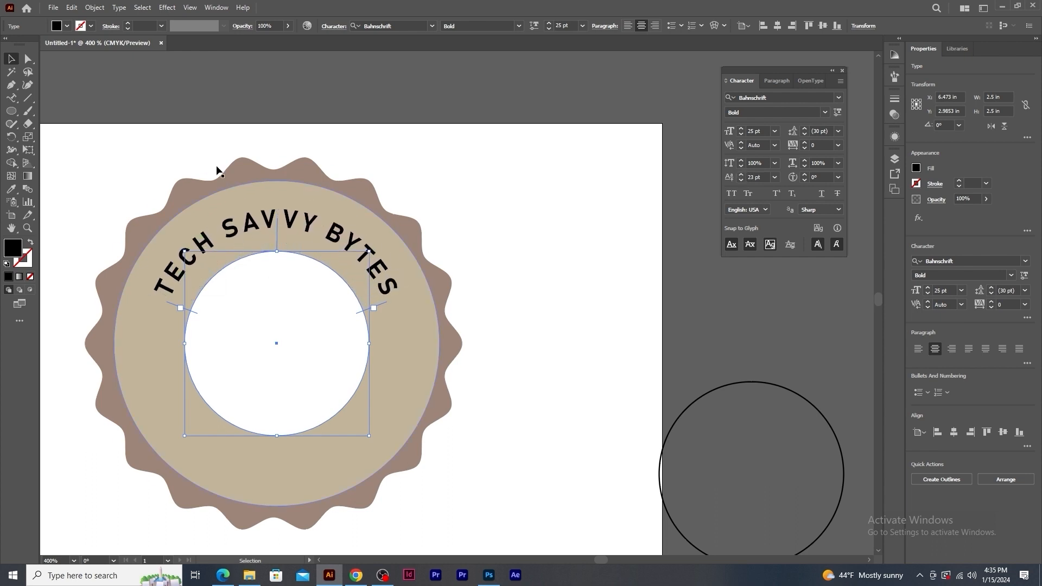
Step: Enlarge "TECH SAVVY BYTES" to 34 pt, extend its end bracket to fit the whole text and recentre it over the badge
click(741, 129)
click(741, 128)
click(741, 128)
click(741, 128)
click(741, 129)
click(741, 128)
click(741, 129)
click(741, 128)
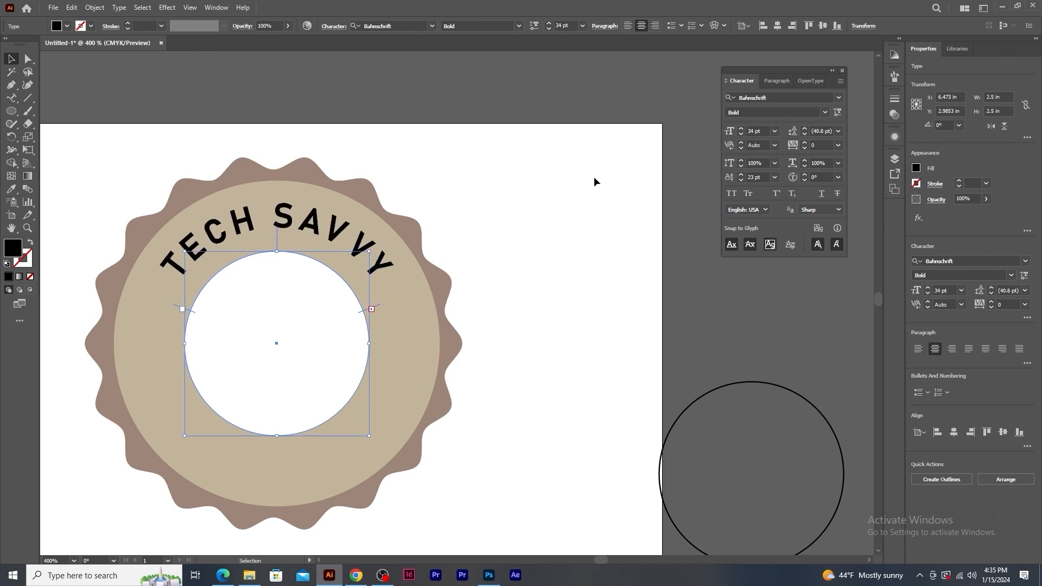
drag(371, 309, 355, 406)
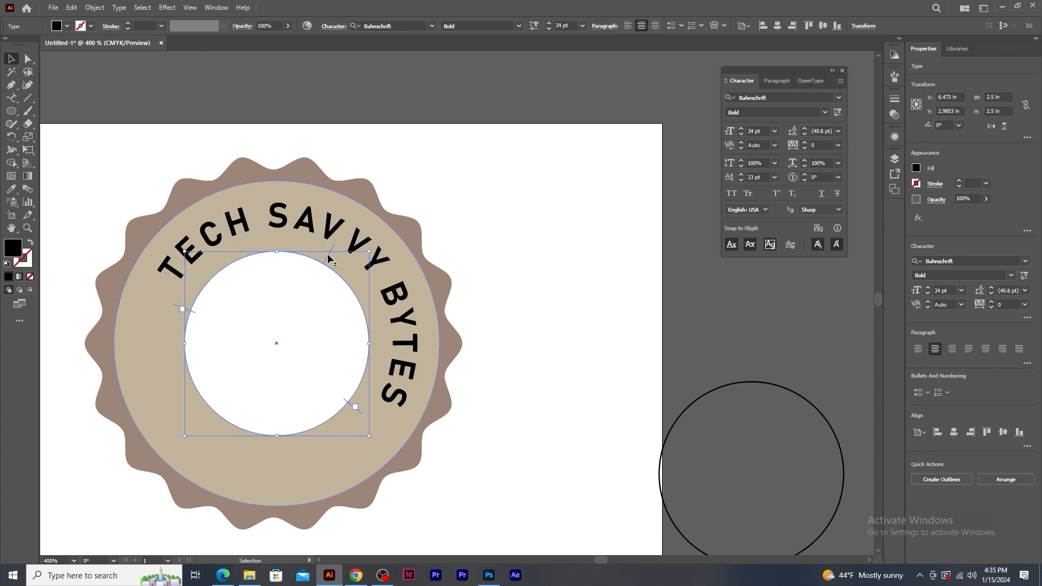
drag(328, 255, 277, 232)
Step: Move the remaining 2.5 in outlined circle closer to the badge
click(587, 306)
drag(363, 355, 410, 260)
drag(746, 302, 590, 257)
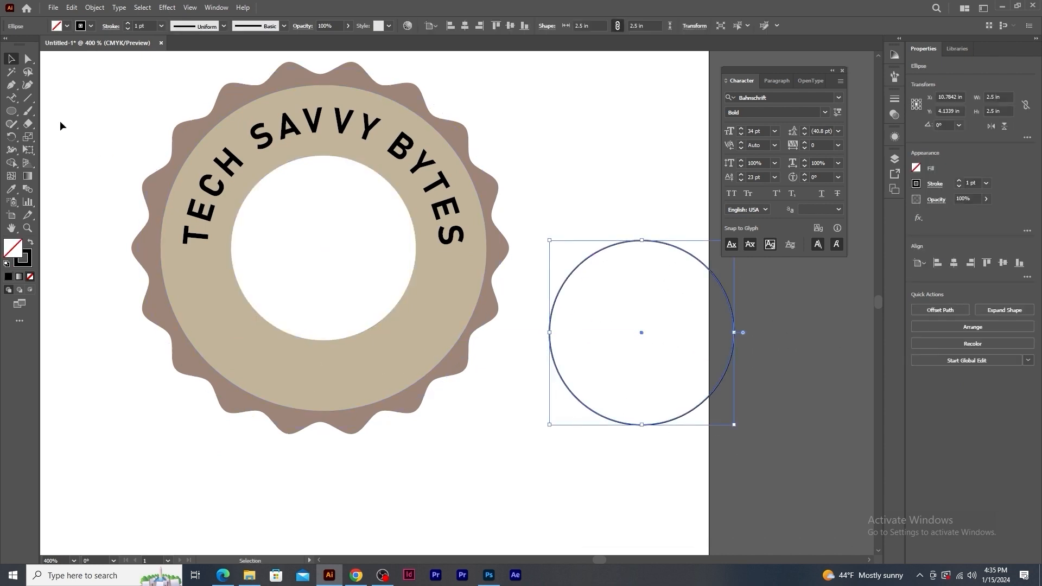
Step: Start path text at the lowest point of the outlined circle and replace the placeholder with "SUBSCRIBE"
drag(12, 99, 52, 103)
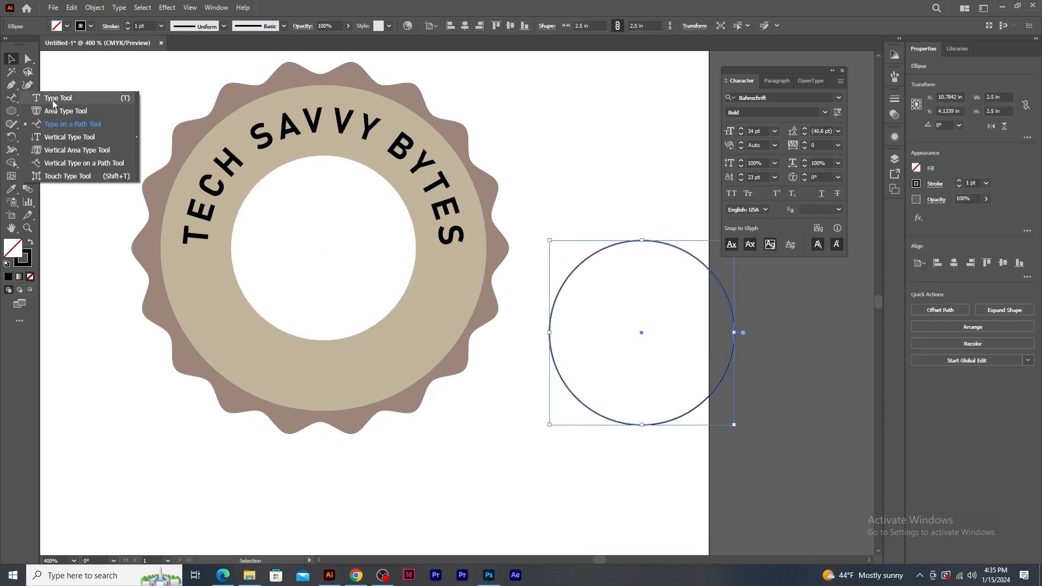
click(90, 126)
click(634, 424)
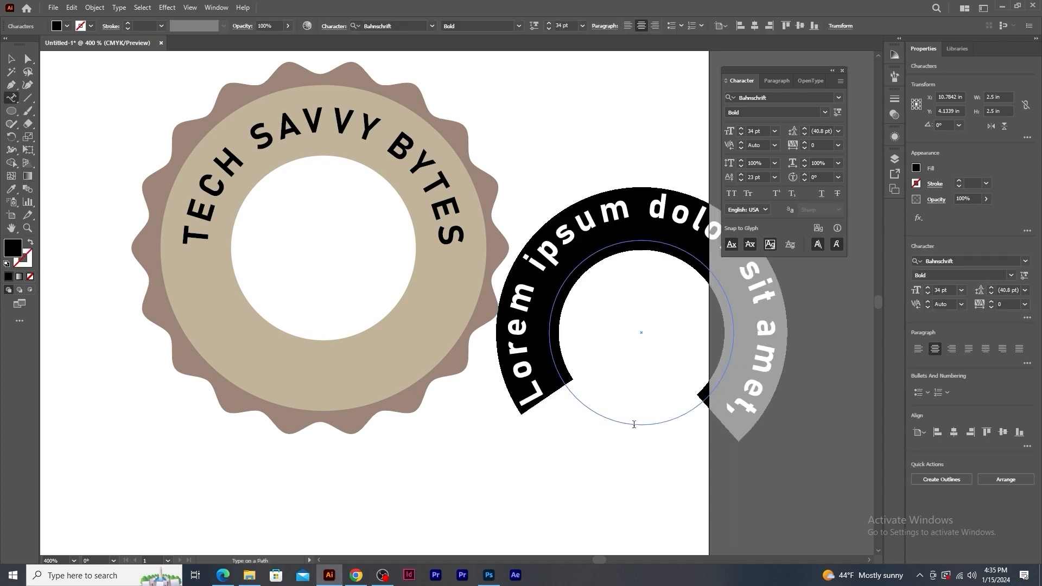
text(SUBSCRIBE)
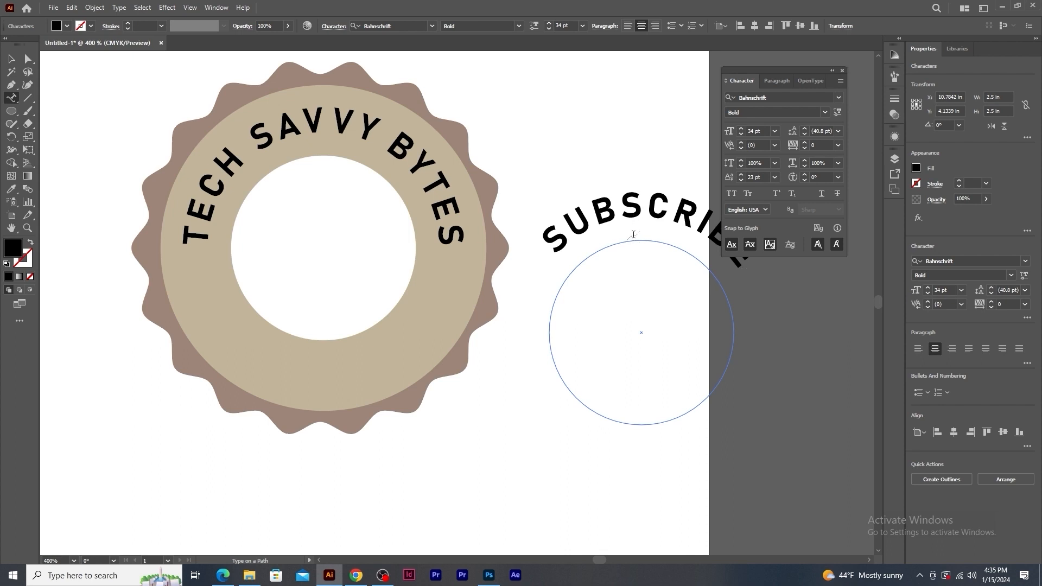
key(Escape)
Step: Select the "SUBSCRIBE" text and reset its baseline shift to 0 pt
double_click(633, 237)
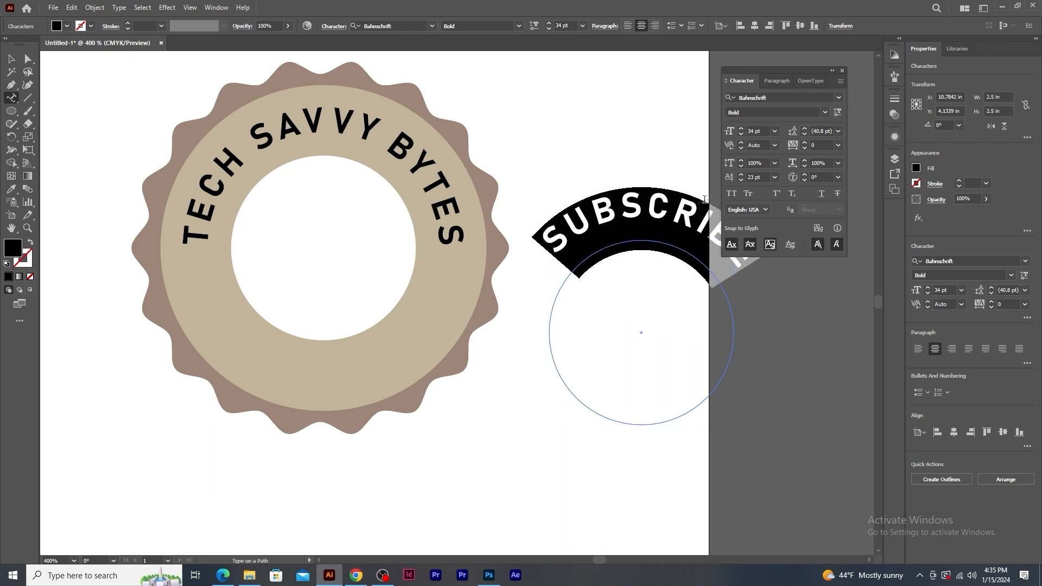
click(774, 177)
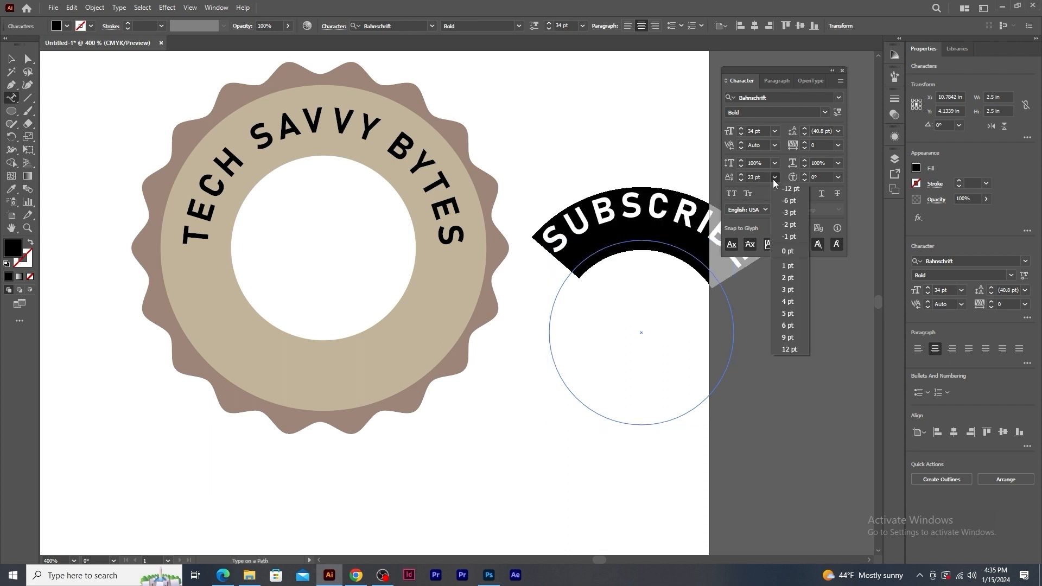
click(785, 252)
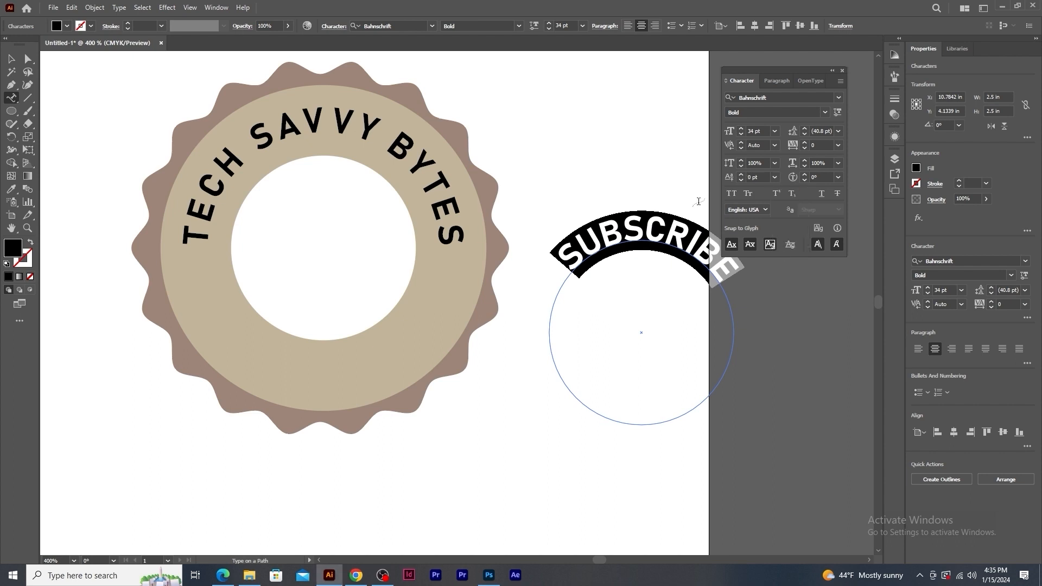
Step: Adjust the brackets of "SUBSCRIBE" and flip it inside the circle so the whole word reads centred along the lower arc
click(10, 58)
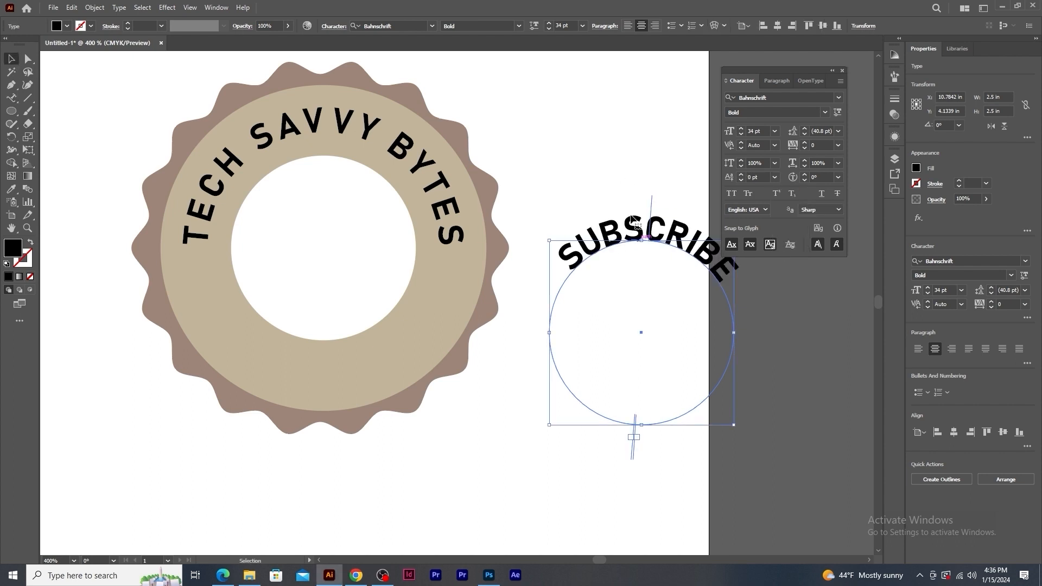
drag(632, 449, 738, 300)
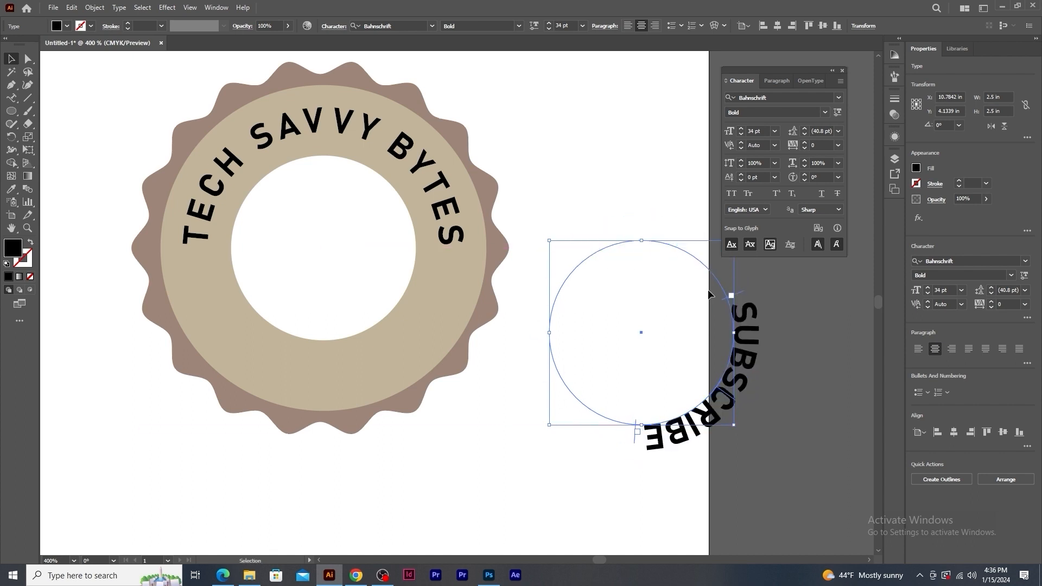
drag(744, 397, 637, 376)
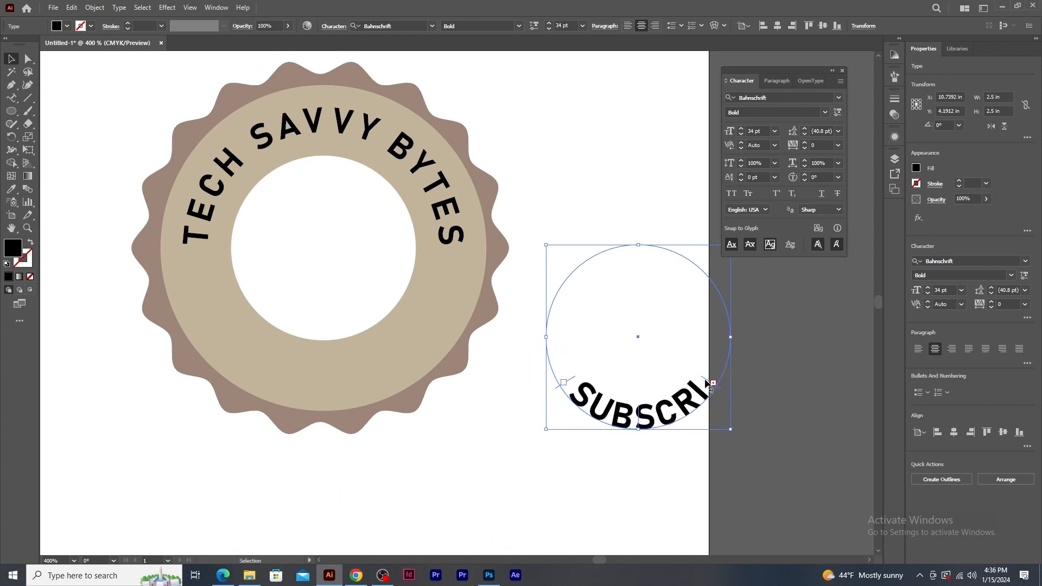
drag(706, 379, 726, 347)
drag(657, 413, 638, 421)
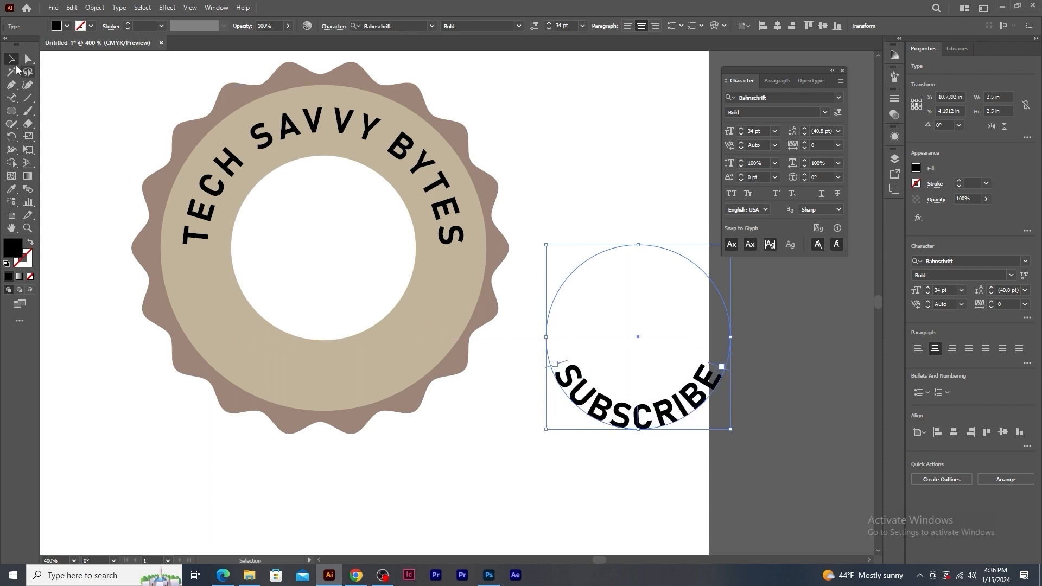
Step: Move the "SUBSCRIBE" circle onto the badge's centre and set its baseline shift to -44 pt to place it in the beige ring
drag(632, 340, 322, 247)
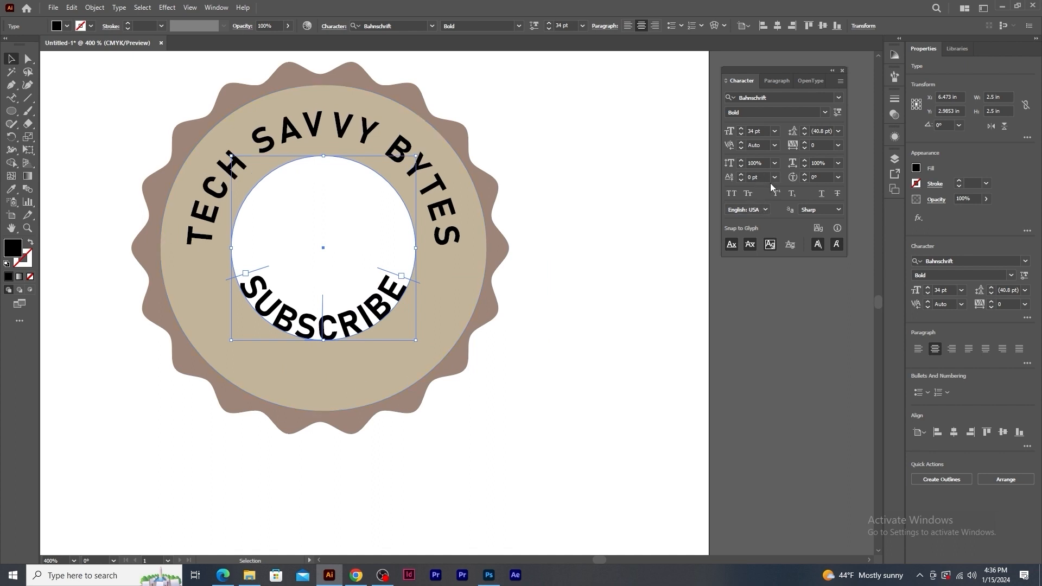
click(757, 179)
scroll(757, 181, down, 8)
scroll(757, 181, down, 20)
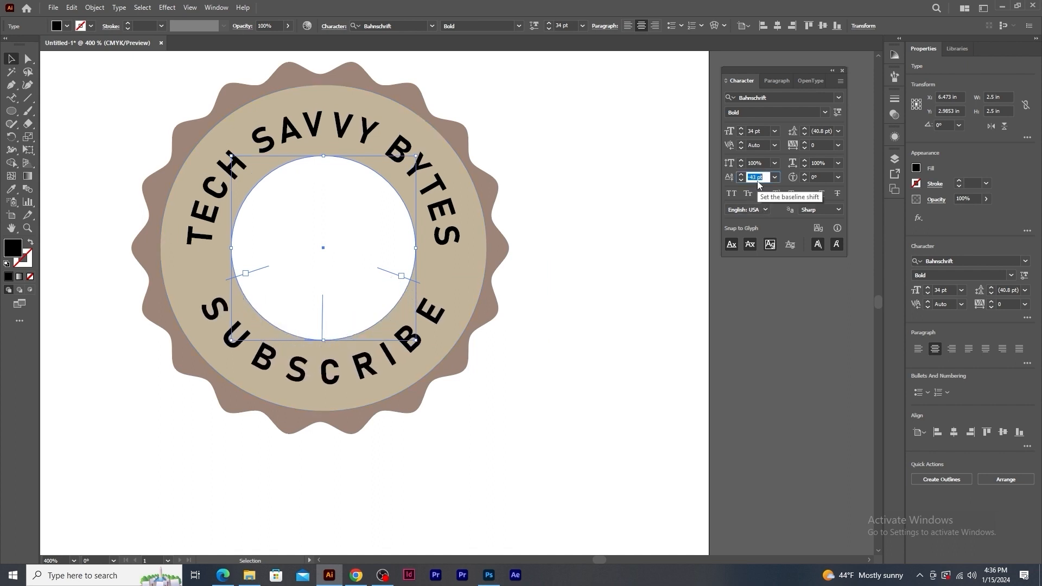
scroll(757, 180, down, 1)
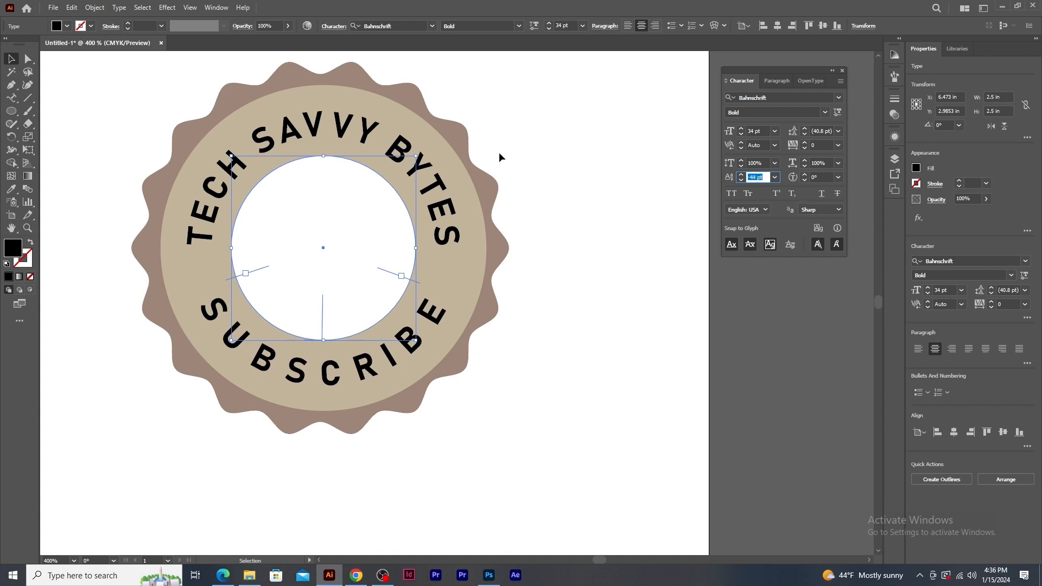
click(12, 59)
click(595, 249)
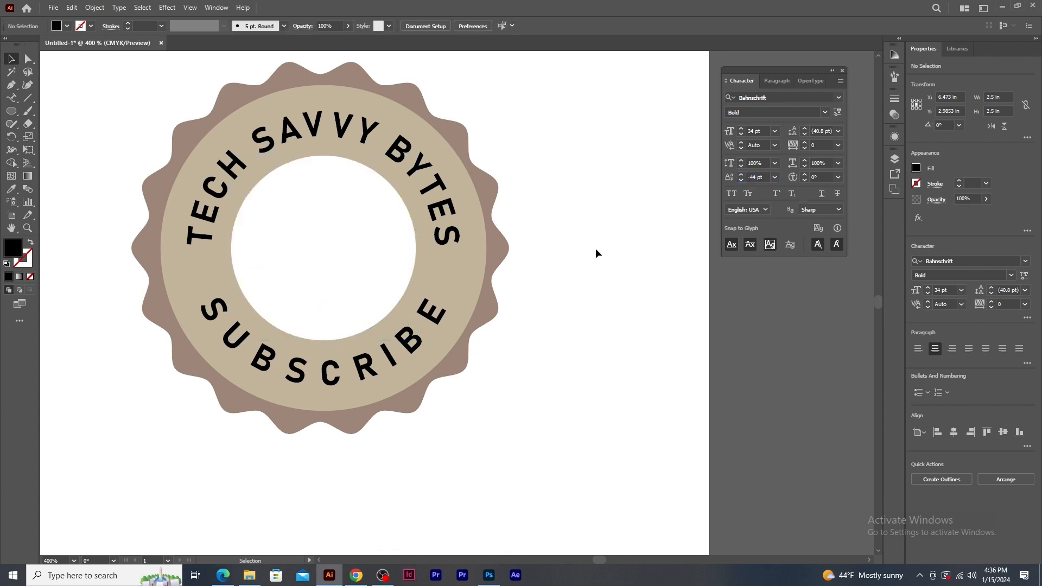
Step: Select both "TECH SAVVY BYTES" and "SUBSCRIBE" and fill them with white
click(405, 149)
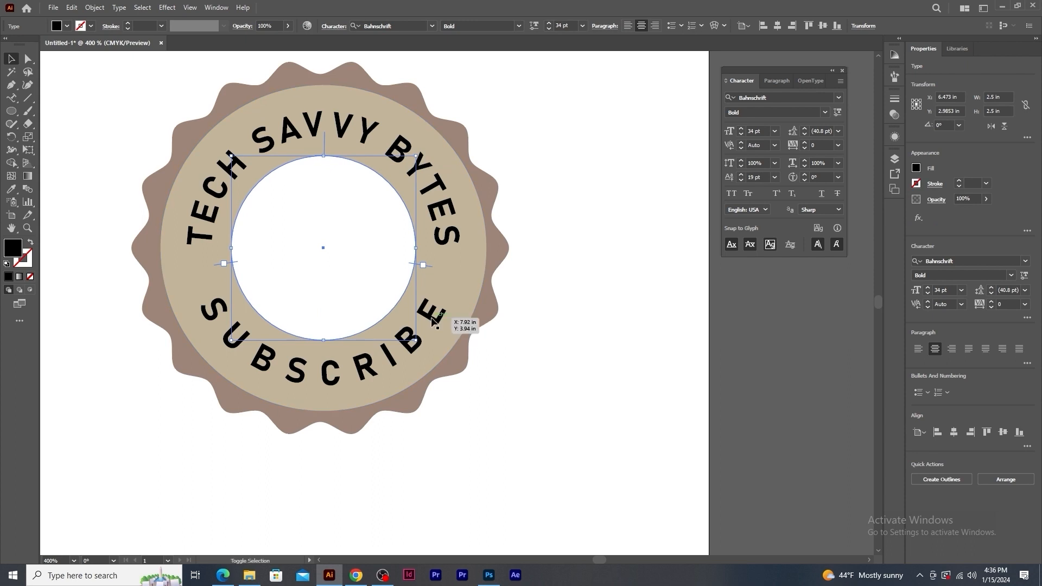
click(67, 26)
click(22, 45)
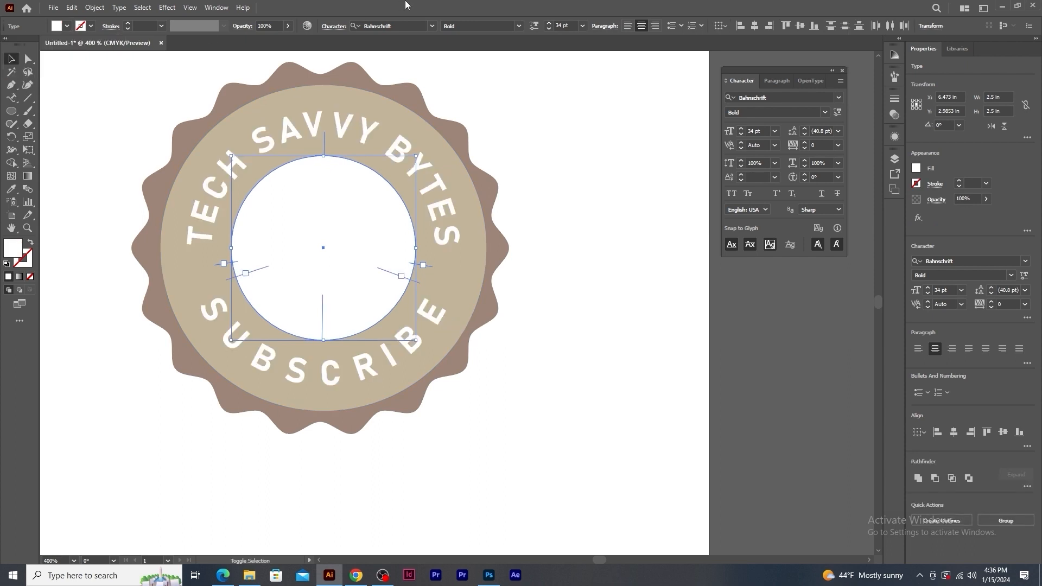
click(607, 249)
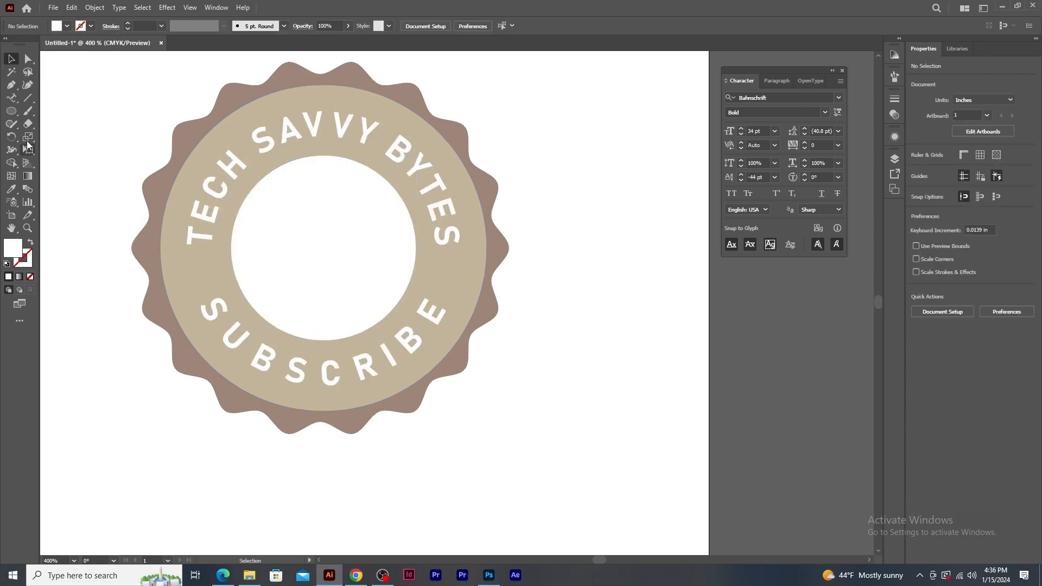
Step: Draw two white stars about 0.37 in wide and place them in the beige ring's gaps between "TECH SAVVY BYTES" and "SUBSCRIBE"
click(11, 111)
click(56, 164)
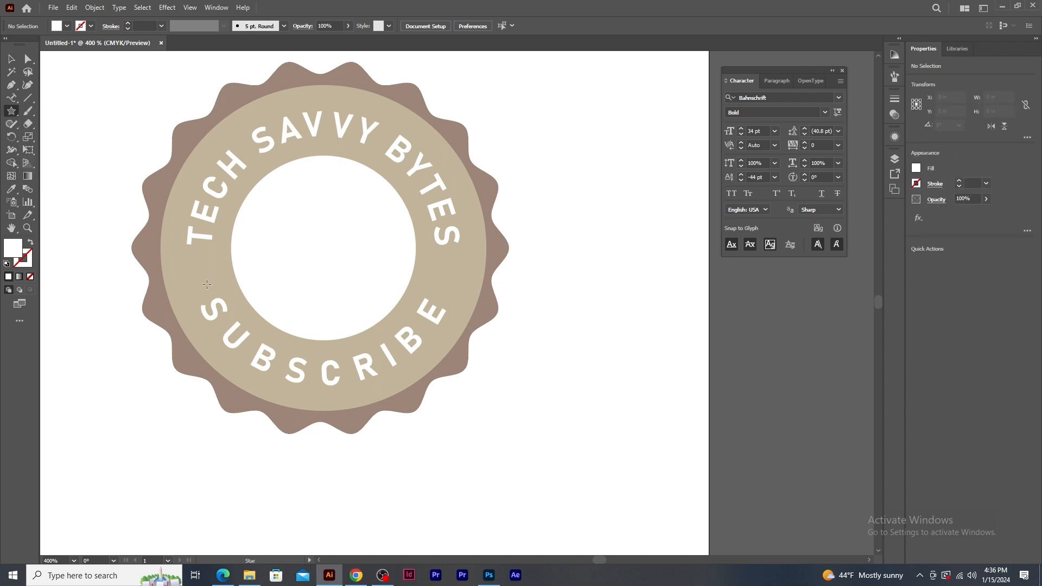
mouse_move(202, 269)
mouse_down()
mouse_move(222, 288)
mouse_move(456, 280)
mouse_move(464, 256)
mouse_move(457, 260)
mouse_up()
key(v)
shift+click(208, 271)
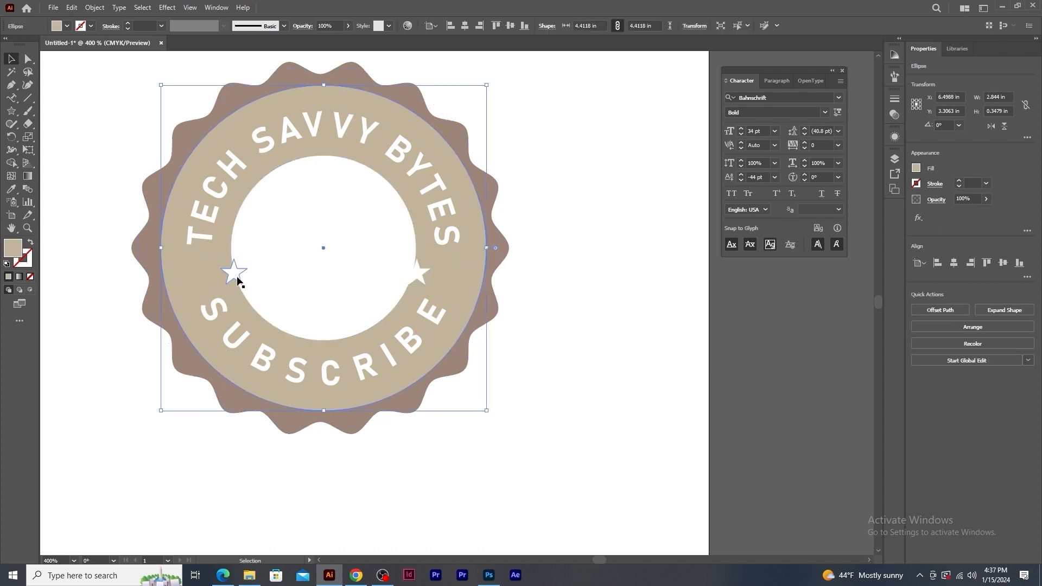
drag(235, 278, 200, 274)
drag(417, 275, 451, 274)
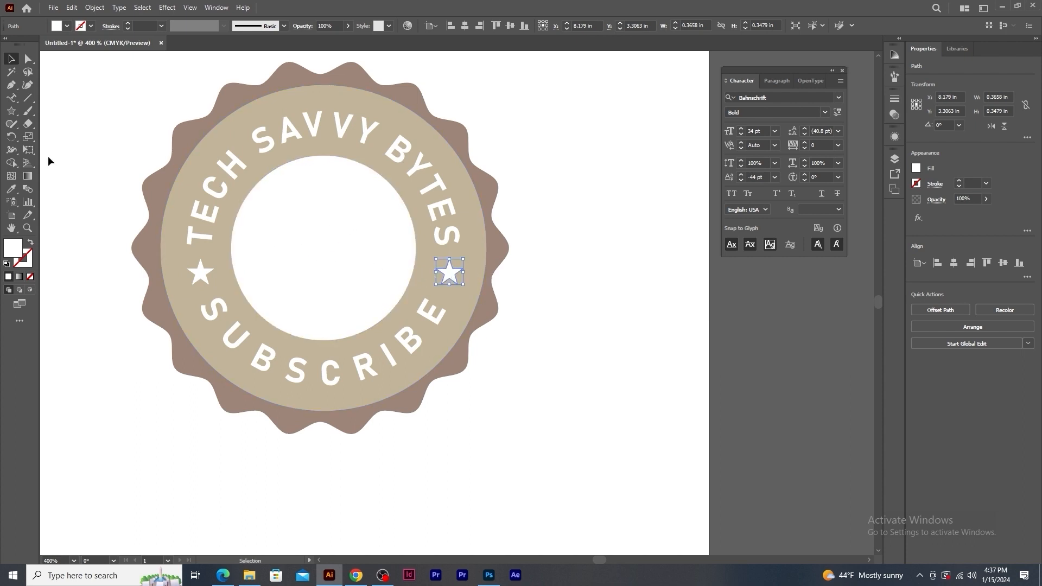
Step: Draw a circle about 2.185 in across from the badge's centre, inside the white inner circle
right_click(11, 111)
click(47, 139)
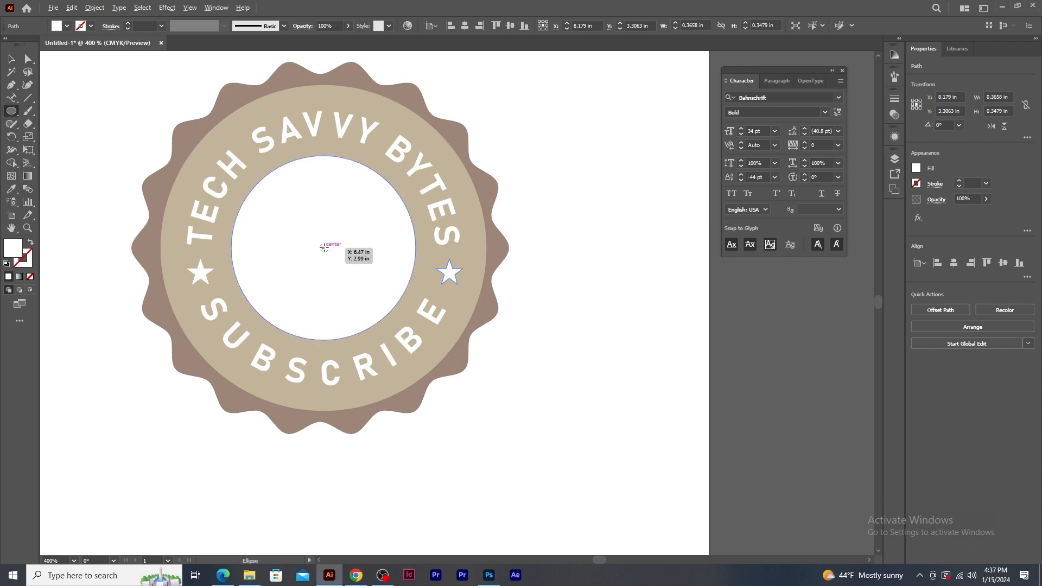
drag(324, 247, 368, 330)
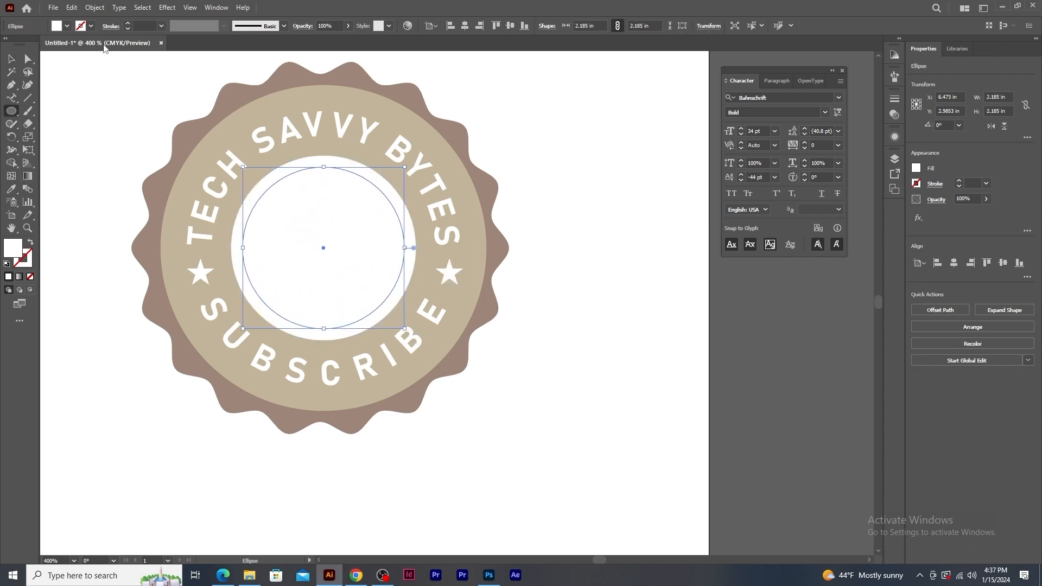
Step: Fill the new centre circle with dark brown and deselect it
click(67, 26)
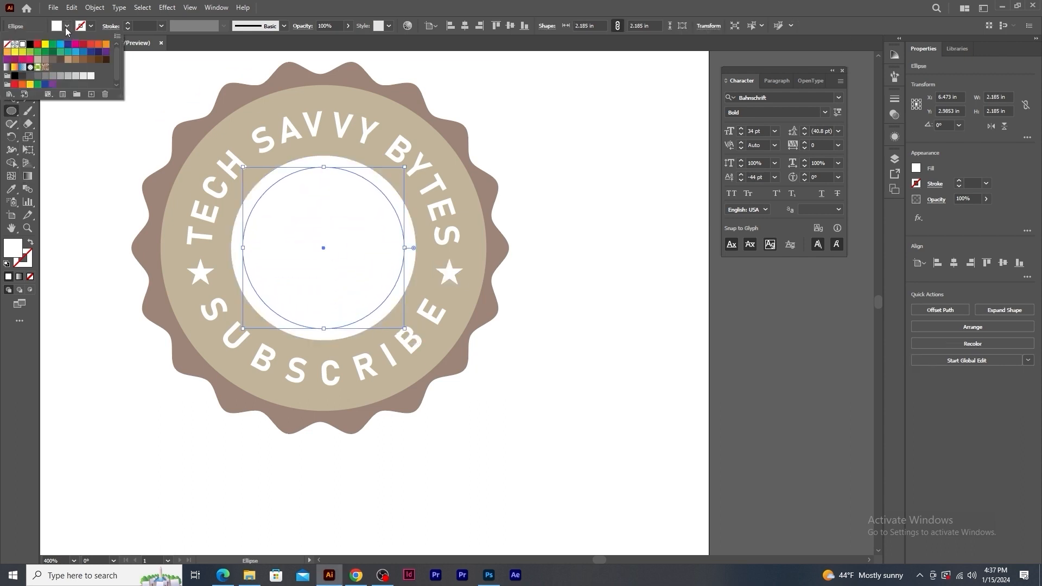
click(57, 60)
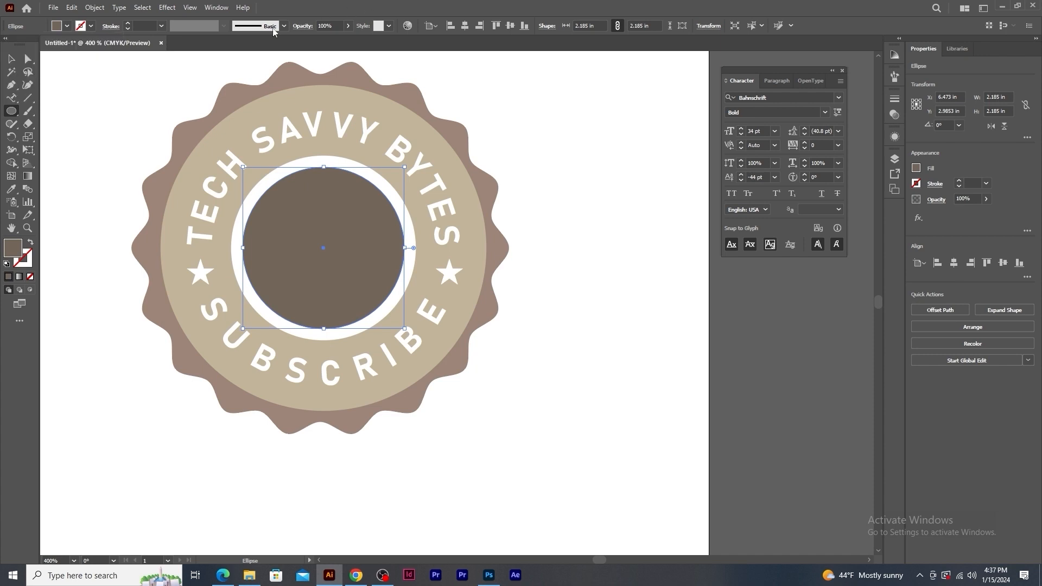
click(11, 58)
click(513, 121)
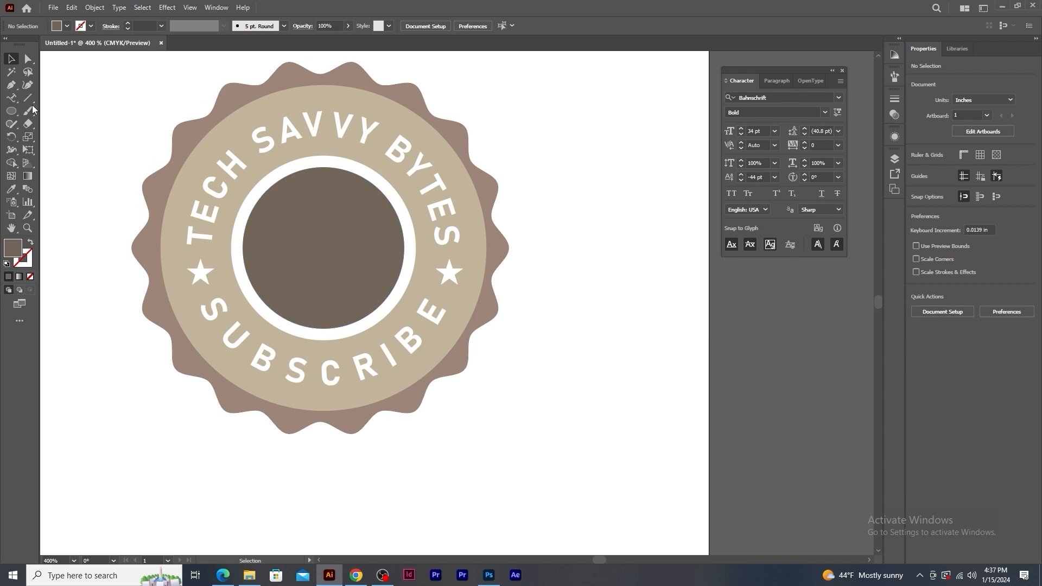
Step: Draw a closed four-point leaf outline with the Pen tool inside the dark brown centre circle
click(11, 84)
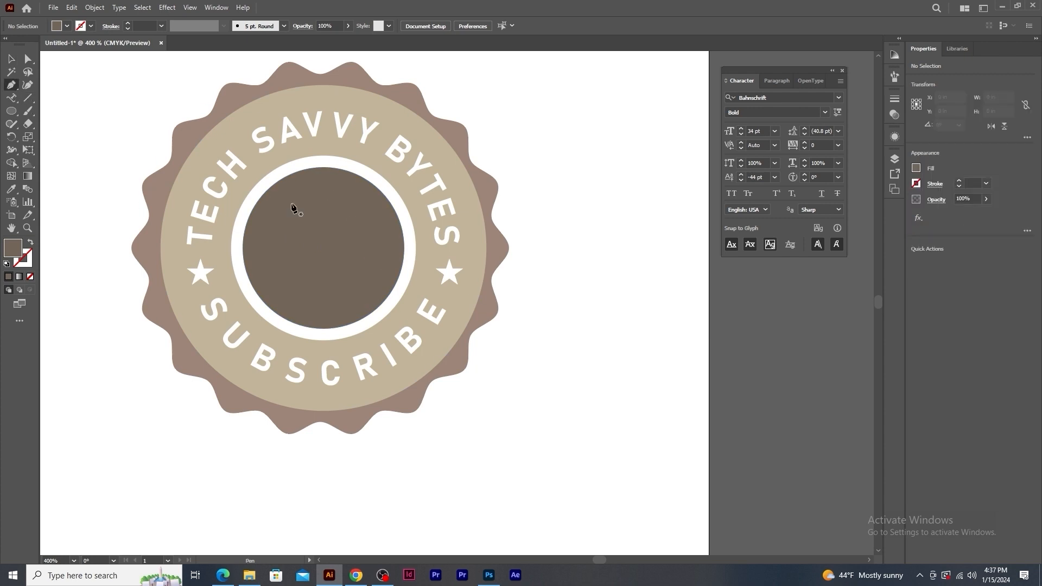
click(277, 197)
click(318, 232)
click(327, 316)
click(277, 263)
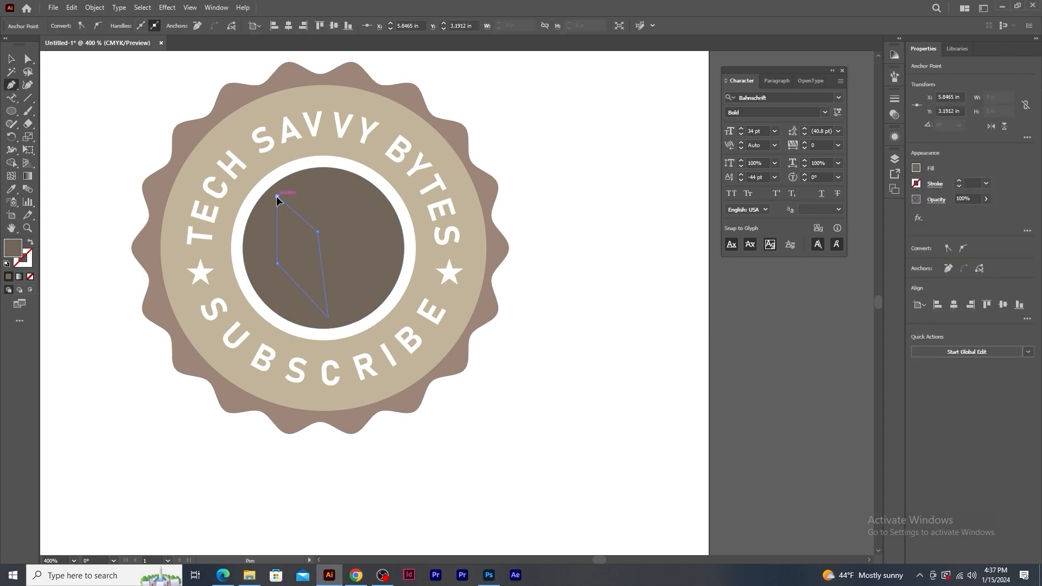
click(278, 197)
Step: Reposition the outline's anchor points and round its two side corners to form a leaf about 0.84 in wide and 1.62 in high
key(a)
drag(277, 196, 261, 193)
drag(318, 232, 320, 221)
drag(277, 263, 285, 259)
drag(261, 194, 265, 198)
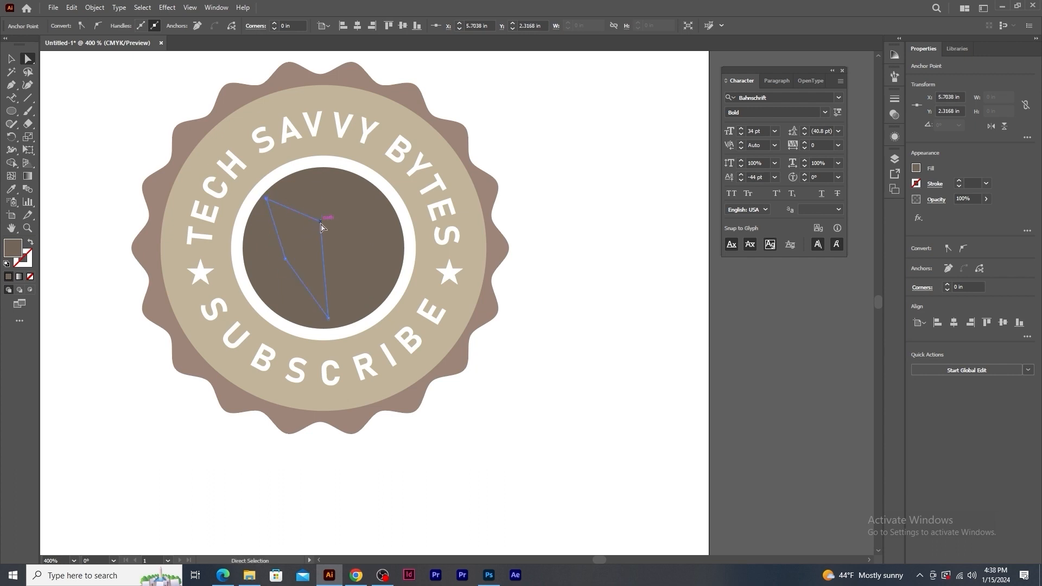
click(320, 222)
drag(312, 228, 313, 315)
click(285, 258)
drag(293, 254, 298, 127)
key(v)
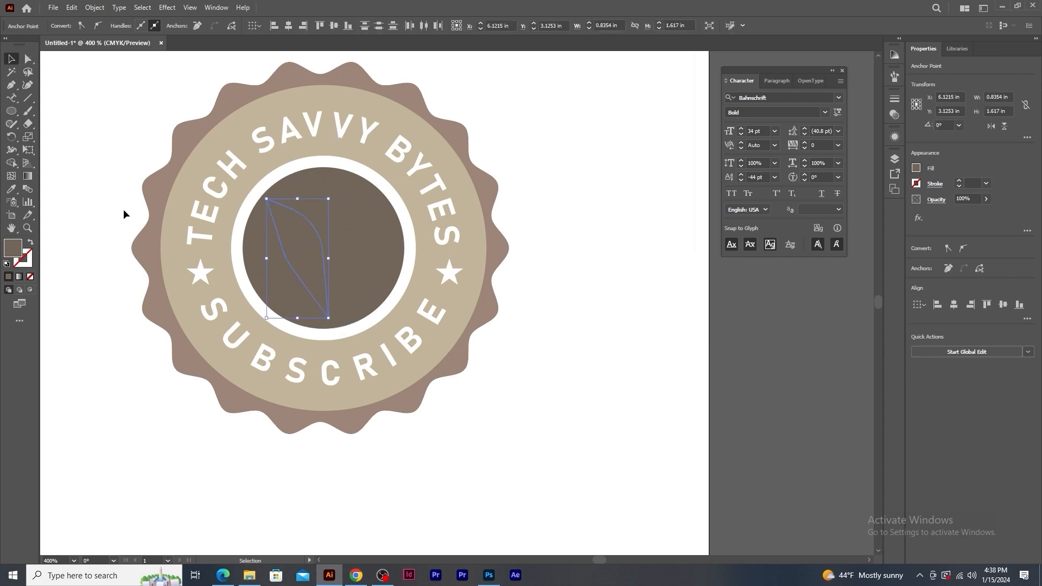
Step: Set the leaf's fill colour to white
double_click(13, 248)
click(392, 329)
click(646, 330)
Step: Create a copy of the leaf reflected across the vertical axis and place it beside the original so their lower tips meet
right_click(311, 259)
mouse_move(361, 489)
click(458, 433)
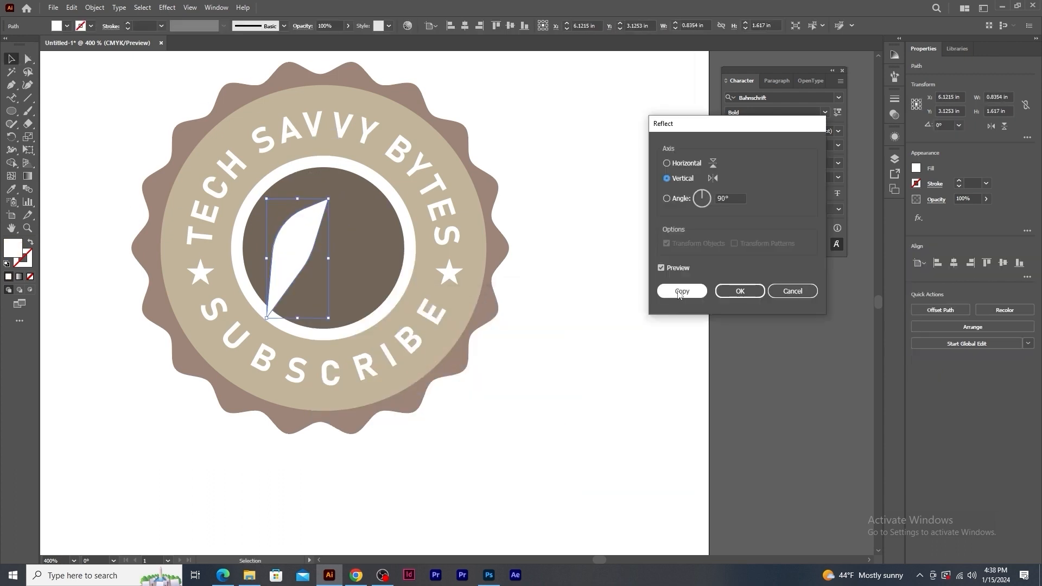
click(678, 292)
drag(303, 251, 365, 251)
Step: Select both leaves, scale them down slightly and centre them inside the dark brown circle
shift+click(297, 249)
drag(390, 199, 385, 209)
drag(355, 244, 348, 243)
click(601, 243)
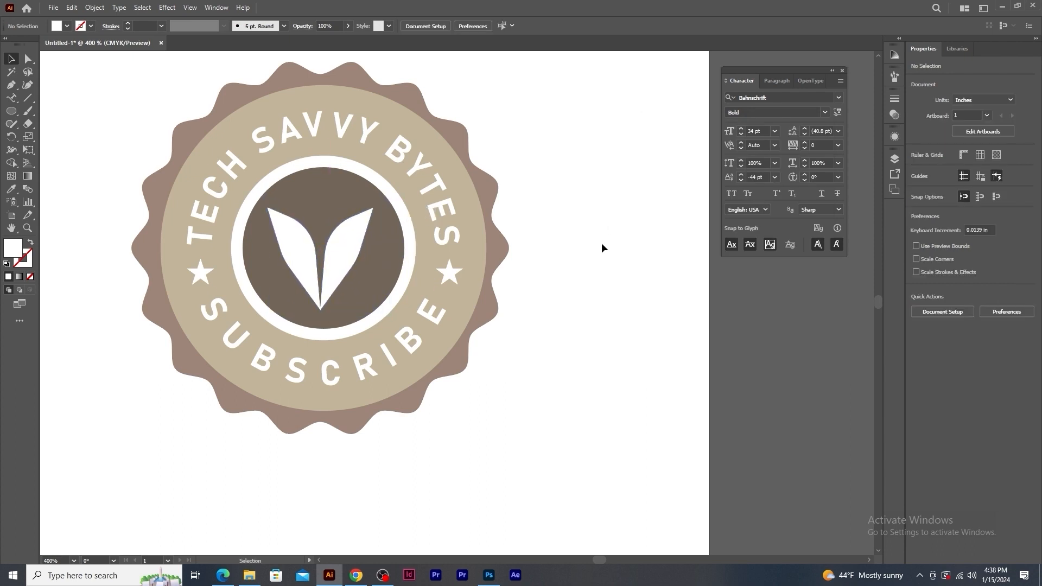
Step: Select the whole badge artwork, move it to the middle of the artboard and deselect it
key(ctrl+minus)
key(ctrl+a)
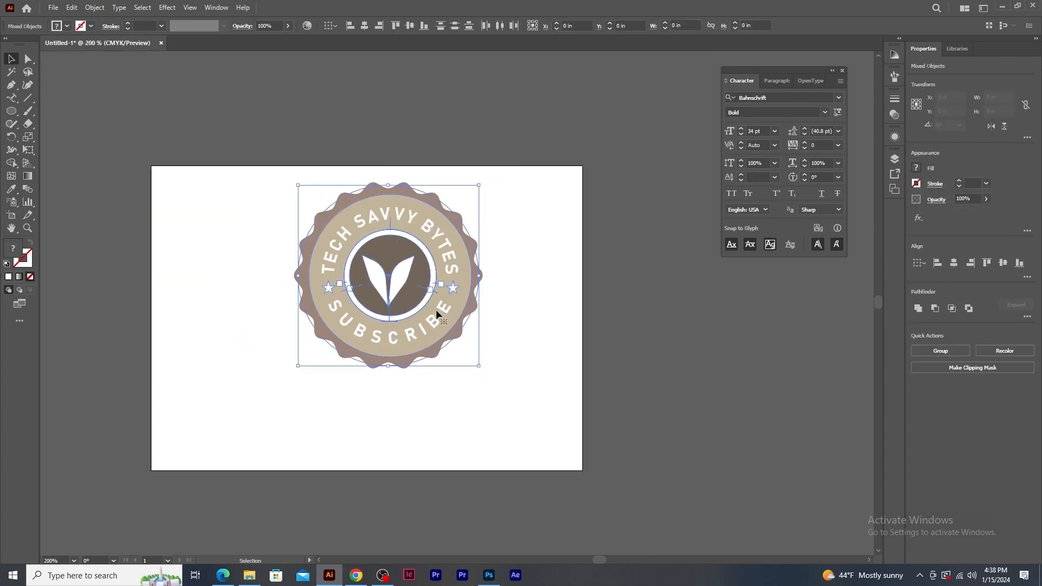
drag(438, 315, 423, 346)
key(ctrl+plus)
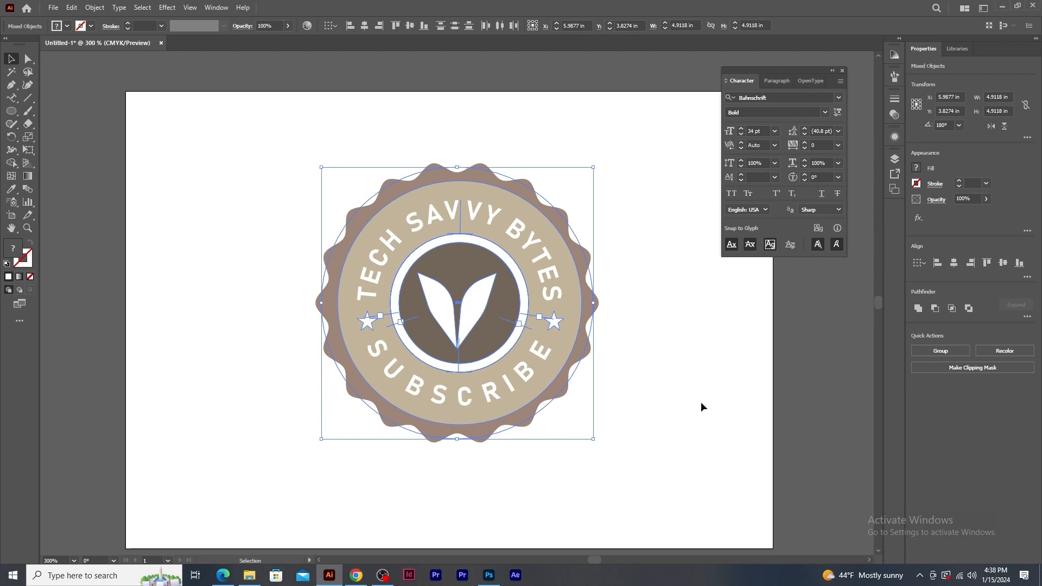
click(702, 407)
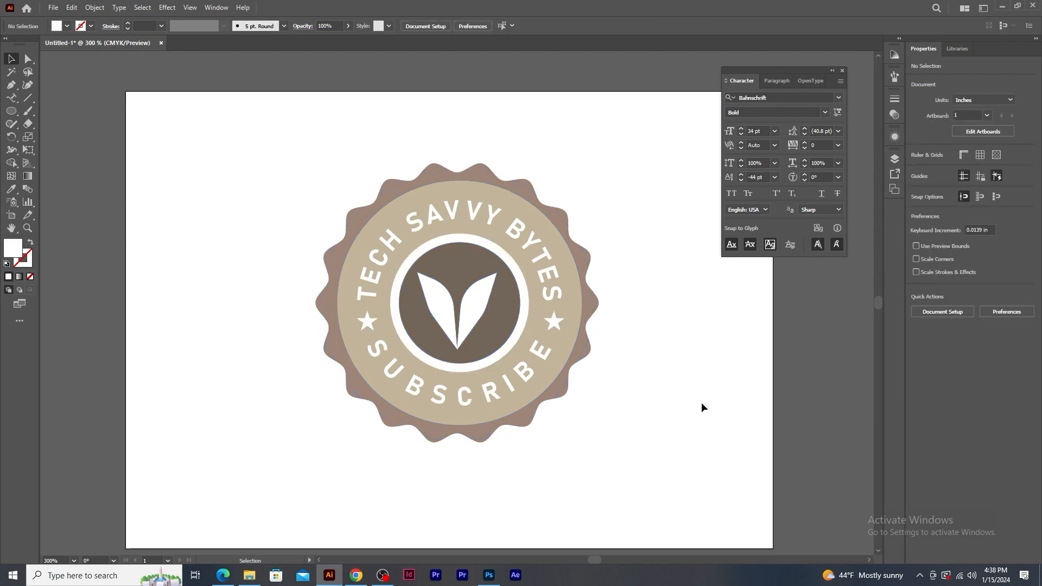